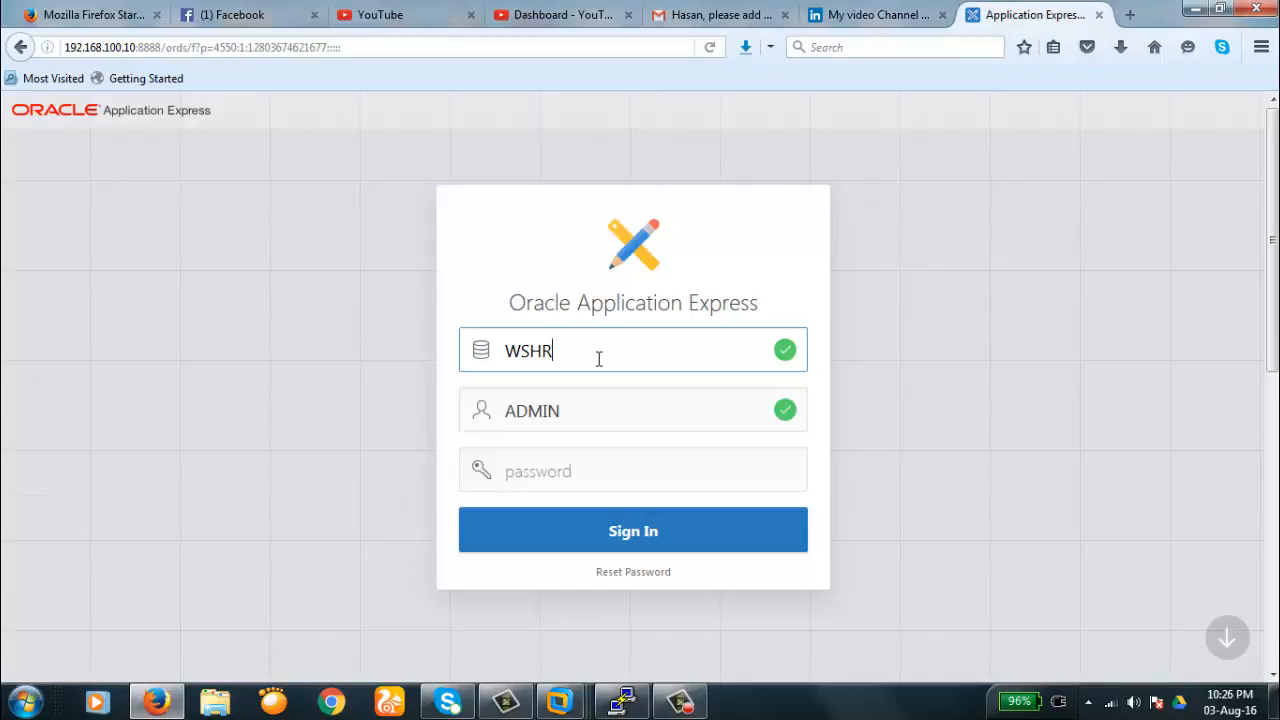
- Sign in to the WSHR workspace with its password and open Application Builder
{"action": "left_click", "coordinate": [566, 478]}
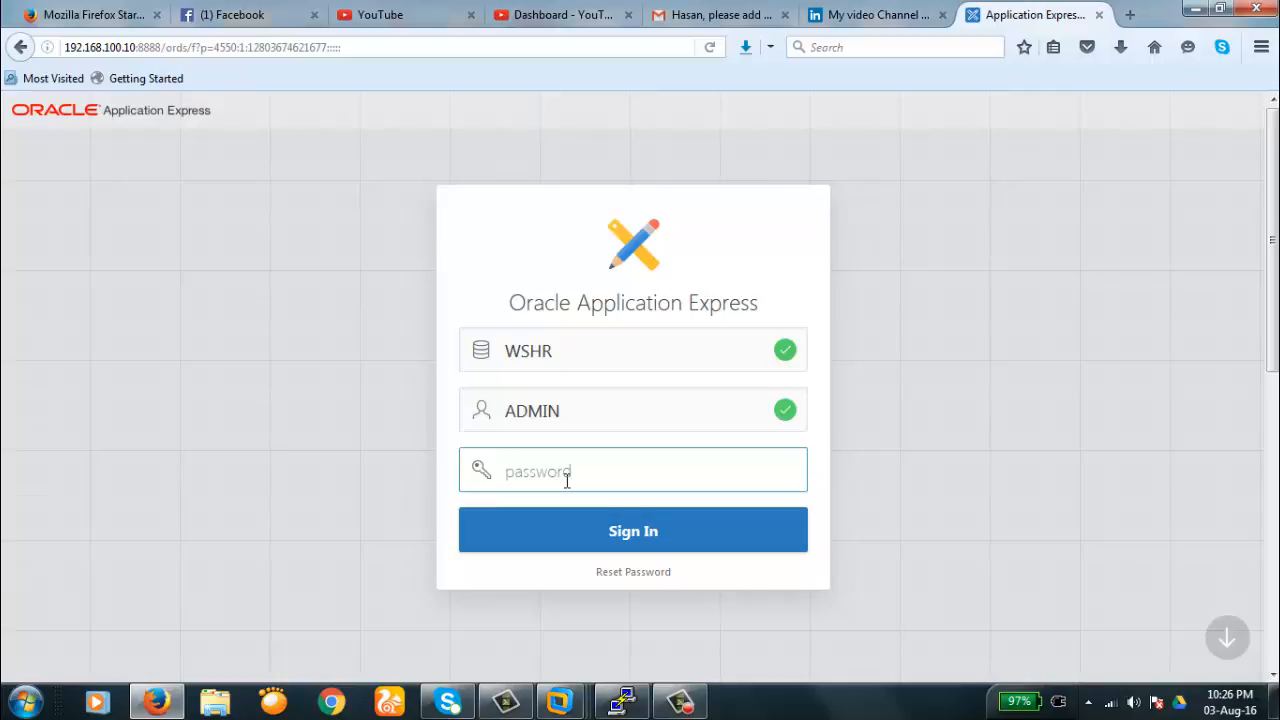
{"action": "key", "text": "ctrl+v"}
{"action": "key", "text": "Return"}
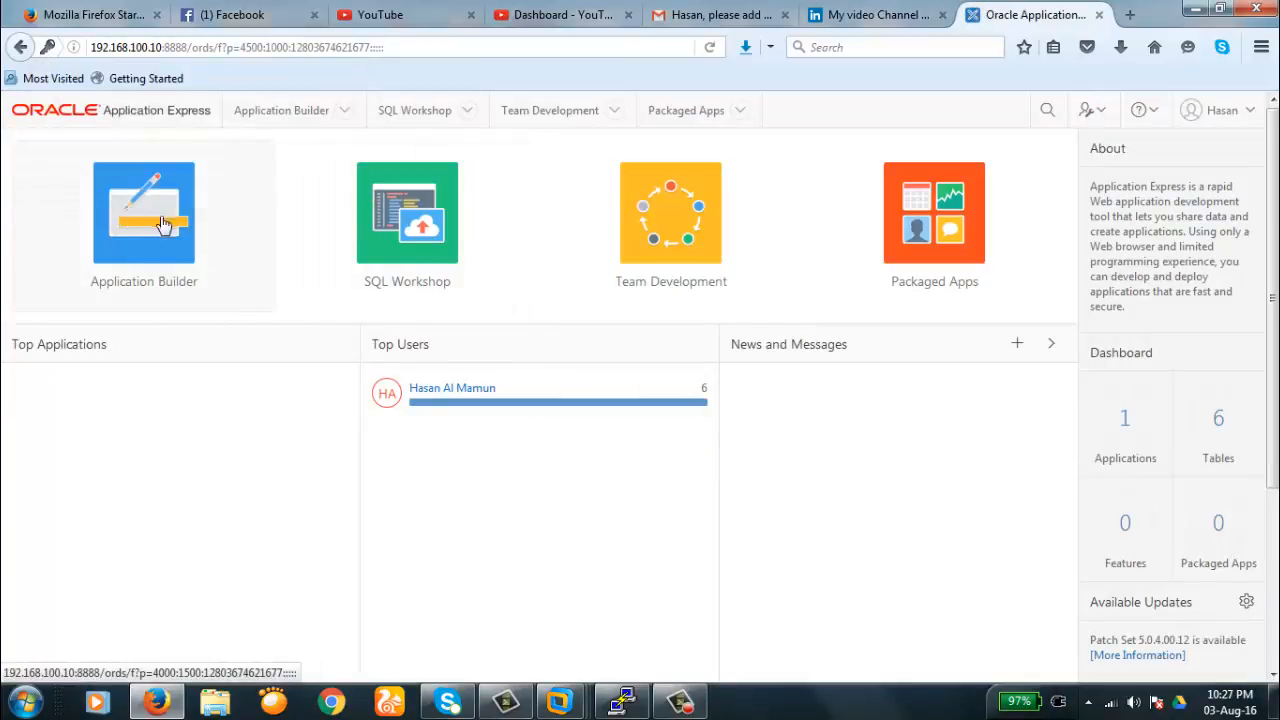
{"action": "left_click", "coordinate": [142, 248]}
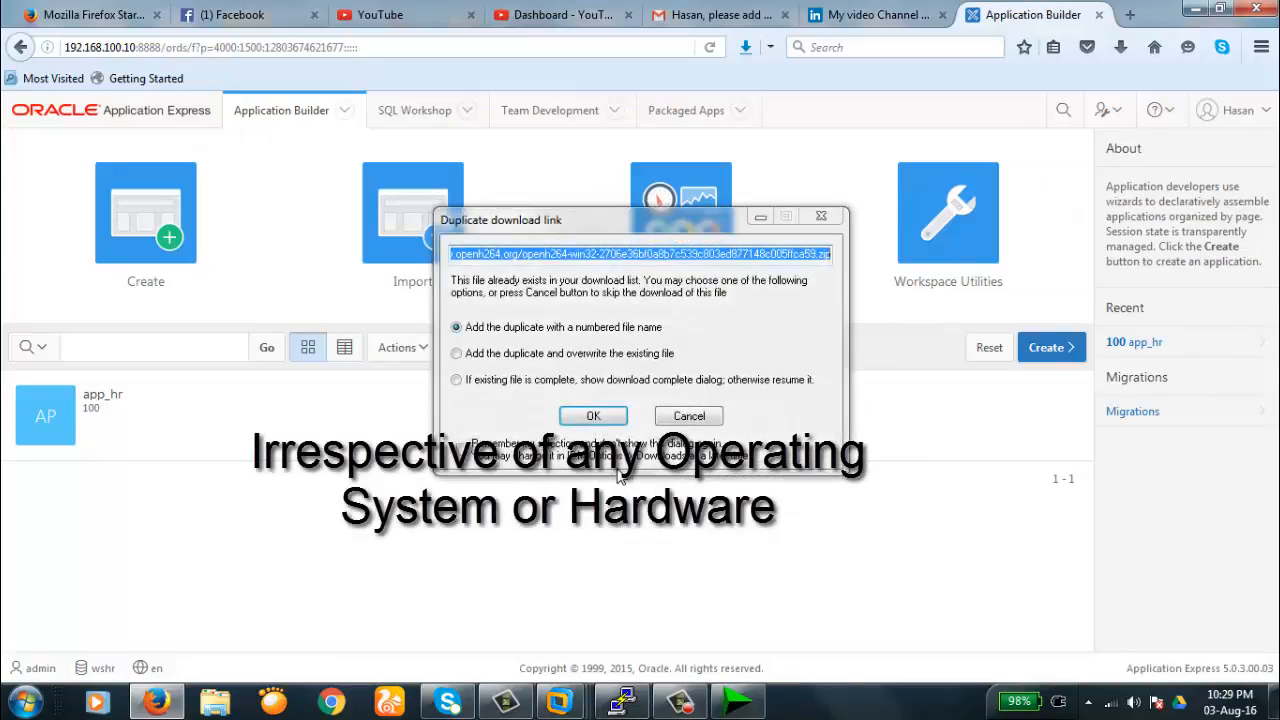
- Close the Duplicate download link dialog covering the Application Builder list
{"action": "left_click", "coordinate": [821, 216]}
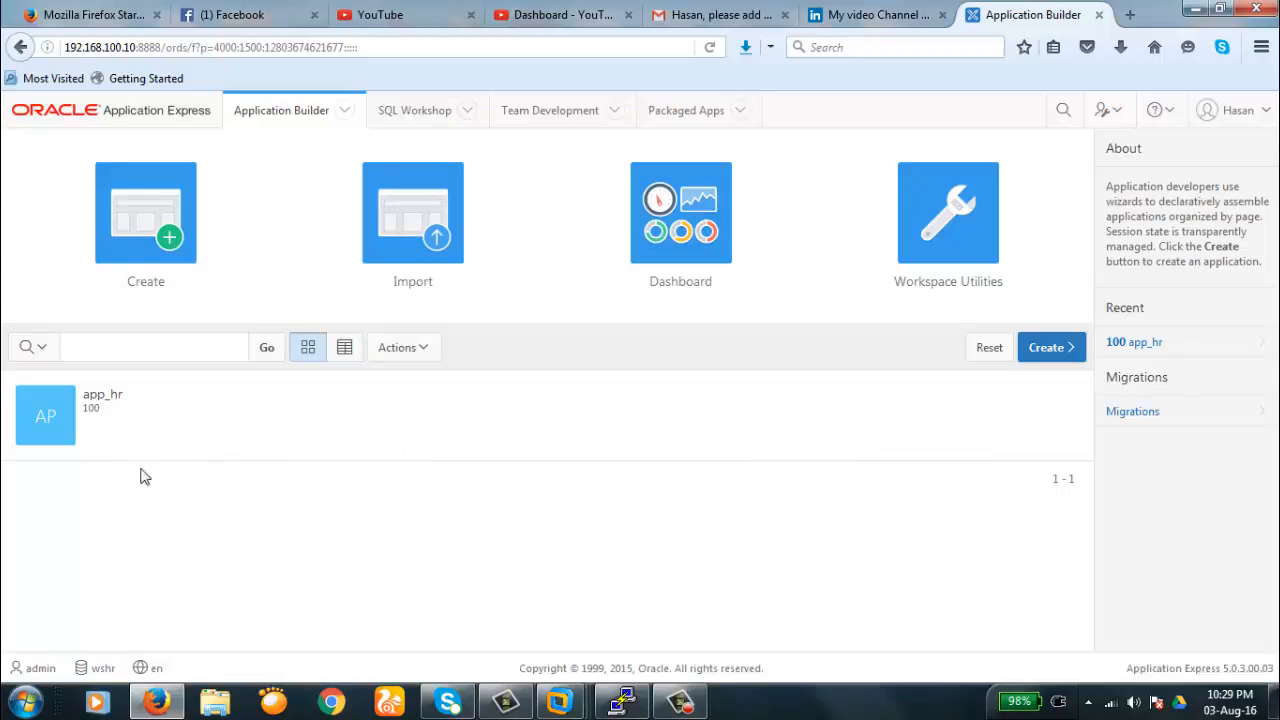
- Open application 100, app_hr, to show its pages 1 - Home and 101 - Login Page
{"action": "left_click", "coordinate": [45, 424]}
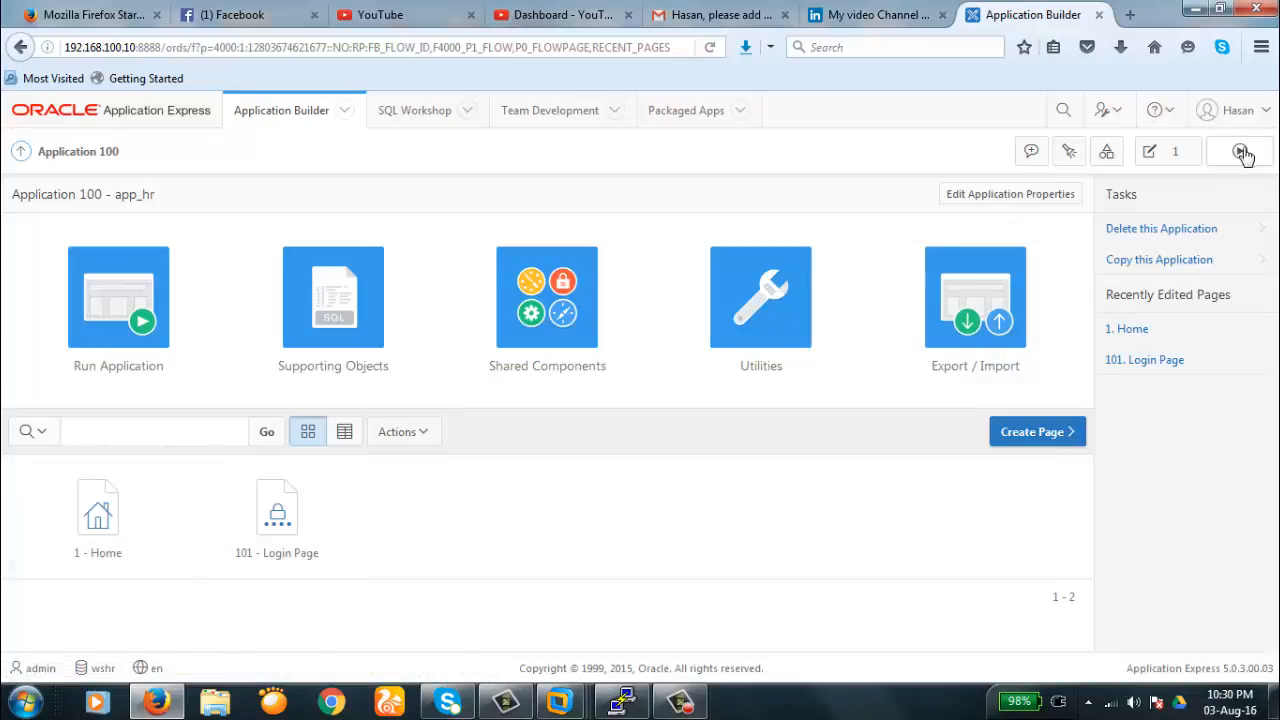
- Run app_hr and log in as ADMIN with the account password
{"action": "left_click", "coordinate": [116, 309]}
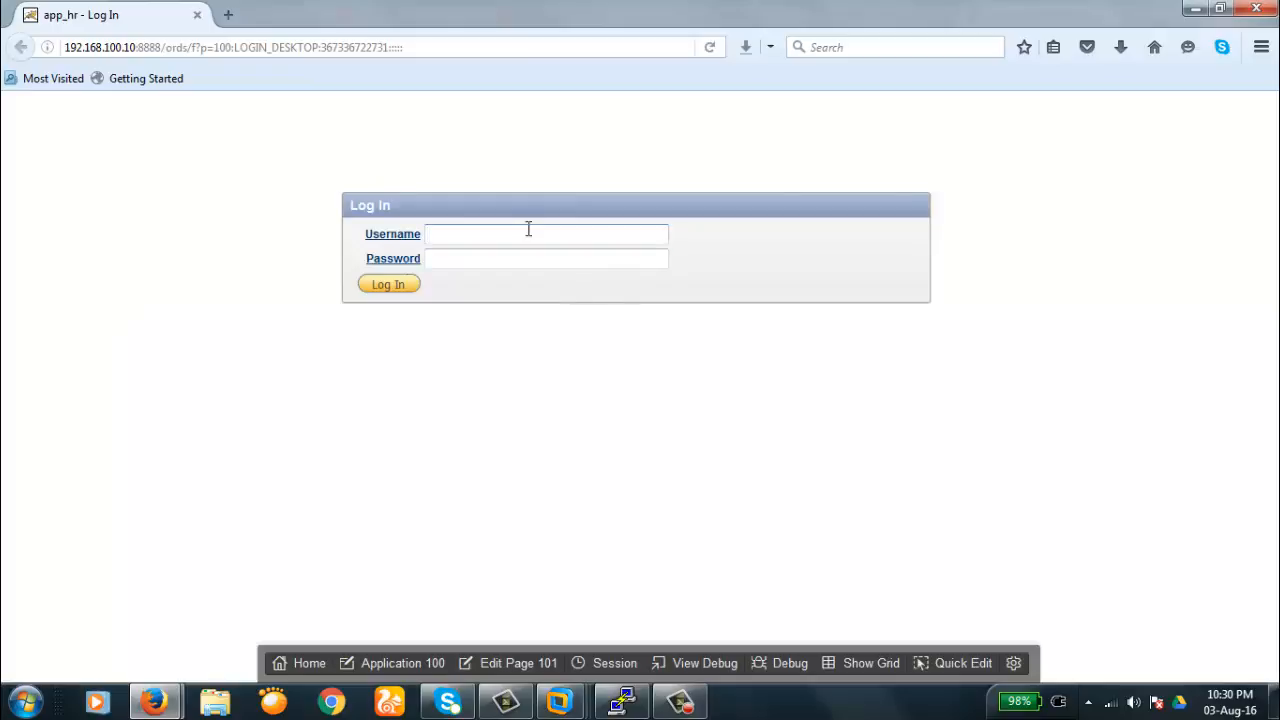
{"action": "type", "text": "admin"}
{"action": "key", "text": "Tab"}
{"action": "type", "text": "admin"}
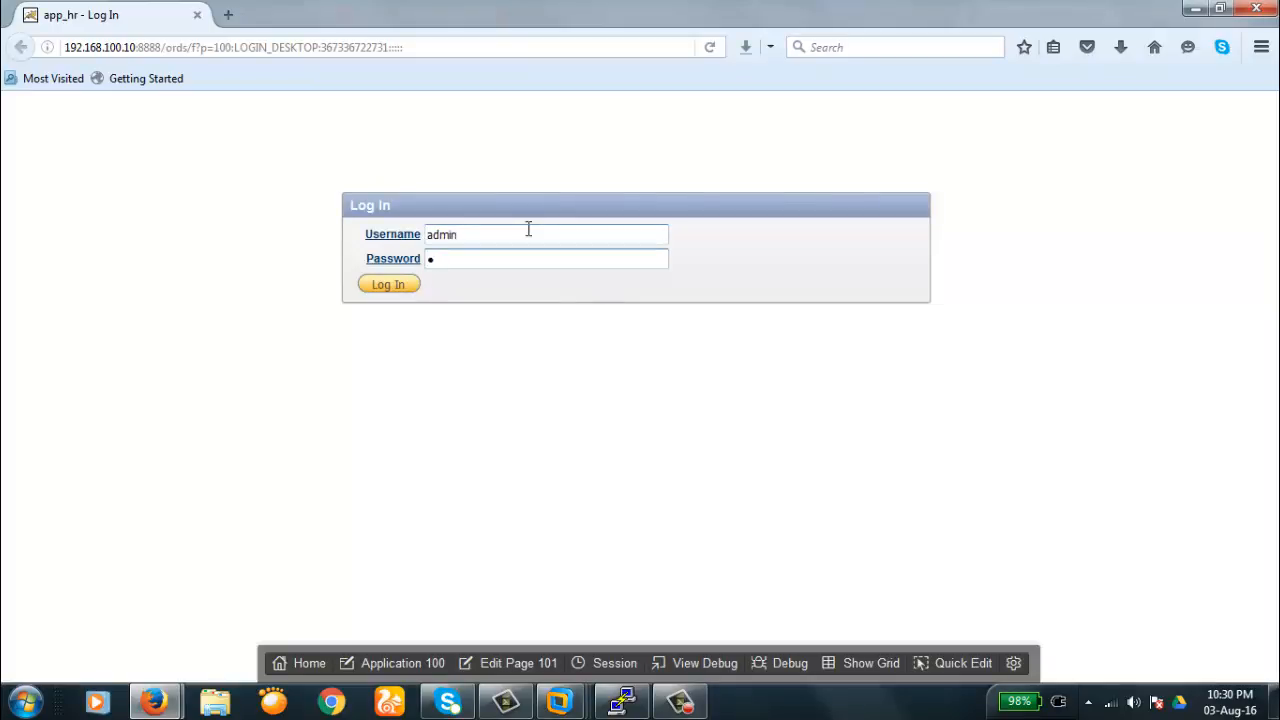
{"action": "type", "text": "1234"}
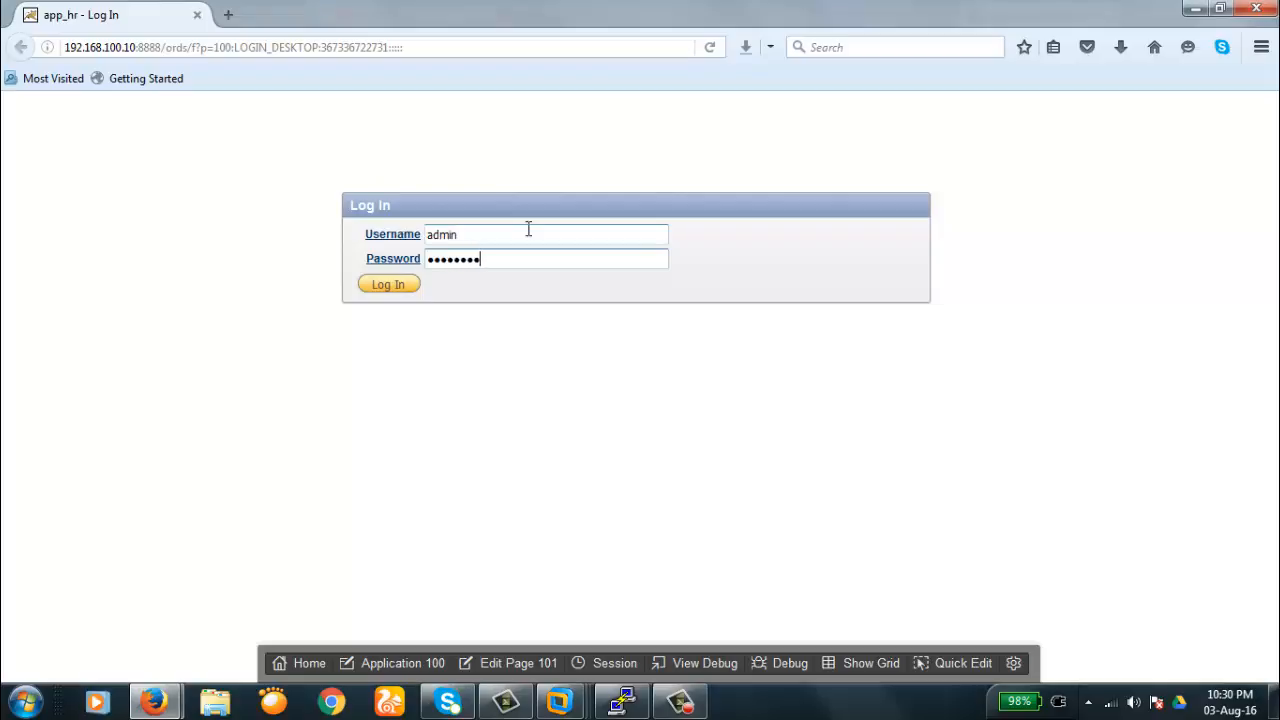
{"action": "key", "text": "Return"}
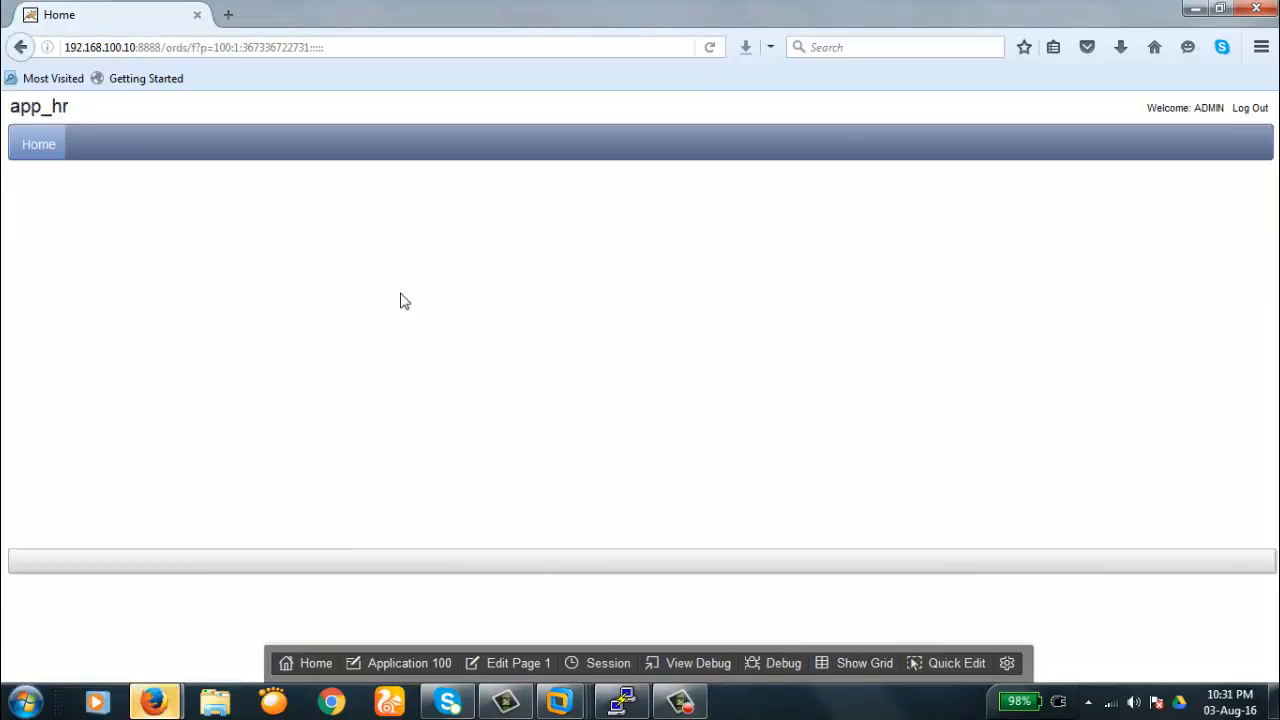
- Highlight the app id 100 and session ID in the running page's URL, leaving it unchanged
{"action": "left_click", "coordinate": [339, 48]}
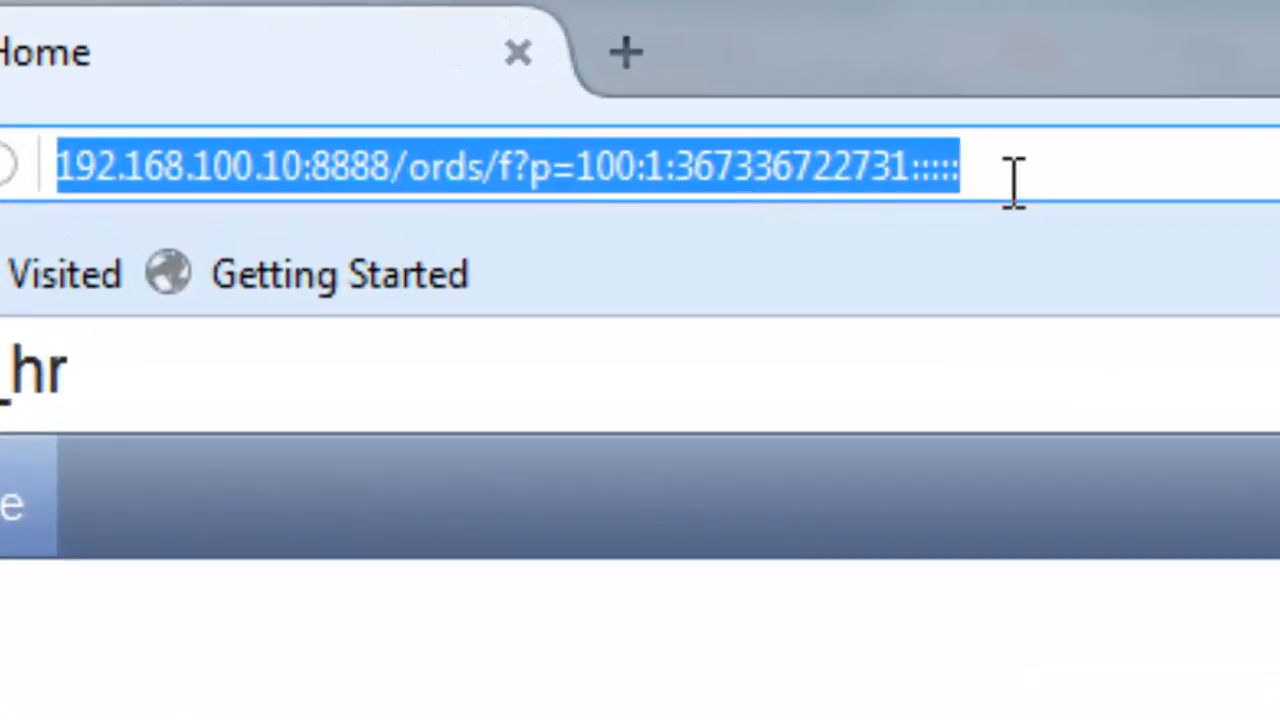
{"action": "key", "text": "Home"}
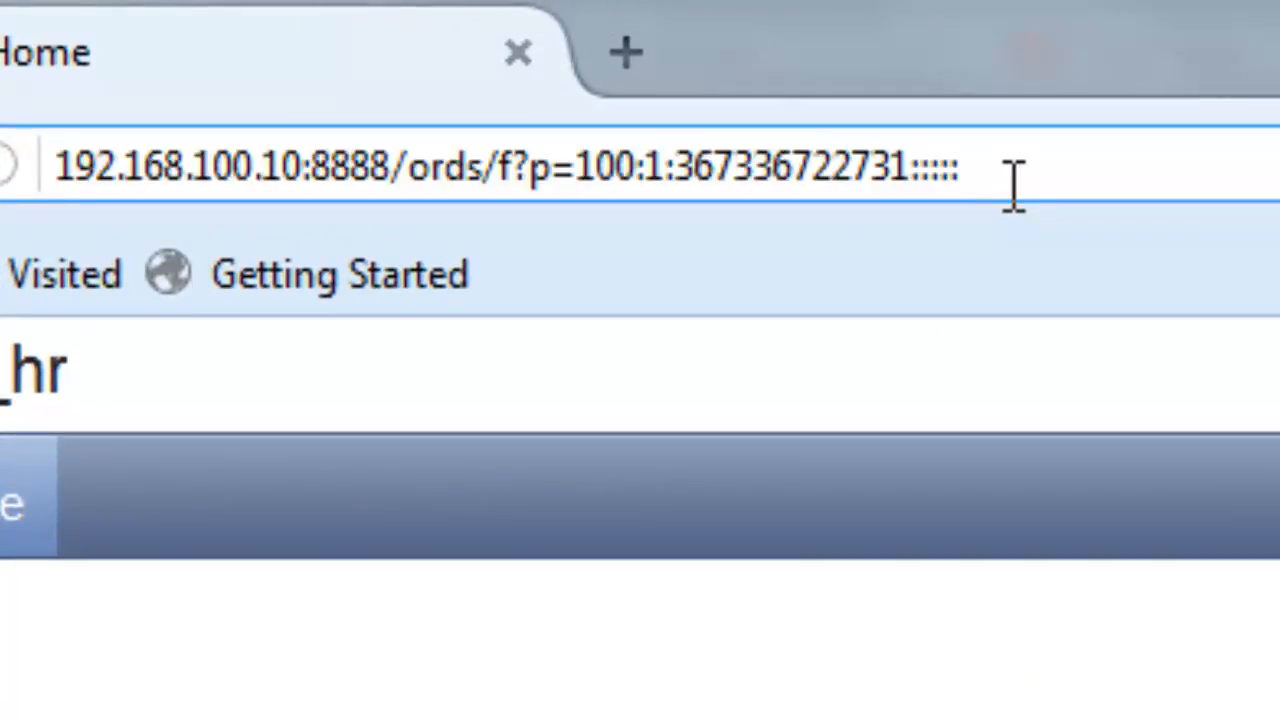
{"action": "key", "text": "shift+Right"}
{"action": "key", "text": "shift+Right"}
{"action": "key", "text": "shift+Right"}
{"action": "key", "text": "shift+Right"}
{"action": "key", "text": "shift+Right"}
{"action": "key", "text": "shift+Right"}
{"action": "key", "text": "shift+Right"}
{"action": "key", "text": "shift+Right"}
{"action": "key", "text": "shift+Right"}
{"action": "key", "text": "shift+Right"}
{"action": "key", "text": "shift+Right"}
{"action": "key", "text": "shift+Right"}
{"action": "key", "text": "shift+Right"}
{"action": "key", "text": "shift+Right"}
{"action": "key", "text": "shift+Right"}
{"action": "key", "text": "shift+Right"}
{"action": "key", "text": "shift+Right"}
{"action": "key", "text": "shift+Right"}
{"action": "key", "text": "shift+Right"}
{"action": "key", "text": "shift+Right"}
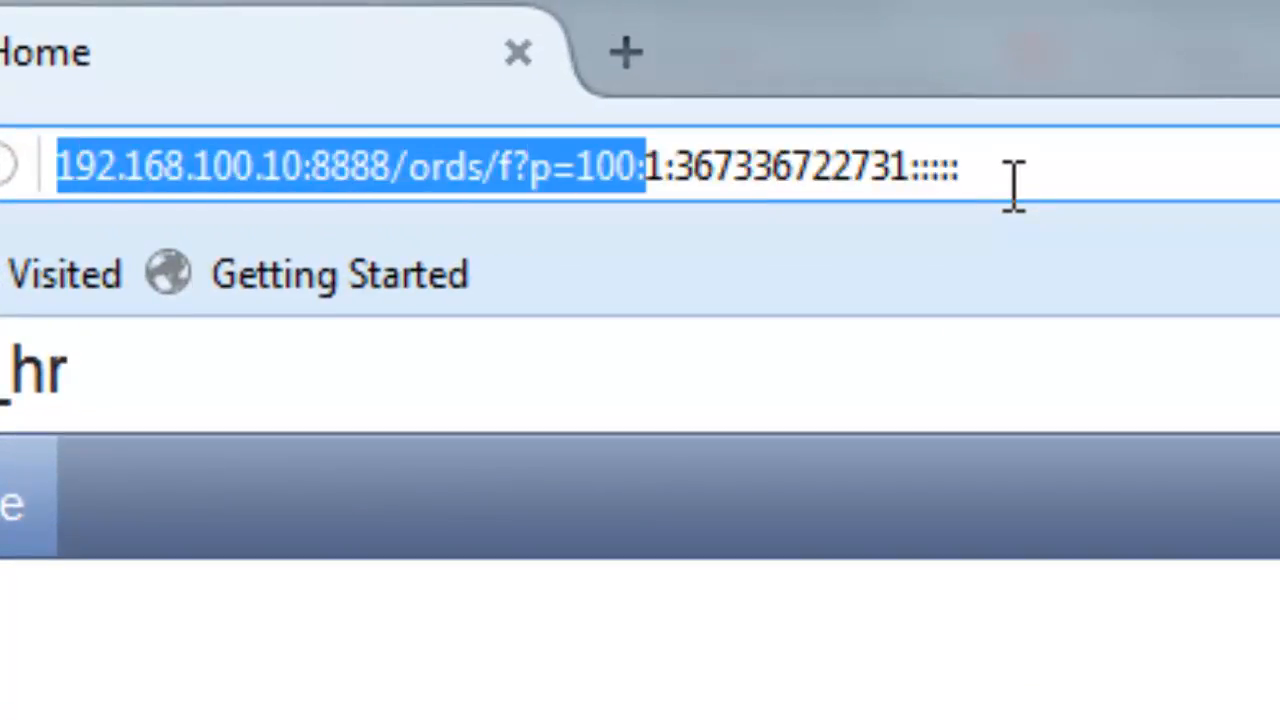
{"action": "key", "text": "shift+Right"}
{"action": "key", "text": "shift+Right"}
{"action": "key", "text": "shift+Right"}
{"action": "key", "text": "shift+Right"}
{"action": "key", "text": "shift+Right"}
{"action": "key", "text": "shift+Right"}
{"action": "key", "text": "shift+Right"}
{"action": "key", "text": "shift+Right"}
{"action": "key", "text": "shift+Right"}
{"action": "key", "text": "shift+Right"}
{"action": "key", "text": "shift+Right"}
{"action": "key", "text": "shift+Right"}
{"action": "key", "text": "shift+Right"}
{"action": "key", "text": "shift+Right"}
{"action": "key", "text": "shift+Right"}
{"action": "key", "text": "shift+Right"}
{"action": "key", "text": "shift+Right"}
{"action": "key", "text": "shift+Right"}
{"action": "key", "text": "shift+Right"}
{"action": "key", "text": "shift+Right"}
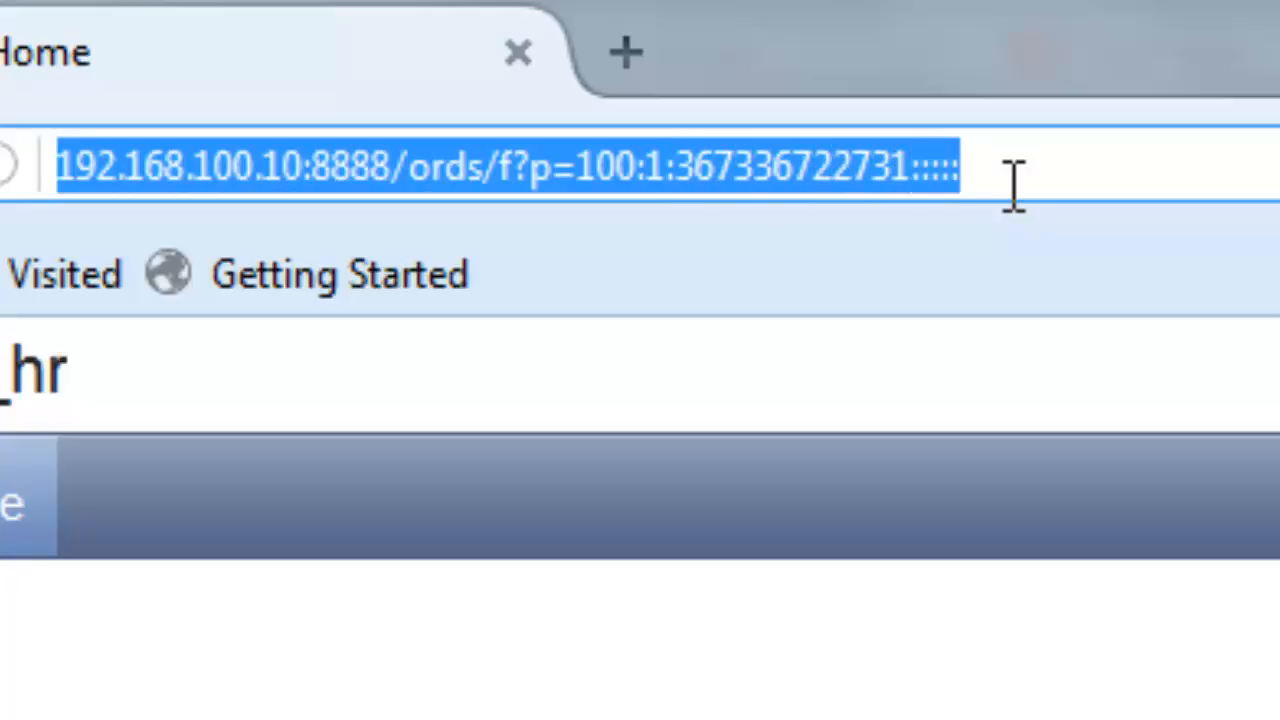
{"action": "left_click", "coordinate": [1149, 163]}
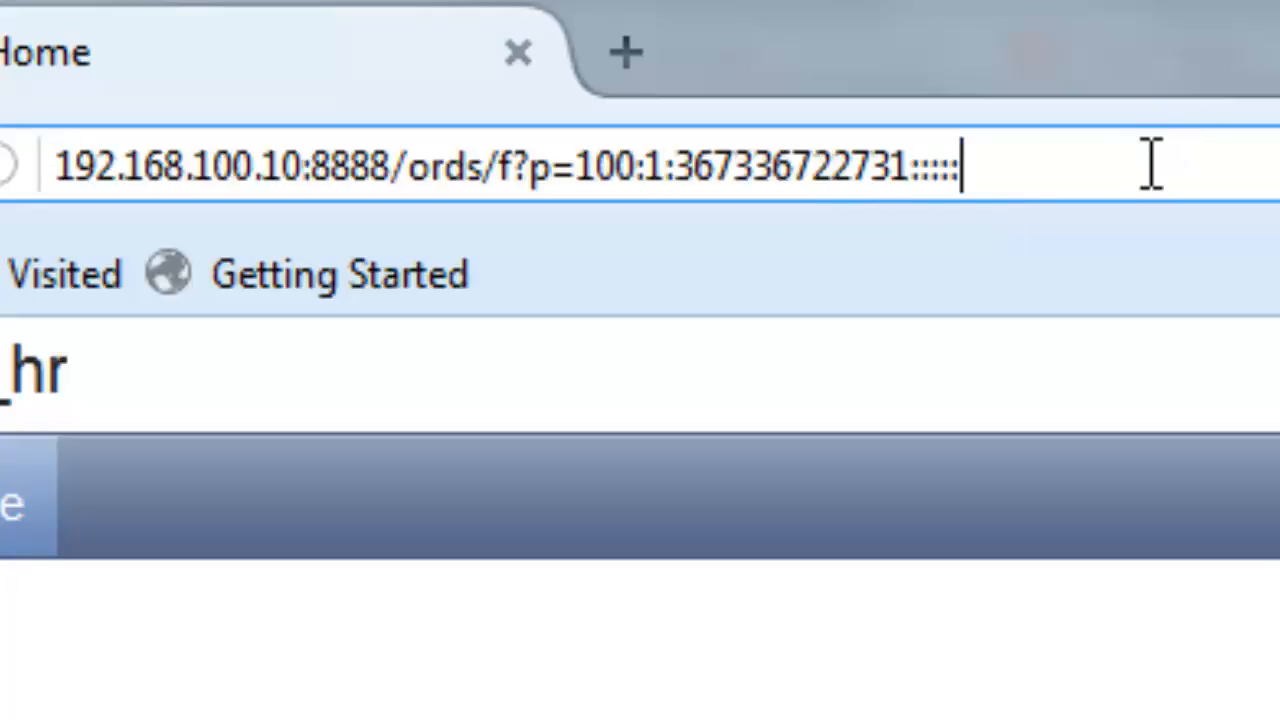
{"action": "key", "text": "Return"}
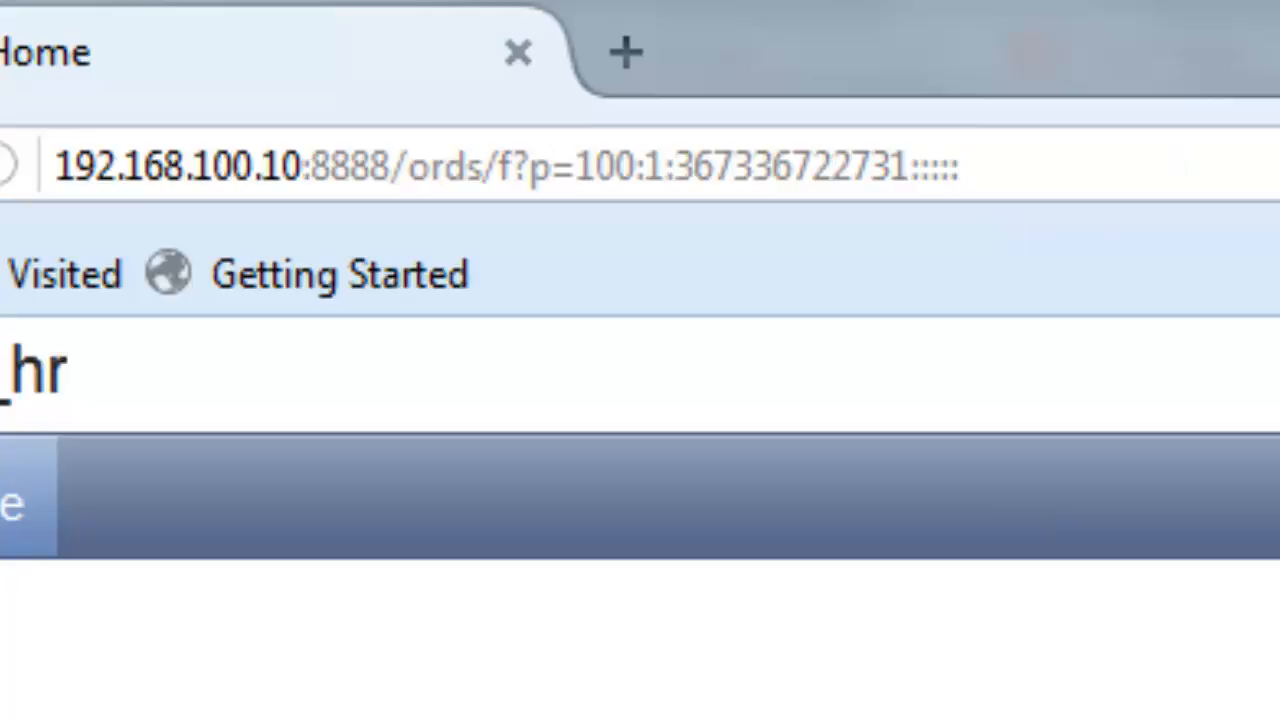
- Highlight the server address 192.168.100.10 in the app_hr Home page URL
{"action": "left_click", "coordinate": [1105, 163]}
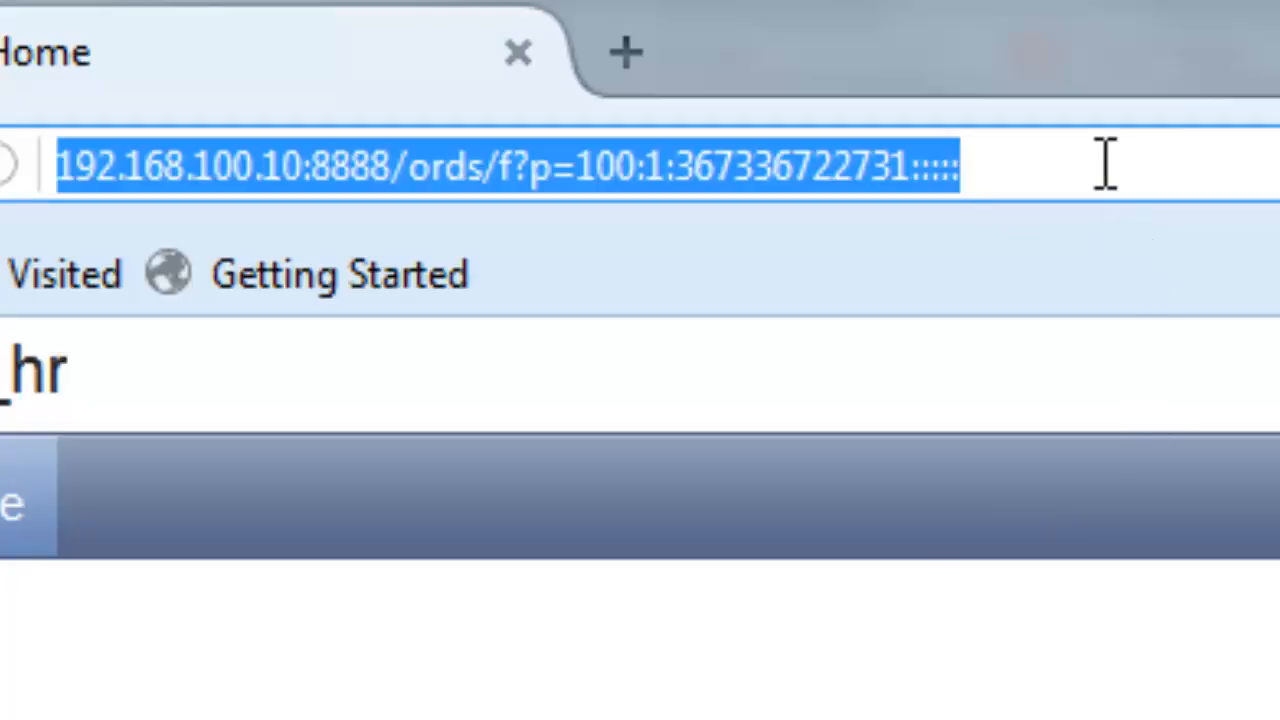
{"action": "key", "text": "Home"}
{"action": "key", "text": "Right"}
{"action": "key", "text": "Right"}
{"action": "key", "text": "Right"}
{"action": "key", "text": "Right"}
{"action": "key", "text": "Right"}
{"action": "key", "text": "Right"}
{"action": "key", "text": "Right"}
{"action": "key", "text": "Right"}
{"action": "key", "text": "Right"}
{"action": "key", "text": "Right"}
{"action": "key", "text": "Right"}
{"action": "key", "text": "Right"}
{"action": "key", "text": "Right"}
{"action": "key", "text": "Right"}
{"action": "key", "text": "Right"}
{"action": "key", "text": "Right"}
{"action": "key", "text": "Right"}
{"action": "key", "text": "Right"}
{"action": "key", "text": "Right"}
{"action": "key", "text": "Right"}
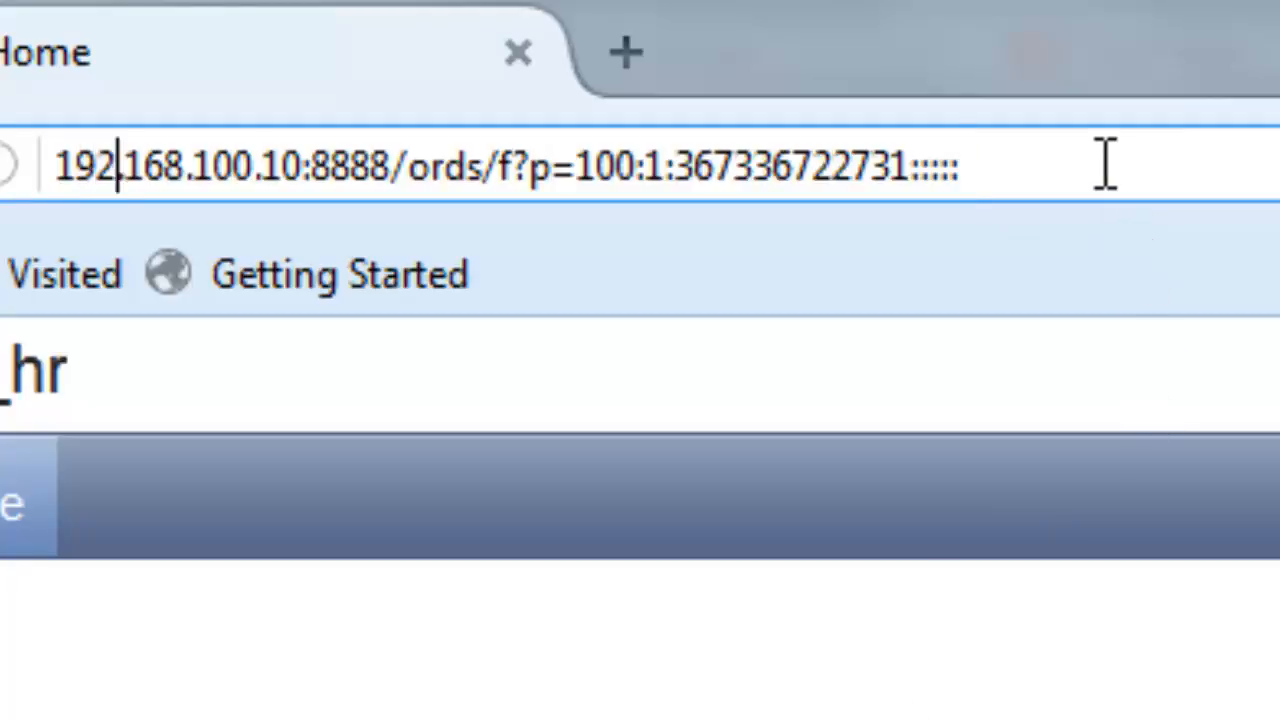
{"action": "key", "text": "Right"}
{"action": "key", "text": "Right"}
{"action": "key", "text": "Right"}
{"action": "key", "text": "Right"}
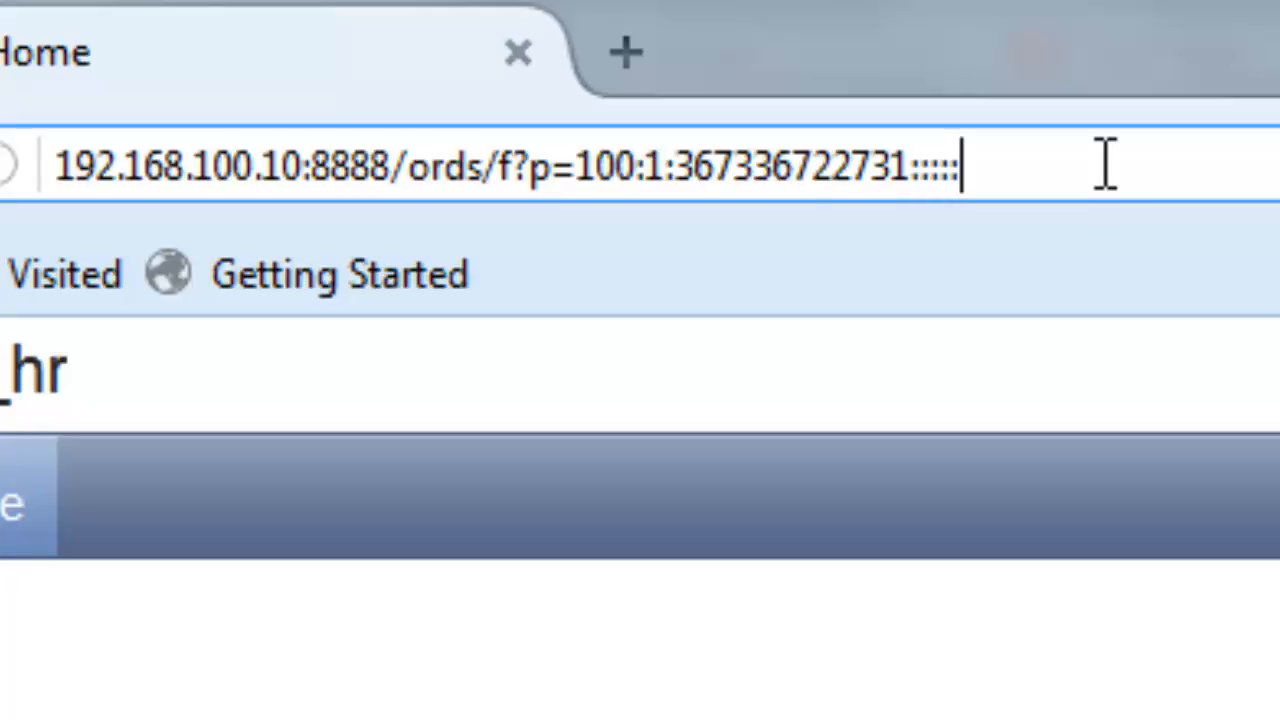
{"action": "key", "text": "Left"}
{"action": "key", "text": "Left"}
{"action": "key", "text": "Left"}
{"action": "key", "text": "Left"}
{"action": "key", "text": "Left"}
{"action": "key", "text": "Left"}
{"action": "key", "text": "Left"}
{"action": "key", "text": "Left"}
{"action": "key", "text": "Left"}
{"action": "key", "text": "Left"}
{"action": "key", "text": "Left"}
{"action": "key", "text": "Left"}
{"action": "key", "text": "Left"}
{"action": "key", "text": "Left"}
{"action": "key", "text": "Left"}
{"action": "key", "text": "Left"}
{"action": "key", "text": "Left"}
{"action": "key", "text": "Left"}
{"action": "key", "text": "Left"}
{"action": "key", "text": "Left"}
{"action": "key", "text": "Left"}
{"action": "key", "text": "Left"}
{"action": "key", "text": "Left"}
{"action": "key", "text": "Left"}
{"action": "key", "text": "Left"}
{"action": "key", "text": "Left"}
{"action": "key", "text": "Left"}
{"action": "key", "text": "Left"}
{"action": "key", "text": "Left"}
{"action": "key", "text": "Left"}
{"action": "key", "text": "shift+Right"}
{"action": "key", "text": "shift+Right"}
{"action": "key", "text": "shift+Right"}
{"action": "key", "text": "shift+Right"}
{"action": "key", "text": "shift+Right"}
{"action": "key", "text": "shift+Right"}
{"action": "key", "text": "shift+Right"}
{"action": "key", "text": "shift+Right"}
{"action": "key", "text": "shift+Right"}
{"action": "key", "text": "shift+Right"}
{"action": "key", "text": "shift+Right"}
{"action": "key", "text": "shift+Right"}
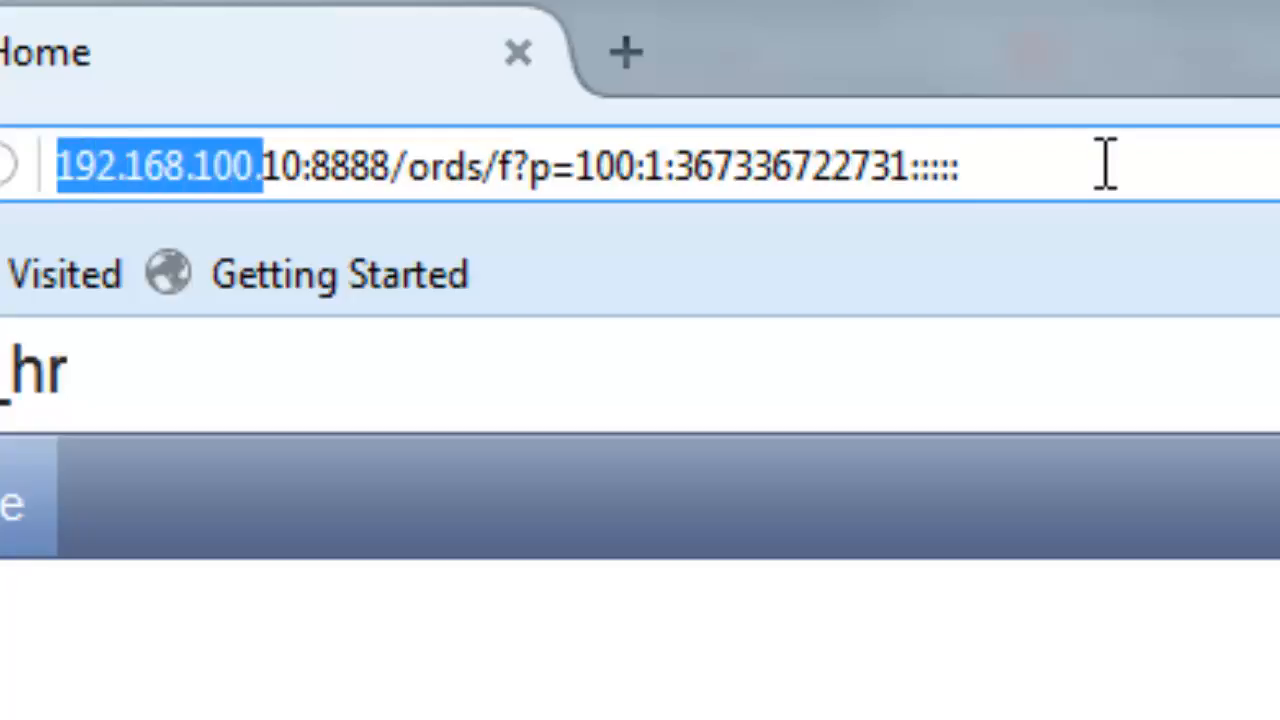
{"action": "key", "text": "shift+Right"}
{"action": "key", "text": "shift+Right"}
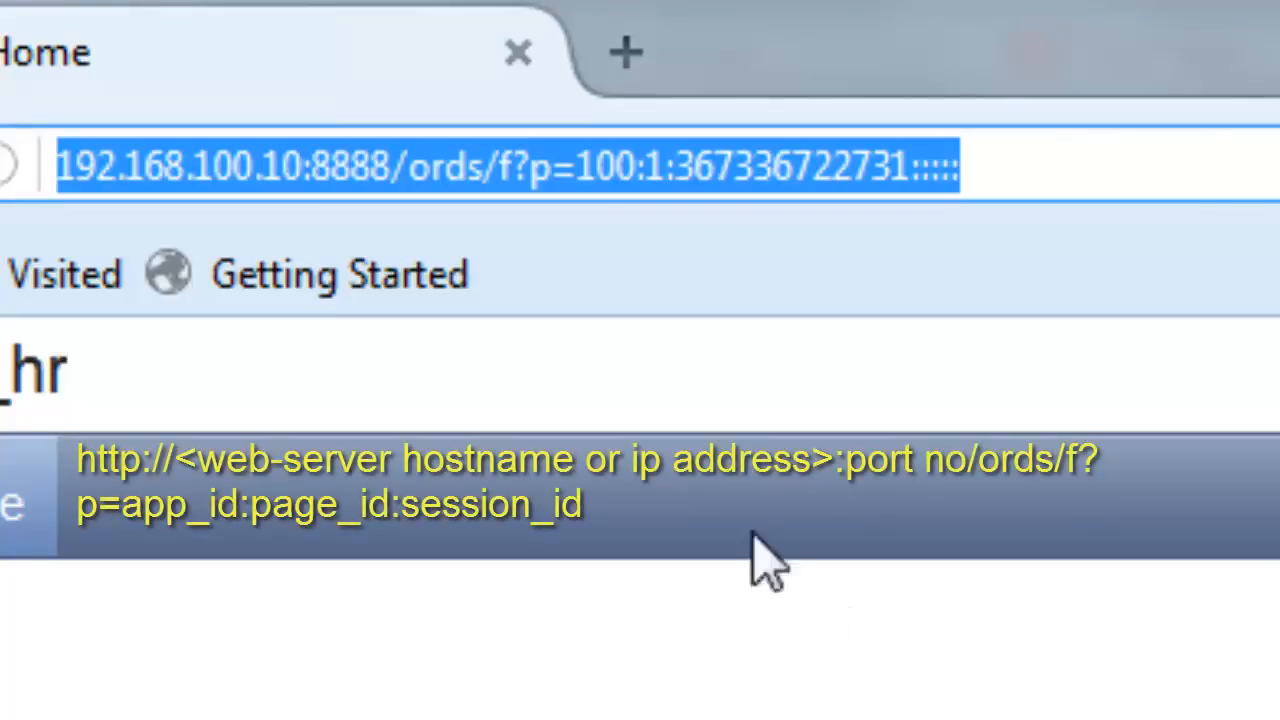
{"action": "left_click", "coordinate": [304, 165]}
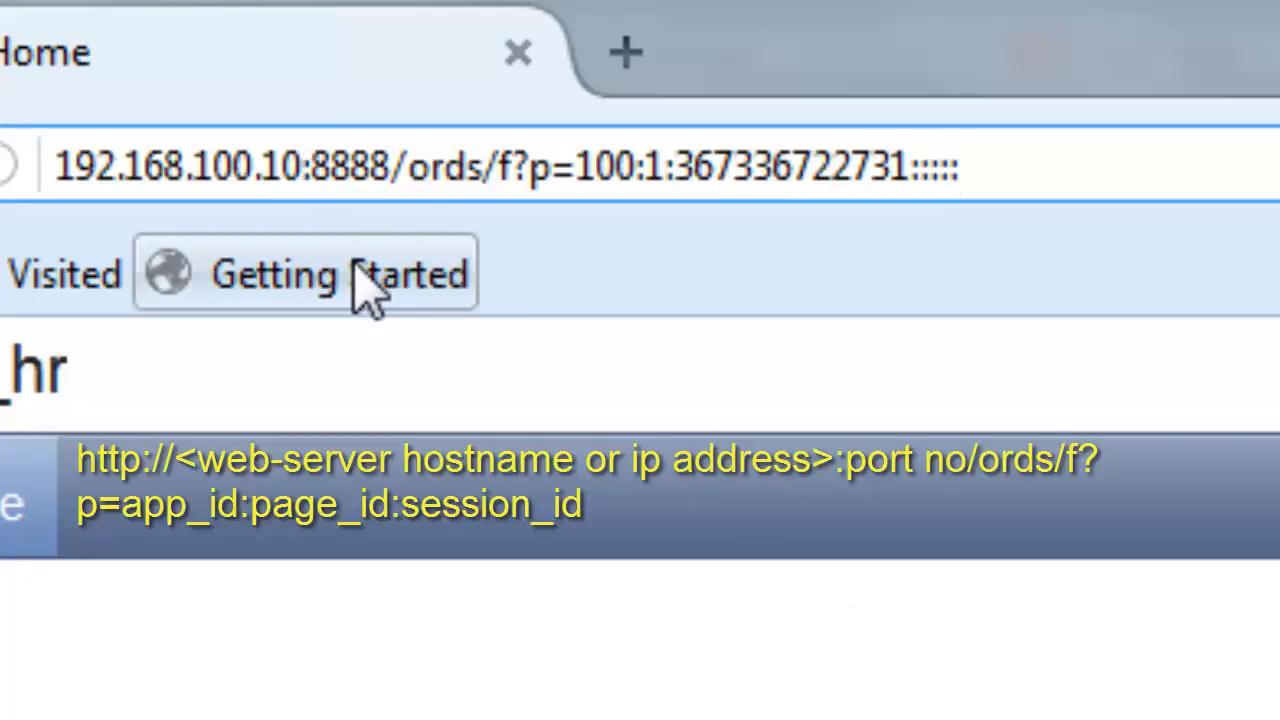
- Highlight port 8888, then server and port 192.168.100.10:8888, and open a blank tab
{"action": "key", "text": "shift+Left"}
{"action": "key", "text": "shift+Left"}
{"action": "key", "text": "shift+Left"}
{"action": "key", "text": "shift+Left"}
{"action": "key", "text": "shift+Left"}
{"action": "key", "text": "shift+Left"}
{"action": "key", "text": "shift+Left"}
{"action": "key", "text": "shift+Left"}
{"action": "key", "text": "shift+Left"}
{"action": "key", "text": "shift+Left"}
{"action": "key", "text": "shift+Left"}
{"action": "key", "text": "shift+Left"}
{"action": "key", "text": "shift+Left"}
{"action": "key", "text": "shift+Left"}
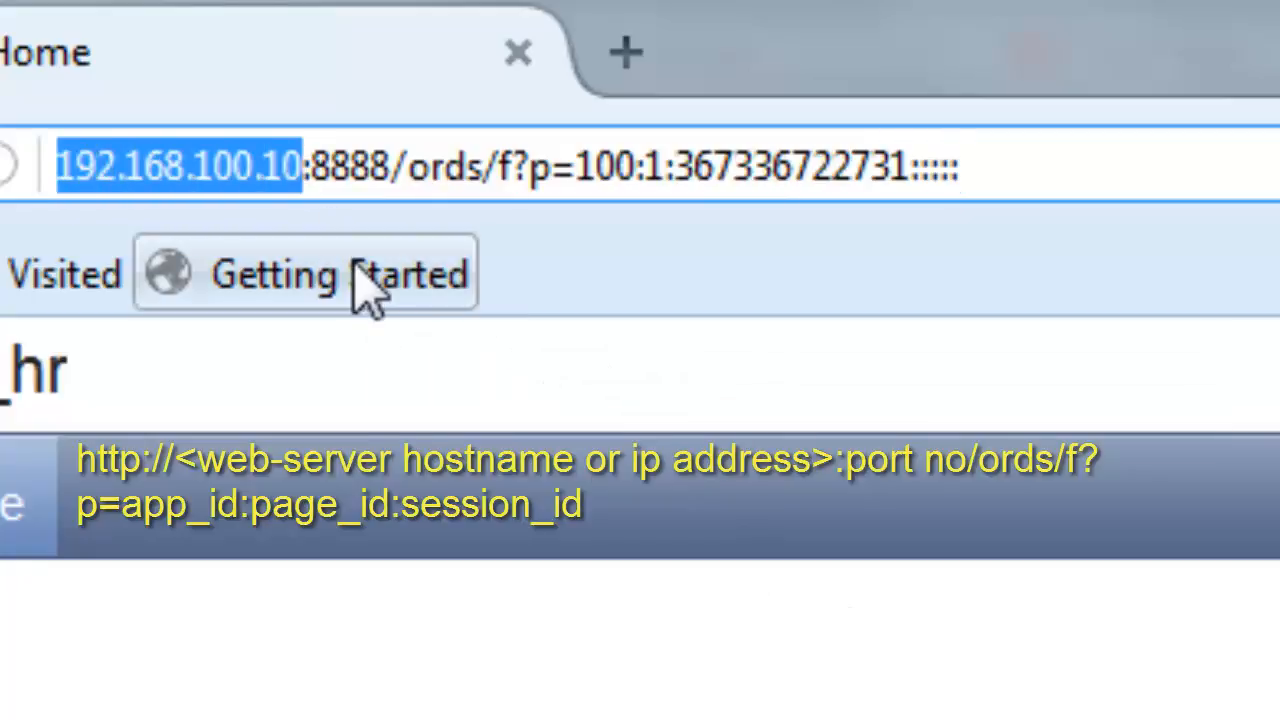
{"action": "key", "text": "Right"}
{"action": "key", "text": "Right"}
{"action": "key", "text": "shift+Right"}
{"action": "key", "text": "shift+Right"}
{"action": "key", "text": "shift+Right"}
{"action": "key", "text": "shift+Right"}
{"action": "key", "text": "shift+Right"}
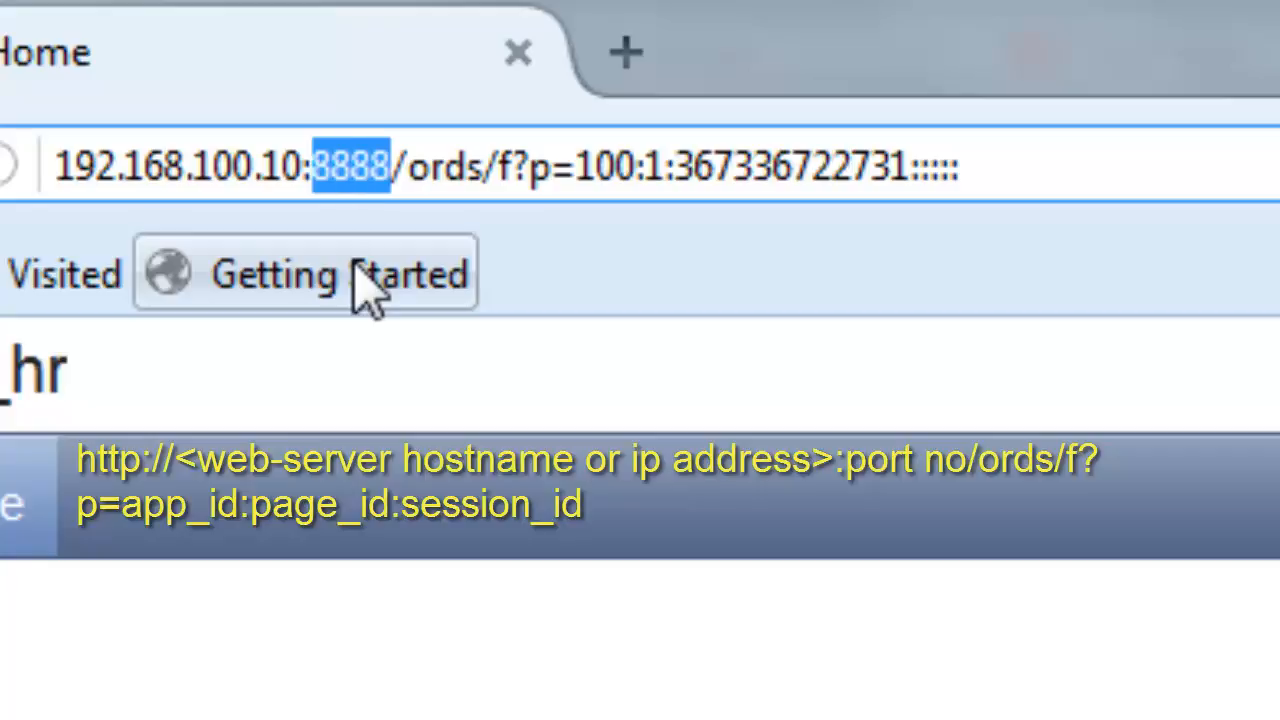
{"action": "key", "text": "shift+Left"}
{"action": "key", "text": "shift+Left"}
{"action": "key", "text": "Right"}
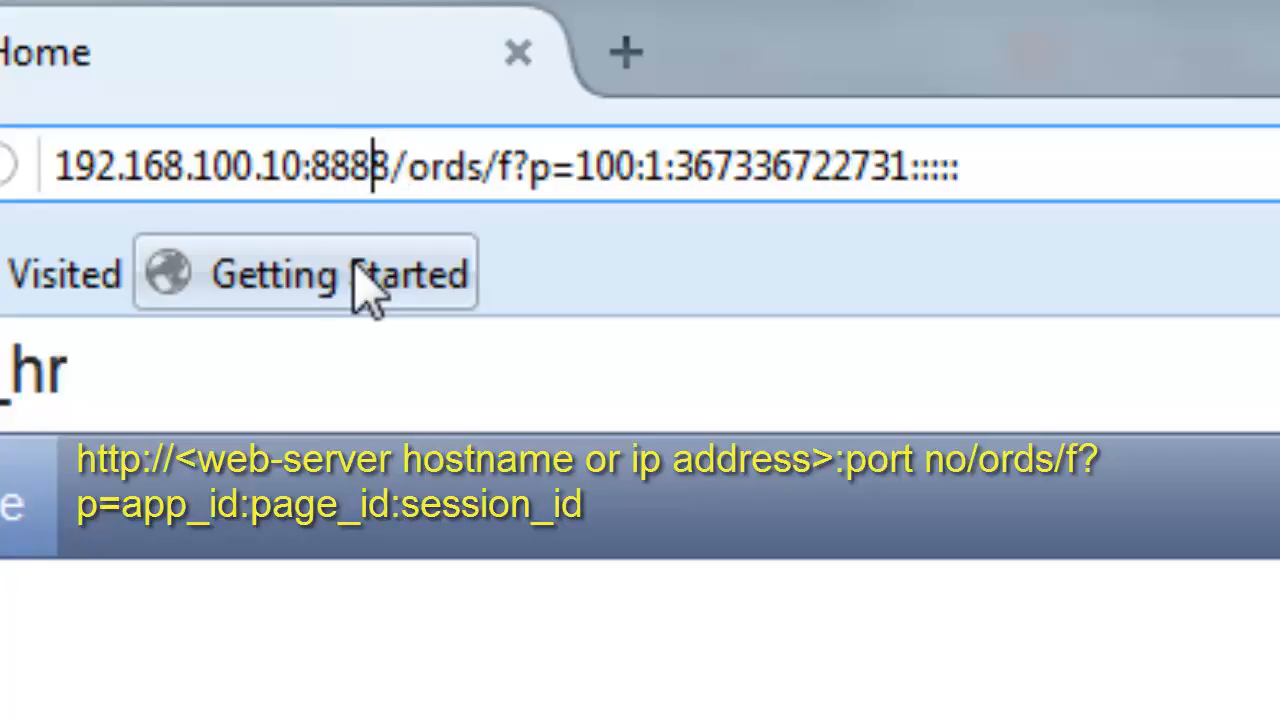
{"action": "key", "text": "Left"}
{"action": "key", "text": "Left"}
{"action": "key", "text": "Left"}
{"action": "key", "text": "shift+Right"}
{"action": "key", "text": "shift+Right"}
{"action": "key", "text": "shift+Right"}
{"action": "key", "text": "shift+Right"}
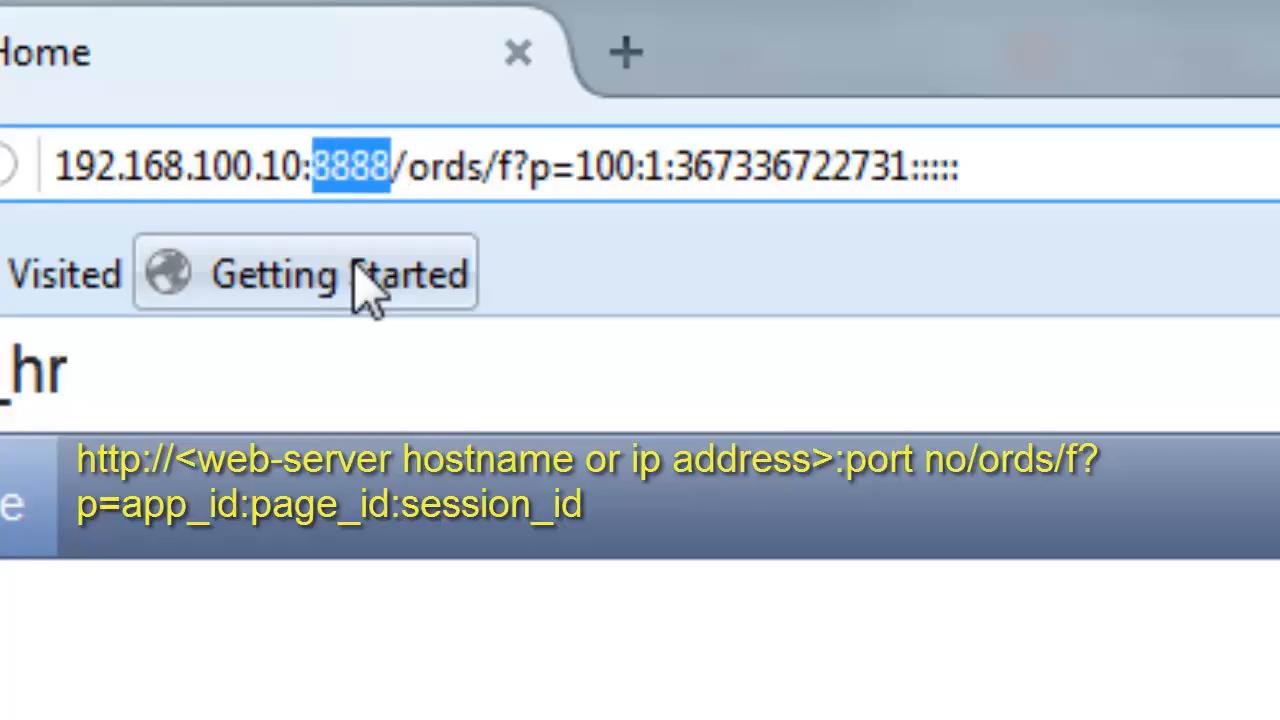
{"action": "key", "text": "Right"}
{"action": "key", "text": "shift+Left"}
{"action": "key", "text": "shift+Left"}
{"action": "key", "text": "shift+Left"}
{"action": "key", "text": "shift+Left"}
{"action": "key", "text": "shift+Left"}
{"action": "key", "text": "shift+Left"}
{"action": "key", "text": "shift+Left"}
{"action": "key", "text": "shift+Left"}
{"action": "key", "text": "shift+Left"}
{"action": "key", "text": "shift+Left"}
{"action": "key", "text": "shift+Left"}
{"action": "key", "text": "shift+Left"}
{"action": "key", "text": "shift+Left"}
{"action": "key", "text": "shift+Left"}
{"action": "key", "text": "shift+Left"}
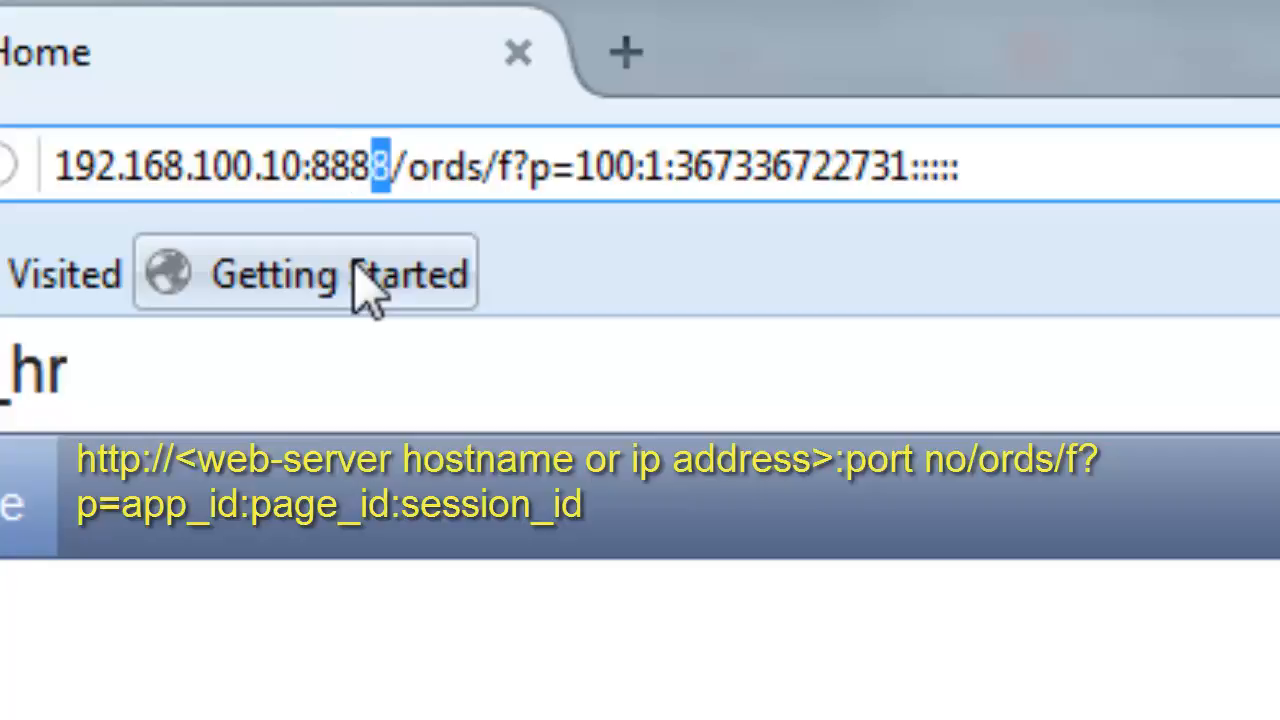
{"action": "key", "text": "shift+Left"}
{"action": "key", "text": "shift+Left"}
{"action": "key", "text": "shift+Left"}
{"action": "key", "text": "shift+Left"}
{"action": "key", "text": "ctrl+c"}
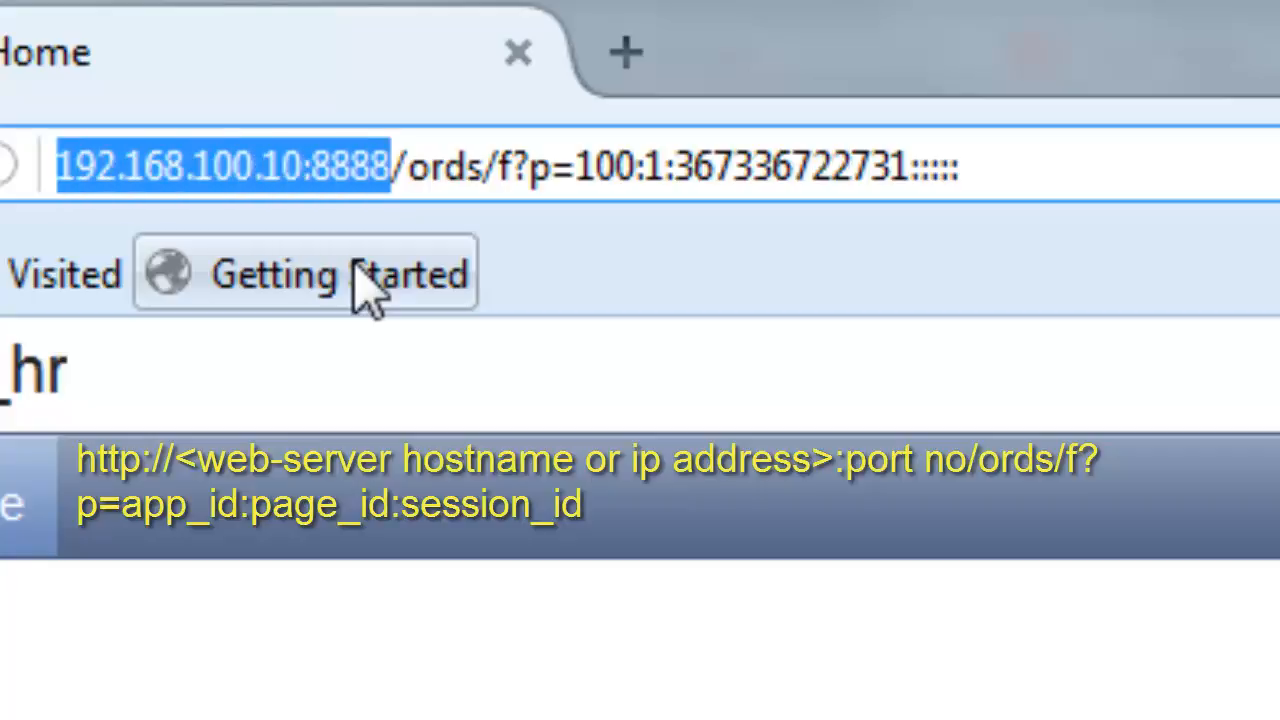
{"action": "left_click", "coordinate": [624, 54]}
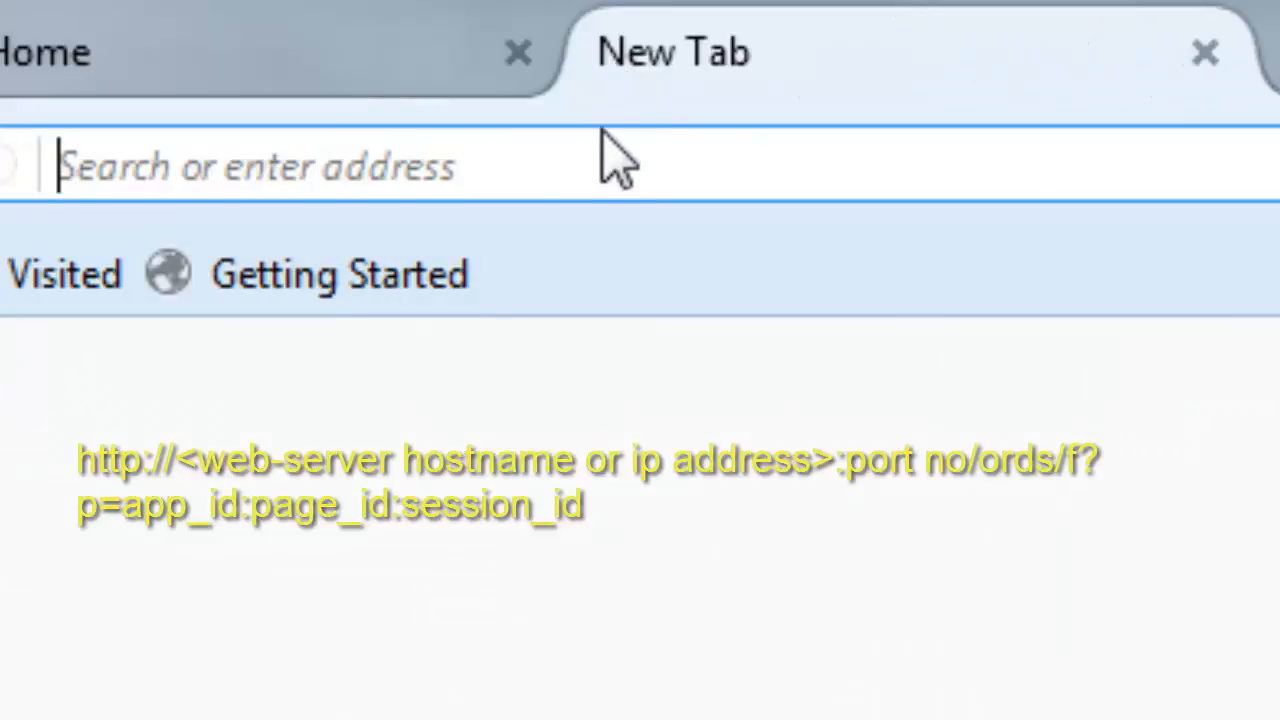
{"action": "key", "text": "ctrl+v"}
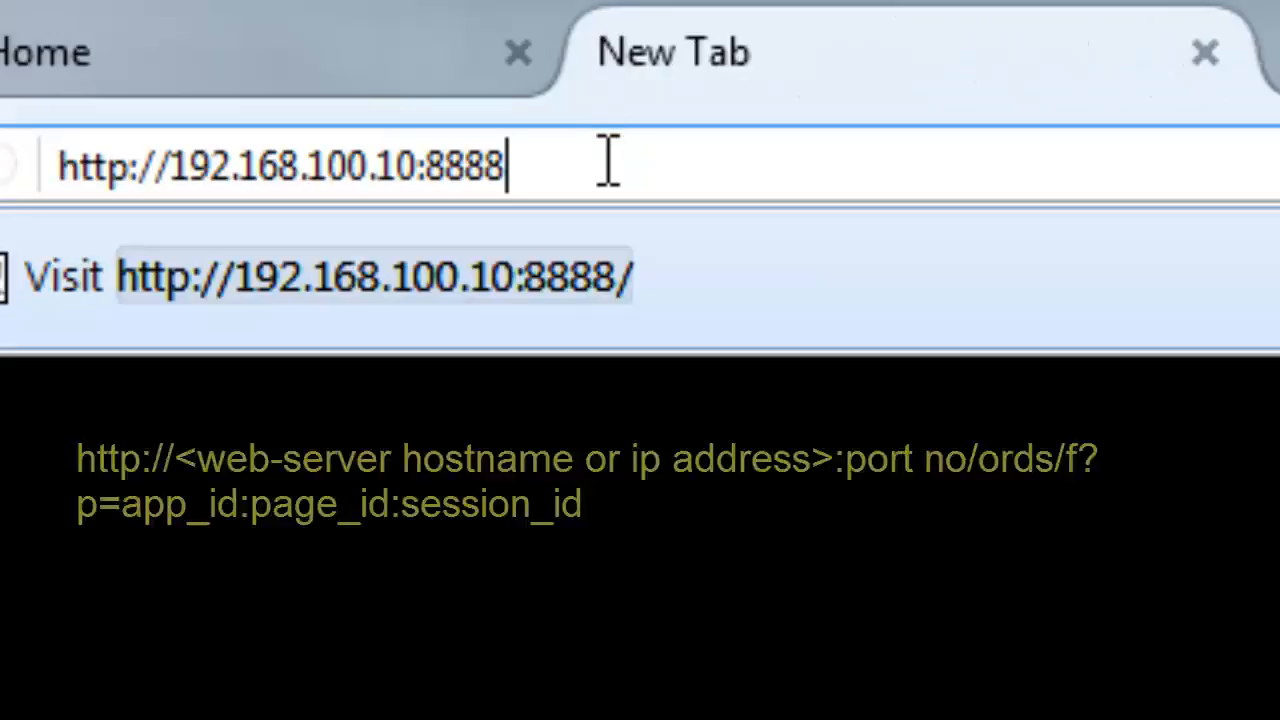
{"action": "key", "text": "Return"}
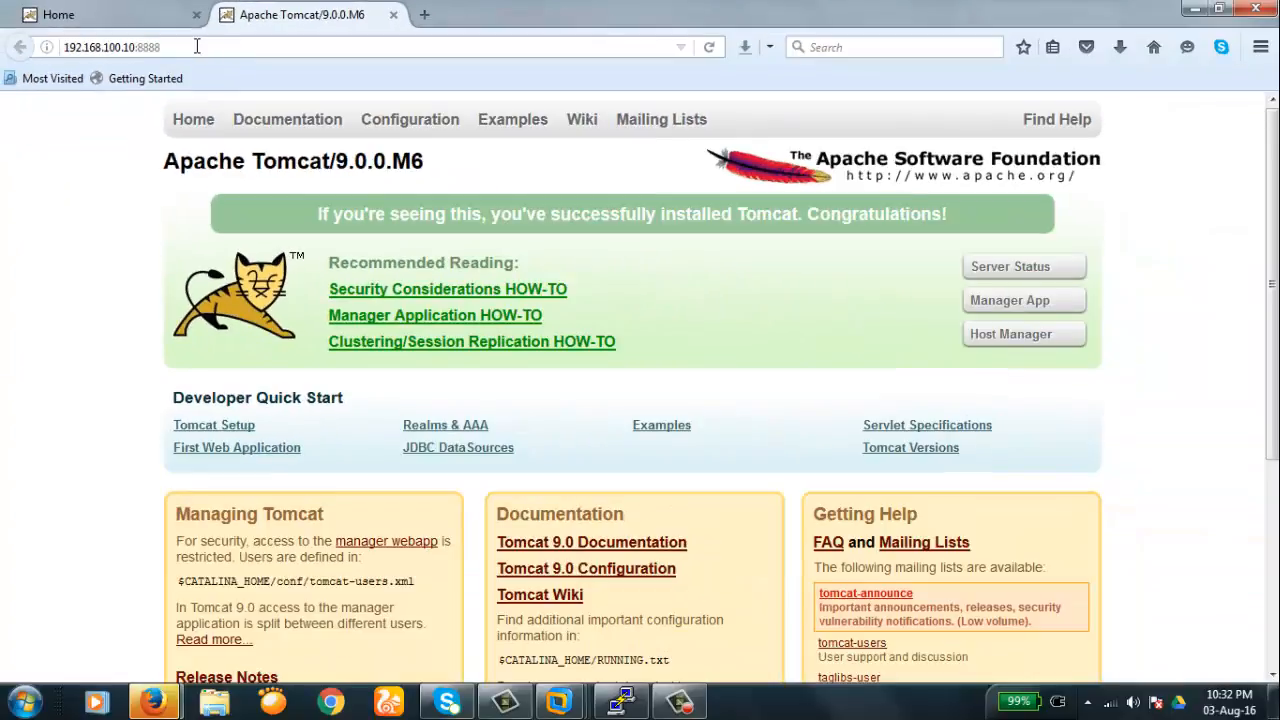
{"action": "left_click", "coordinate": [197, 46]}
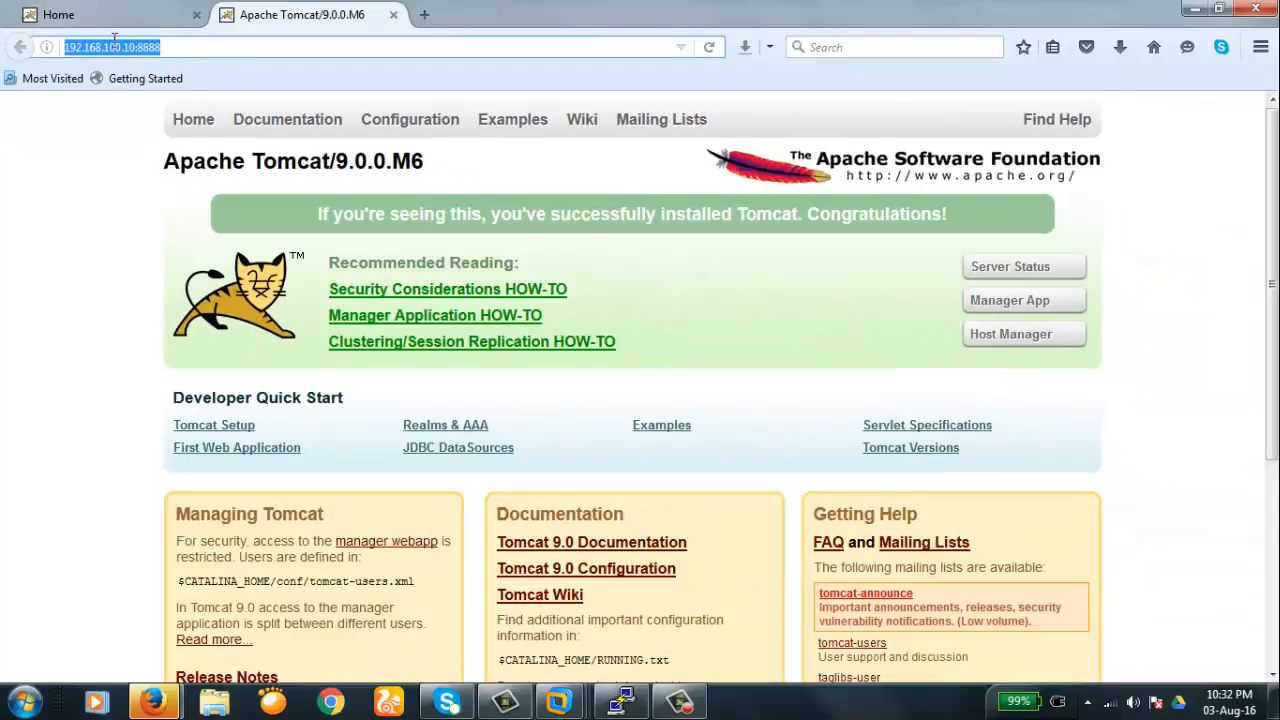
{"action": "left_click", "coordinate": [183, 46]}
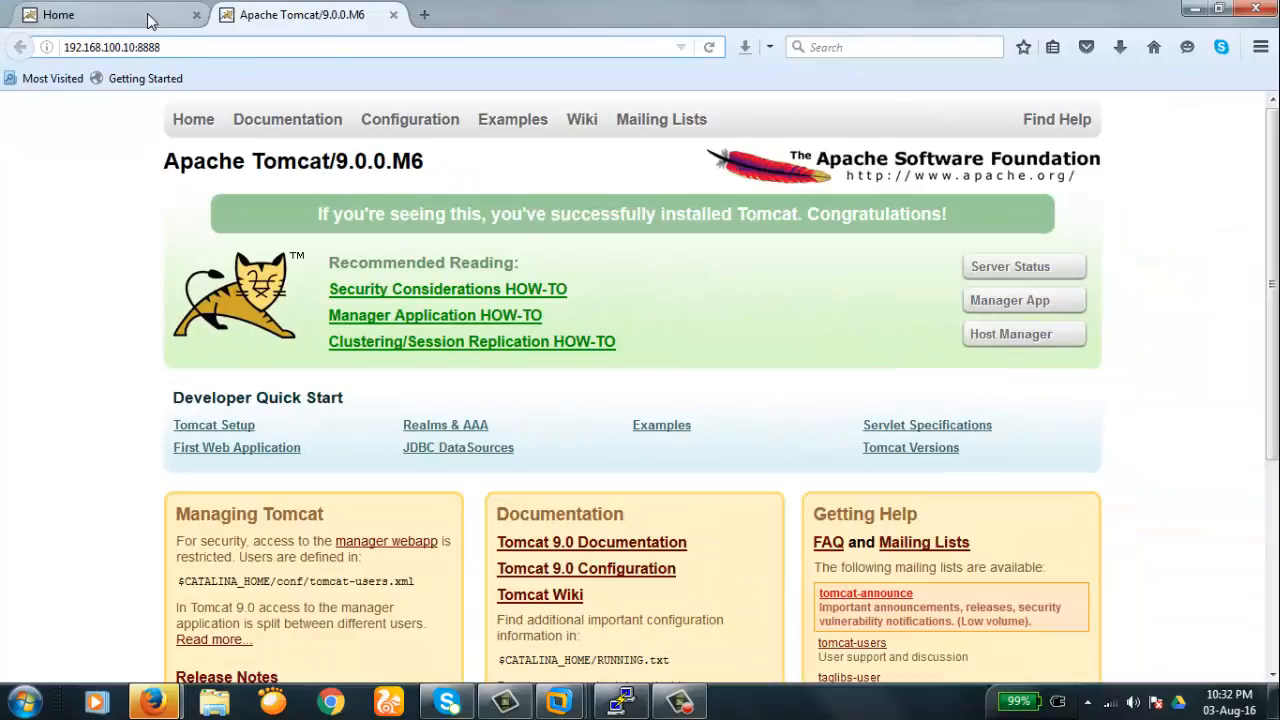
- On the app_hr Home tab, highlight the server, port and ords part of the URL
{"action": "left_click", "coordinate": [147, 20]}
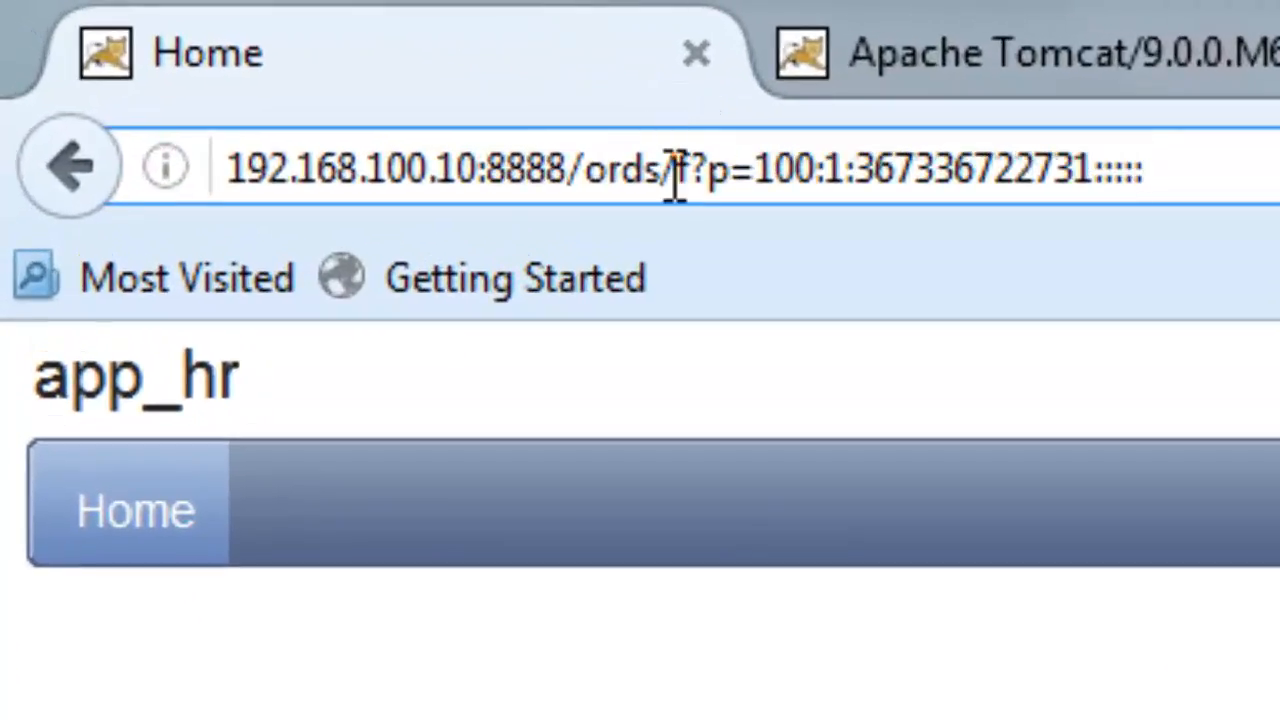
{"action": "key", "text": "shift+Left"}
{"action": "key", "text": "shift+Left"}
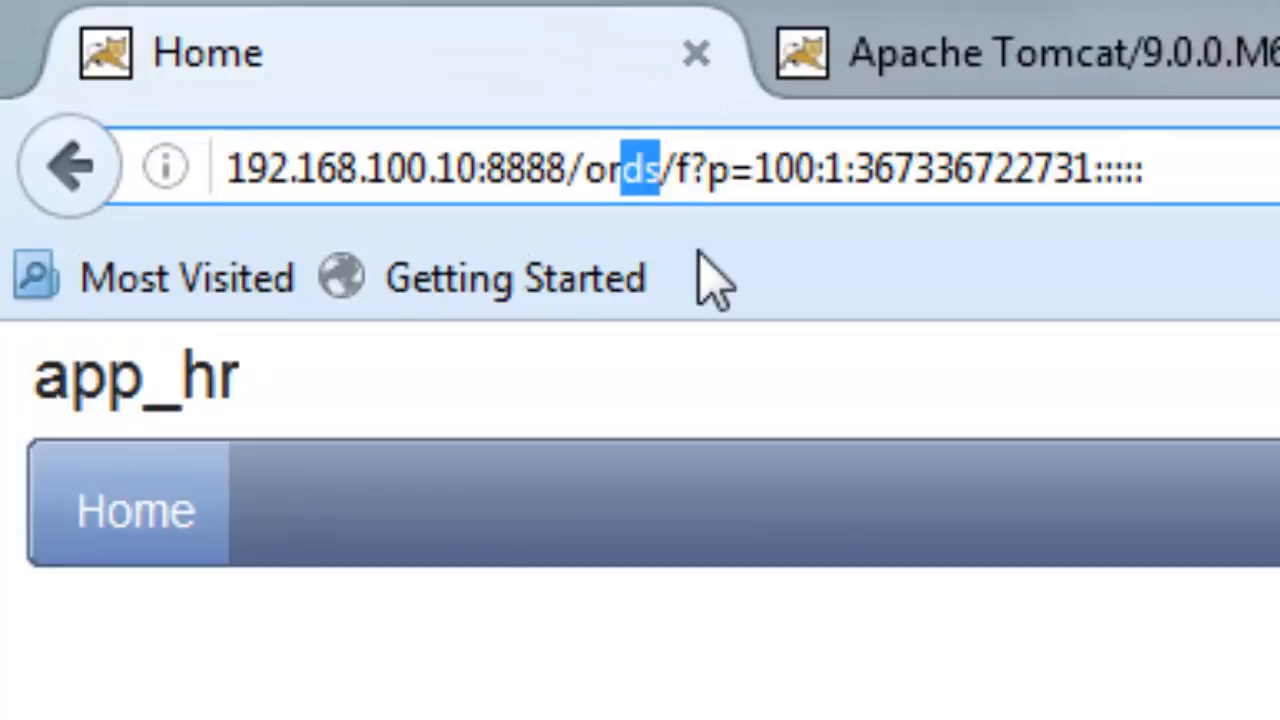
{"action": "key", "text": "shift+Left"}
{"action": "key", "text": "shift+Left"}
{"action": "key", "text": "shift+Left"}
{"action": "key", "text": "shift+Left"}
{"action": "key", "text": "shift+Left"}
{"action": "key", "text": "shift+Left"}
{"action": "key", "text": "shift+Left"}
{"action": "key", "text": "shift+Left"}
{"action": "key", "text": "shift+Left"}
{"action": "key", "text": "shift+Left"}
{"action": "key", "text": "shift+Left"}
{"action": "key", "text": "shift+Left"}
{"action": "key", "text": "shift+Left"}
{"action": "key", "text": "shift+Left"}
{"action": "key", "text": "shift+Left"}
{"action": "key", "text": "shift+Left"}
{"action": "key", "text": "shift+Left"}
{"action": "key", "text": "shift+Left"}
{"action": "key", "text": "shift+Left"}
{"action": "key", "text": "shift+Left"}
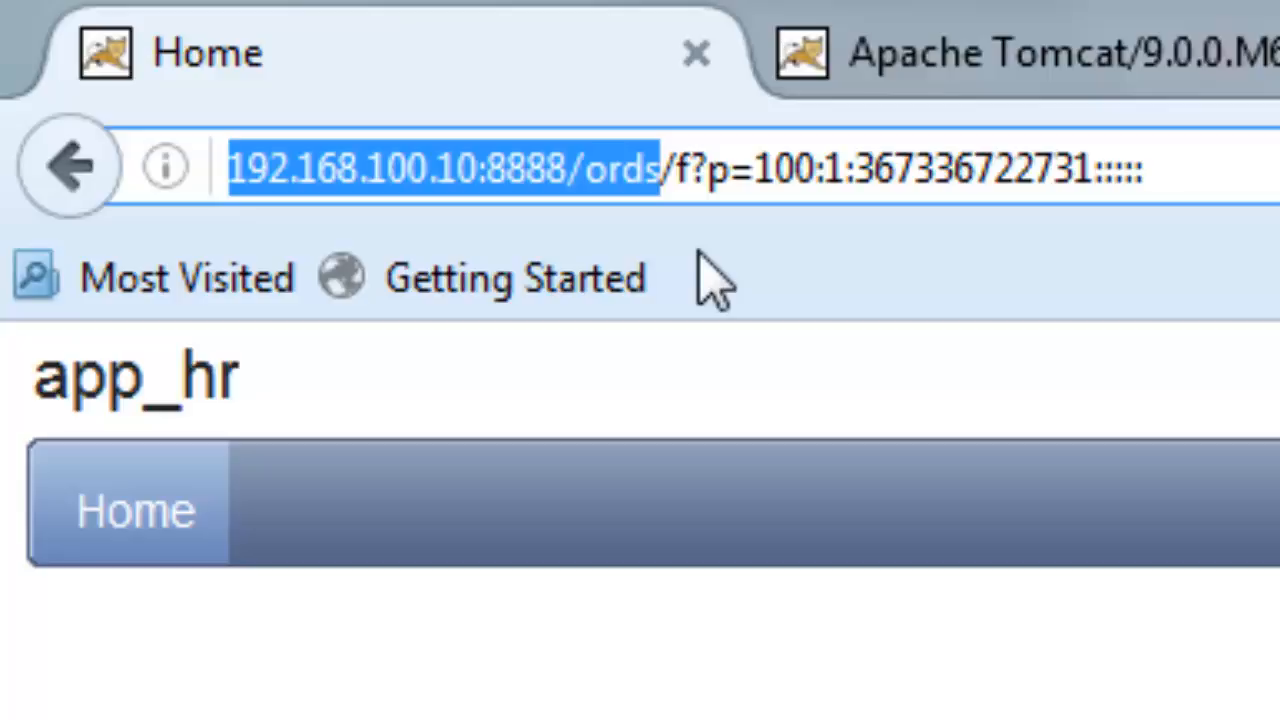
{"action": "left_click", "coordinate": [1236, 66]}
- Append /ords/ to the Tomcat tab's address 192.168.100.10:8888
{"action": "left_click", "coordinate": [480, 55]}
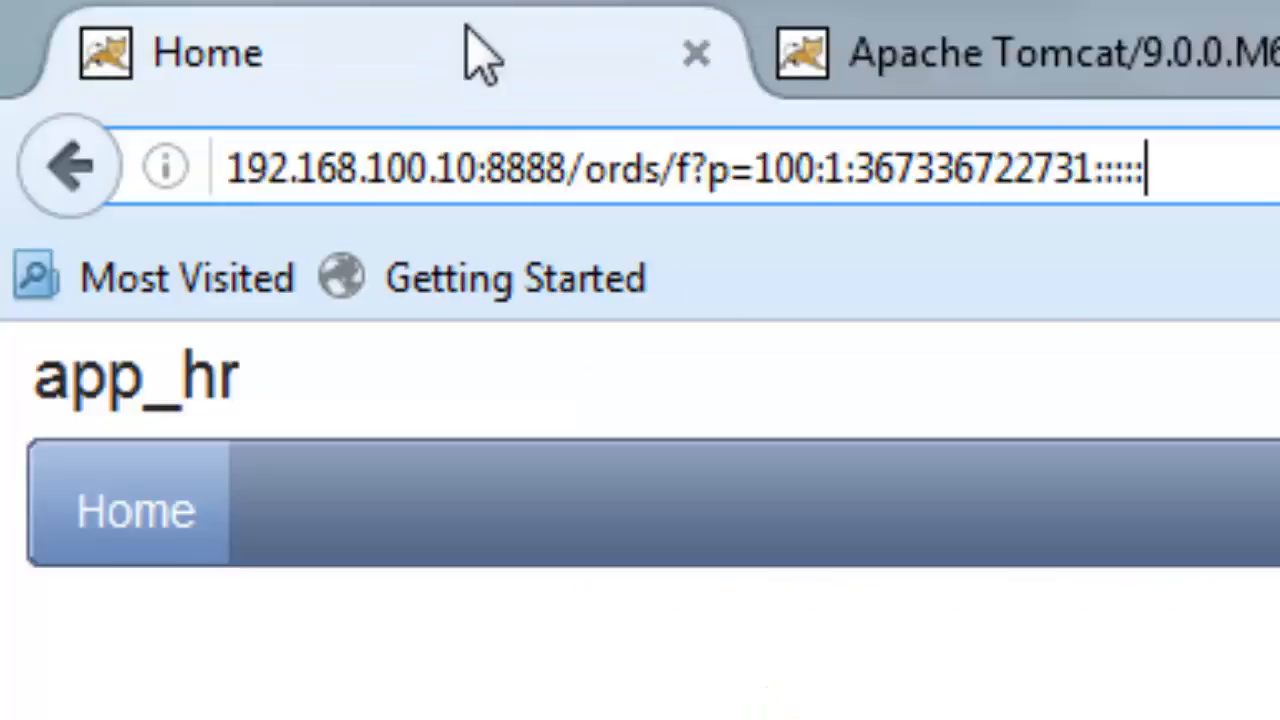
{"action": "left_click", "coordinate": [929, 57]}
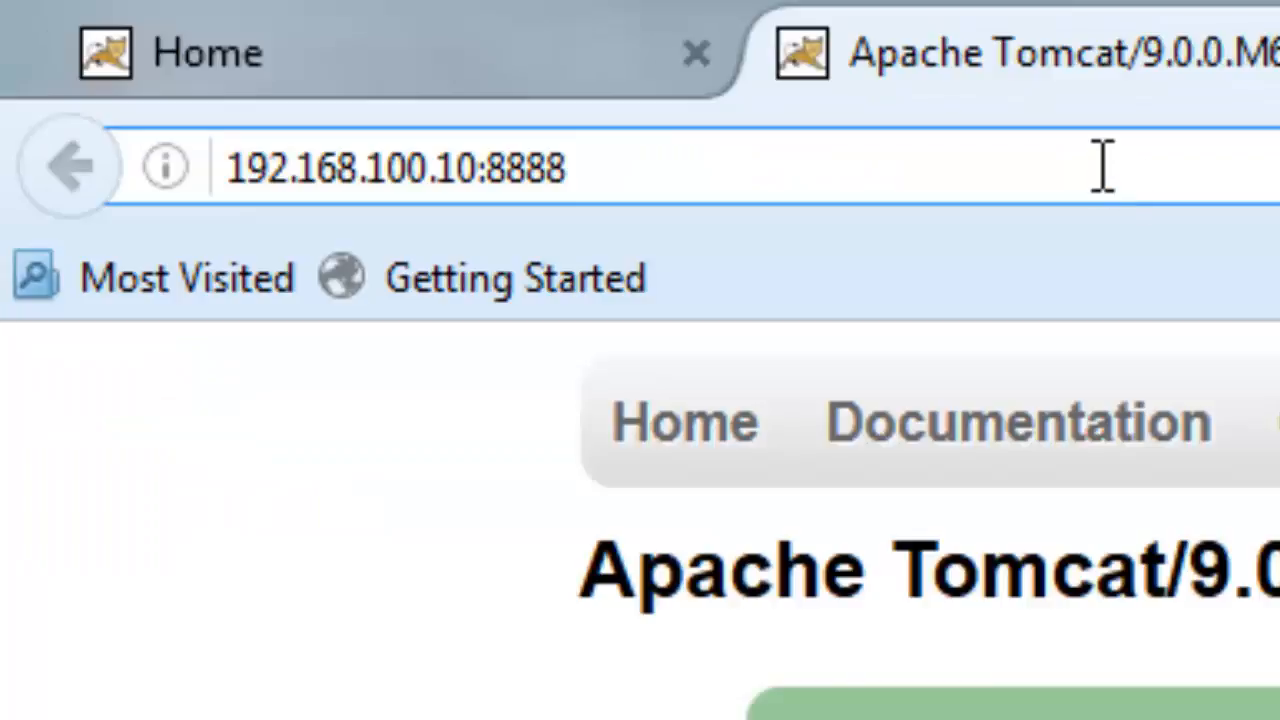
{"action": "type", "text": "/"}
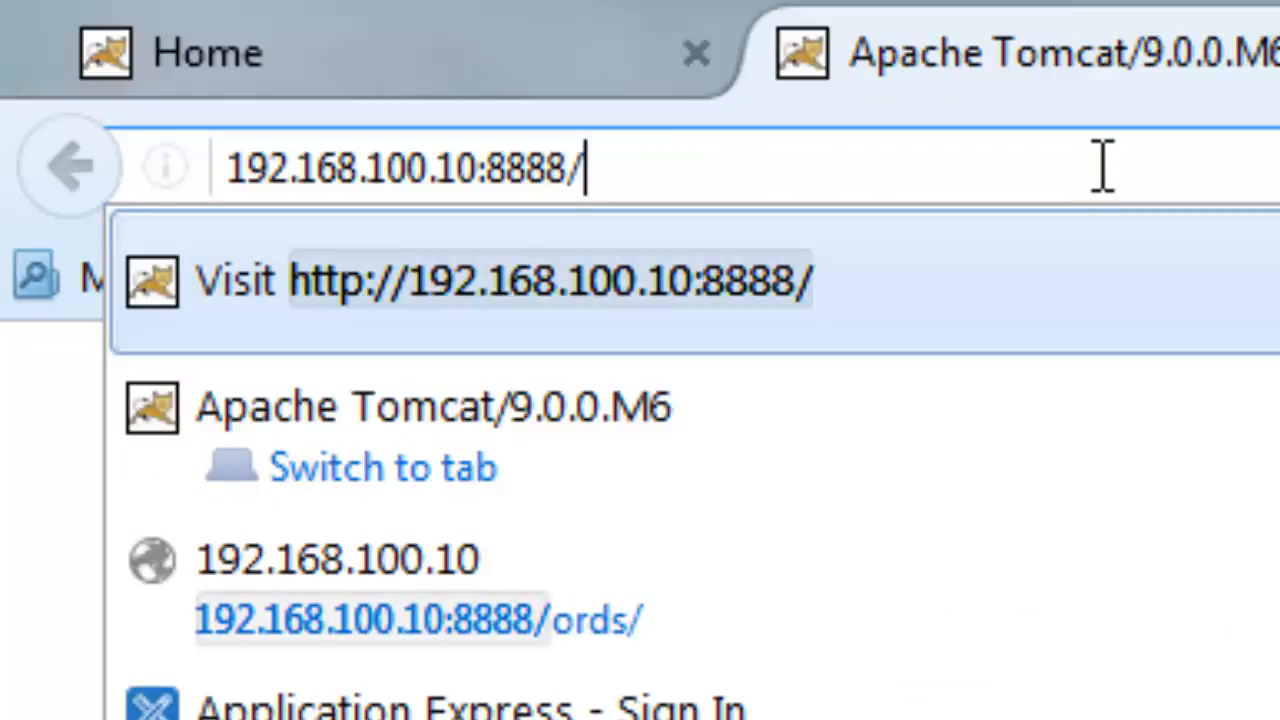
{"action": "type", "text": "ord"}
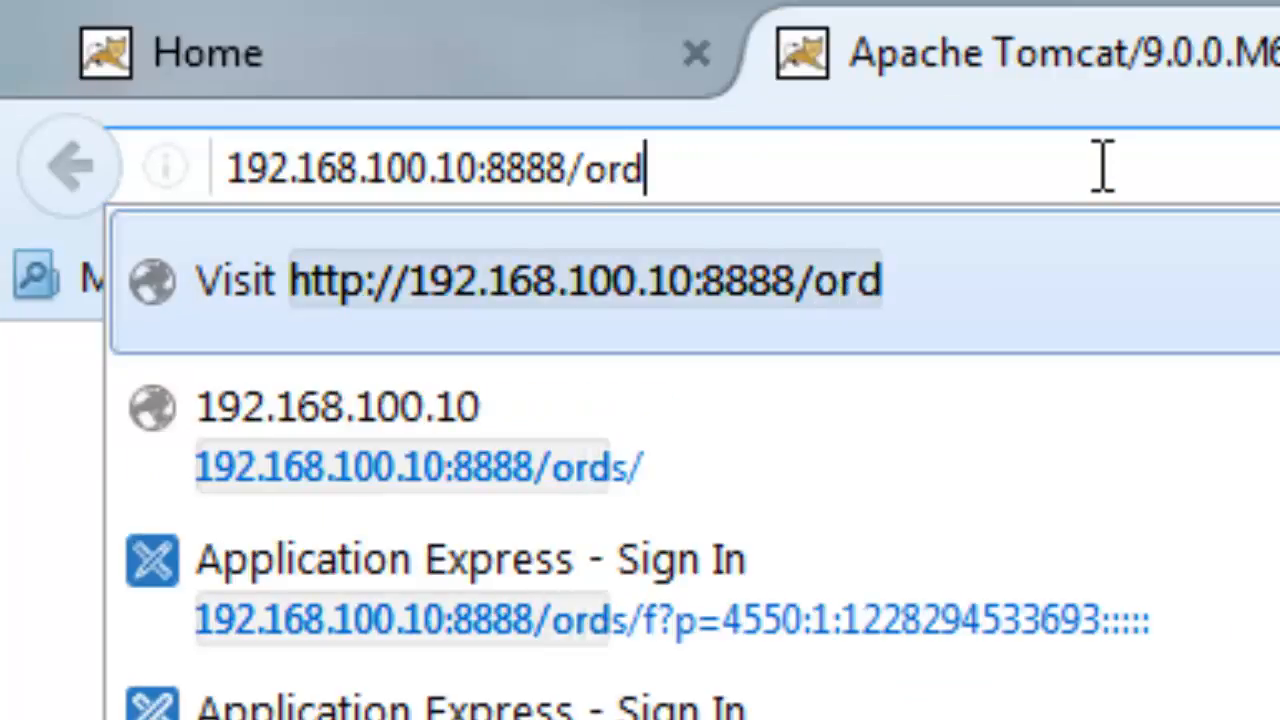
{"action": "type", "text": "s/"}
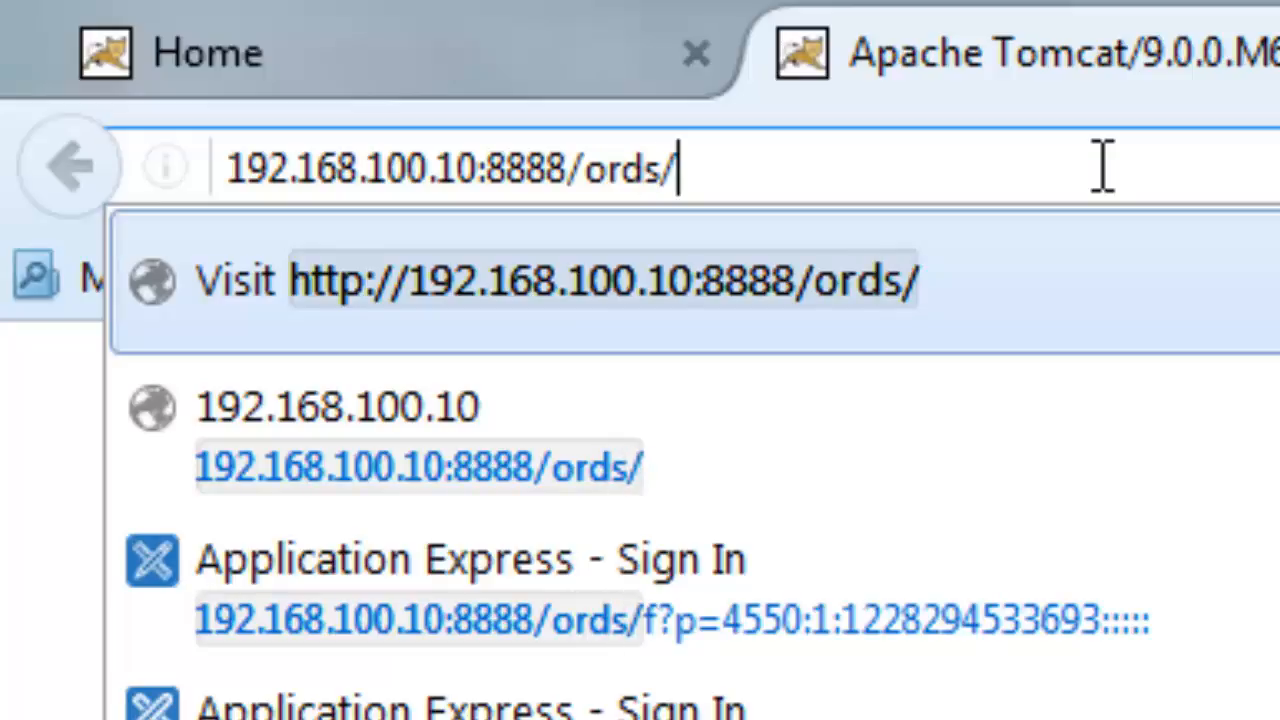
{"action": "key", "text": "Escape"}
{"action": "key", "text": "shift+Left"}
{"action": "key", "text": "shift+Left"}
{"action": "key", "text": "shift+Left"}
{"action": "key", "text": "shift+Left"}
{"action": "key", "text": "shift+Left"}
{"action": "key", "text": "shift+Left"}
{"action": "key", "text": "shift+Left"}
{"action": "key", "text": "shift+Left"}
{"action": "key", "text": "shift+Left"}
{"action": "key", "text": "shift+Left"}
{"action": "key", "text": "shift+Left"}
{"action": "key", "text": "shift+Left"}
{"action": "key", "text": "shift+Left"}
{"action": "key", "text": "shift+Left"}
{"action": "key", "text": "shift+Left"}
{"action": "key", "text": "shift+Left"}
{"action": "key", "text": "shift+Left"}
{"action": "key", "text": "shift+Left"}
{"action": "key", "text": "shift+Left"}
{"action": "key", "text": "shift+Left"}
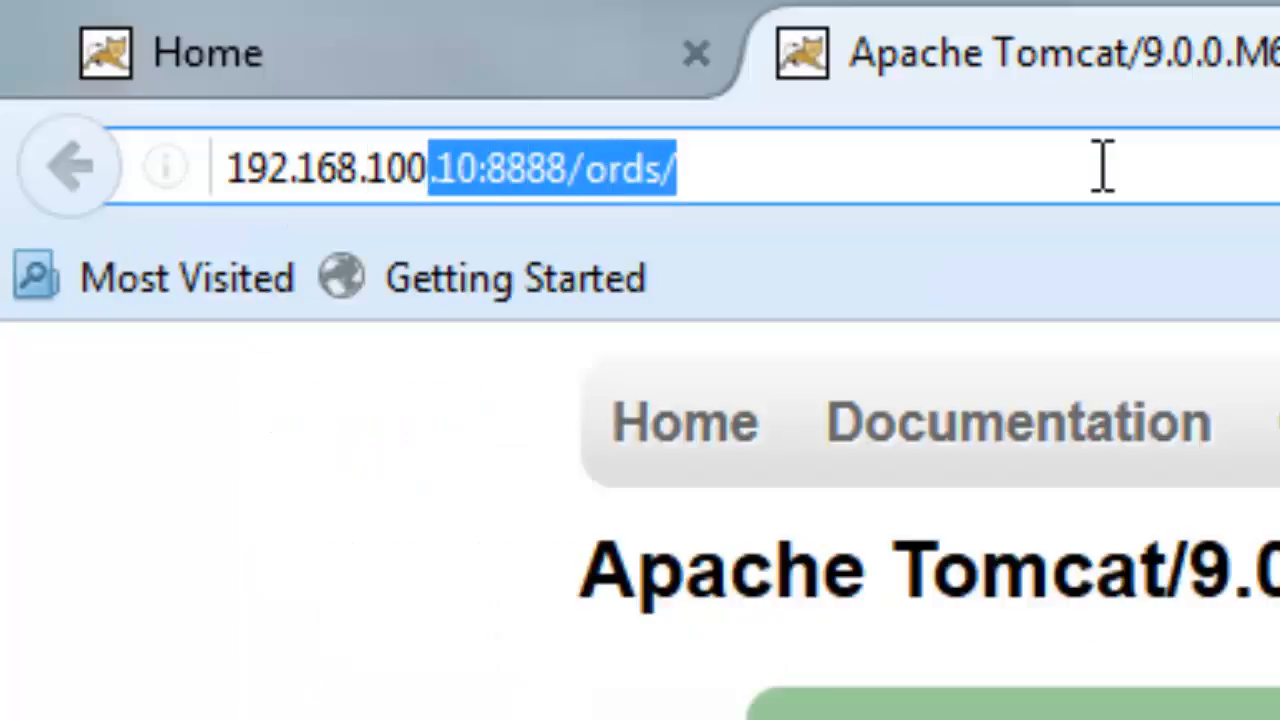
{"action": "key", "text": "End"}
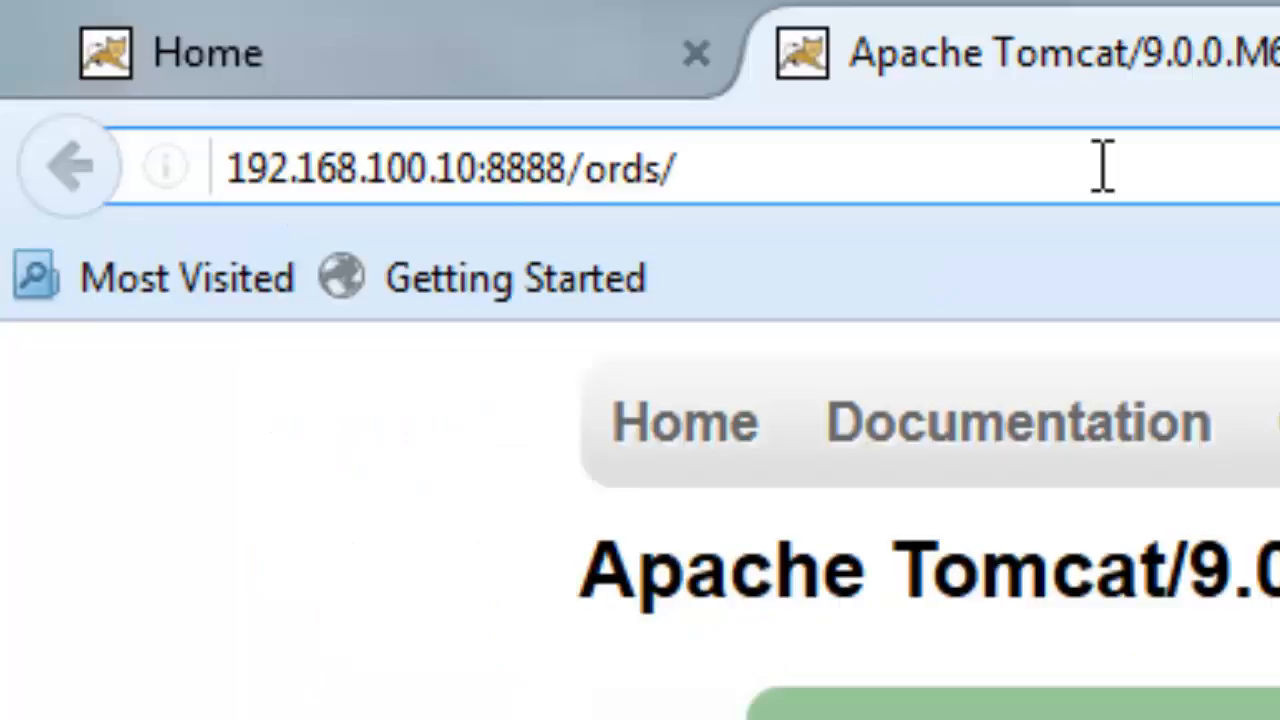
- Point out IP 192.168.100.10 and port 8888 in the address, then load the ords page
{"action": "key", "text": "Left"}
{"action": "key", "text": "Left"}
{"action": "key", "text": "Left"}
{"action": "key", "text": "Left"}
{"action": "key", "text": "Left"}
{"action": "key", "text": "Left"}
{"action": "key", "text": "shift+Left"}
{"action": "key", "text": "shift+Left"}
{"action": "key", "text": "shift+Left"}
{"action": "key", "text": "shift+Left"}
{"action": "key", "text": "shift+Left"}
{"action": "key", "text": "shift+Left"}
{"action": "key", "text": "shift+Left"}
{"action": "key", "text": "shift+Left"}
{"action": "key", "text": "shift+Left"}
{"action": "key", "text": "shift+Left"}
{"action": "key", "text": "shift+Left"}
{"action": "key", "text": "shift+Left"}
{"action": "key", "text": "shift+Left"}
{"action": "key", "text": "shift+Left"}
{"action": "key", "text": "shift+Left"}
{"action": "key", "text": "shift+Left"}
{"action": "key", "text": "shift+Left"}
{"action": "key", "text": "shift+Left"}
{"action": "key", "text": "shift+Left"}
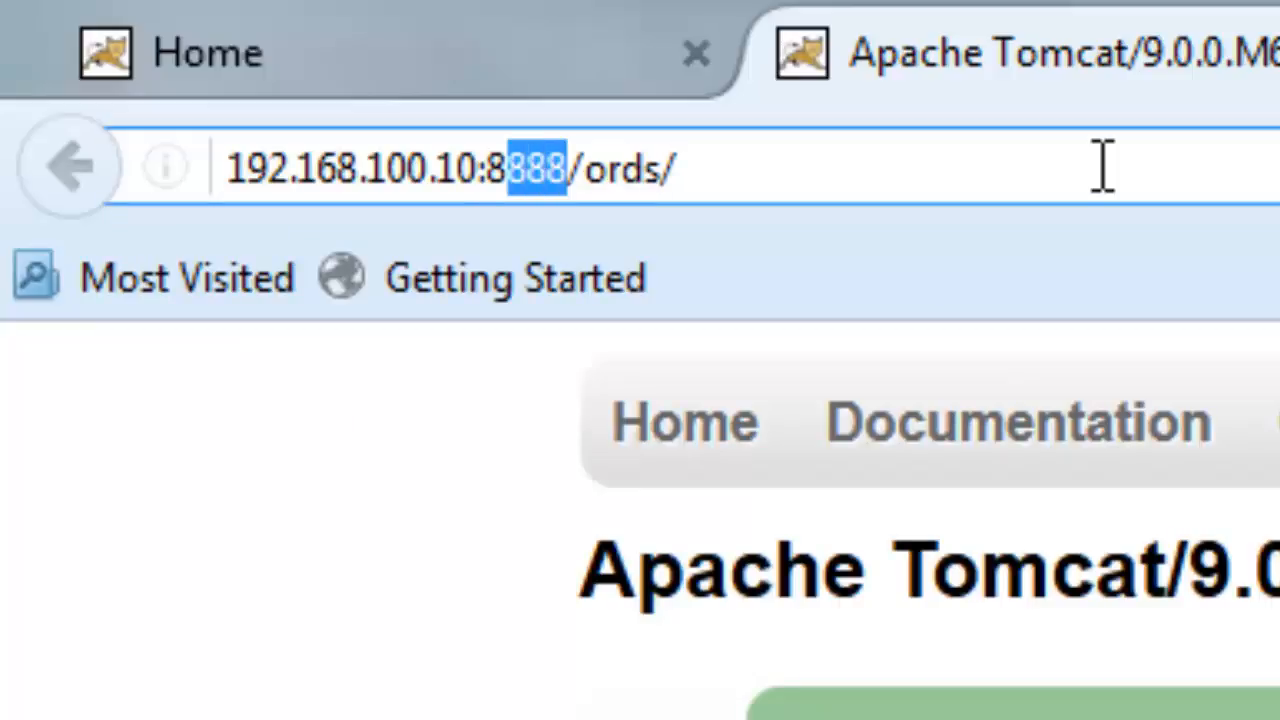
{"action": "key", "text": "Left"}
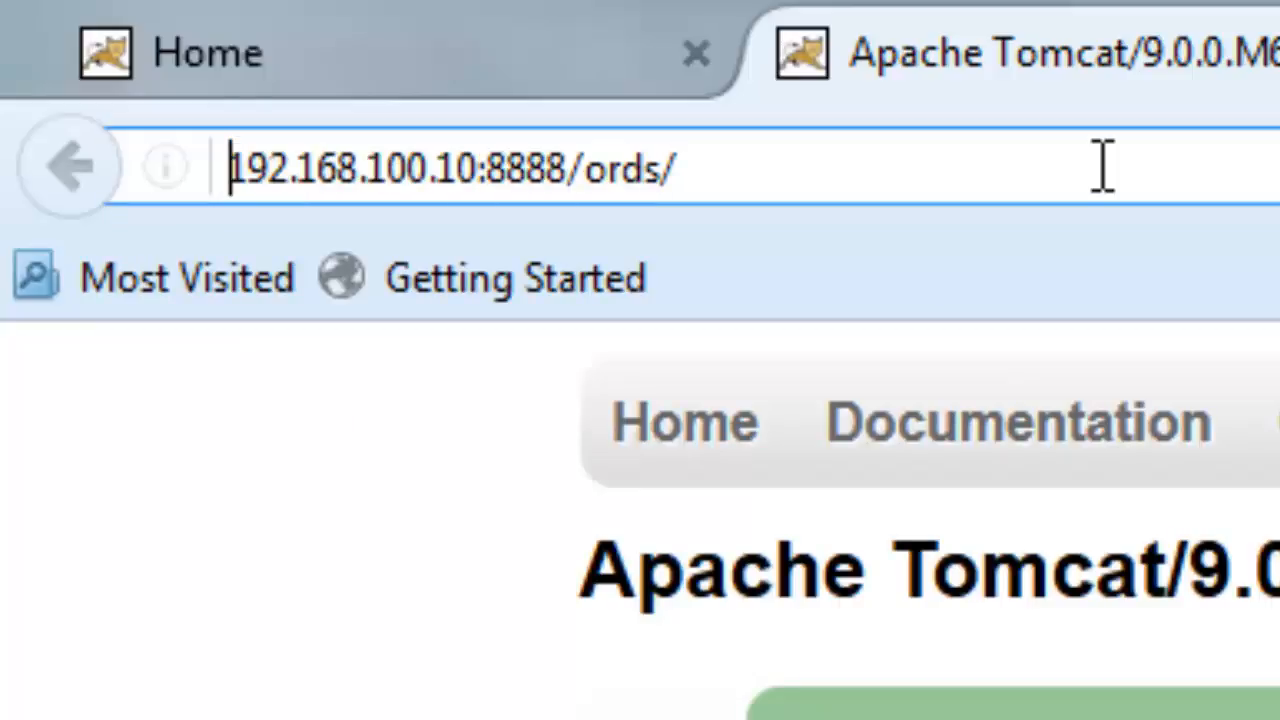
{"action": "key", "text": "shift+Right"}
{"action": "key", "text": "shift+Right"}
{"action": "key", "text": "shift+Right"}
{"action": "key", "text": "shift+Right"}
{"action": "key", "text": "shift+Right"}
{"action": "key", "text": "shift+Right"}
{"action": "key", "text": "shift+Right"}
{"action": "key", "text": "shift+Right"}
{"action": "key", "text": "shift+Right"}
{"action": "key", "text": "shift+Right"}
{"action": "key", "text": "shift+Right"}
{"action": "key", "text": "shift+Right"}
{"action": "key", "text": "shift+Right"}
{"action": "key", "text": "shift+Right"}
{"action": "key", "text": "shift+Right"}
{"action": "key", "text": "shift+Right"}
{"action": "key", "text": "shift+Right"}
{"action": "key", "text": "shift+Right"}
{"action": "key", "text": "shift+Right"}
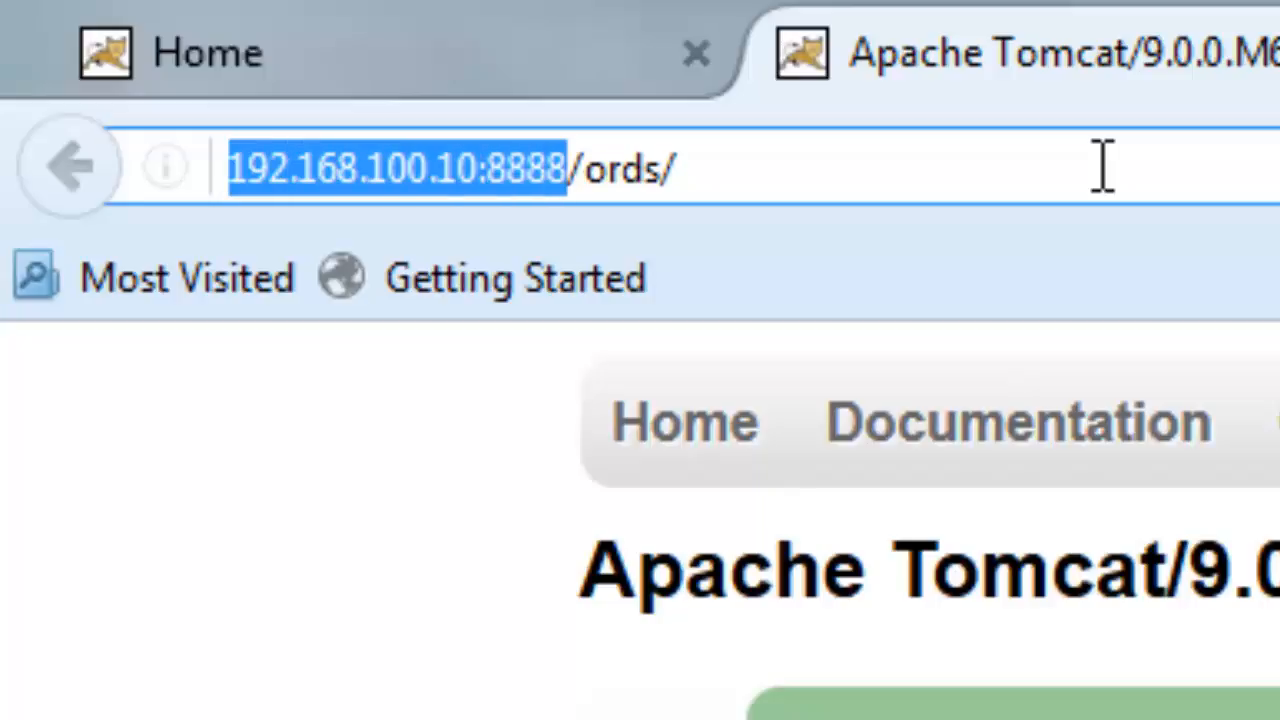
{"action": "key", "text": "Left"}
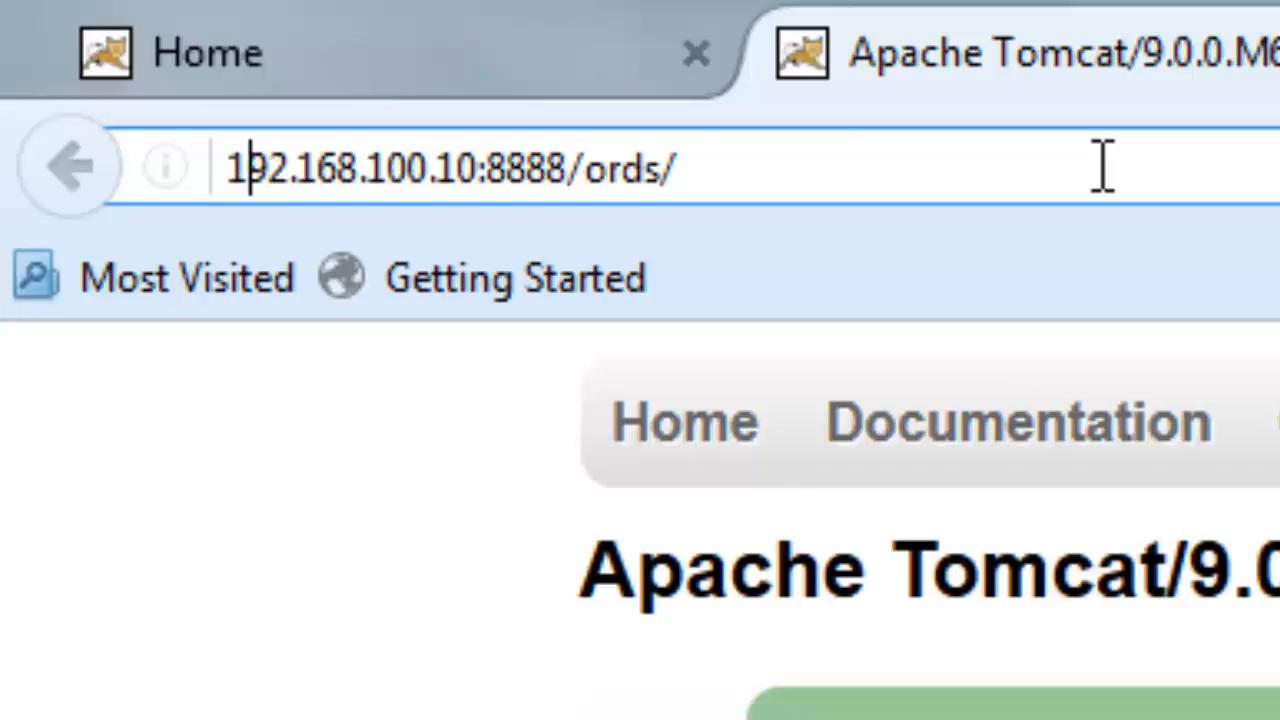
{"action": "key", "text": "Left"}
{"action": "key", "text": "shift+Right"}
{"action": "key", "text": "shift+Right"}
{"action": "key", "text": "shift+Right"}
{"action": "key", "text": "shift+Right"}
{"action": "key", "text": "shift+Right"}
{"action": "key", "text": "shift+Right"}
{"action": "key", "text": "shift+Right"}
{"action": "key", "text": "shift+Right"}
{"action": "key", "text": "shift+Right"}
{"action": "key", "text": "shift+Right"}
{"action": "key", "text": "shift+Right"}
{"action": "key", "text": "shift+Right"}
{"action": "key", "text": "shift+Right"}
{"action": "key", "text": "shift+Right"}
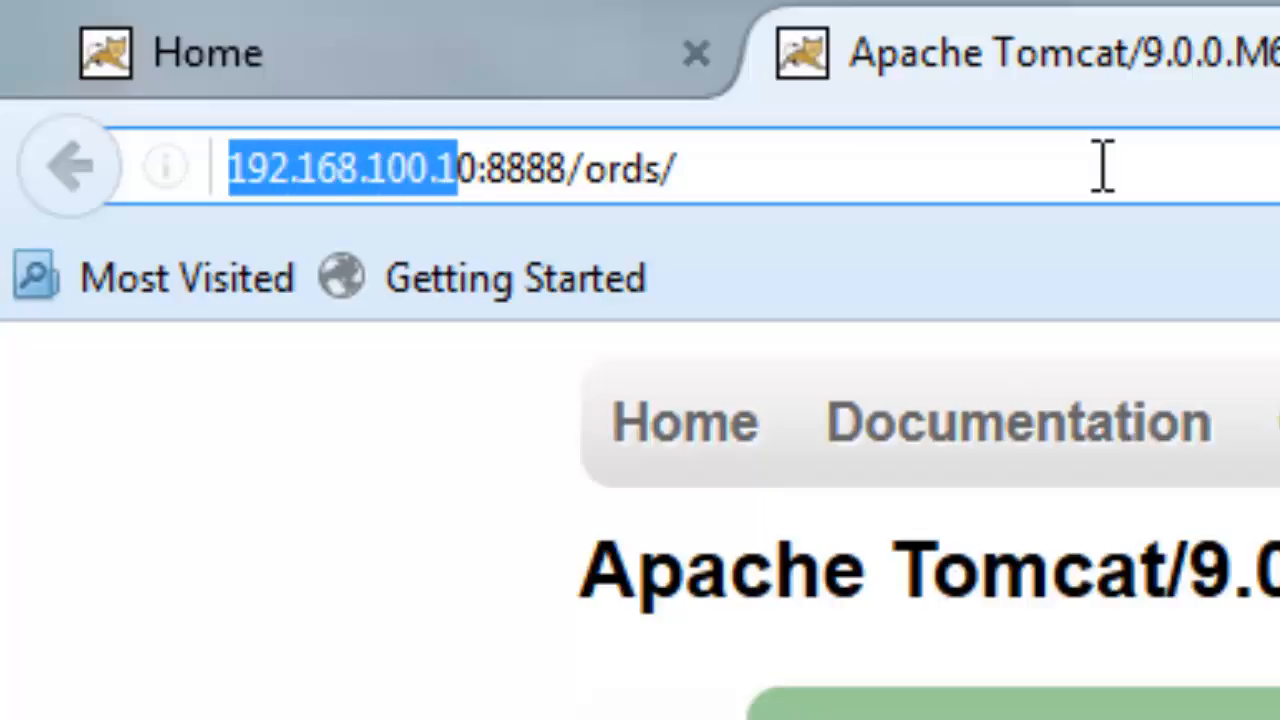
{"action": "key", "text": "Left"}
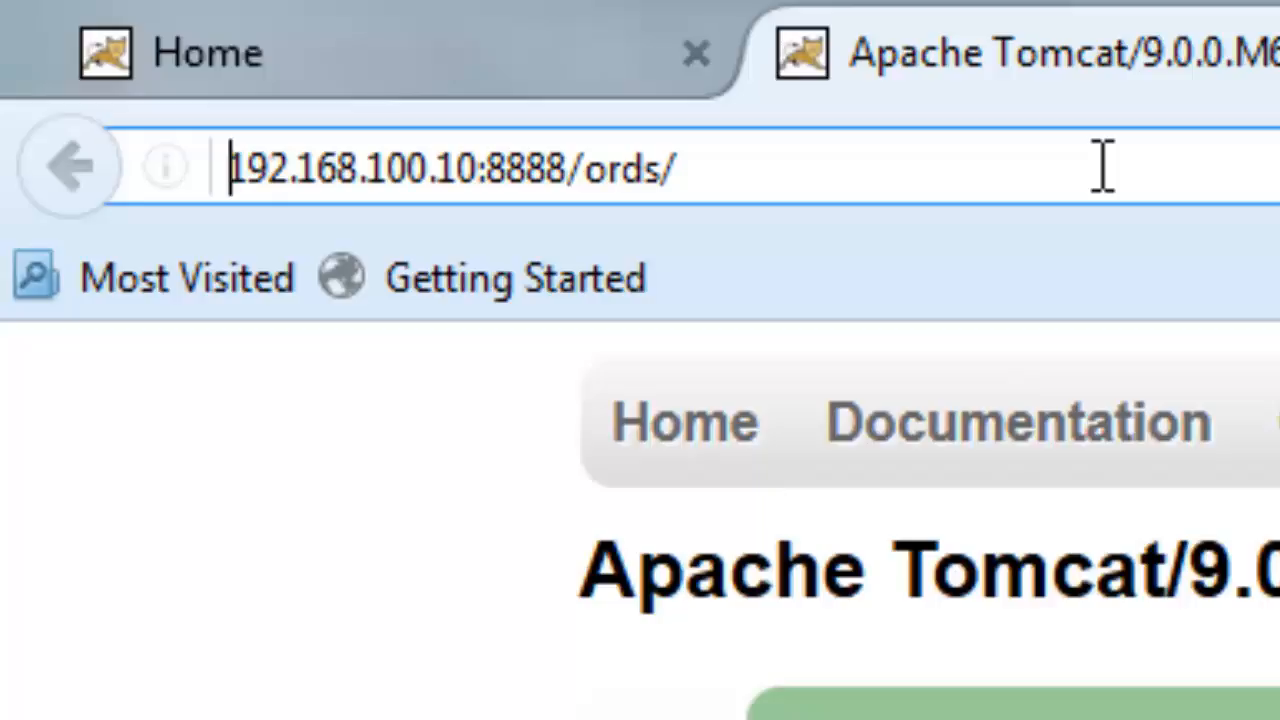
{"action": "key", "text": "shift+Right"}
{"action": "key", "text": "shift+Right"}
{"action": "key", "text": "shift+Right"}
{"action": "key", "text": "shift+Right"}
{"action": "key", "text": "shift+Right"}
{"action": "key", "text": "shift+Right"}
{"action": "key", "text": "shift+Right"}
{"action": "key", "text": "shift+Right"}
{"action": "key", "text": "shift+Right"}
{"action": "key", "text": "shift+Right"}
{"action": "key", "text": "shift+Right"}
{"action": "key", "text": "shift+Right"}
{"action": "key", "text": "shift+Right"}
{"action": "key", "text": "shift+Right"}
{"action": "key", "text": "shift+Right"}
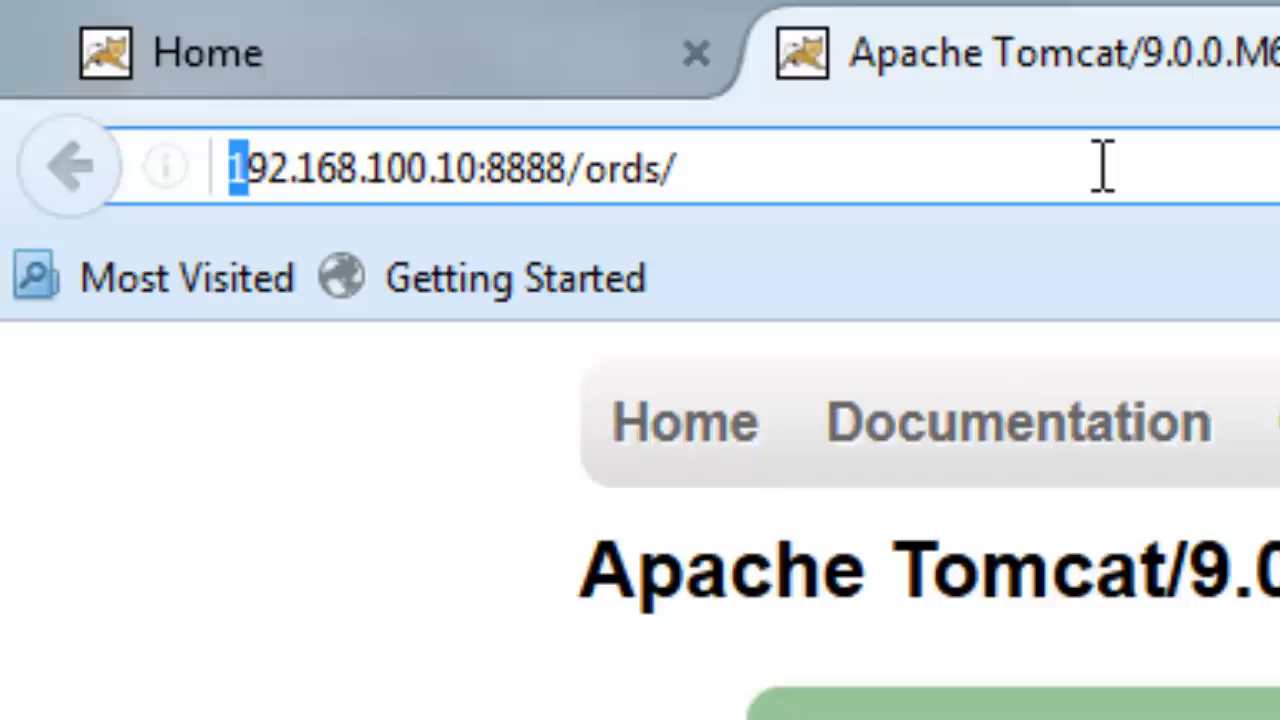
{"action": "key", "text": "shift+Right"}
{"action": "key", "text": "shift+Right"}
{"action": "key", "text": "shift+Right"}
{"action": "key", "text": "shift+Right"}
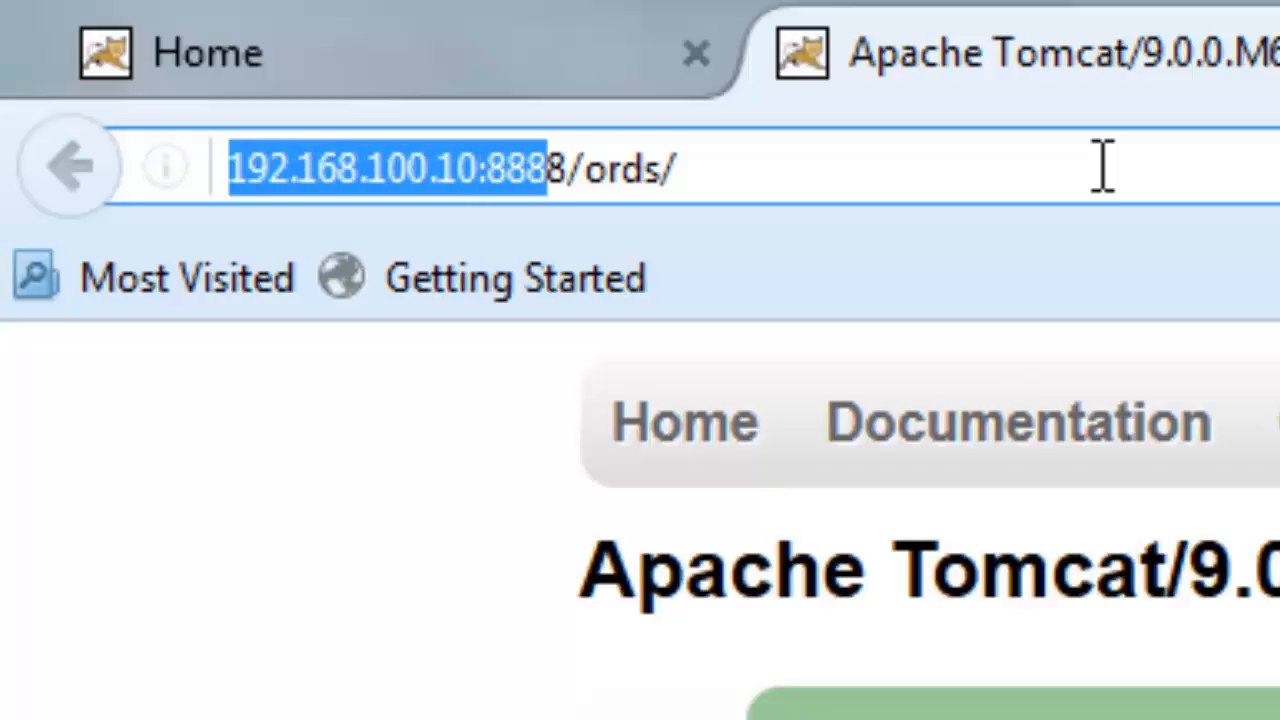
{"action": "key", "text": "Right"}
{"action": "key", "text": "Right"}
{"action": "key", "text": "Right"}
{"action": "key", "text": "Right"}
{"action": "key", "text": "Right"}
{"action": "key", "text": "Right"}
{"action": "key", "text": "Right"}
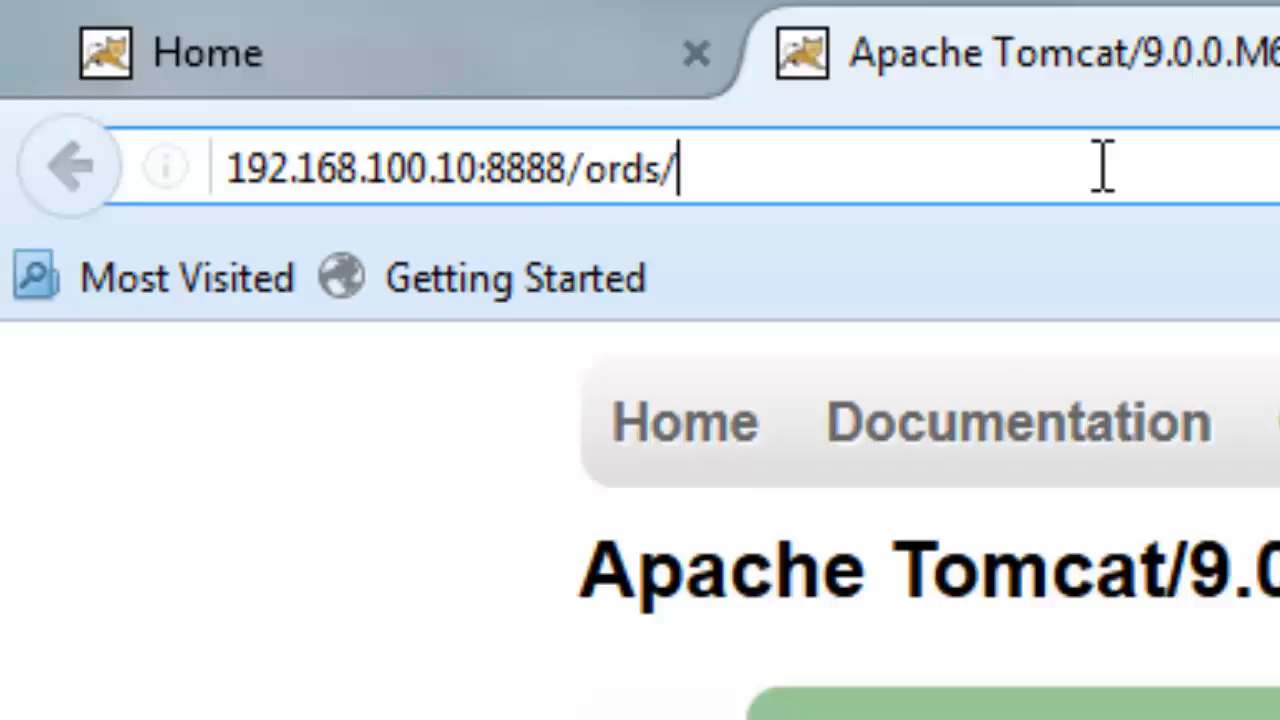
{"action": "key", "text": "Return"}
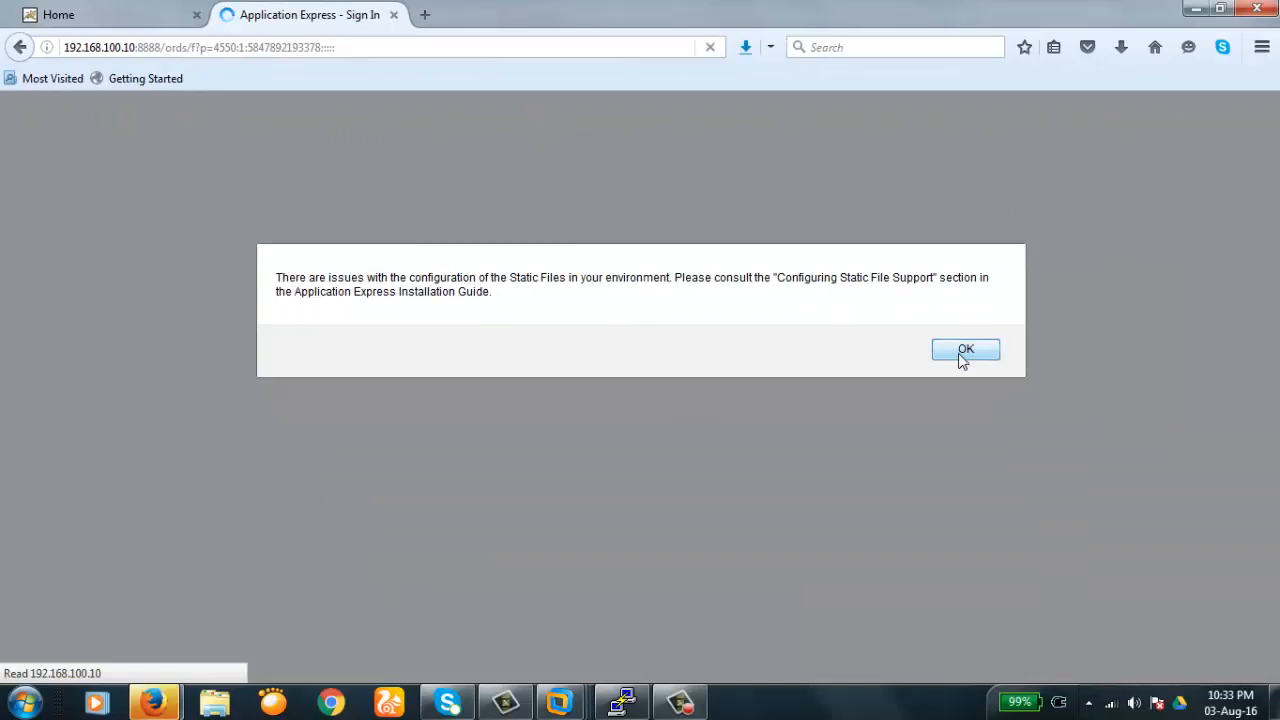
- Dismiss the configuration warning and reload the address trimmed to 192.168.100.10:8888/ords/
{"action": "left_click", "coordinate": [960, 355]}
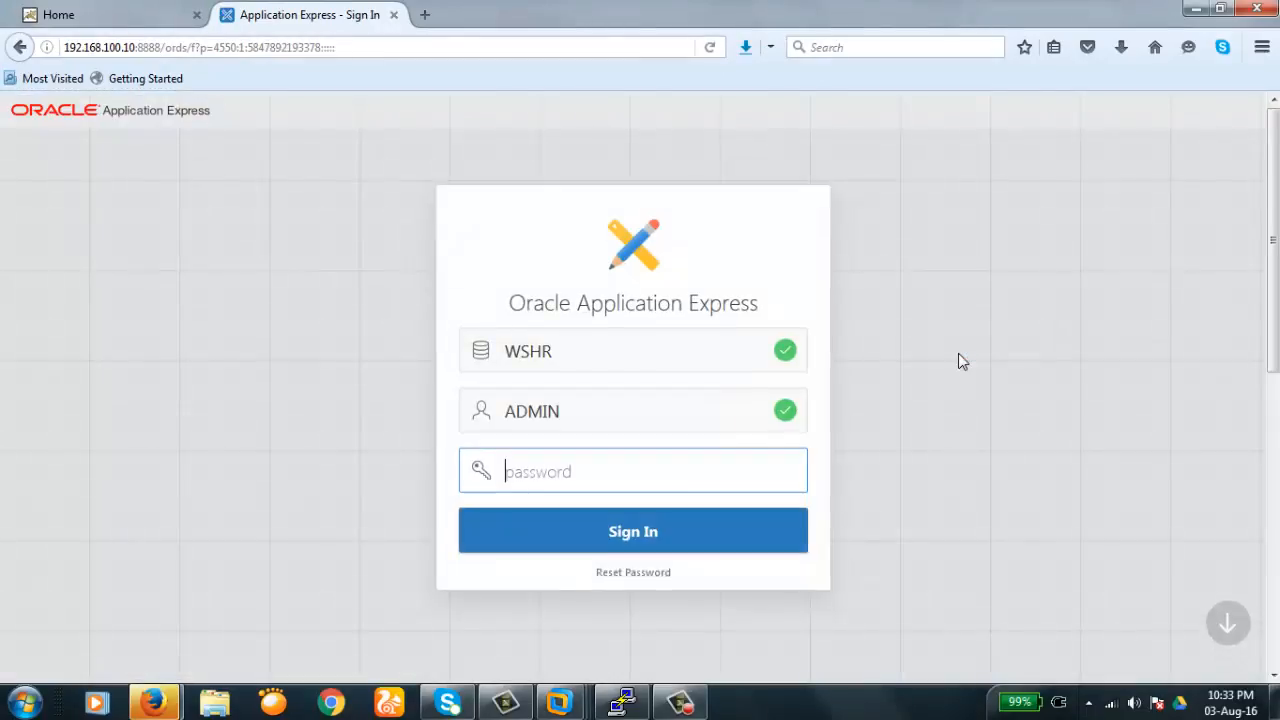
{"action": "left_click", "coordinate": [392, 45]}
{"action": "double_click", "coordinate": [392, 45]}
{"action": "key", "text": "BackSpace"}
{"action": "key", "text": "BackSpace"}
{"action": "key", "text": "BackSpace"}
{"action": "key", "text": "BackSpace"}
{"action": "key", "text": "BackSpace"}
{"action": "key", "text": "BackSpace"}
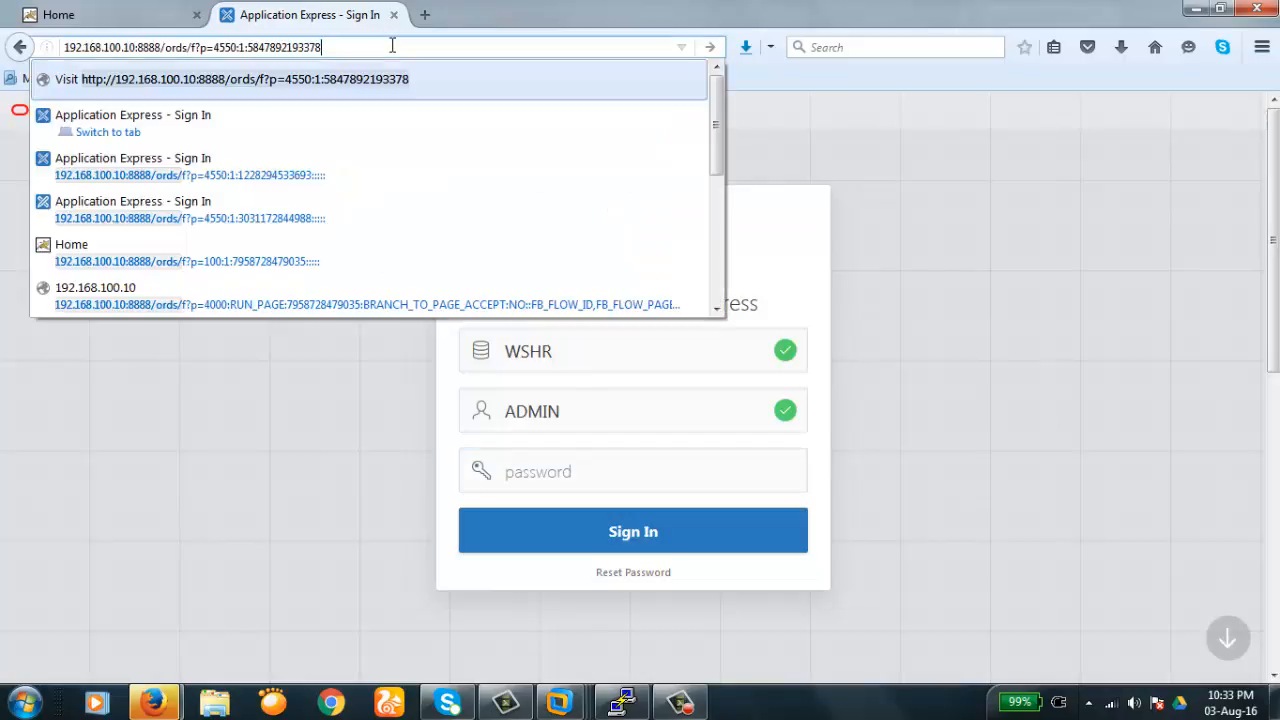
{"action": "key", "text": "BackSpace"}
{"action": "key", "text": "BackSpace"}
{"action": "key", "text": "BackSpace"}
{"action": "key", "text": "BackSpace"}
{"action": "key", "text": "BackSpace"}
{"action": "key", "text": "BackSpace"}
{"action": "key", "text": "BackSpace"}
{"action": "key", "text": "BackSpace"}
{"action": "key", "text": "BackSpace"}
{"action": "key", "text": "BackSpace"}
{"action": "key", "text": "BackSpace"}
{"action": "key", "text": "BackSpace"}
{"action": "key", "text": "BackSpace"}
{"action": "key", "text": "BackSpace"}
{"action": "key", "text": "BackSpace"}
{"action": "key", "text": "BackSpace"}
{"action": "key", "text": "BackSpace"}
{"action": "key", "text": "BackSpace"}
{"action": "key", "text": "BackSpace"}
{"action": "key", "text": "BackSpace"}
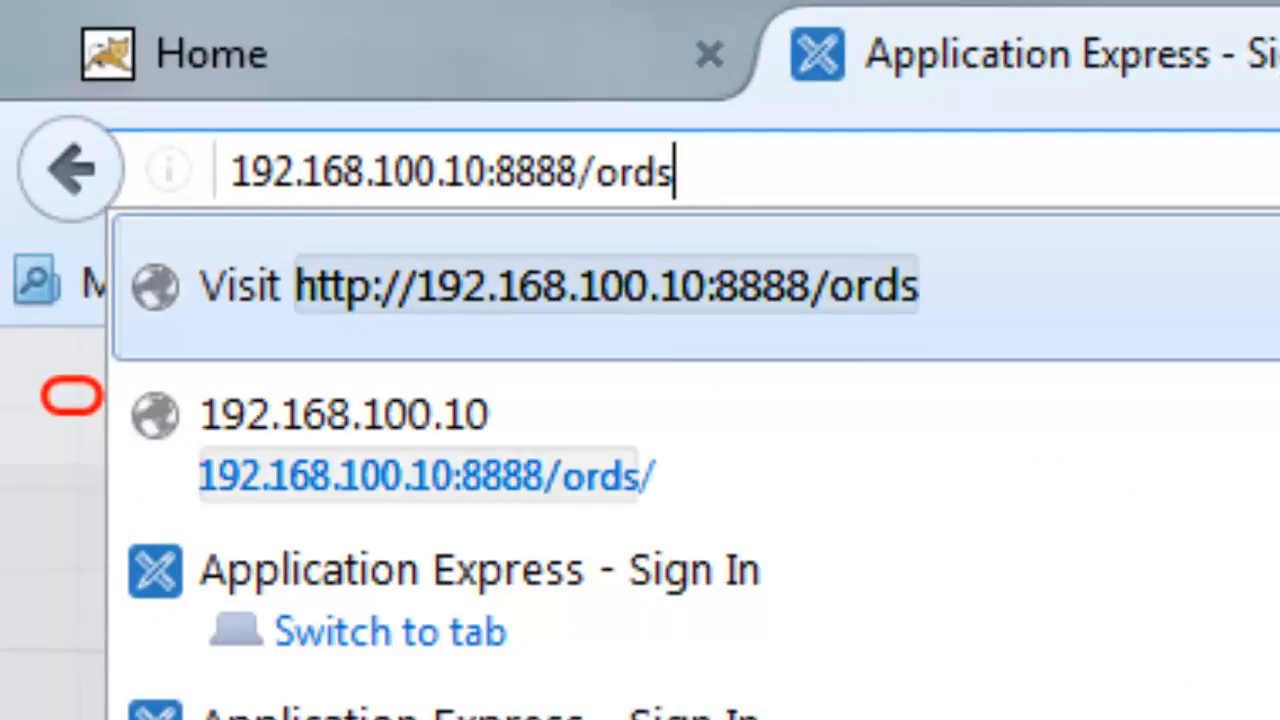
{"action": "type", "text": "/"}
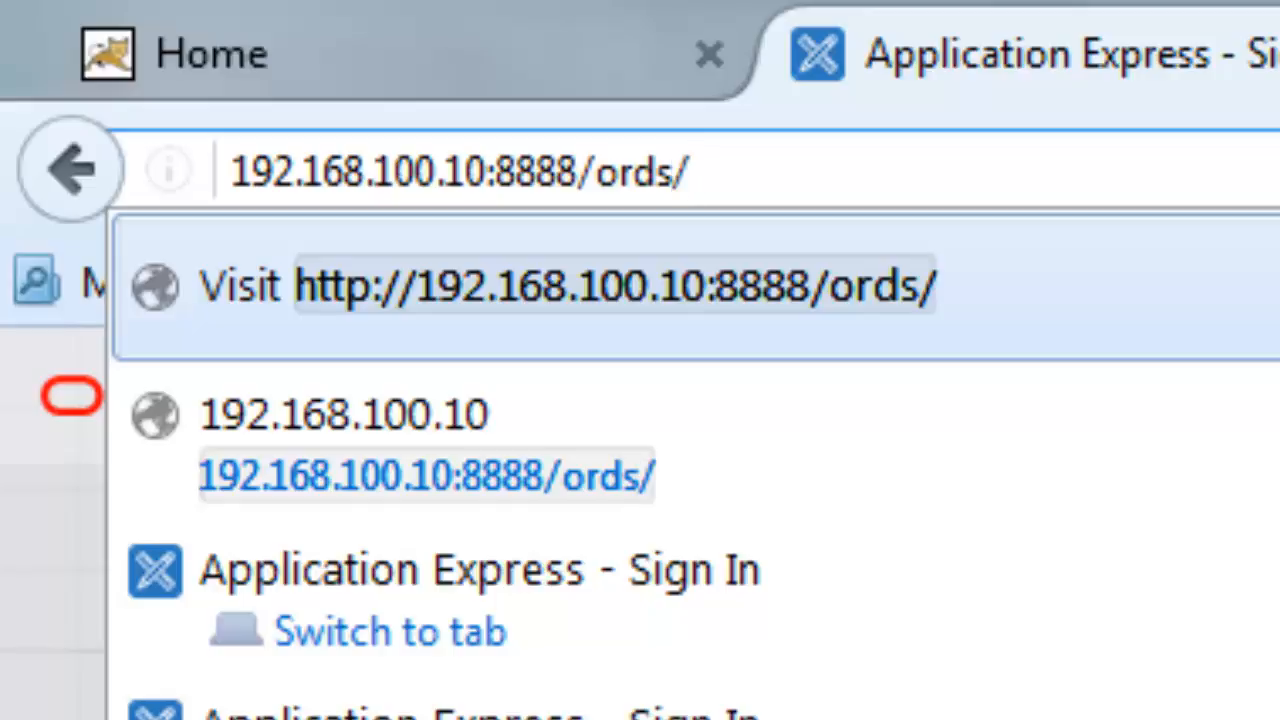
{"action": "key", "text": "Return"}
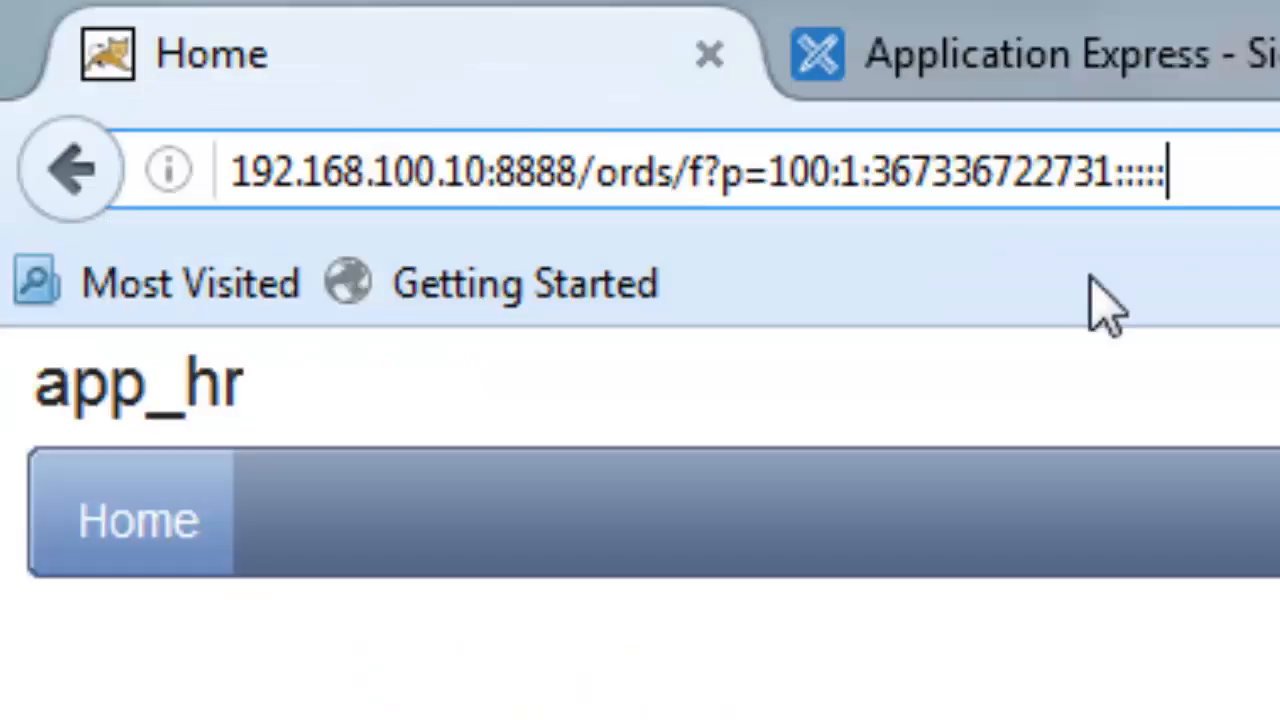
- Append f?p=100 after /ords/, point it out, and load app 100
{"action": "left_click", "coordinate": [1118, 88]}
{"action": "type", "text": "f?p"}
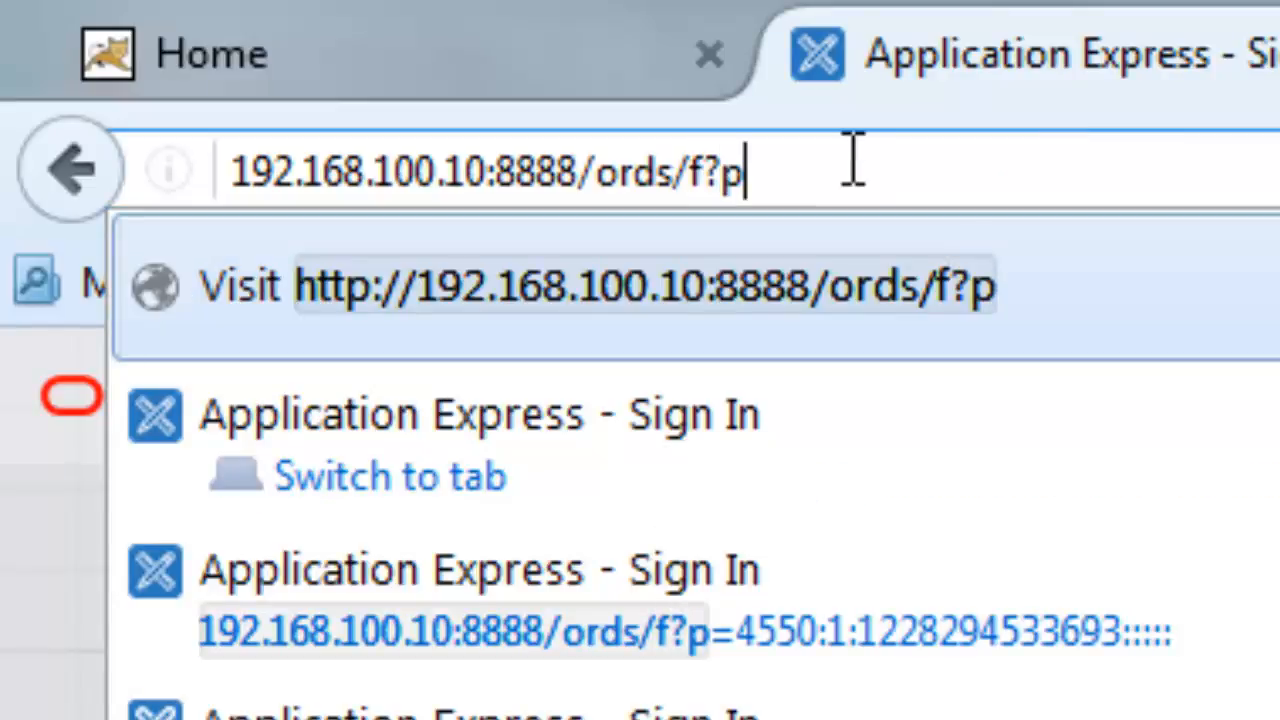
{"action": "type", "text": "=100"}
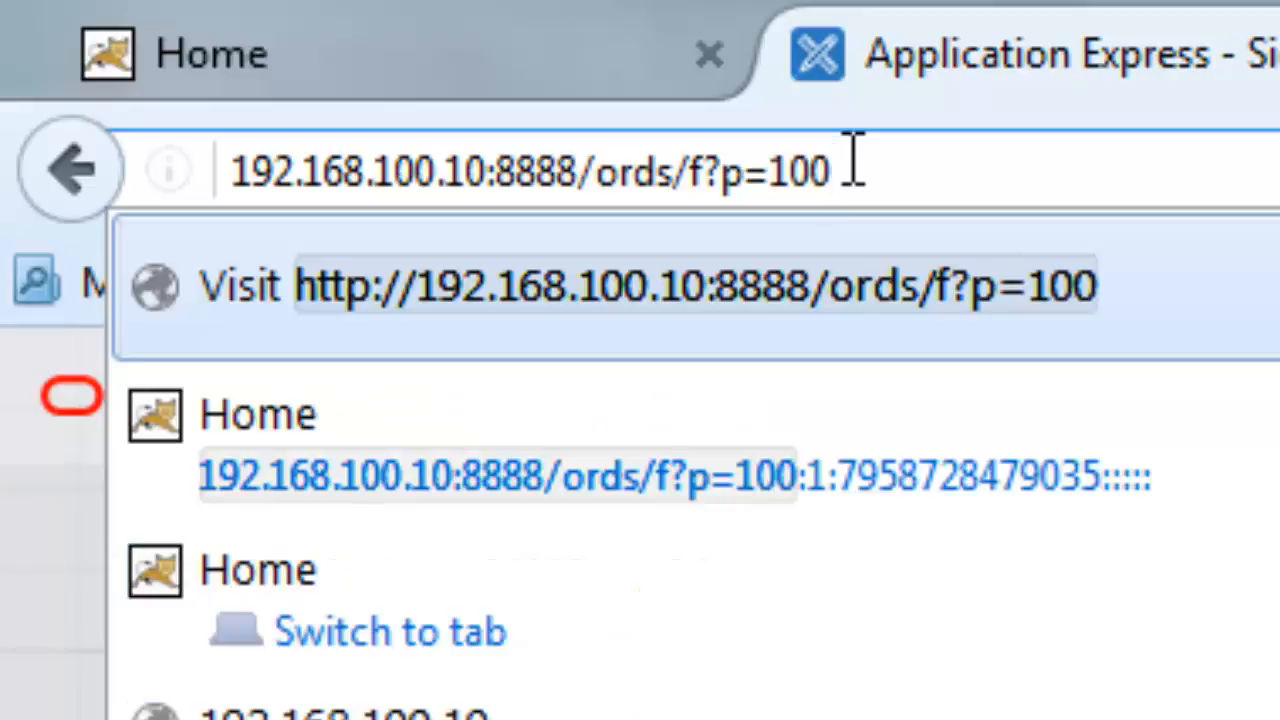
{"action": "left_click_drag", "start_coordinate": [855, 170], "coordinate": [694, 178]}
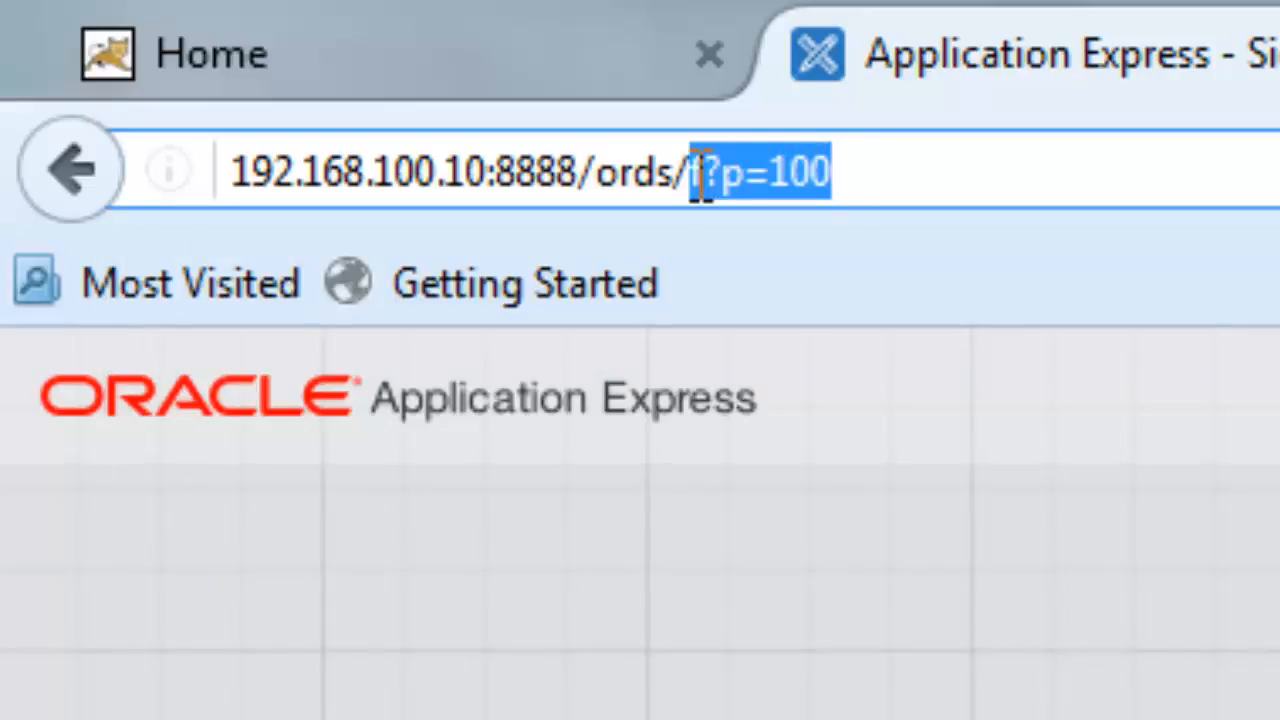
{"action": "left_click", "coordinate": [942, 167]}
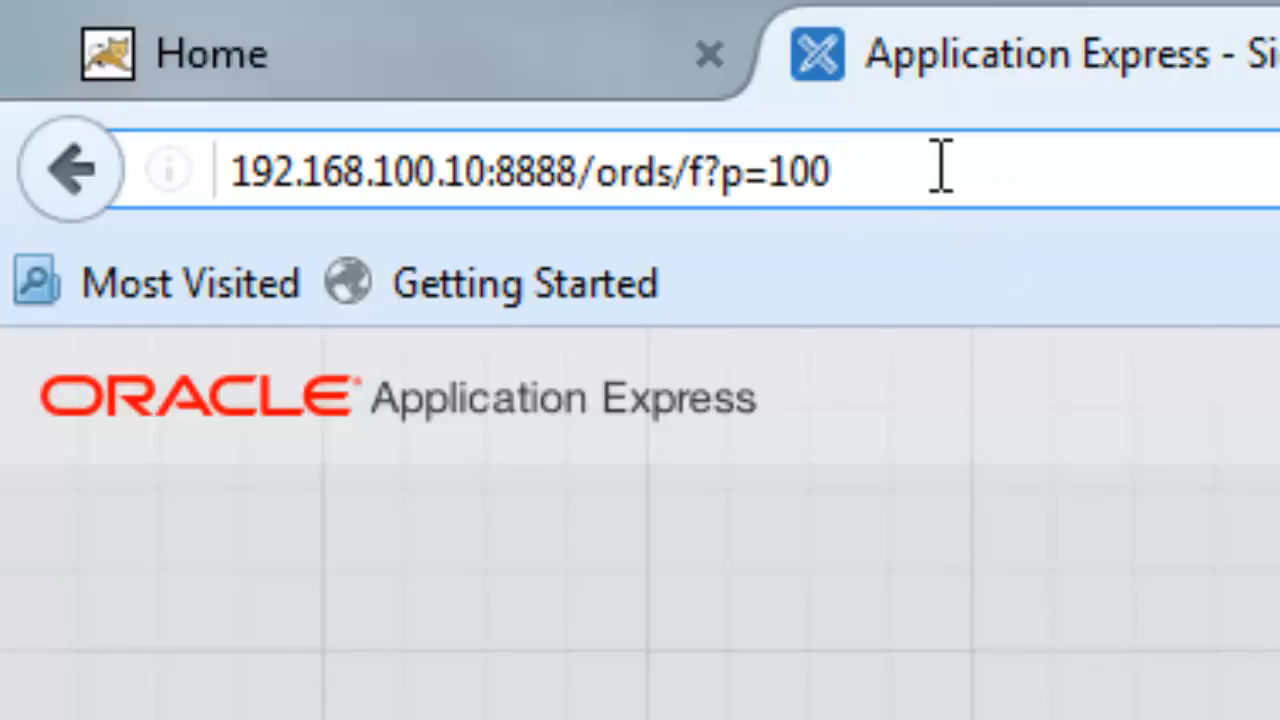
{"action": "key", "text": "shift+Left"}
{"action": "key", "text": "shift+Left"}
{"action": "key", "text": "shift+Left"}
{"action": "key", "text": "shift+Left"}
{"action": "key", "text": "shift+Left"}
{"action": "key", "text": "shift+Left"}
{"action": "key", "text": "shift+Left"}
{"action": "left_click", "coordinate": [942, 167]}
{"action": "key", "text": "Return"}
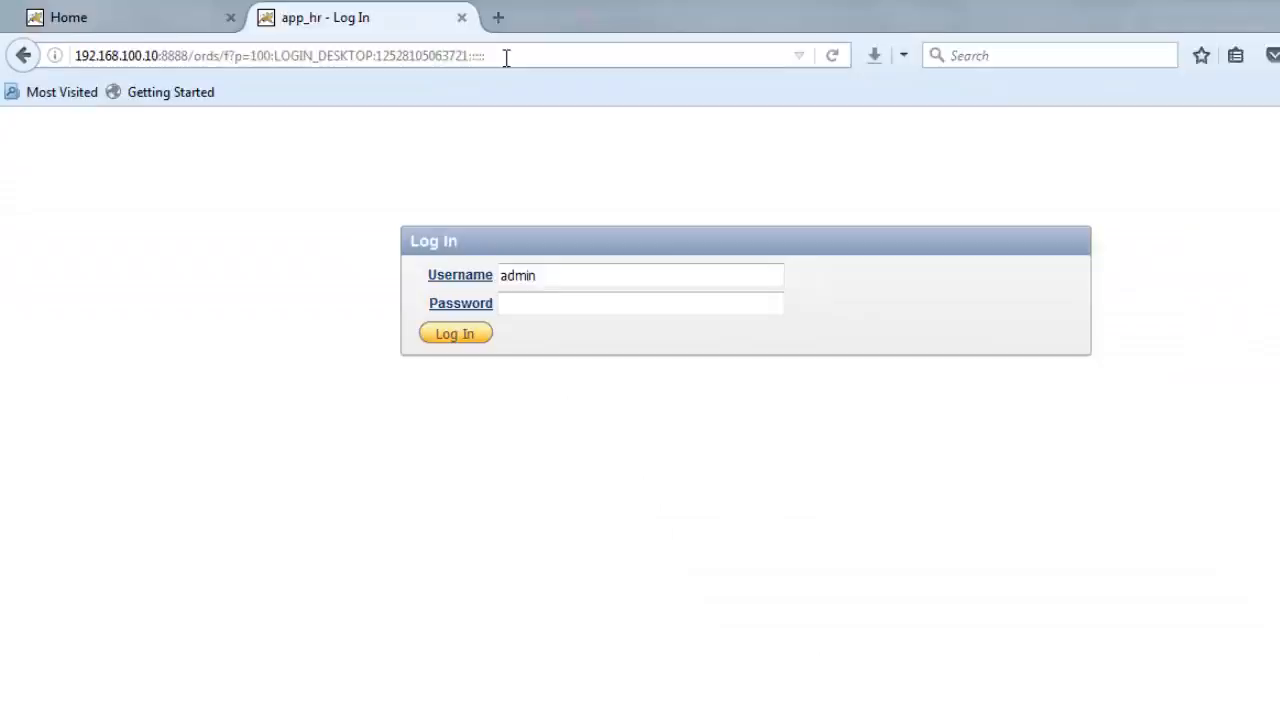
- Highlight the server-through-app part and the app id 100 in the login page URL
{"action": "left_click", "coordinate": [1055, 118]}
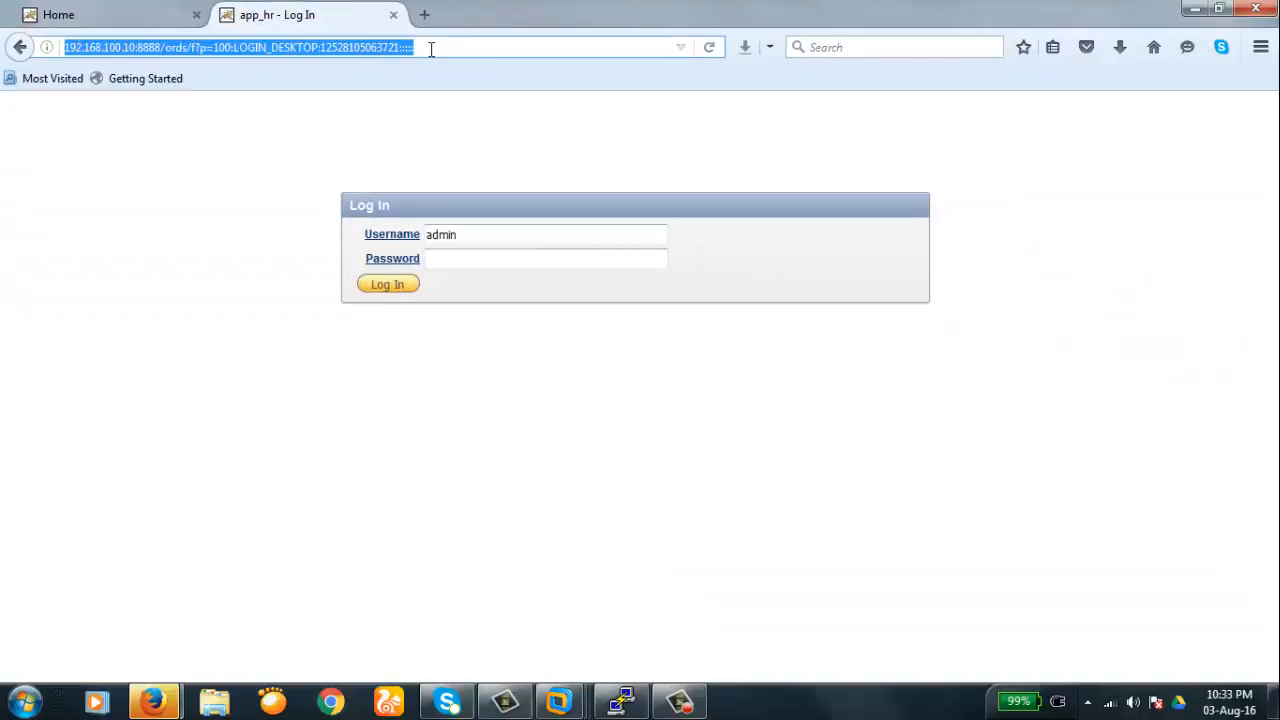
{"action": "left_click", "coordinate": [1066, 118]}
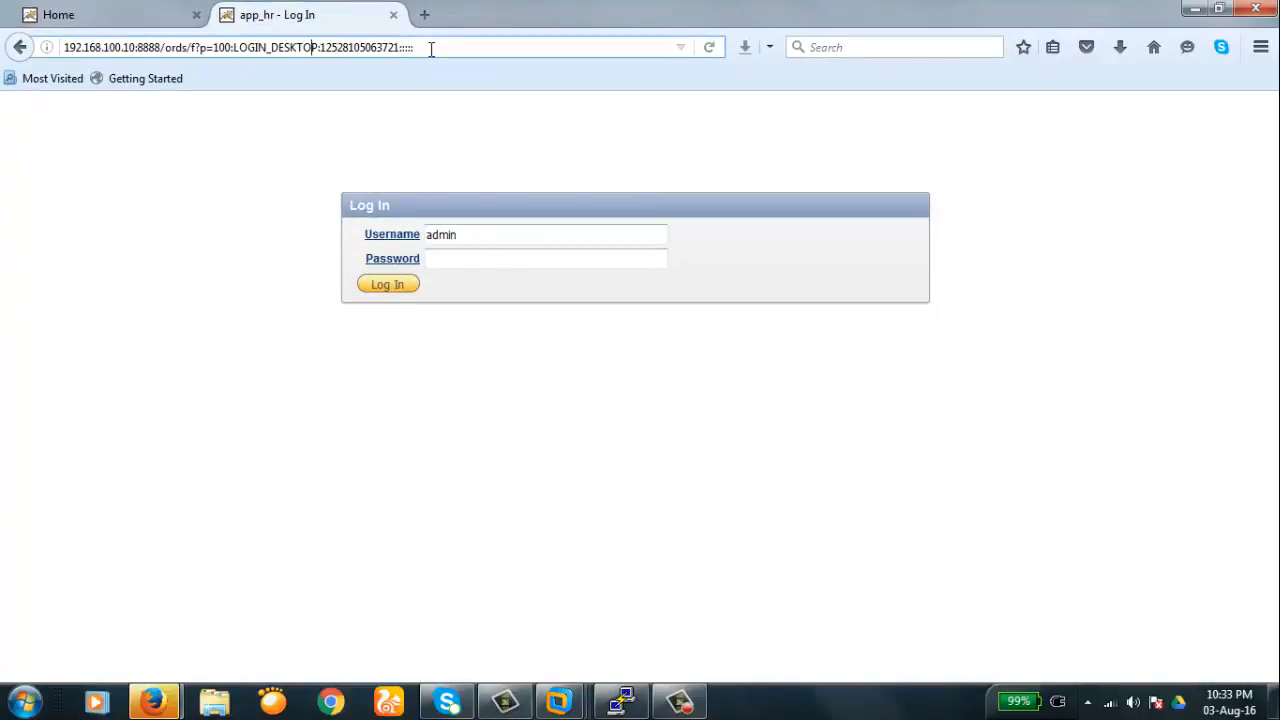
{"action": "key", "text": "shift+Left"}
{"action": "key", "text": "shift+Left"}
{"action": "key", "text": "shift+Left"}
{"action": "key", "text": "shift+Left"}
{"action": "key", "text": "shift+Left"}
{"action": "key", "text": "shift+Left"}
{"action": "key", "text": "shift+Left"}
{"action": "key", "text": "shift+Left"}
{"action": "key", "text": "shift+Left"}
{"action": "key", "text": "shift+Left"}
{"action": "key", "text": "shift+Left"}
{"action": "key", "text": "shift+Left"}
{"action": "key", "text": "shift+Left"}
{"action": "key", "text": "shift+Left"}
{"action": "key", "text": "shift+Left"}
{"action": "key", "text": "shift+Left"}
{"action": "key", "text": "shift+Left"}
{"action": "key", "text": "shift+Left"}
{"action": "key", "text": "shift+Left"}
{"action": "key", "text": "shift+Left"}
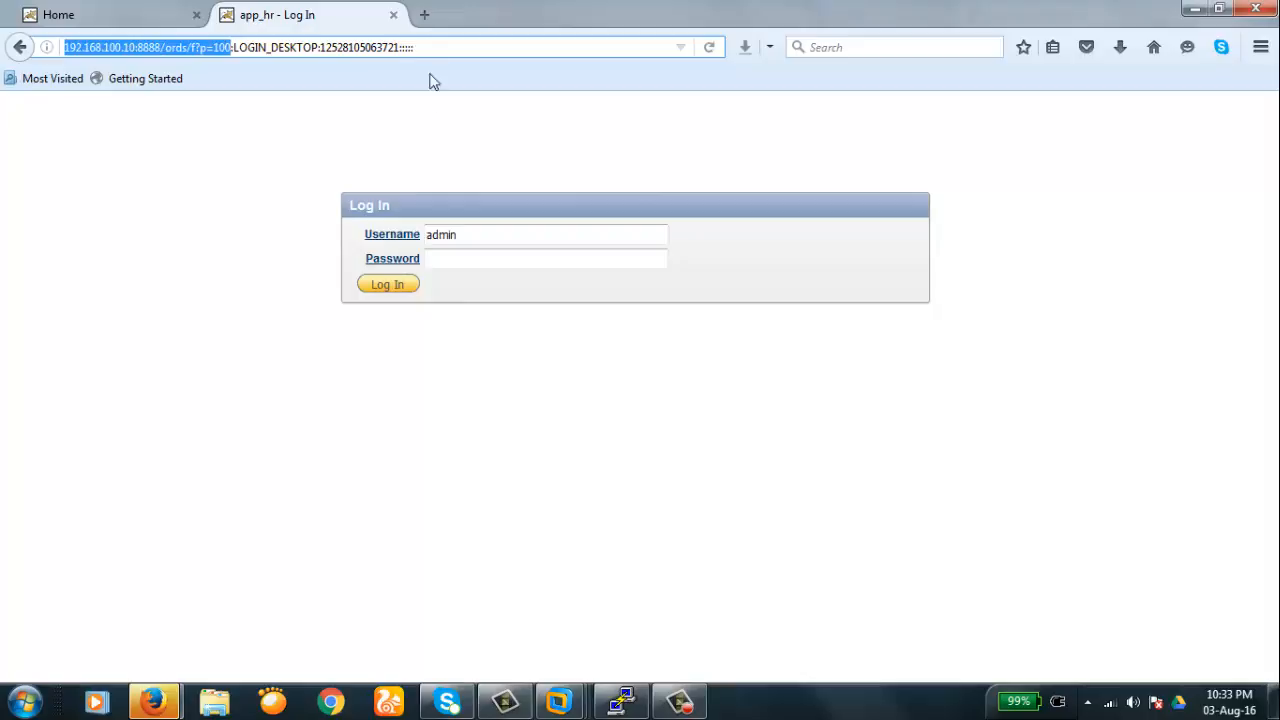
{"action": "left_click", "coordinate": [418, 134]}
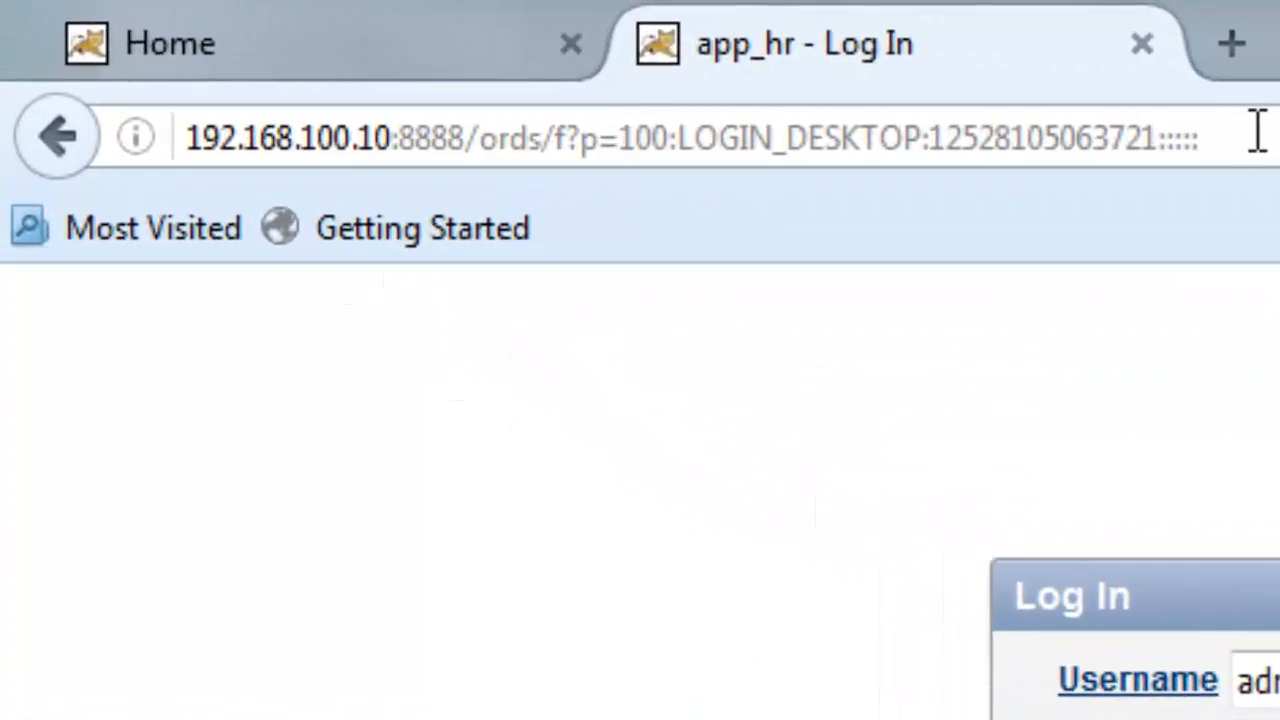
{"action": "left_click", "coordinate": [1258, 133]}
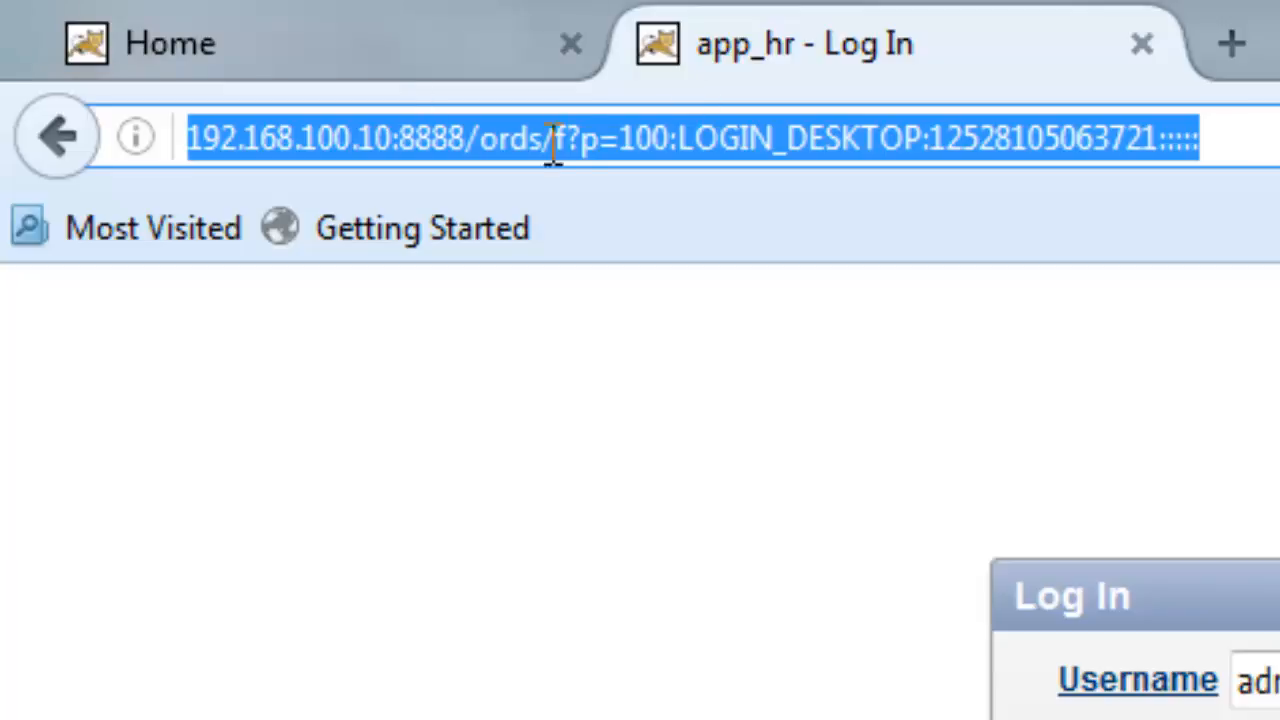
{"action": "left_click", "coordinate": [670, 140]}
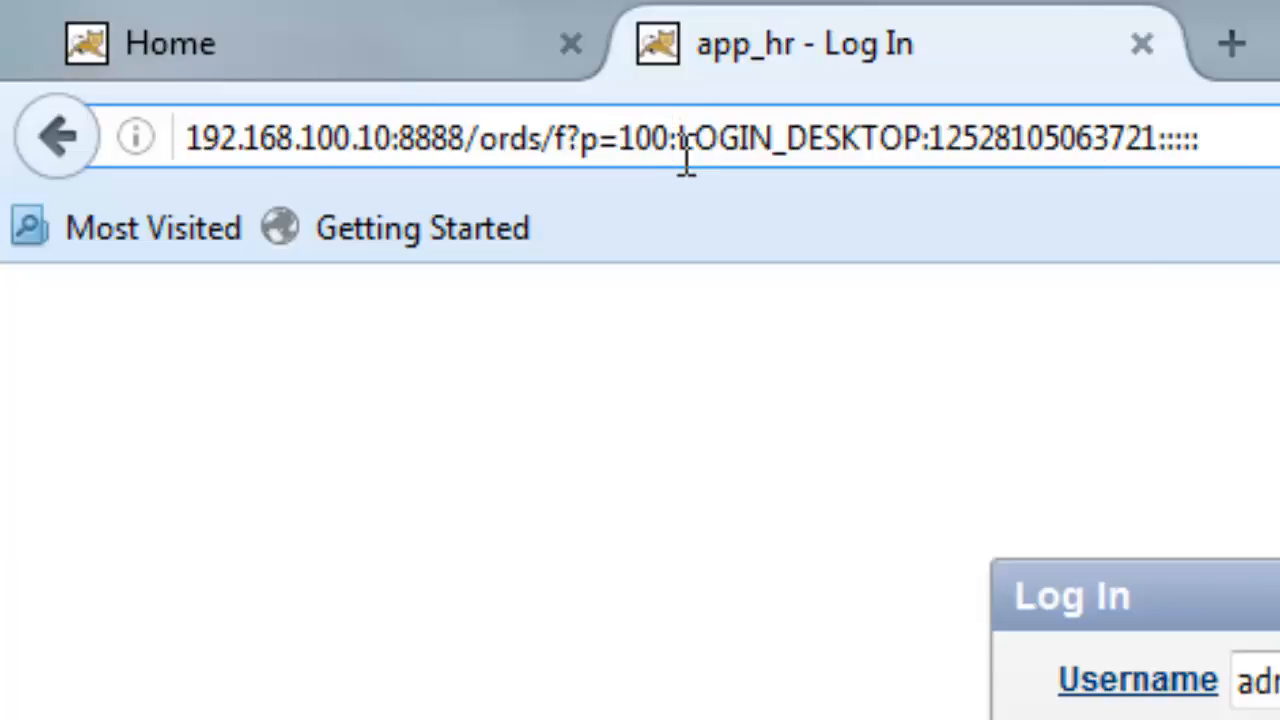
{"action": "left_click_drag", "start_coordinate": [676, 160], "coordinate": [556, 160]}
{"action": "left_click", "coordinate": [1143, 486]}
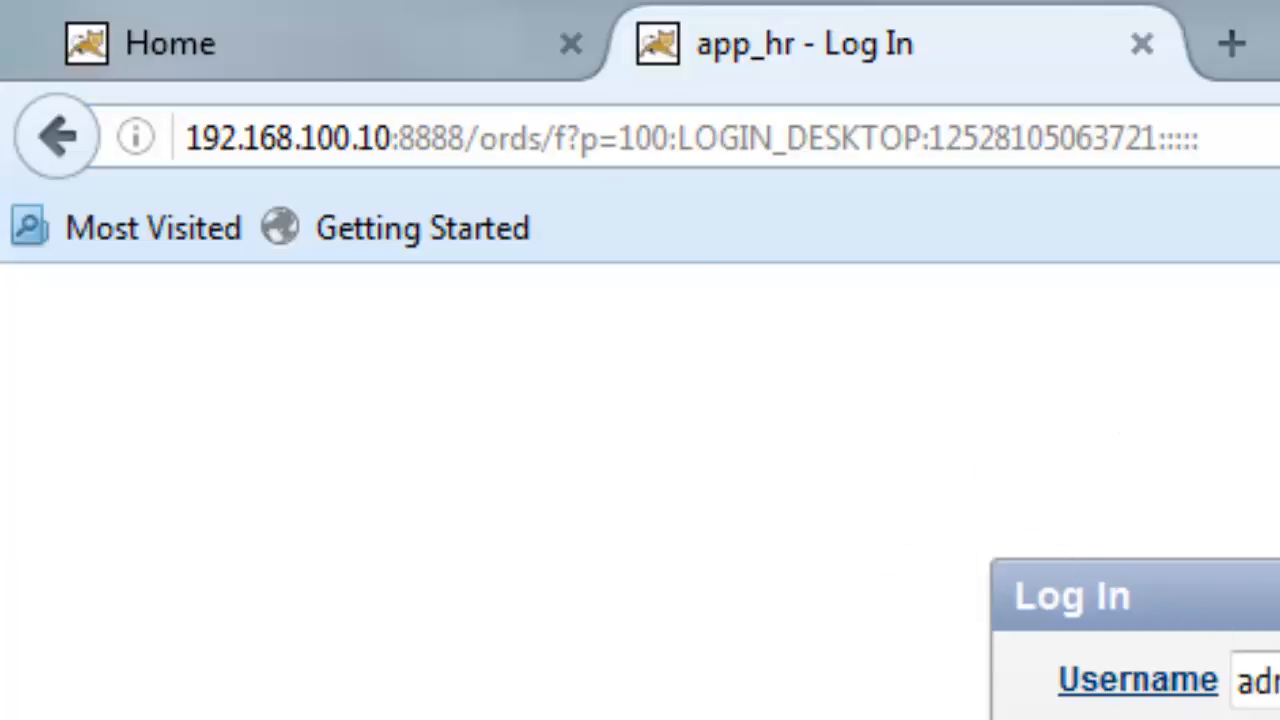
- Point out the LOGIN_DESKTOP page part of the address, then return to the Home tab
{"action": "left_click", "coordinate": [1200, 138]}
{"action": "left_click", "coordinate": [1200, 138]}
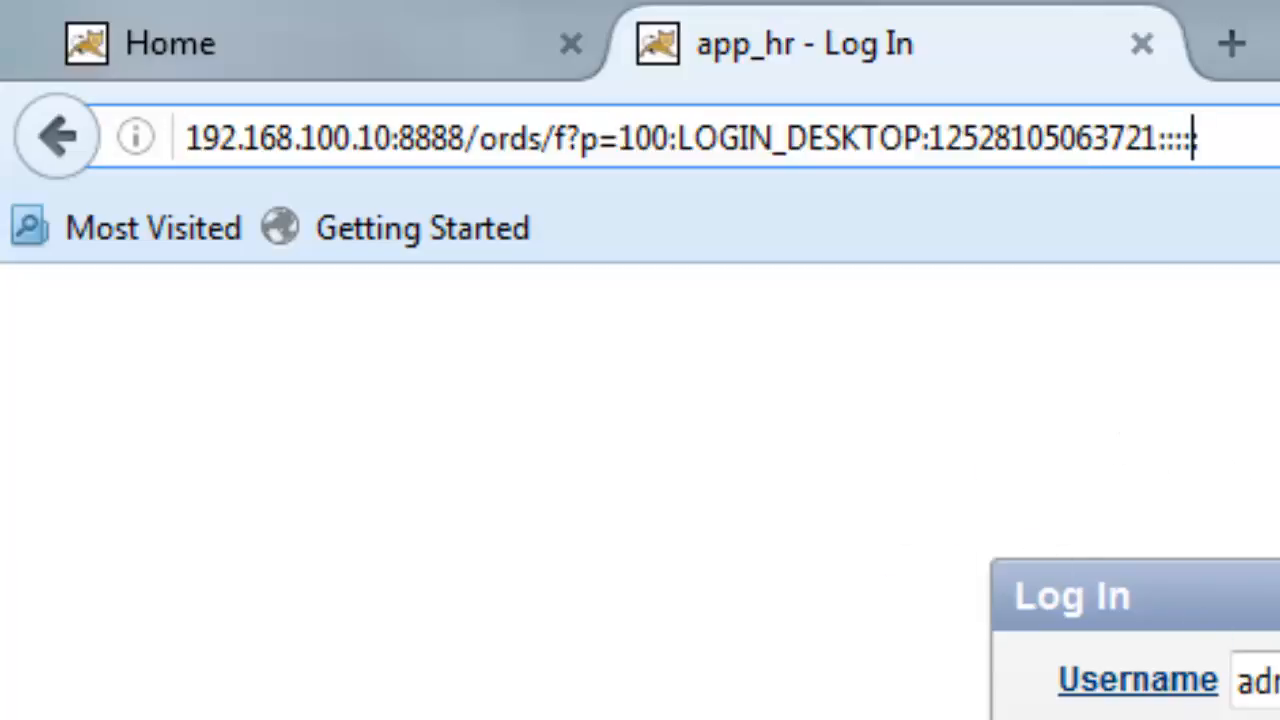
{"action": "key", "text": "Left"}
{"action": "key", "text": "Left"}
{"action": "key", "text": "Left"}
{"action": "key", "text": "Left"}
{"action": "key", "text": "Left"}
{"action": "key", "text": "Left"}
{"action": "key", "text": "Left"}
{"action": "key", "text": "Left"}
{"action": "key", "text": "Left"}
{"action": "key", "text": "Left"}
{"action": "key", "text": "Left"}
{"action": "key", "text": "Left"}
{"action": "key", "text": "Left"}
{"action": "key", "text": "Left"}
{"action": "key", "text": "Left"}
{"action": "key", "text": "Left"}
{"action": "key", "text": "Left"}
{"action": "key", "text": "Left"}
{"action": "key", "text": "Left"}
{"action": "key", "text": "Left"}
{"action": "key", "text": "Left"}
{"action": "key", "text": "Left"}
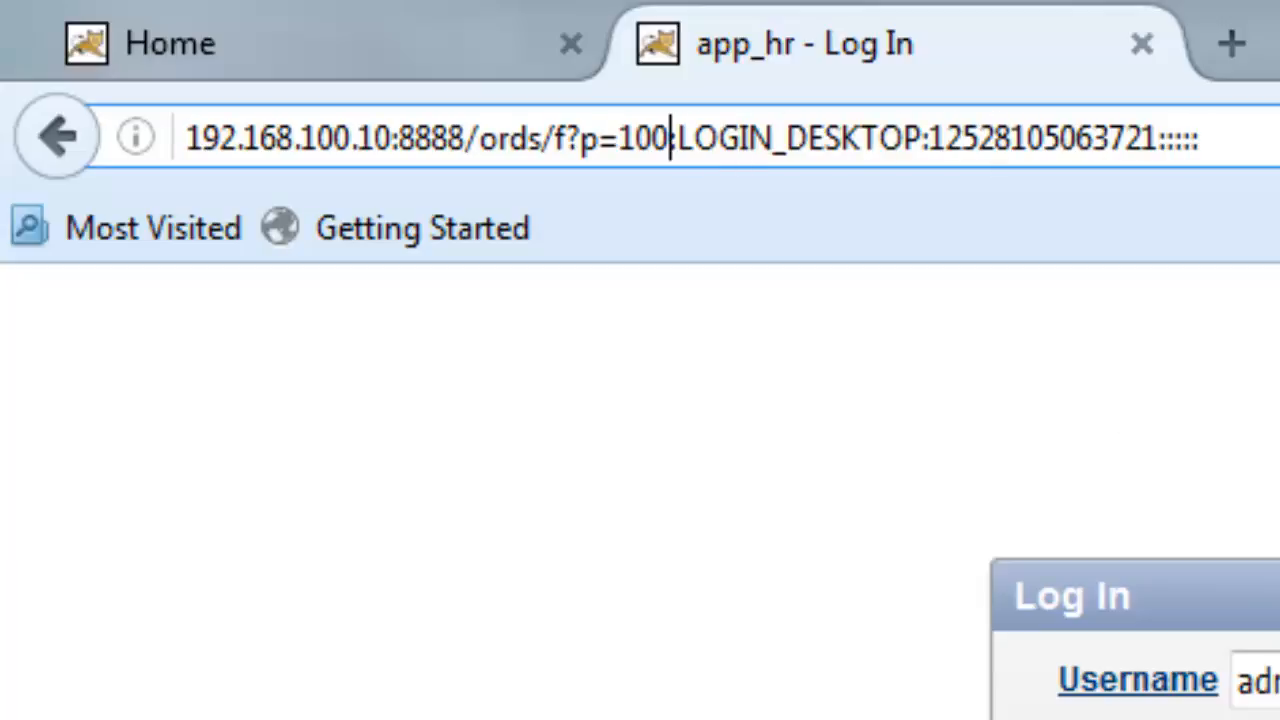
{"action": "key", "text": "Right"}
{"action": "key", "text": "Right"}
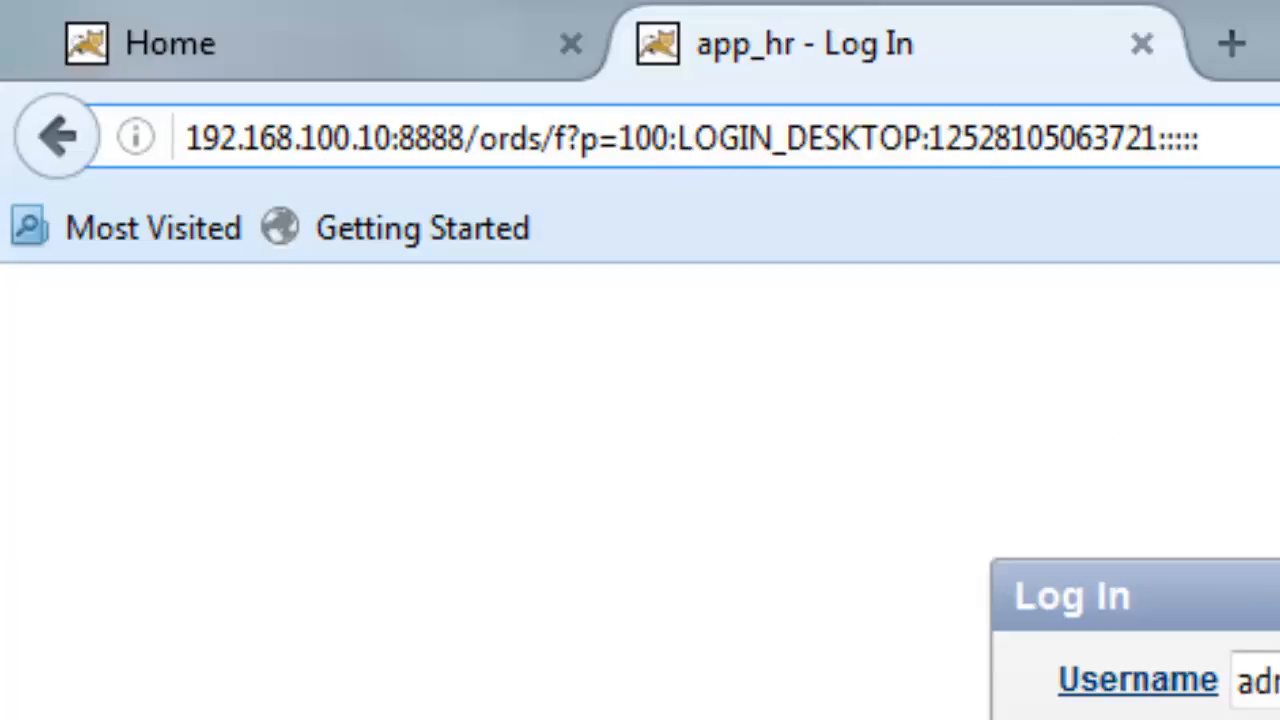
{"action": "left_click", "coordinate": [331, 60]}
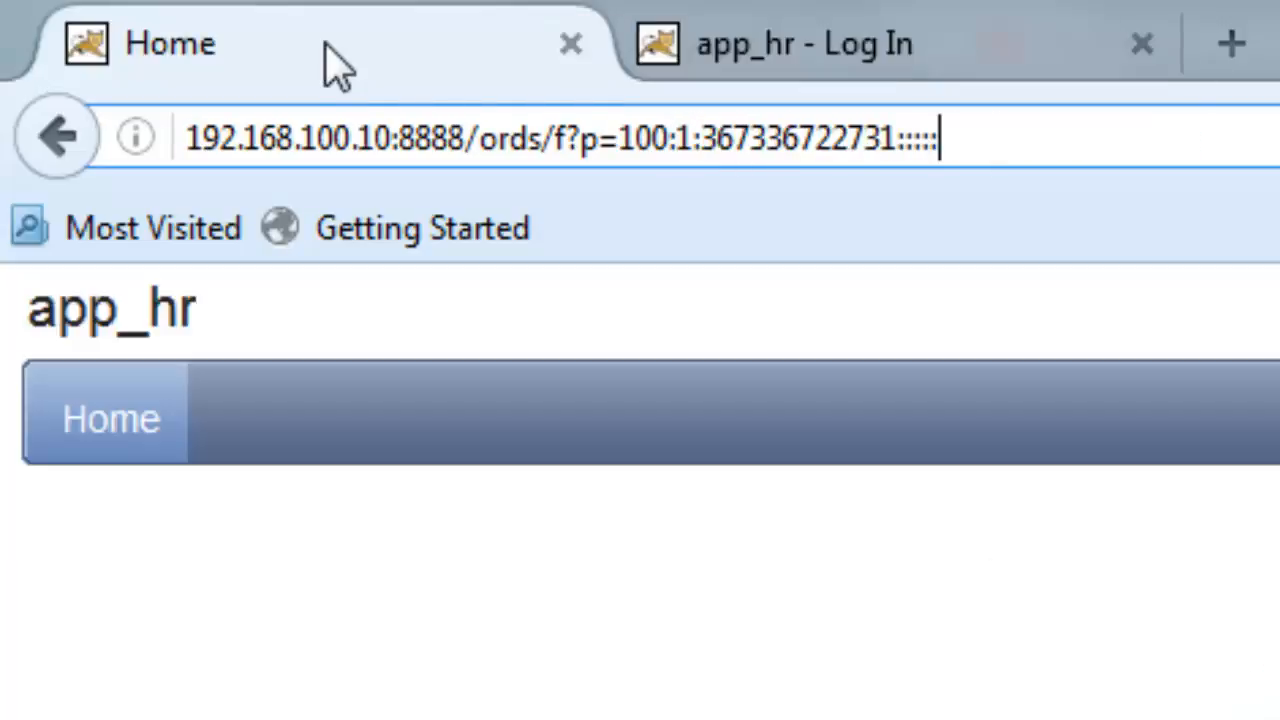
{"action": "left_click", "coordinate": [1030, 145]}
{"action": "key", "text": "Home"}
{"action": "key", "text": "Right"}
{"action": "key", "text": "Right"}
{"action": "key", "text": "Right"}
{"action": "key", "text": "Right"}
{"action": "key", "text": "Right"}
{"action": "key", "text": "Right"}
{"action": "key", "text": "Right"}
{"action": "key", "text": "Right"}
{"action": "key", "text": "Right"}
{"action": "key", "text": "Right"}
{"action": "key", "text": "Right"}
{"action": "key", "text": "Right"}
{"action": "key", "text": "Right"}
{"action": "key", "text": "Right"}
{"action": "key", "text": "Right"}
{"action": "key", "text": "Right"}
{"action": "key", "text": "Right"}
{"action": "key", "text": "Right"}
{"action": "key", "text": "Right"}
{"action": "key", "text": "Right"}
{"action": "key", "text": "shift+Right"}
{"action": "key", "text": "shift+Right"}
{"action": "key", "text": "shift+Right"}
{"action": "key", "text": "Right"}
{"action": "key", "text": "shift+Right"}
{"action": "key", "text": "shift+Right"}
{"action": "key", "text": "Left"}
{"action": "key", "text": "Right"}
{"action": "key", "text": "Right"}
{"action": "key", "text": "Right"}
{"action": "key", "text": "shift+Right"}
{"action": "key", "text": "shift+Right"}
{"action": "key", "text": "shift+Right"}
{"action": "key", "text": "shift+Right"}
{"action": "key", "text": "shift+Right"}
{"action": "key", "text": "shift+Right"}
{"action": "key", "text": "shift+Right"}
{"action": "key", "text": "shift+Right"}
{"action": "key", "text": "shift+Right"}
{"action": "key", "text": "shift+Right"}
{"action": "key", "text": "shift+Right"}
{"action": "key", "text": "shift+Right"}
{"action": "key", "text": "shift+Right"}
{"action": "key", "text": "shift+Right"}
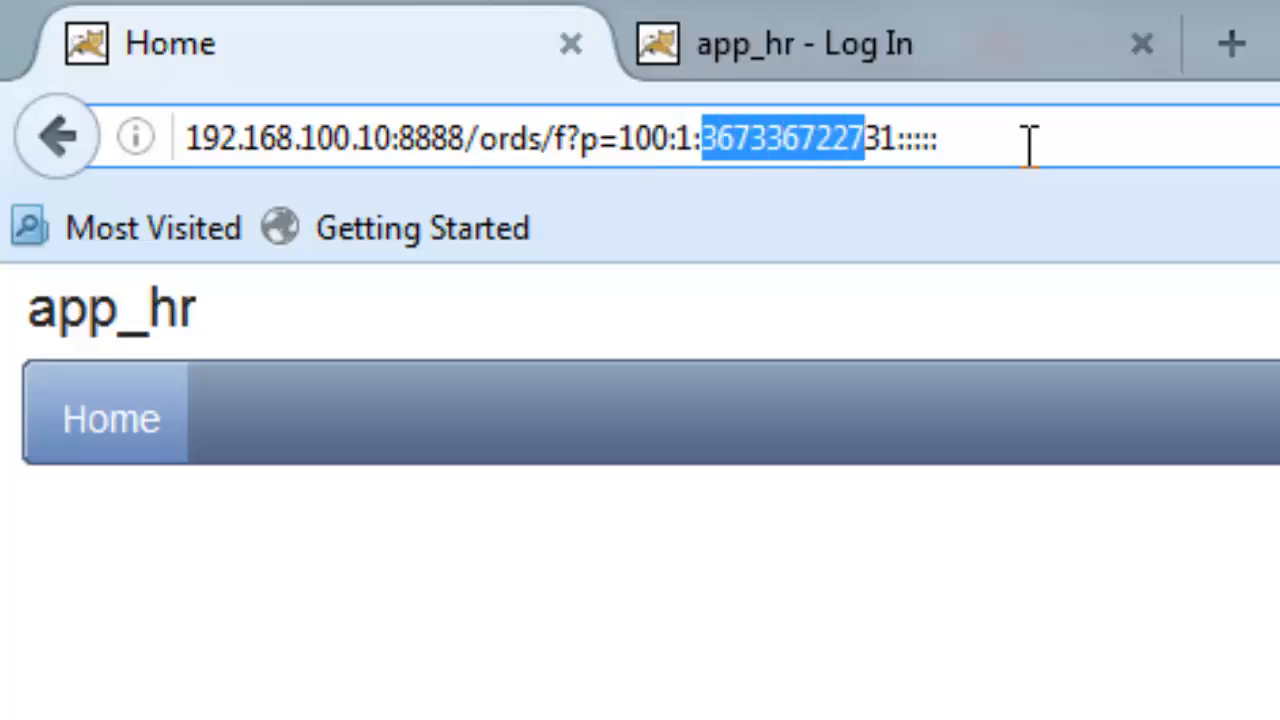
{"action": "key", "text": "shift+Left"}
{"action": "key", "text": "shift+Left"}
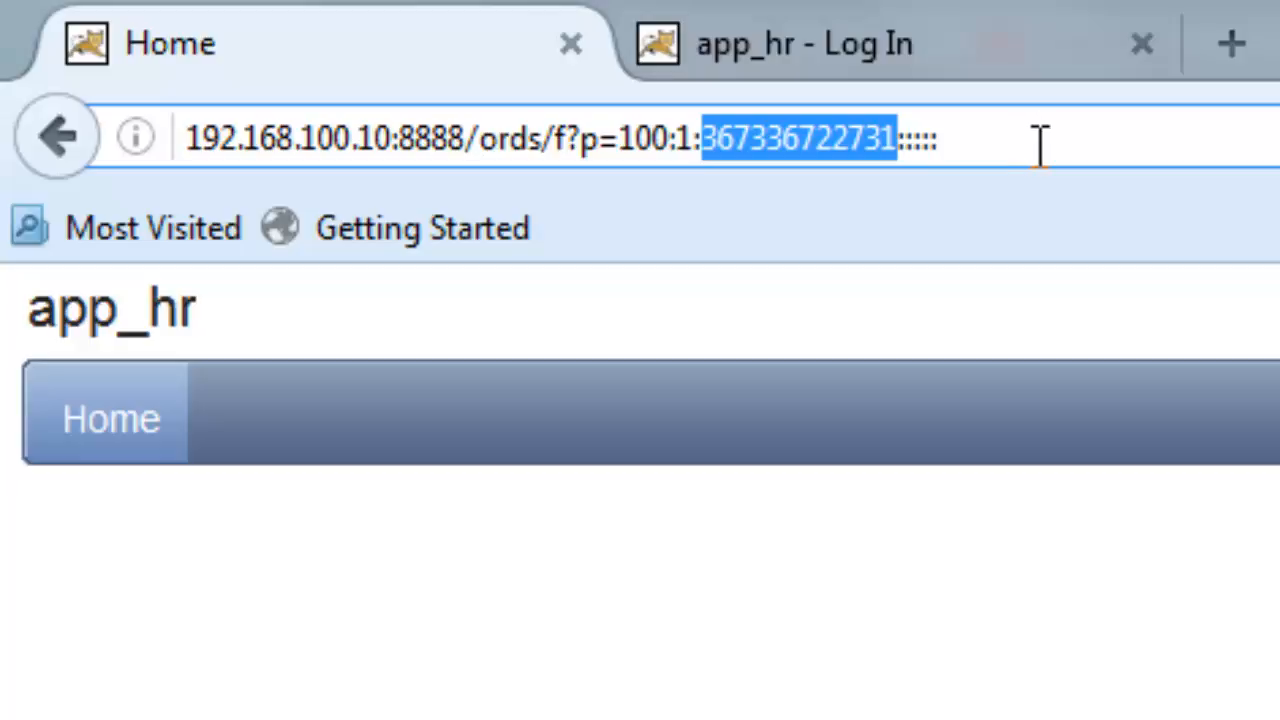
{"action": "left_click", "coordinate": [1030, 145]}
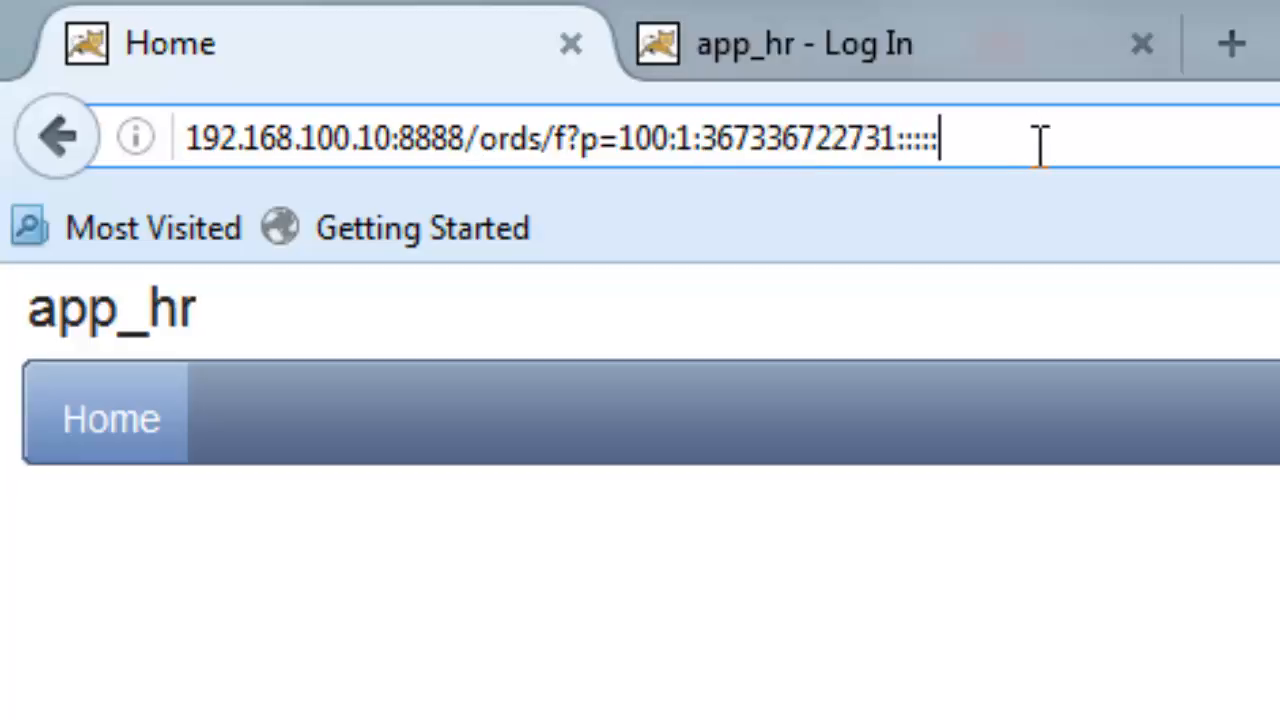
{"action": "left_click", "coordinate": [682, 138]}
{"action": "key", "text": "shift+Left"}
{"action": "key", "text": "shift+Left"}
{"action": "key", "text": "shift+Left"}
{"action": "key", "text": "shift+Left"}
{"action": "key", "text": "shift+Left"}
{"action": "key", "text": "shift+Left"}
{"action": "key", "text": "shift+Left"}
{"action": "key", "text": "shift+Left"}
{"action": "key", "text": "shift+Left"}
{"action": "key", "text": "shift+Left"}
{"action": "key", "text": "shift+Left"}
{"action": "key", "text": "shift+Left"}
{"action": "key", "text": "shift+Left"}
{"action": "key", "text": "shift+Left"}
{"action": "key", "text": "shift+Left"}
{"action": "key", "text": "shift+Left"}
{"action": "key", "text": "shift+Left"}
{"action": "key", "text": "shift+Left"}
{"action": "key", "text": "shift+Left"}
{"action": "key", "text": "shift+Left"}
{"action": "key", "text": "shift+Left"}
{"action": "key", "text": "shift+Left"}
{"action": "key", "text": "shift+Left"}
{"action": "key", "text": "shift+Left"}
{"action": "key", "text": "shift+Left"}
{"action": "key", "text": "shift+Left"}
{"action": "key", "text": "ctrl+c"}
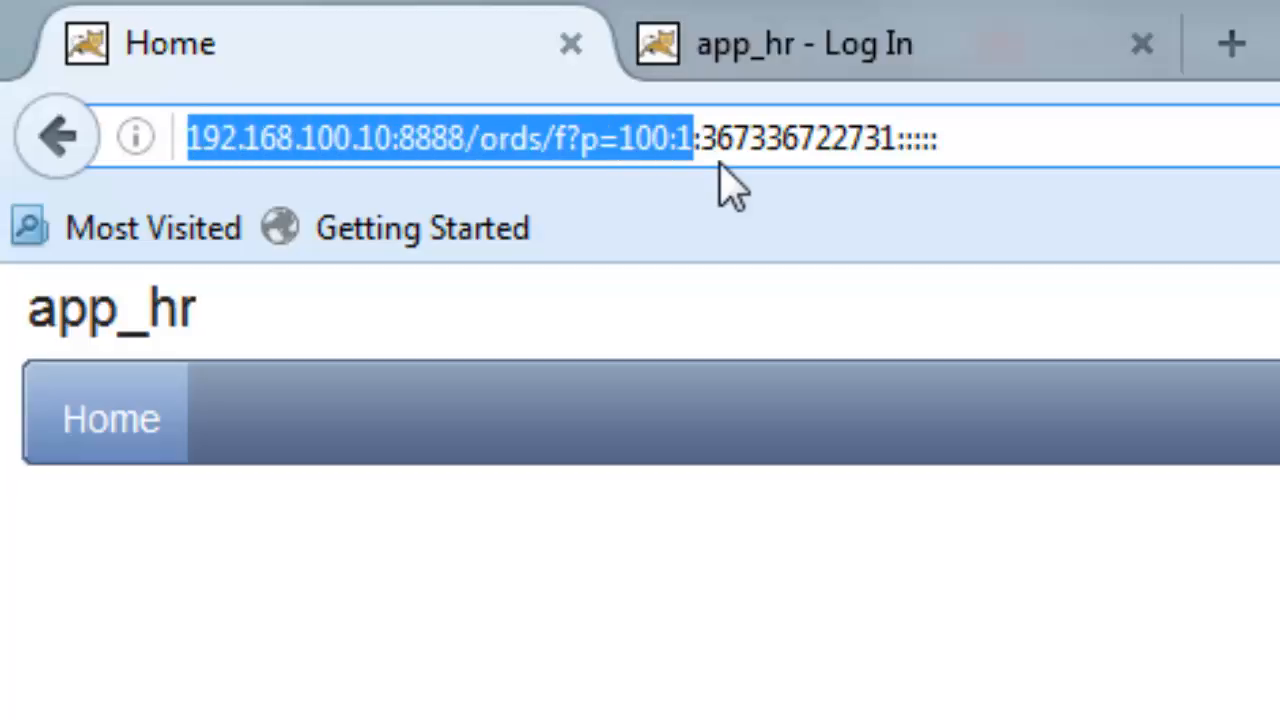
{"action": "left_click", "coordinate": [1231, 44]}
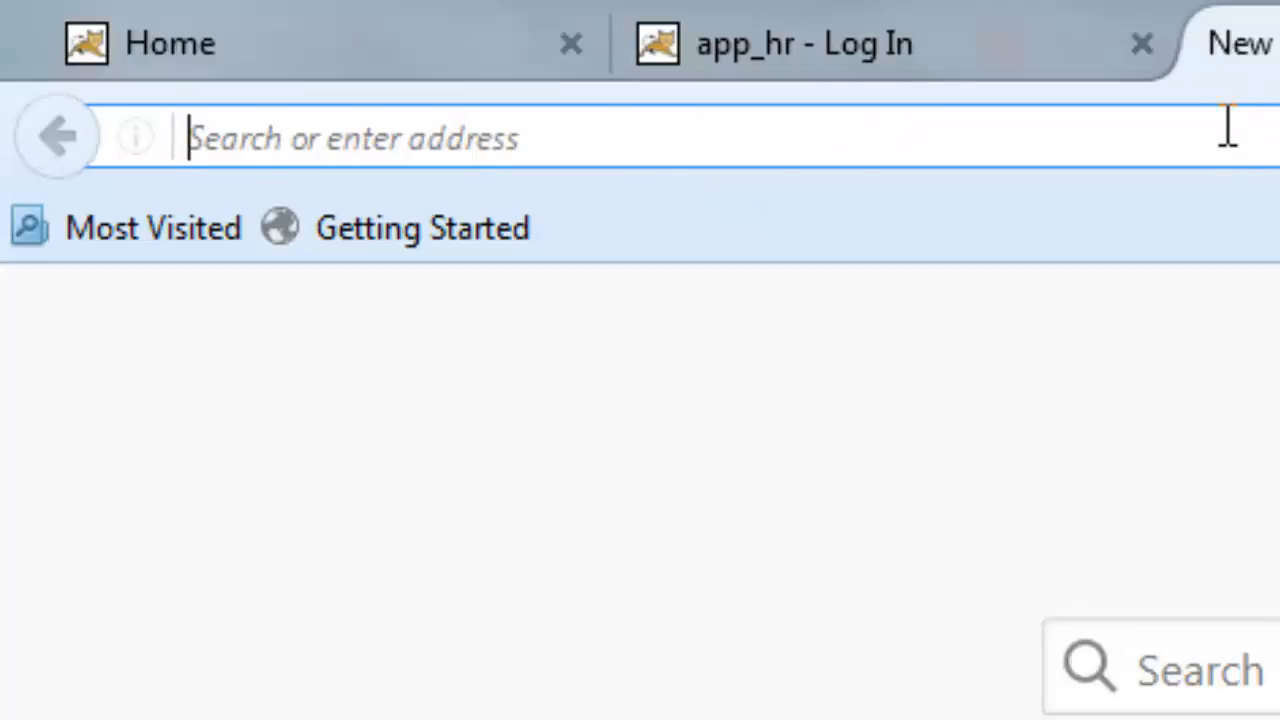
{"action": "key", "text": "ctrl+v"}
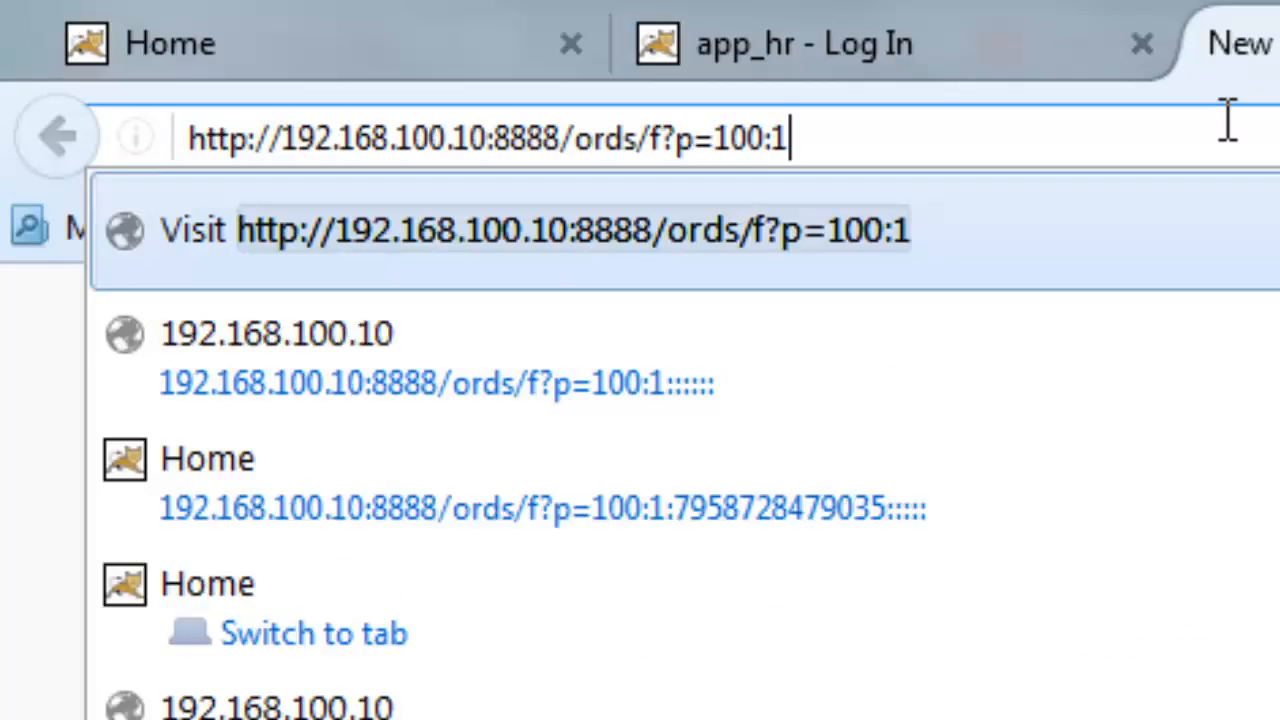
{"action": "key", "text": "Return"}
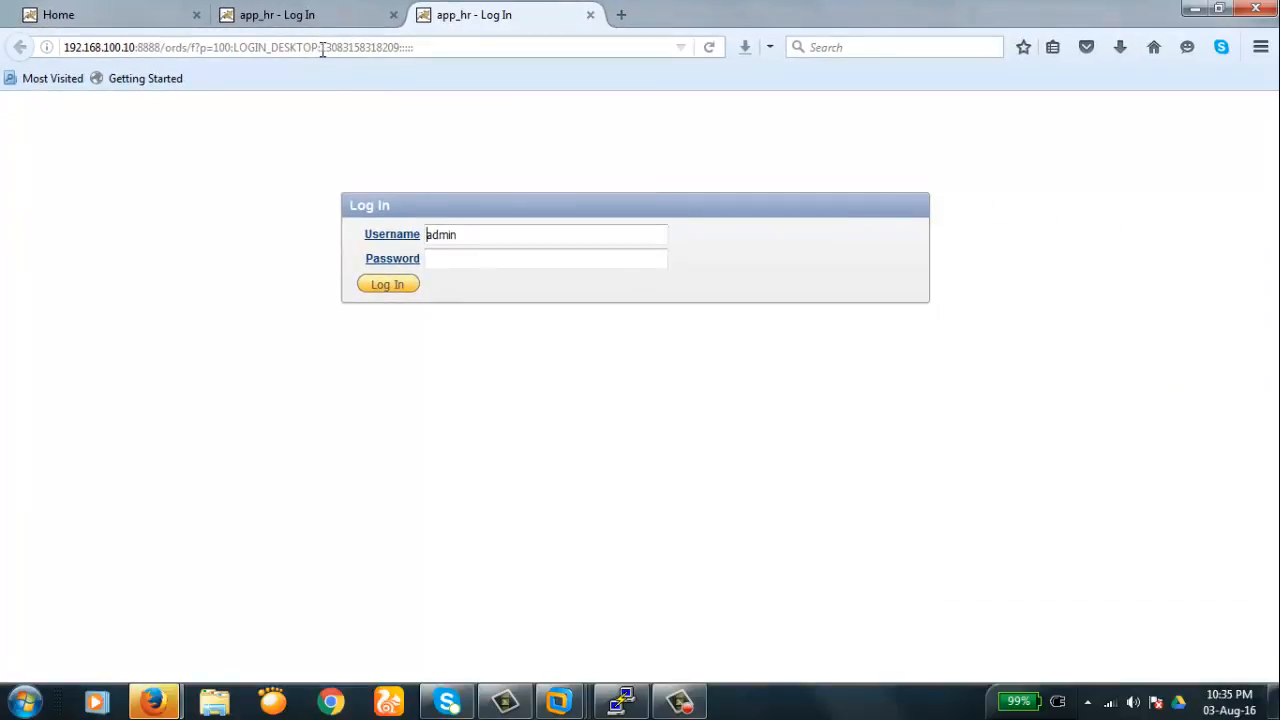
- Highlight the new session ID near the end of the third tab's address
{"action": "left_click", "coordinate": [322, 48]}
{"action": "key", "text": "End"}
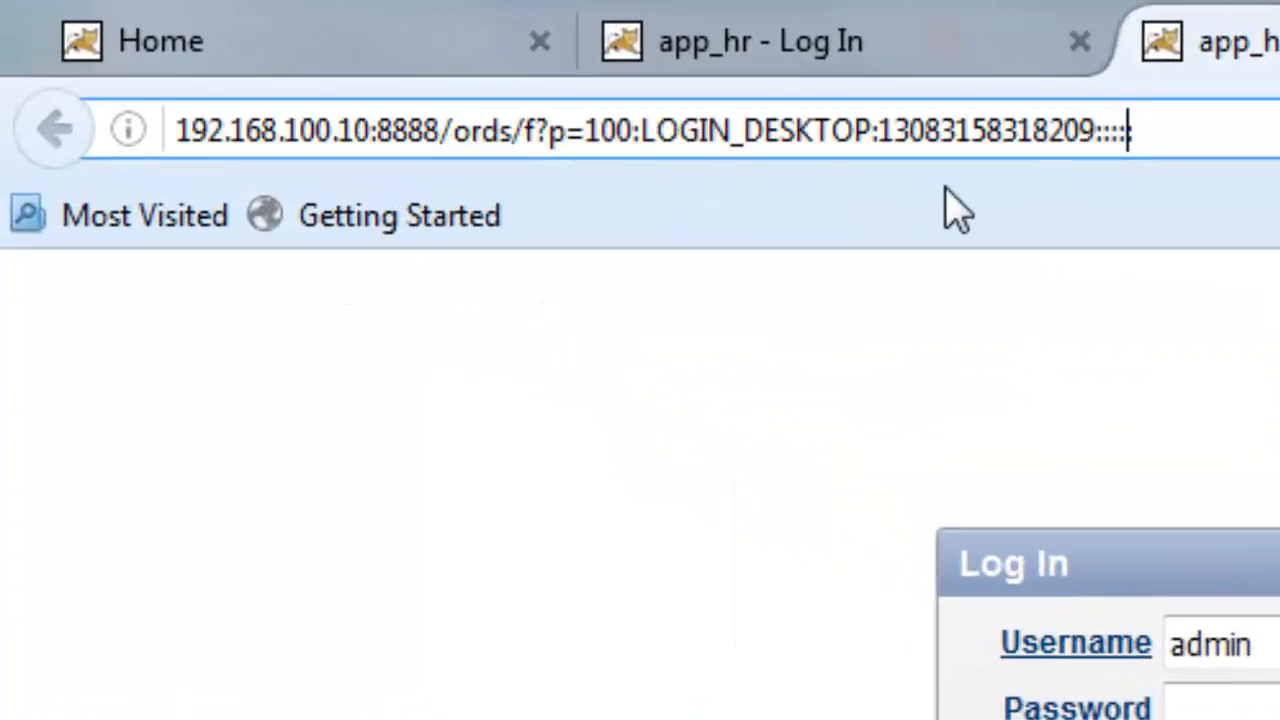
{"action": "key", "text": "Left"}
{"action": "key", "text": "Left"}
{"action": "key", "text": "Left"}
{"action": "key", "text": "Left"}
{"action": "key", "text": "Left"}
{"action": "key", "text": "Left"}
{"action": "key", "text": "Left"}
{"action": "key", "text": "Left"}
{"action": "key", "text": "Left"}
{"action": "key", "text": "Left"}
{"action": "key", "text": "Left"}
{"action": "key", "text": "Left"}
{"action": "key", "text": "Left"}
{"action": "key", "text": "Left"}
{"action": "key", "text": "Left"}
{"action": "key", "text": "Left"}
{"action": "key", "text": "Left"}
{"action": "key", "text": "Left"}
{"action": "key", "text": "Left"}
{"action": "key", "text": "shift+Right"}
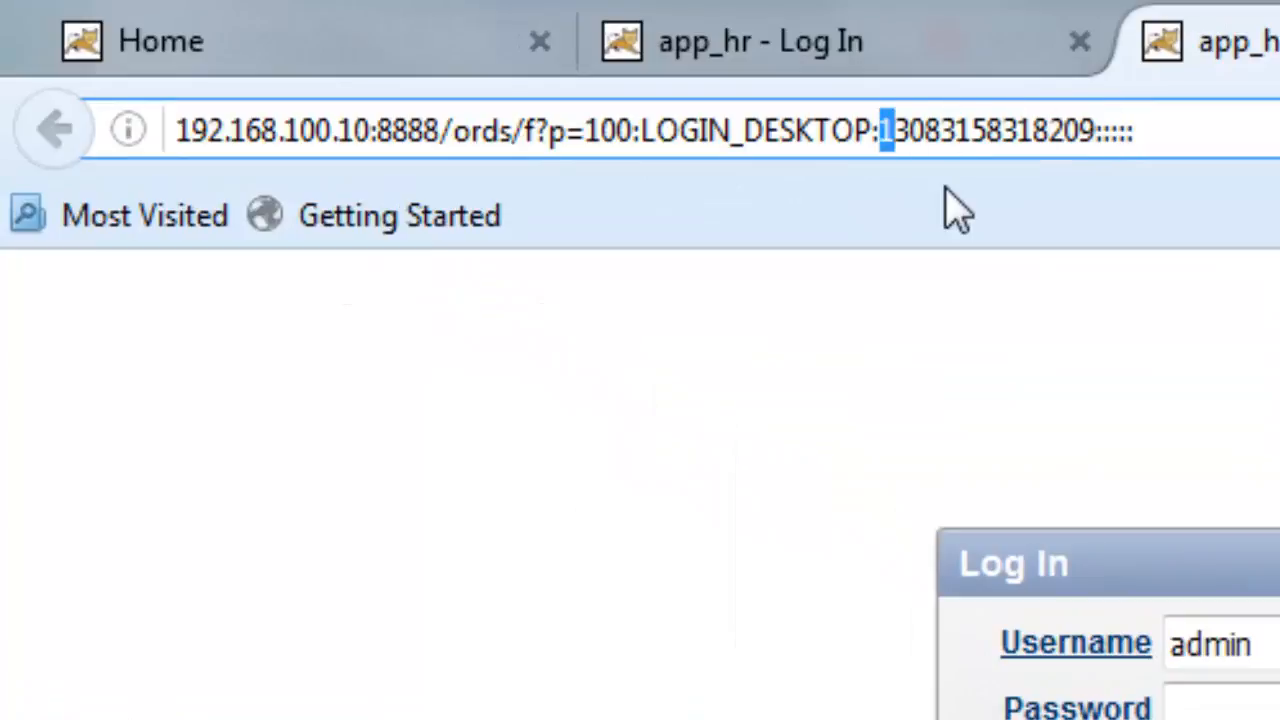
{"action": "key", "text": "shift+Right"}
{"action": "key", "text": "shift+Right"}
{"action": "key", "text": "shift+Right"}
{"action": "key", "text": "shift+Right"}
{"action": "key", "text": "shift+Right"}
{"action": "key", "text": "shift+Right"}
{"action": "key", "text": "shift+Right"}
{"action": "key", "text": "shift+Right"}
{"action": "key", "text": "shift+Right"}
{"action": "key", "text": "shift+Right"}
{"action": "key", "text": "shift+Right"}
{"action": "key", "text": "shift+Right"}
{"action": "key", "text": "shift+Right"}
{"action": "key", "text": "shift+Right"}
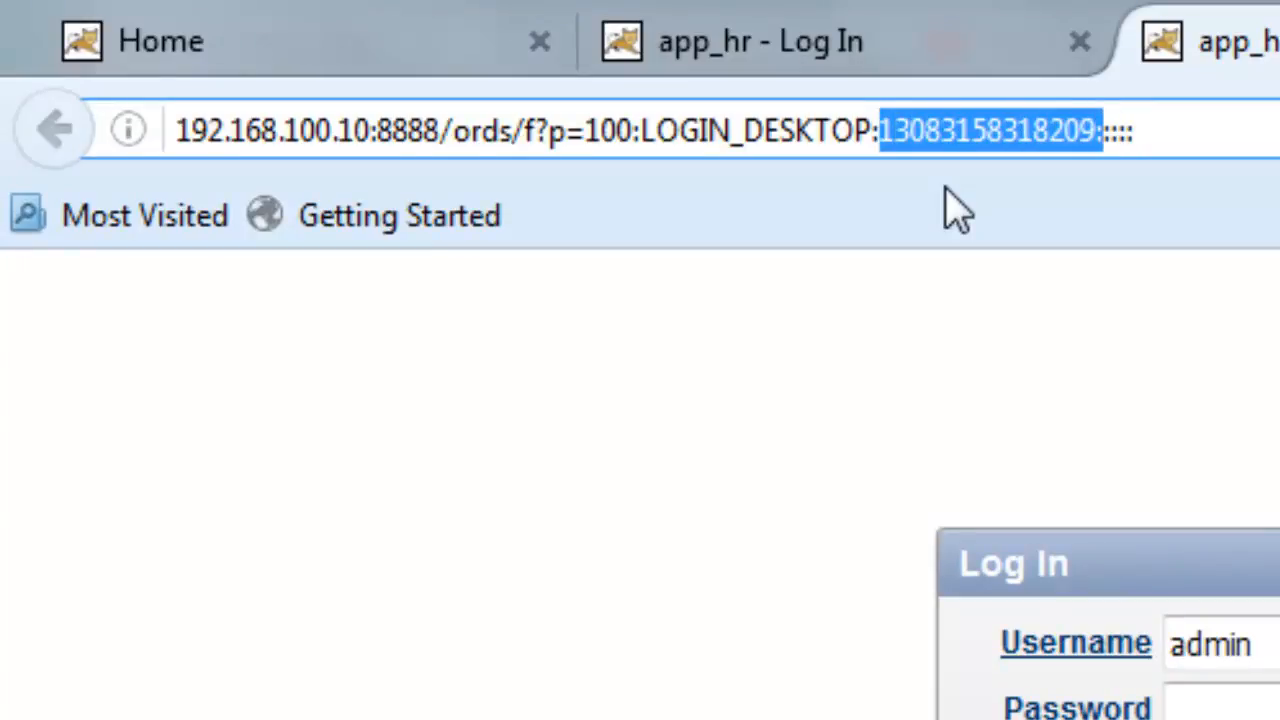
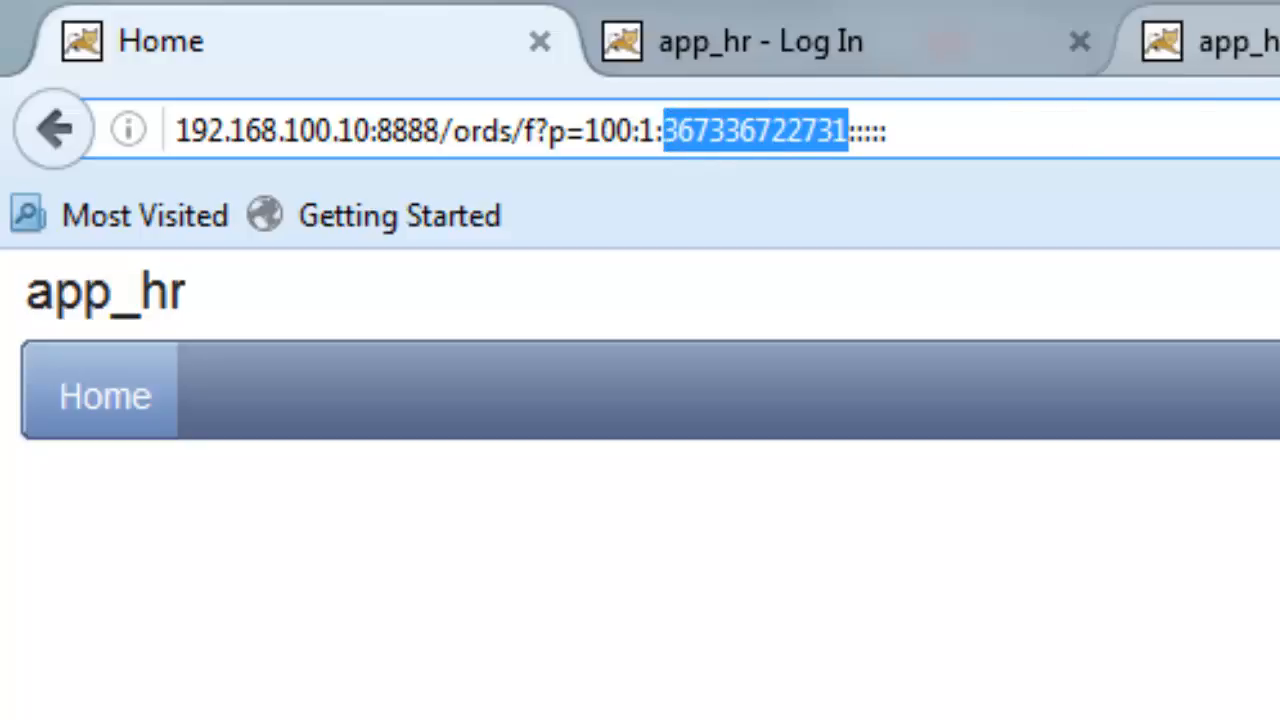
- Close the two extra app_hr login tabs, leaving only the Home tab open
{"action": "left_click", "coordinate": [1225, 41]}
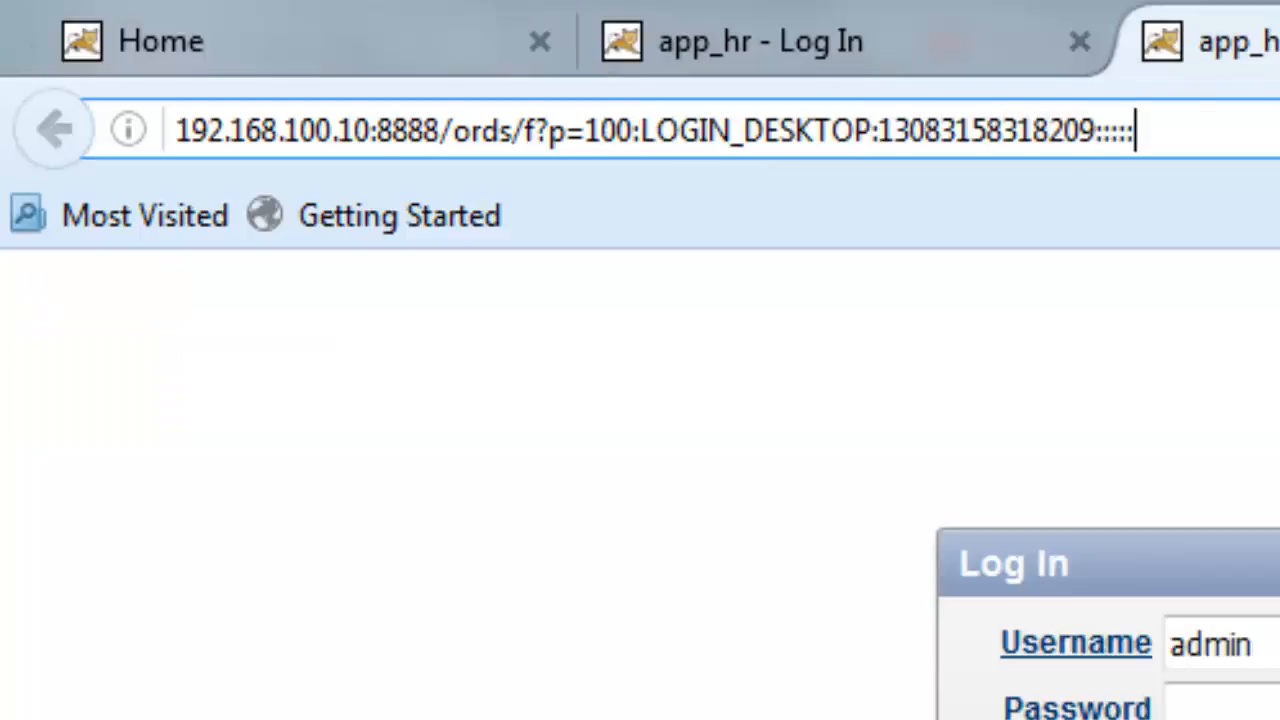
{"action": "left_click", "coordinate": [229, 36]}
{"action": "left_click", "coordinate": [1240, 41]}
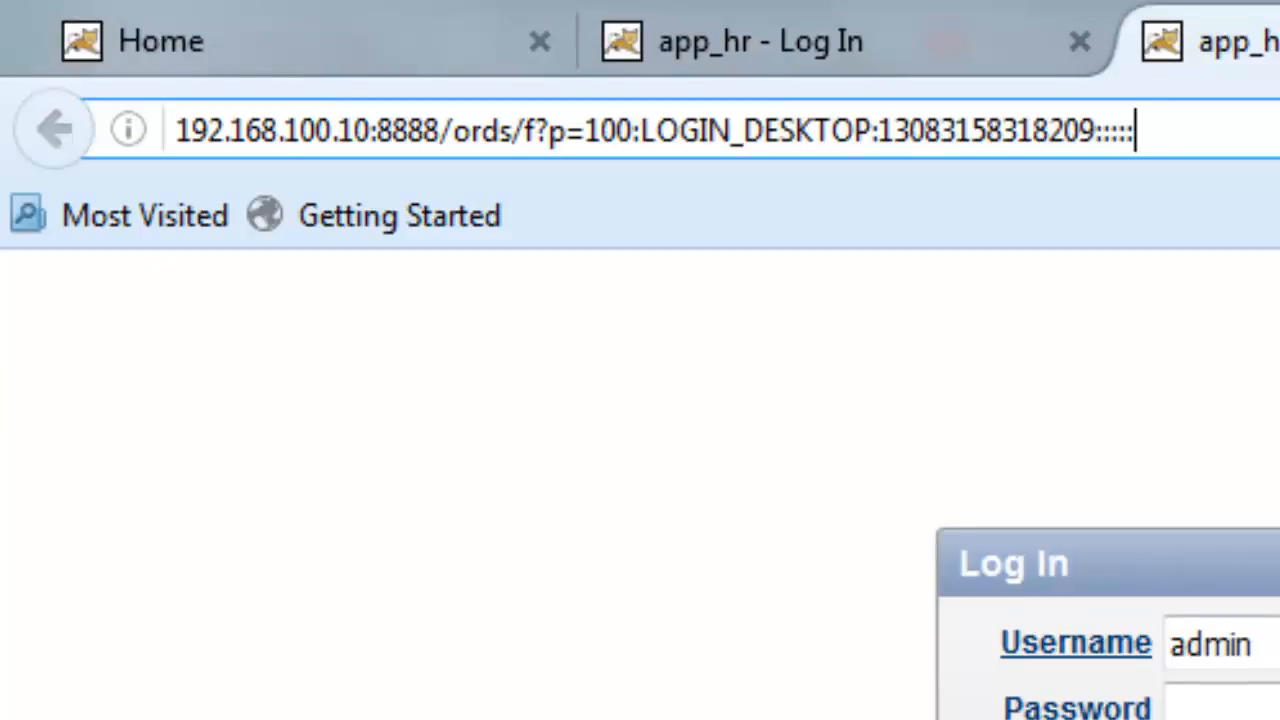
{"action": "key", "text": "ctrl+w"}
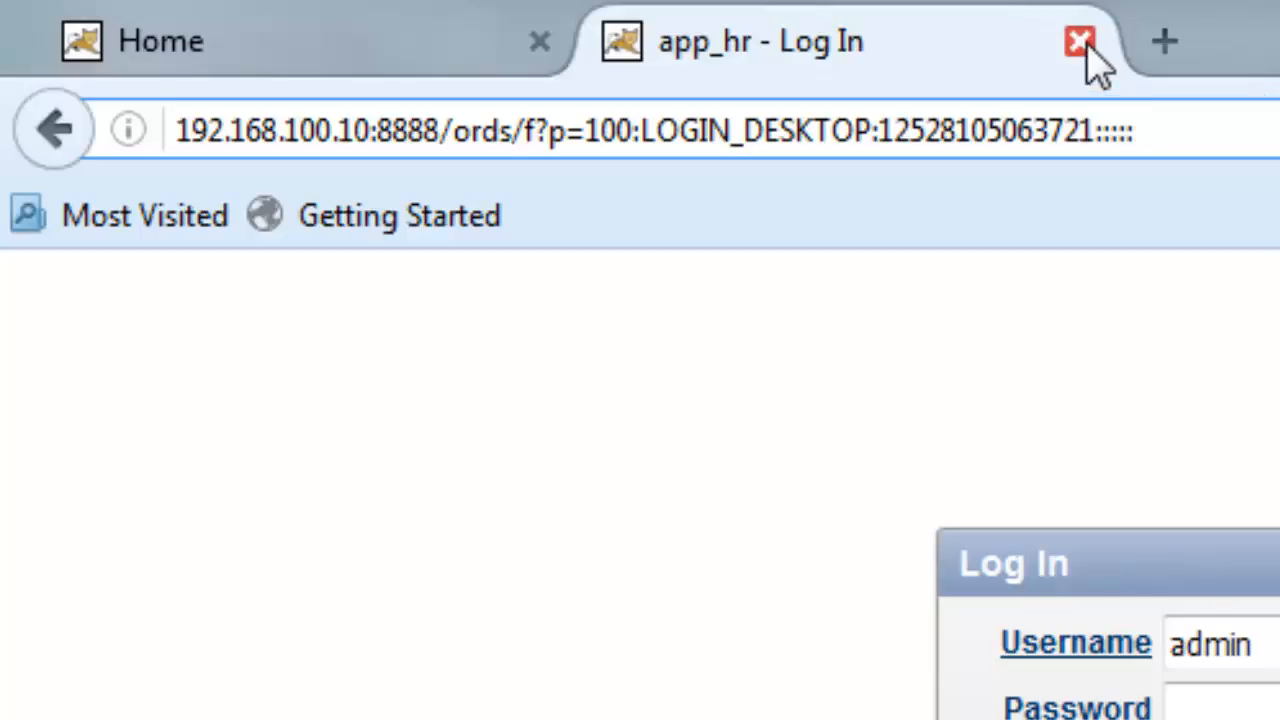
{"action": "left_click", "coordinate": [1088, 50]}
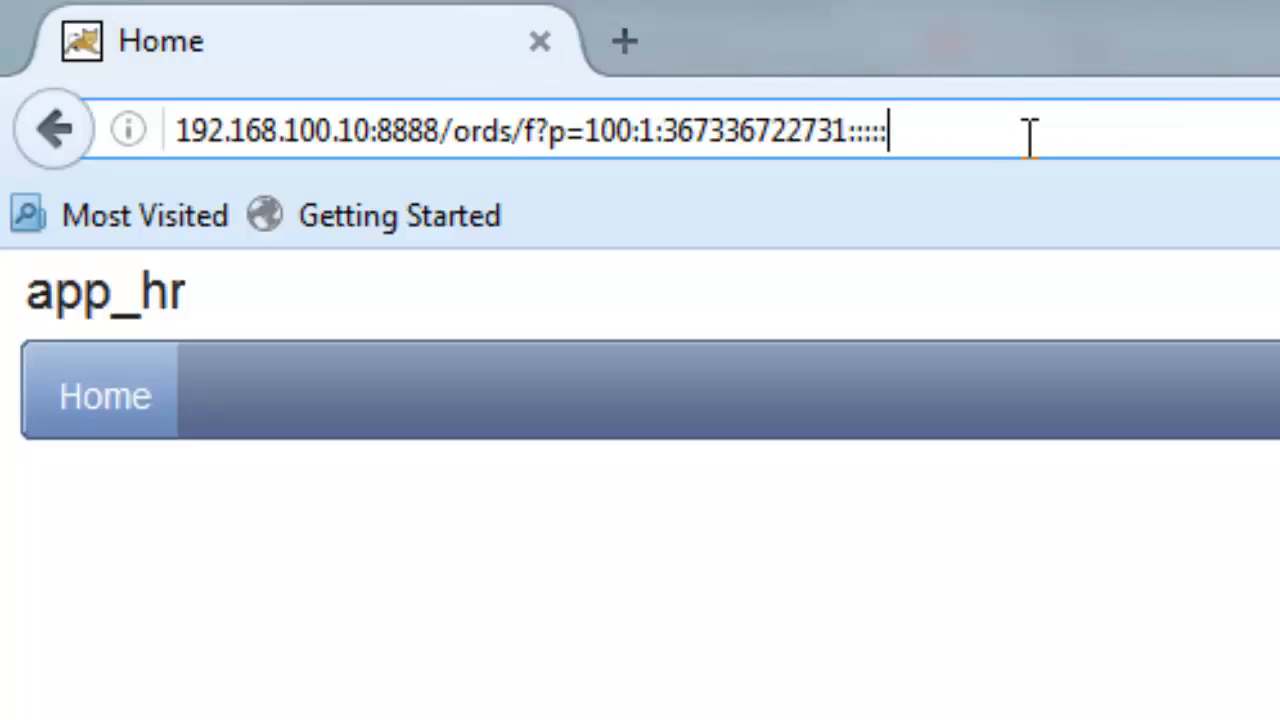
- Step through the page address and select the session number, then deselect it
{"action": "key", "text": "Left"}
{"action": "key", "text": "Left"}
{"action": "key", "text": "Left"}
{"action": "key", "text": "Left"}
{"action": "key", "text": "Left"}
{"action": "key", "text": "Left"}
{"action": "key", "text": "Left"}
{"action": "key", "text": "Left"}
{"action": "key", "text": "Left"}
{"action": "key", "text": "Left"}
{"action": "key", "text": "Left"}
{"action": "key", "text": "Left"}
{"action": "key", "text": "Left"}
{"action": "key", "text": "Left"}
{"action": "key", "text": "Left"}
{"action": "key", "text": "Left"}
{"action": "key", "text": "Left"}
{"action": "key", "text": "Left"}
{"action": "key", "text": "Left"}
{"action": "key", "text": "Left"}
{"action": "key", "text": "Left"}
{"action": "key", "text": "Left"}
{"action": "key", "text": "Left"}
{"action": "key", "text": "Left"}
{"action": "key", "text": "Left"}
{"action": "key", "text": "Left"}
{"action": "key", "text": "Left"}
{"action": "key", "text": "Left"}
{"action": "key", "text": "Left"}
{"action": "key", "text": "Left"}
{"action": "key", "text": "Left"}
{"action": "key", "text": "Left"}
{"action": "key", "text": "Left"}
{"action": "key", "text": "Left"}
{"action": "key", "text": "Left"}
{"action": "key", "text": "Left"}
{"action": "key", "text": "Right"}
{"action": "key", "text": "Right"}
{"action": "key", "text": "Right"}
{"action": "key", "text": "Right"}
{"action": "key", "text": "Right"}
{"action": "key", "text": "Right"}
{"action": "key", "text": "Right"}
{"action": "key", "text": "Right"}
{"action": "key", "text": "Right"}
{"action": "key", "text": "Right"}
{"action": "key", "text": "Right"}
{"action": "key", "text": "Right"}
{"action": "key", "text": "Right"}
{"action": "key", "text": "Right"}
{"action": "key", "text": "Right"}
{"action": "key", "text": "Right"}
{"action": "key", "text": "Right"}
{"action": "key", "text": "Right"}
{"action": "key", "text": "Right"}
{"action": "key", "text": "Right"}
{"action": "key", "text": "Right"}
{"action": "key", "text": "Right"}
{"action": "key", "text": "Left"}
{"action": "key", "text": "Left"}
{"action": "key", "text": "Left"}
{"action": "key", "text": "Left"}
{"action": "key", "text": "Left"}
{"action": "key", "text": "Left"}
{"action": "key", "text": "shift+Right"}
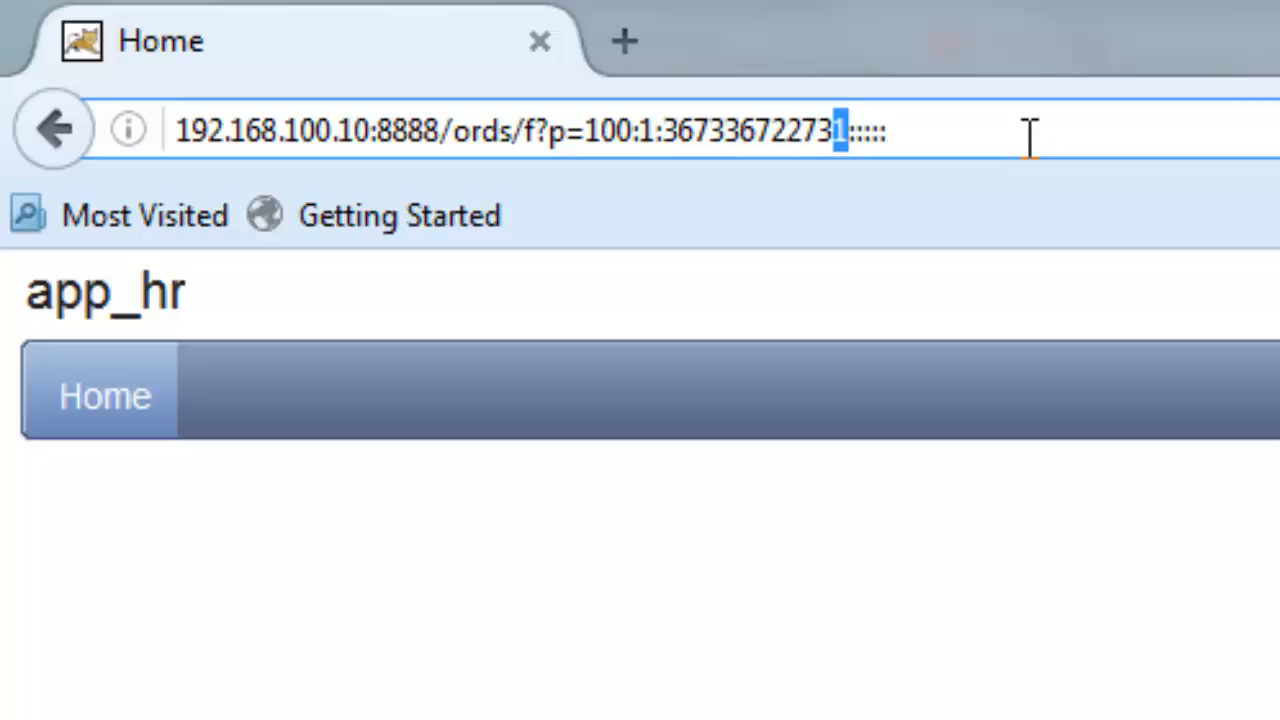
{"action": "key", "text": "shift+Left"}
{"action": "key", "text": "shift+Left"}
{"action": "key", "text": "shift+Left"}
{"action": "key", "text": "shift+Left"}
{"action": "key", "text": "shift+Left"}
{"action": "key", "text": "shift+Left"}
{"action": "key", "text": "shift+Left"}
{"action": "key", "text": "shift+Left"}
{"action": "key", "text": "shift+Left"}
{"action": "key", "text": "shift+Left"}
{"action": "key", "text": "shift+Left"}
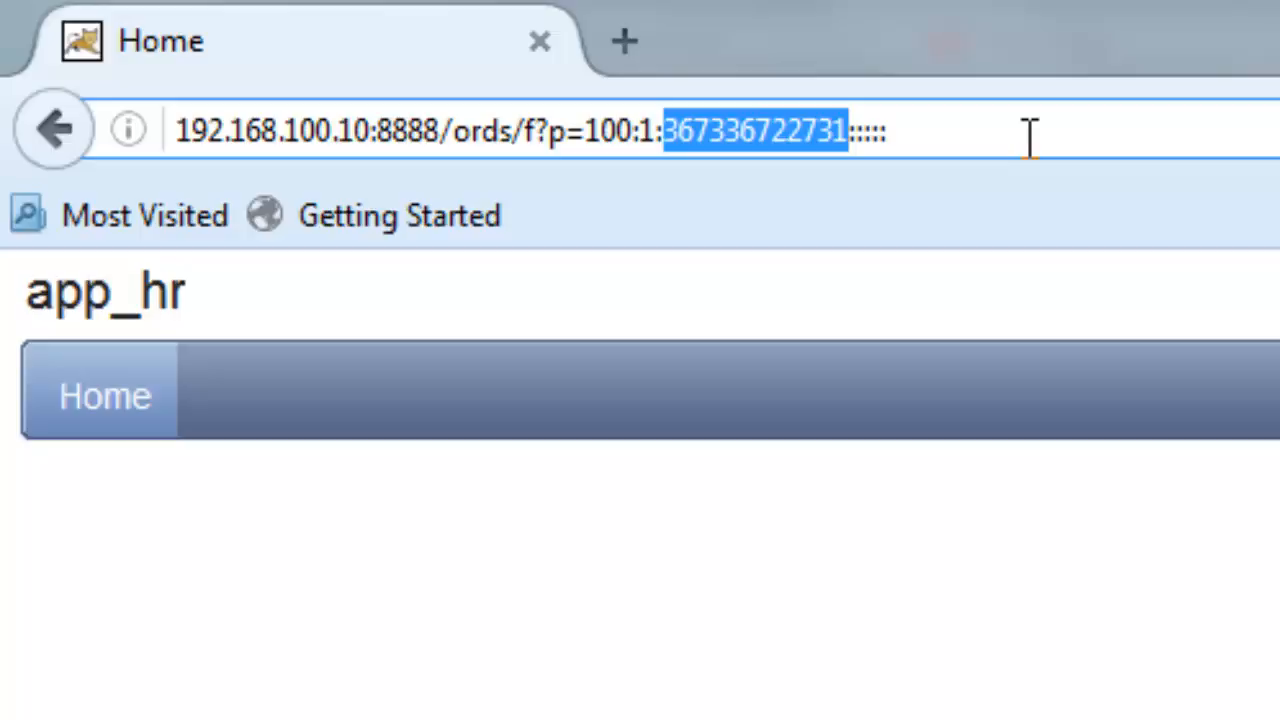
{"action": "left_click", "coordinate": [1030, 137]}
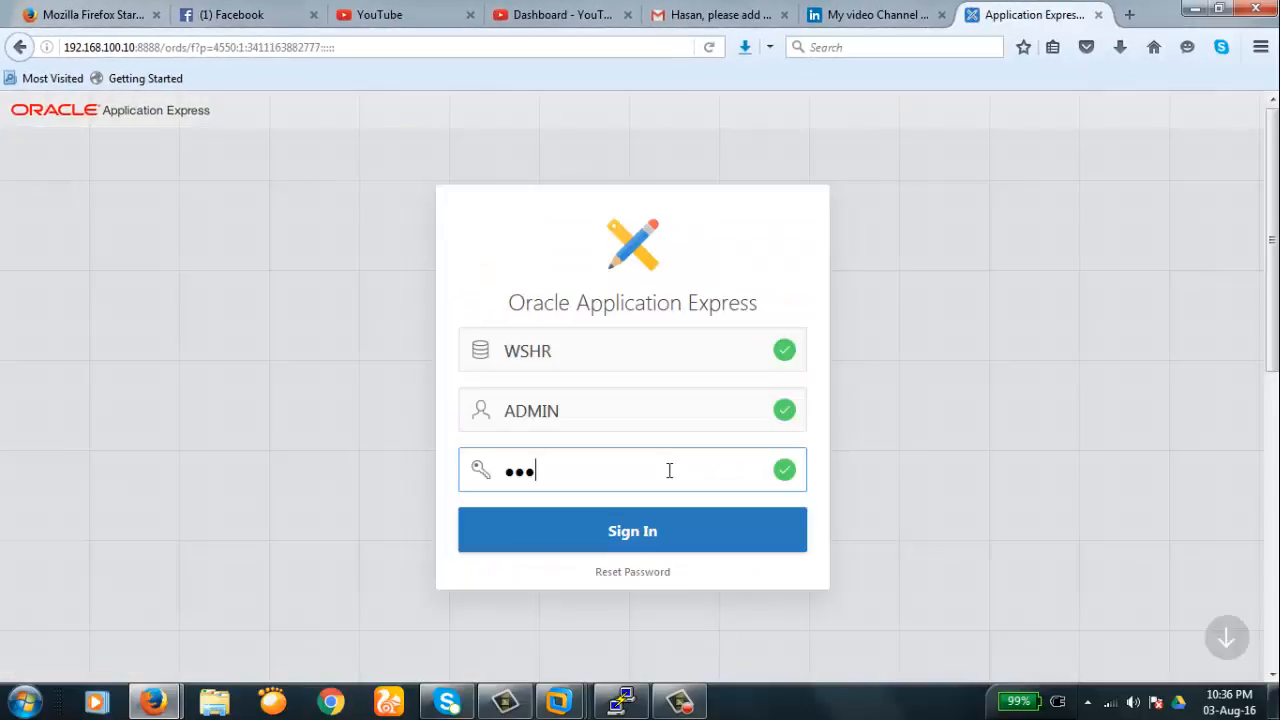
- Sign in to the workspace and open app_hr's Edit Application Properties page
{"action": "type", "text": "***"}
{"action": "key", "text": "Return"}
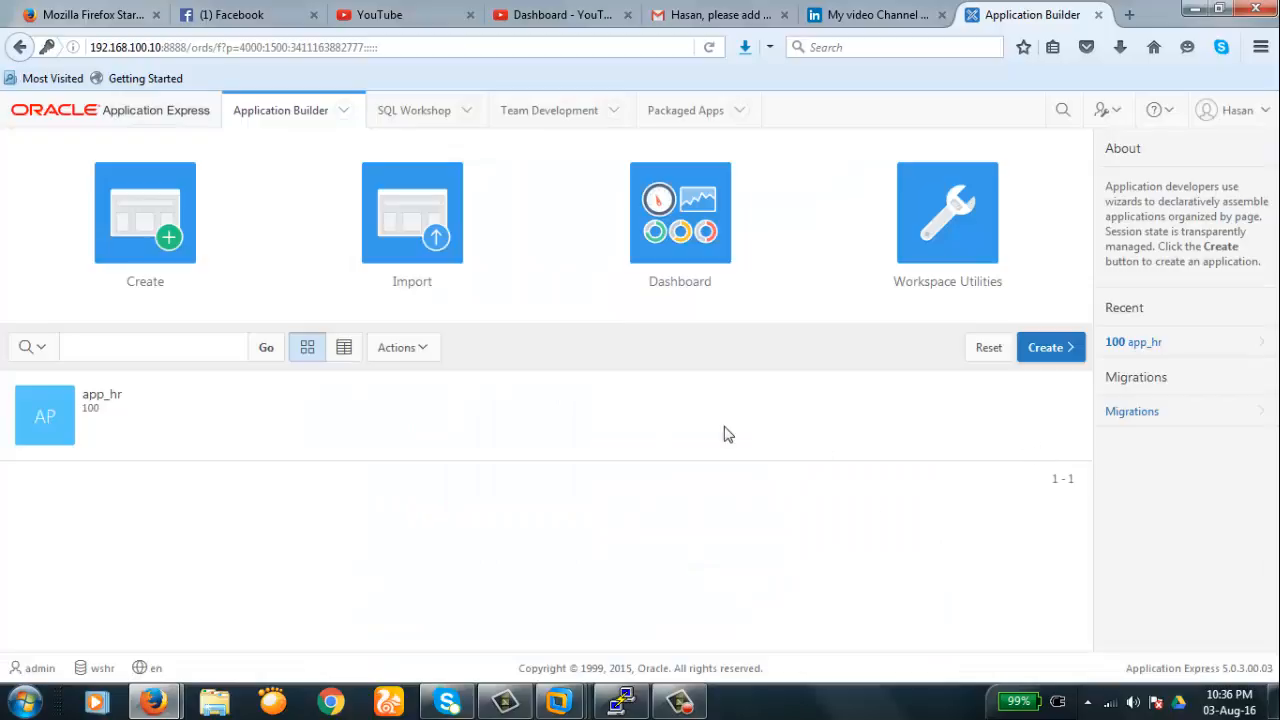
{"action": "left_click", "coordinate": [57, 417]}
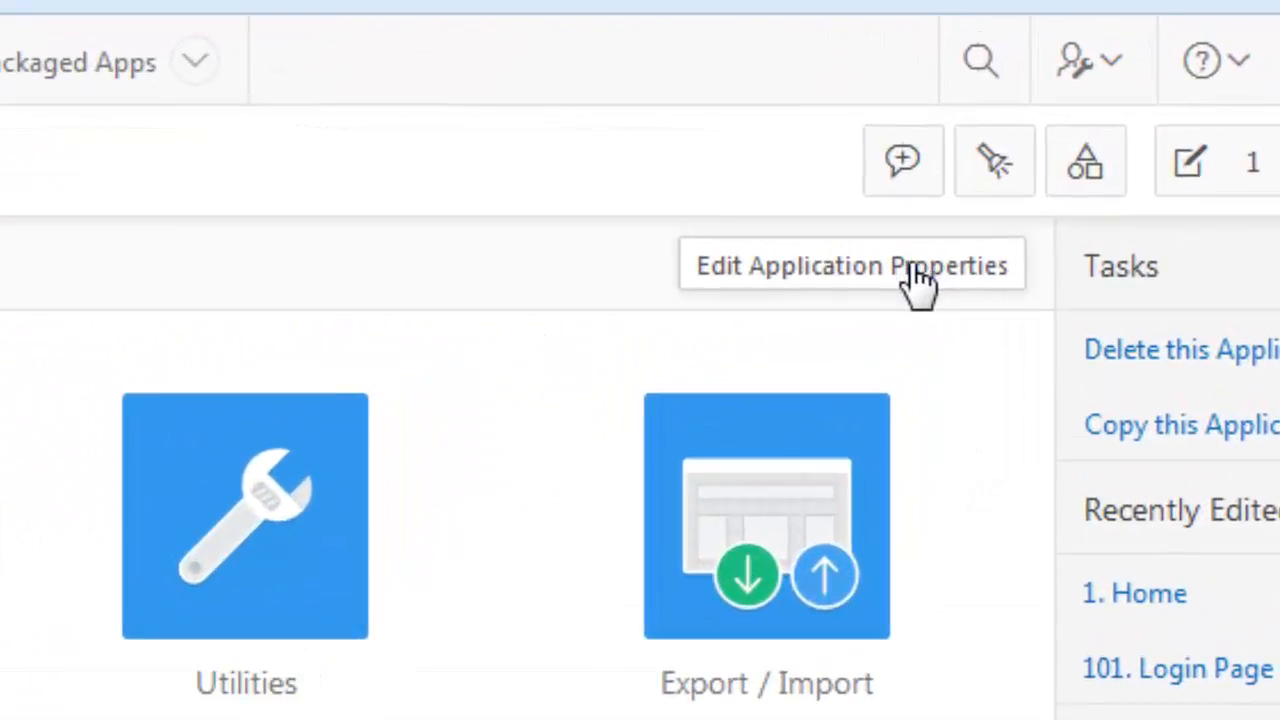
{"action": "left_click", "coordinate": [915, 285]}
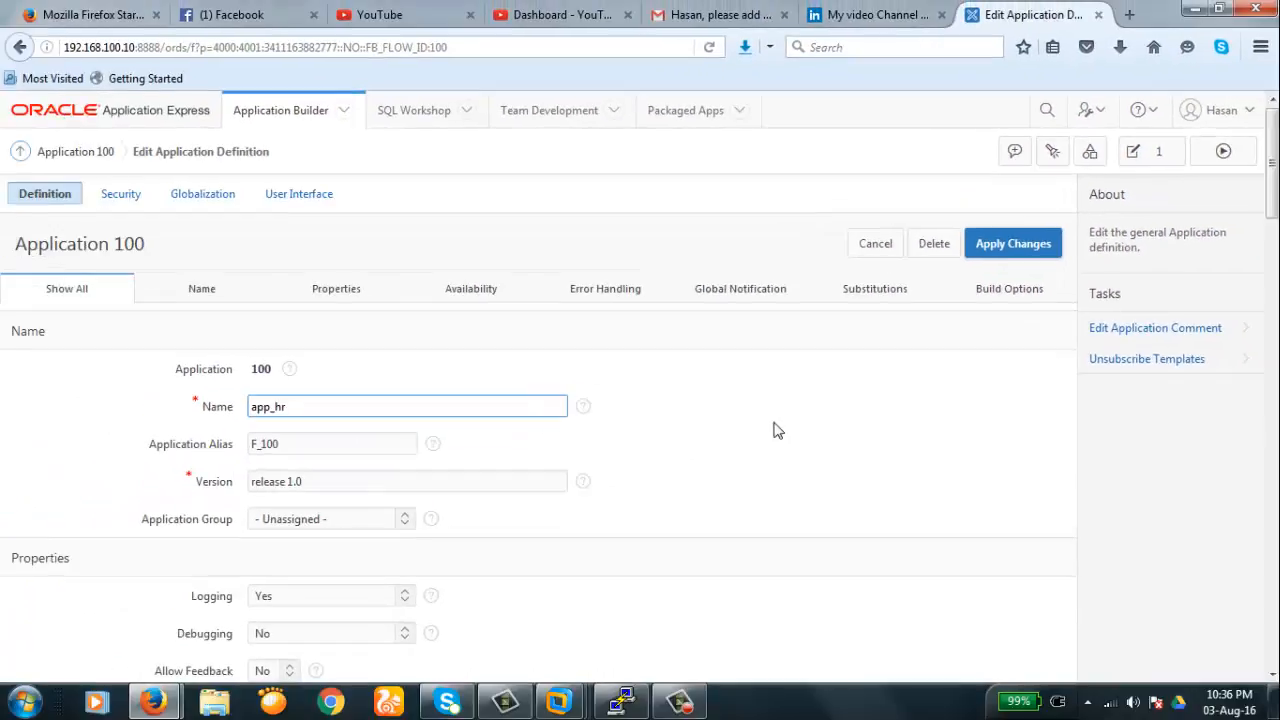
- Replace the F_100 application alias with testapp and apply the changes
{"action": "left_click", "coordinate": [795, 438]}
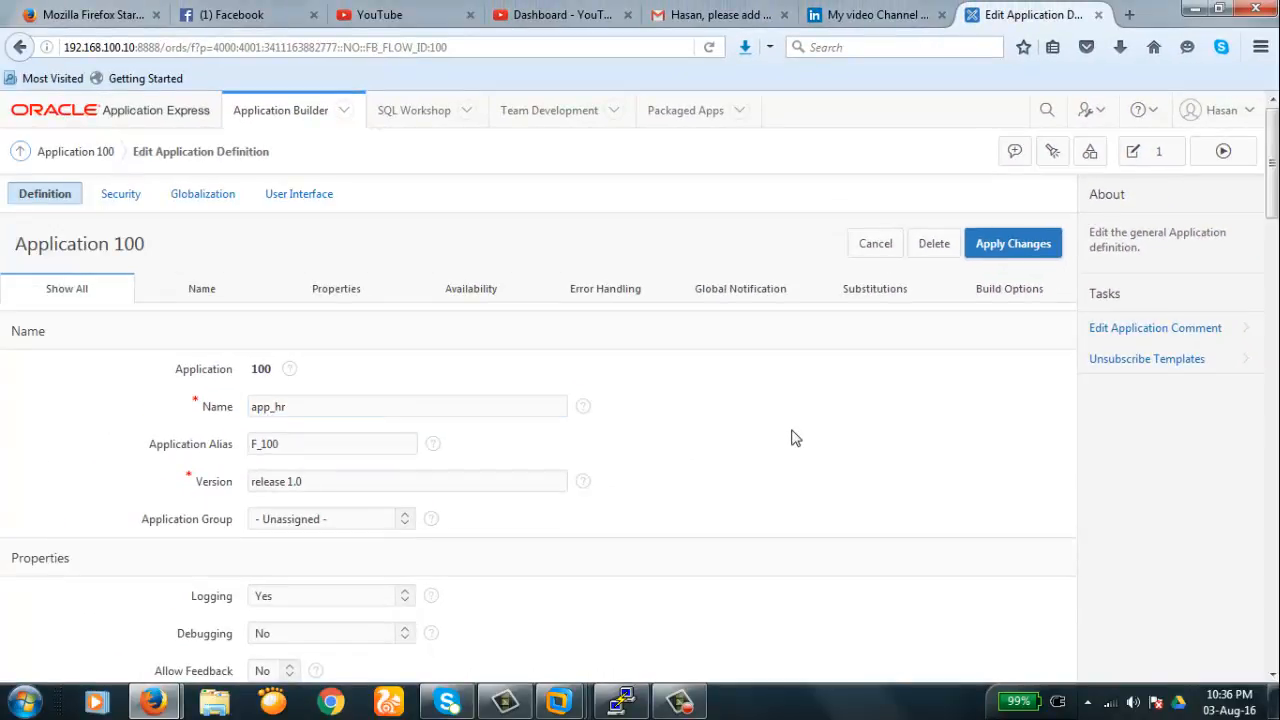
{"action": "left_click", "coordinate": [295, 446]}
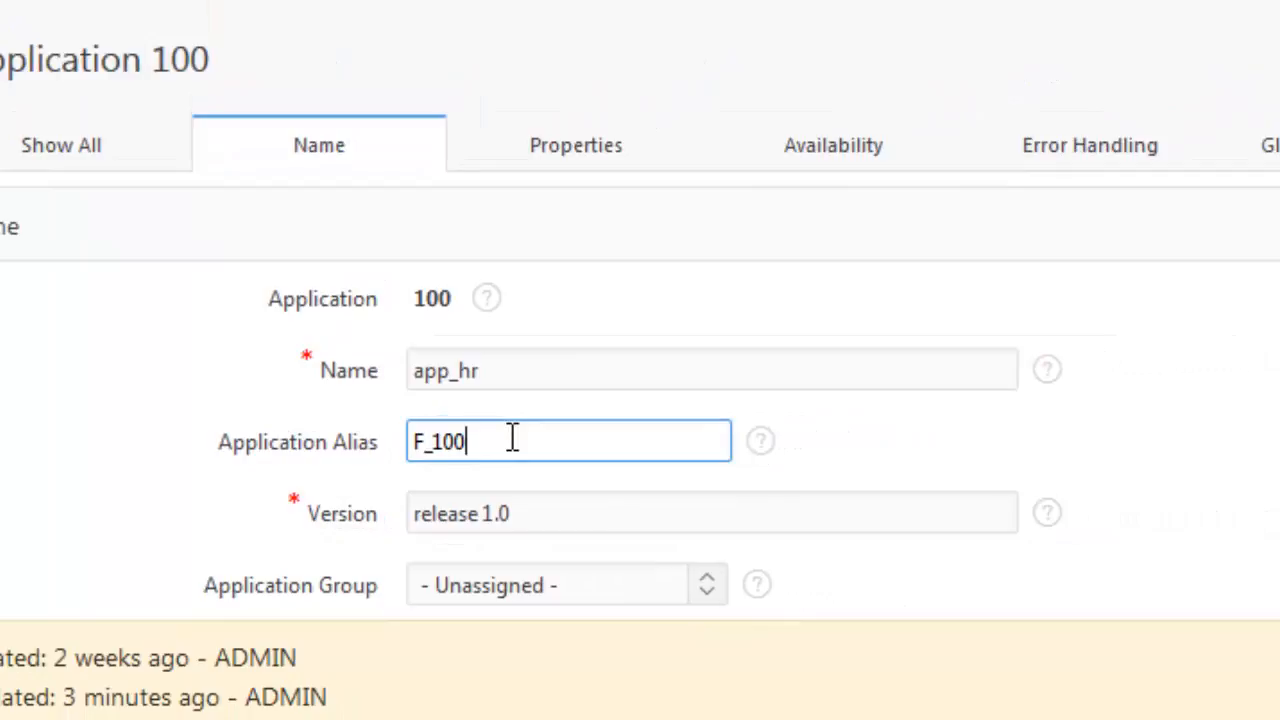
{"action": "key", "text": "BackSpace"}
{"action": "key", "text": "BackSpace"}
{"action": "key", "text": "BackSpace"}
{"action": "key", "text": "BackSpace"}
{"action": "key", "text": "BackSpace"}
{"action": "type", "text": "test"}
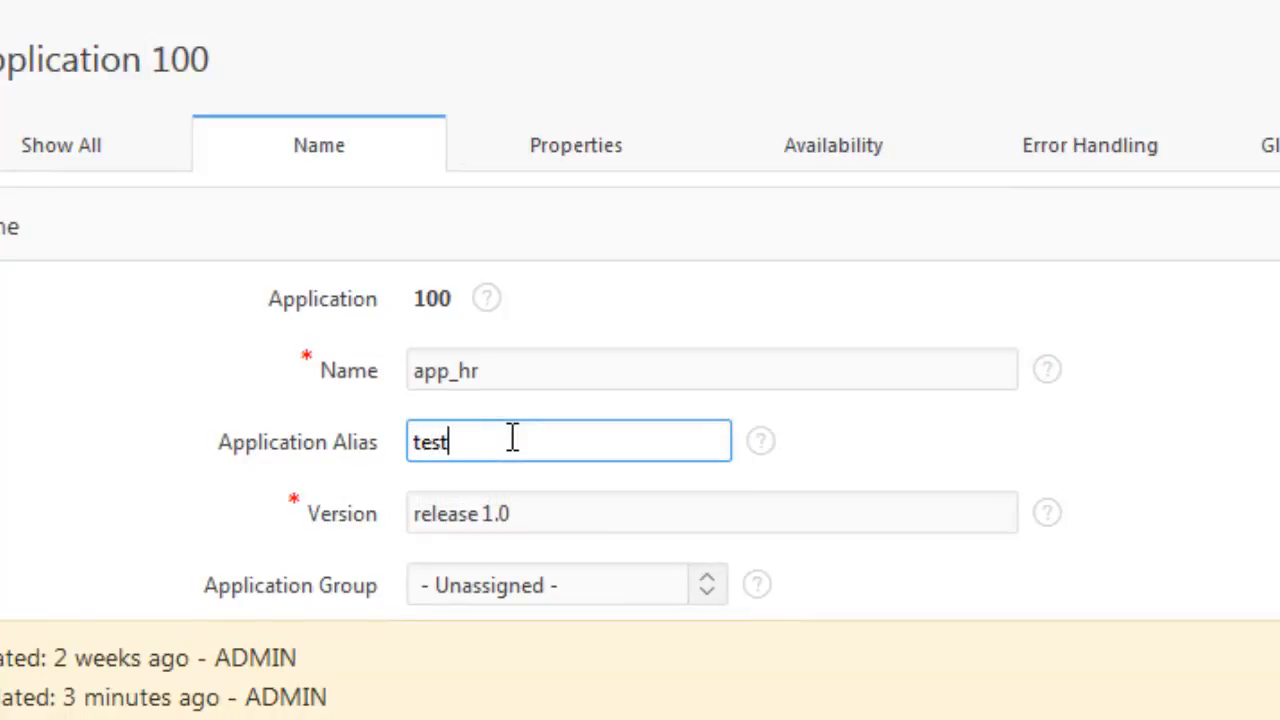
{"action": "type", "text": "app"}
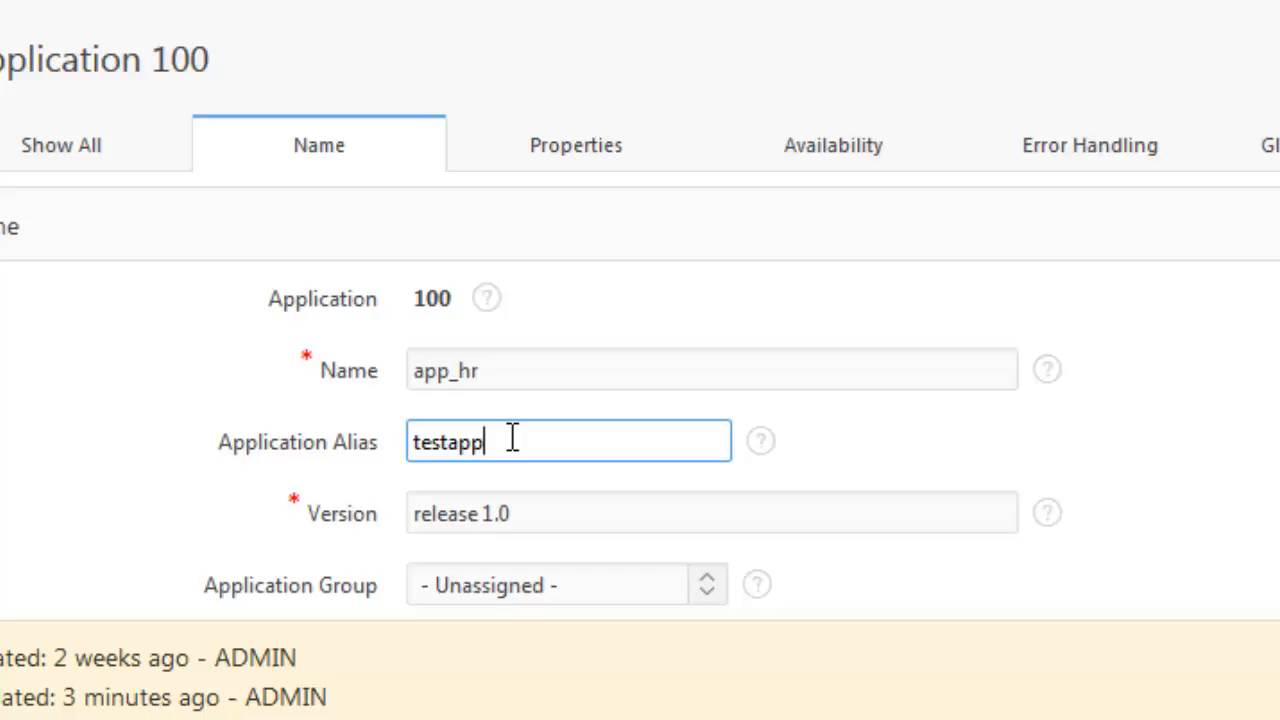
{"action": "left_click", "coordinate": [1037, 335]}
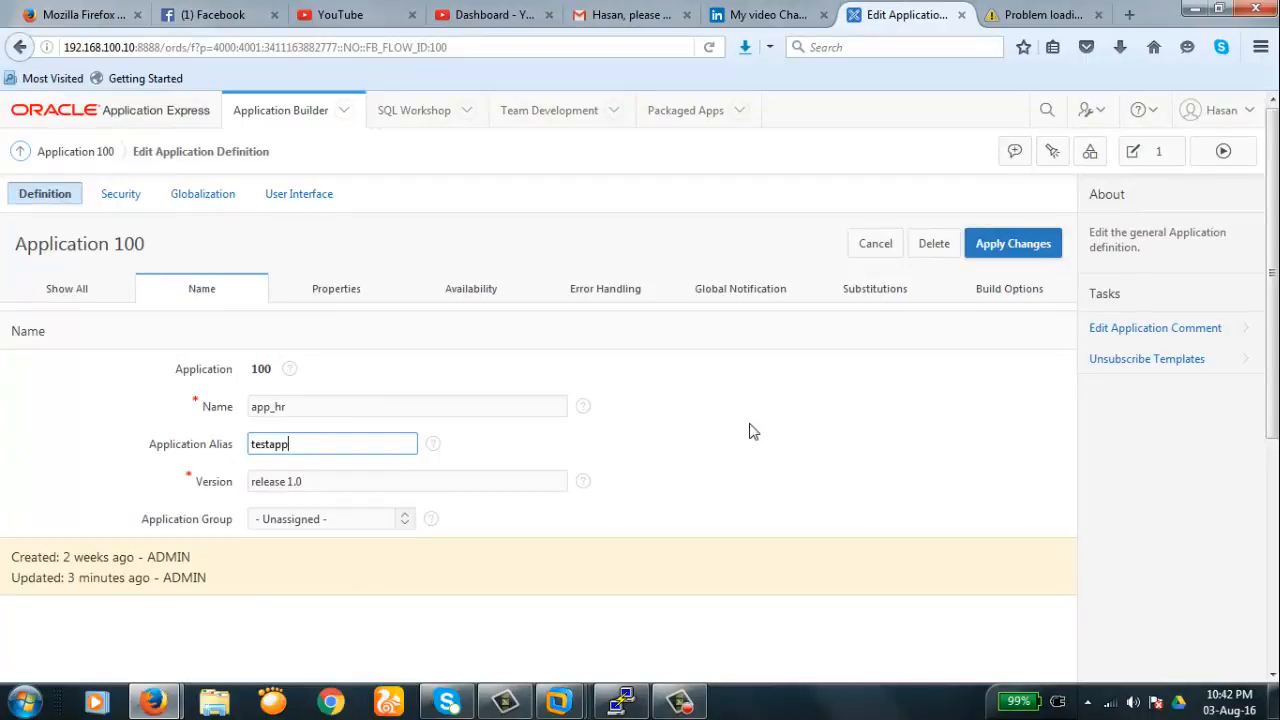
{"action": "left_click", "coordinate": [1017, 251]}
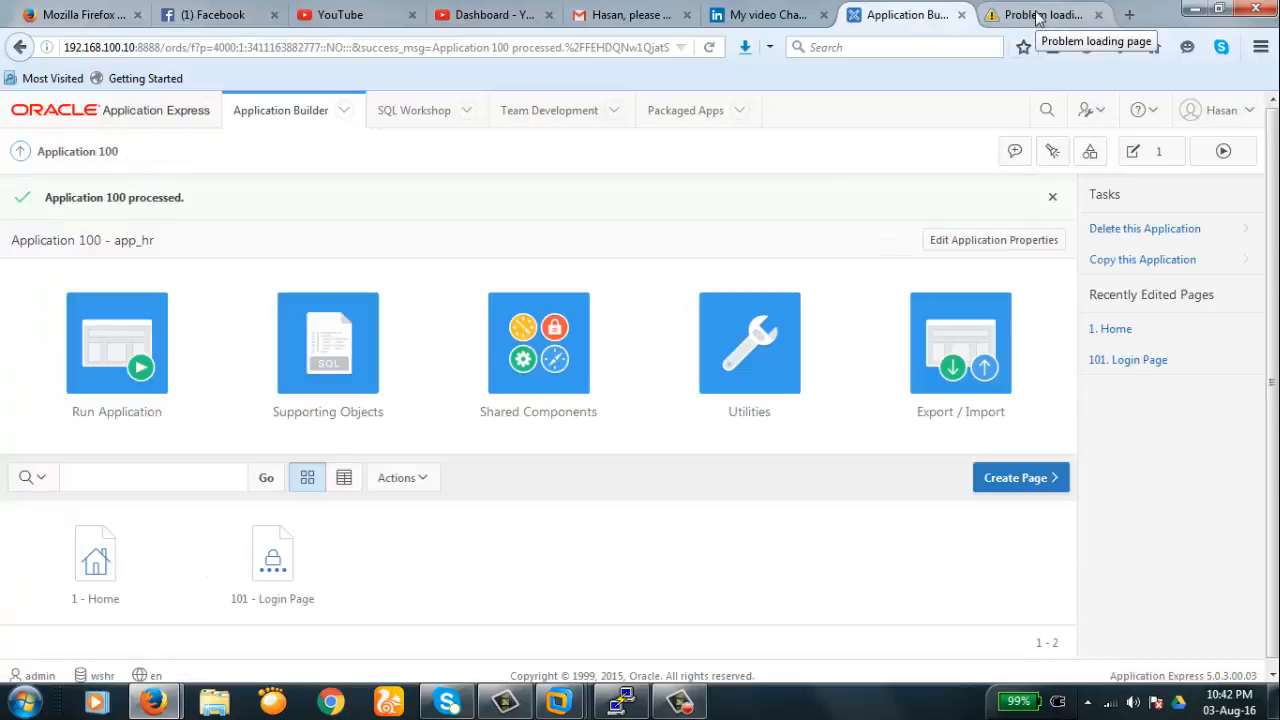
- Run app_hr and log in as admin with the account password
{"action": "left_click", "coordinate": [130, 358]}
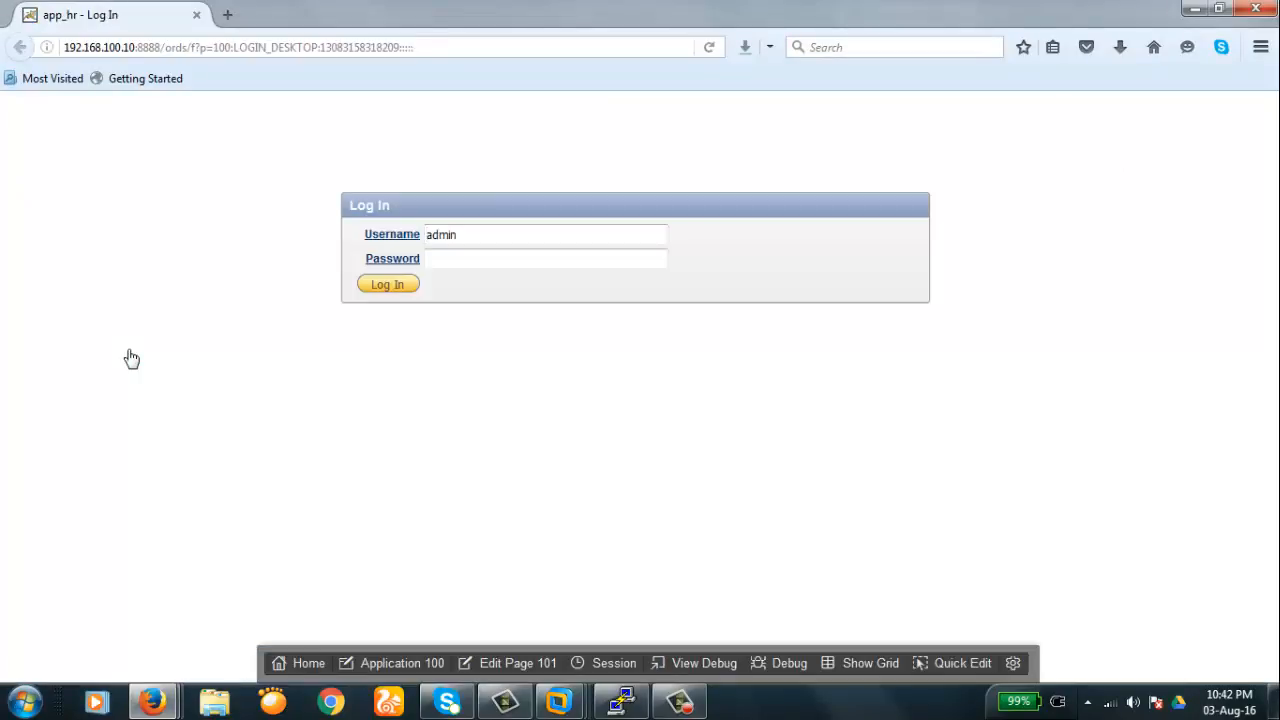
{"action": "left_click", "coordinate": [510, 258]}
{"action": "left_click", "coordinate": [510, 259]}
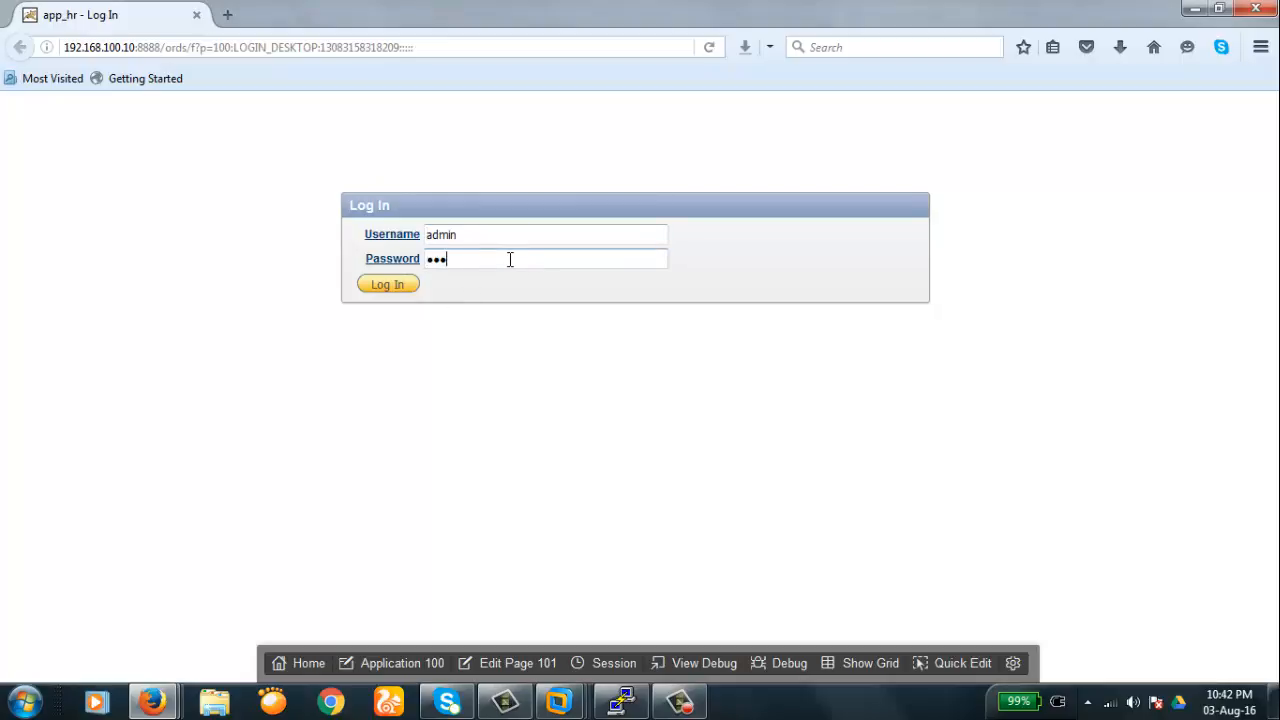
{"action": "type", "text": "oracle123"}
{"action": "key", "text": "Return"}
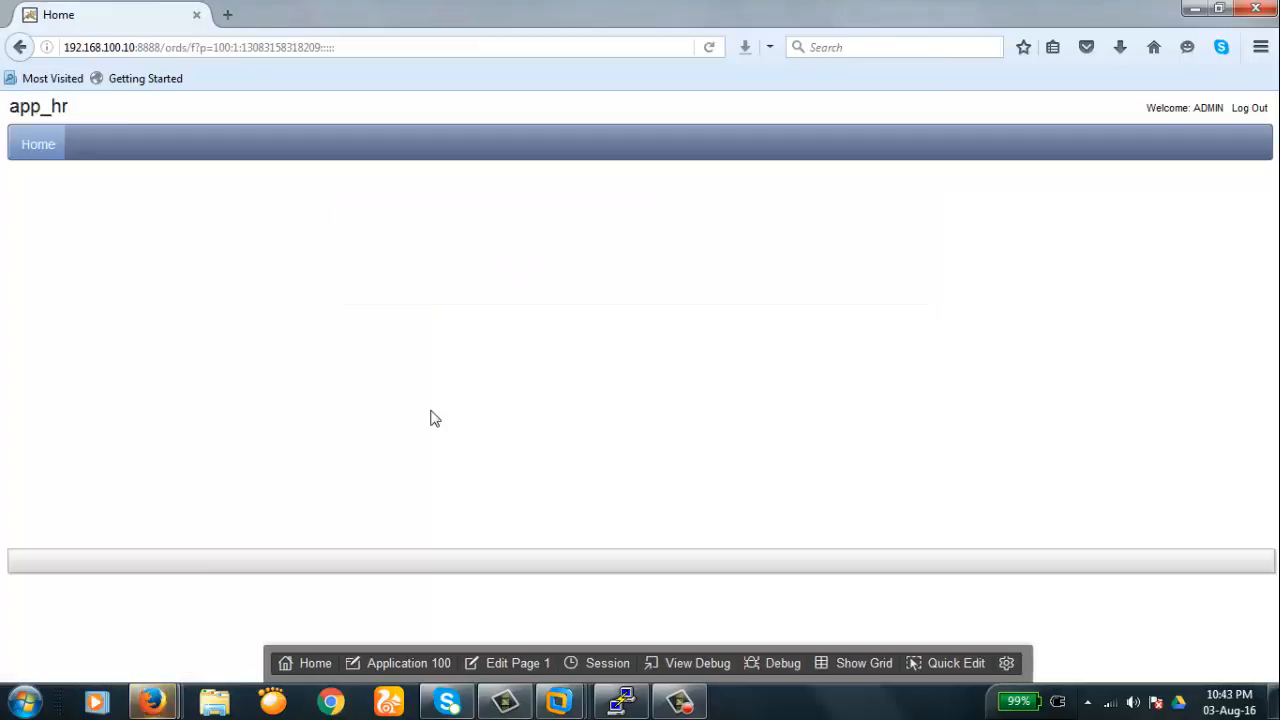
- Replace the application number in the URL with the alias testapp and load it
{"action": "left_click", "coordinate": [455, 46]}
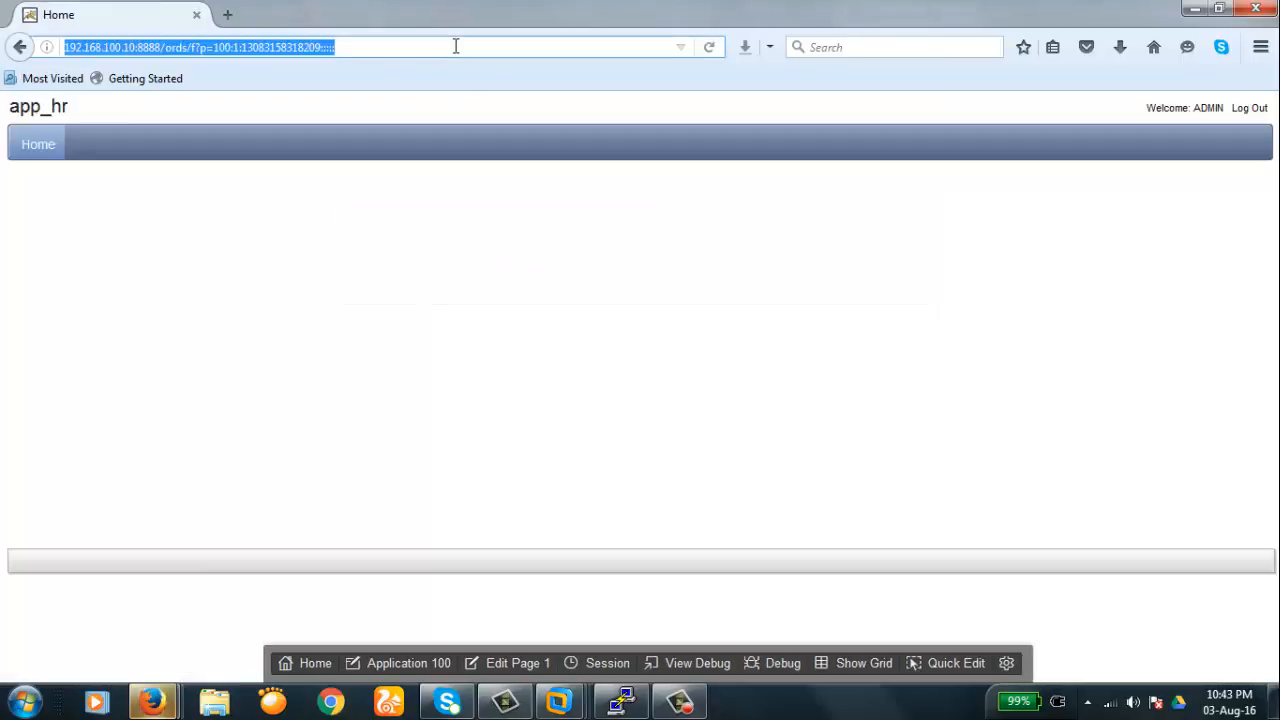
{"action": "double_click", "coordinate": [455, 46]}
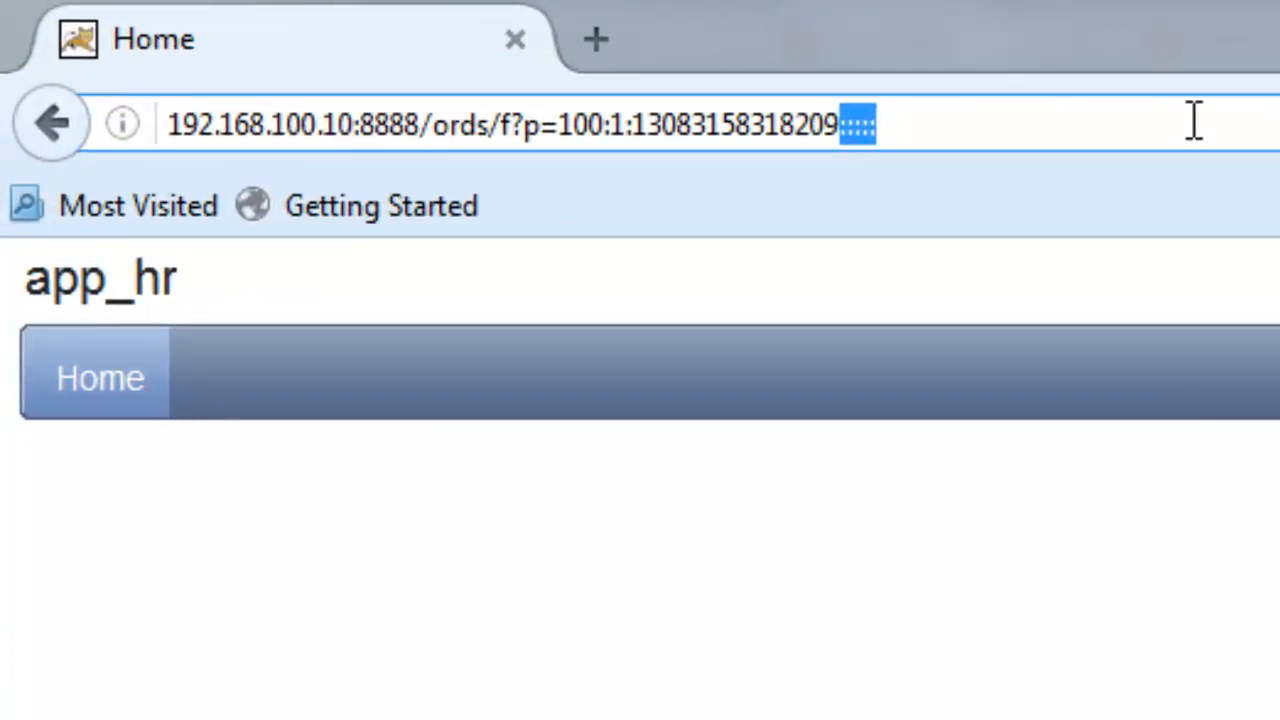
{"action": "key", "text": "BackSpace"}
{"action": "key", "text": "BackSpace"}
{"action": "key", "text": "BackSpace"}
{"action": "key", "text": "BackSpace"}
{"action": "key", "text": "BackSpace"}
{"action": "key", "text": "BackSpace"}
{"action": "key", "text": "BackSpace"}
{"action": "key", "text": "BackSpace"}
{"action": "key", "text": "BackSpace"}
{"action": "key", "text": "BackSpace"}
{"action": "key", "text": "BackSpace"}
{"action": "key", "text": "BackSpace"}
{"action": "key", "text": "BackSpace"}
{"action": "key", "text": "BackSpace"}
{"action": "key", "text": "BackSpace"}
{"action": "key", "text": "BackSpace"}
{"action": "key", "text": "BackSpace"}
{"action": "key", "text": "BackSpace"}
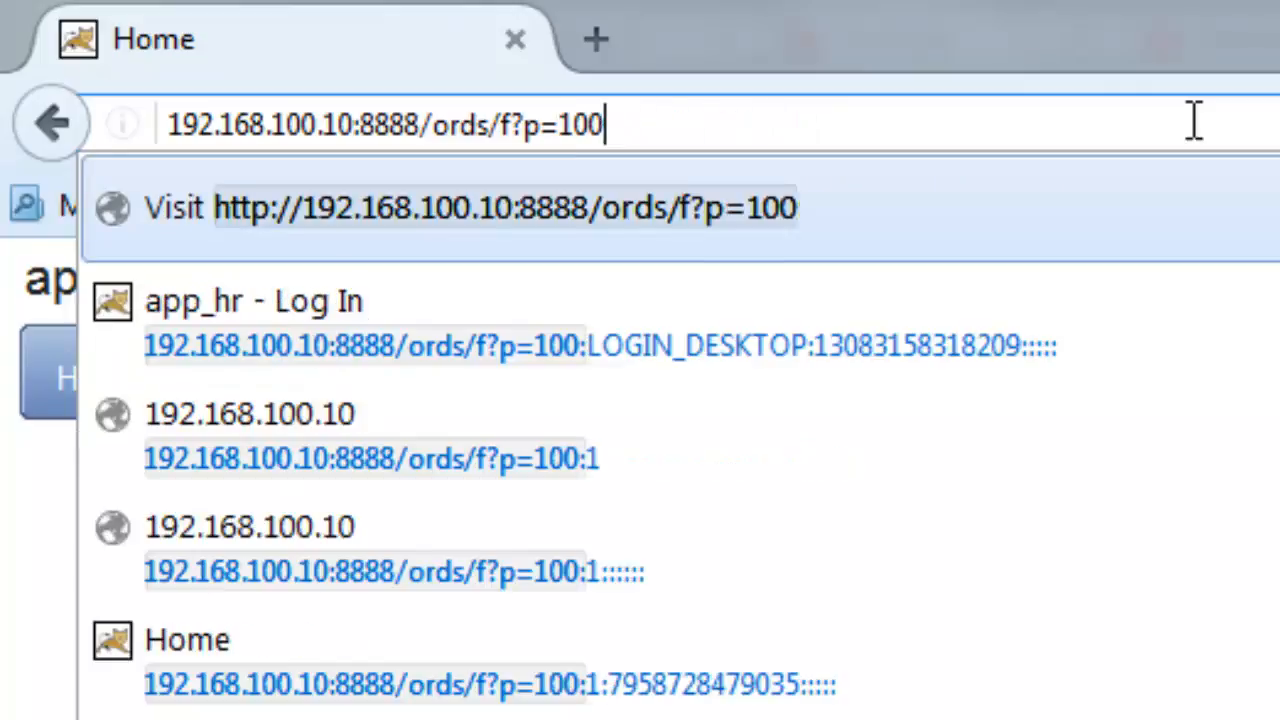
{"action": "key", "text": "BackSpace"}
{"action": "key", "text": "BackSpace"}
{"action": "key", "text": "BackSpace"}
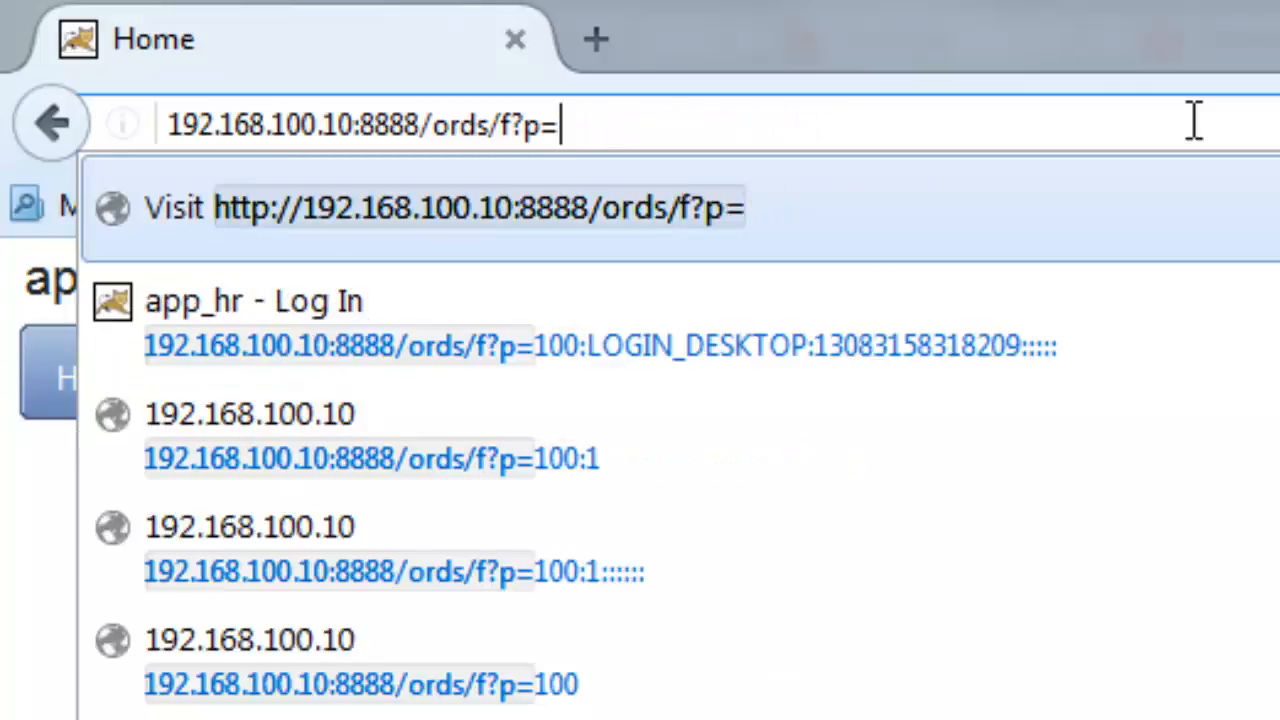
{"action": "type", "text": "testa"}
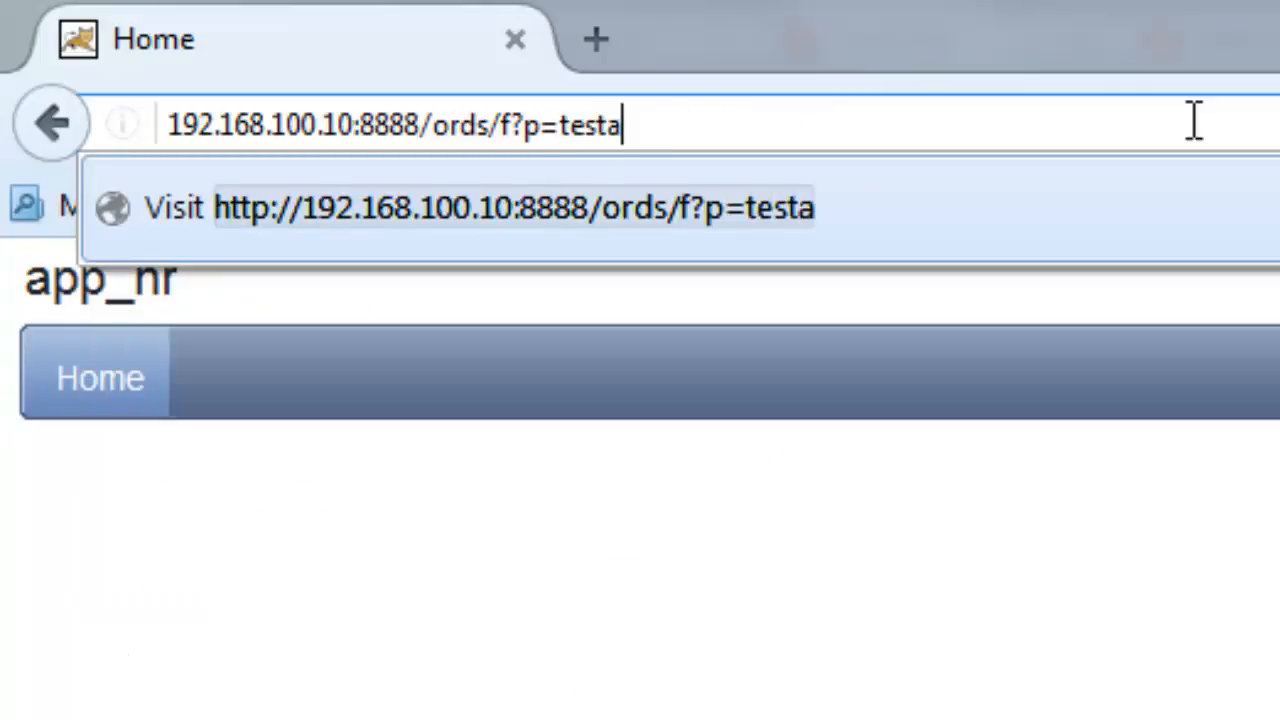
{"action": "type", "text": "pp"}
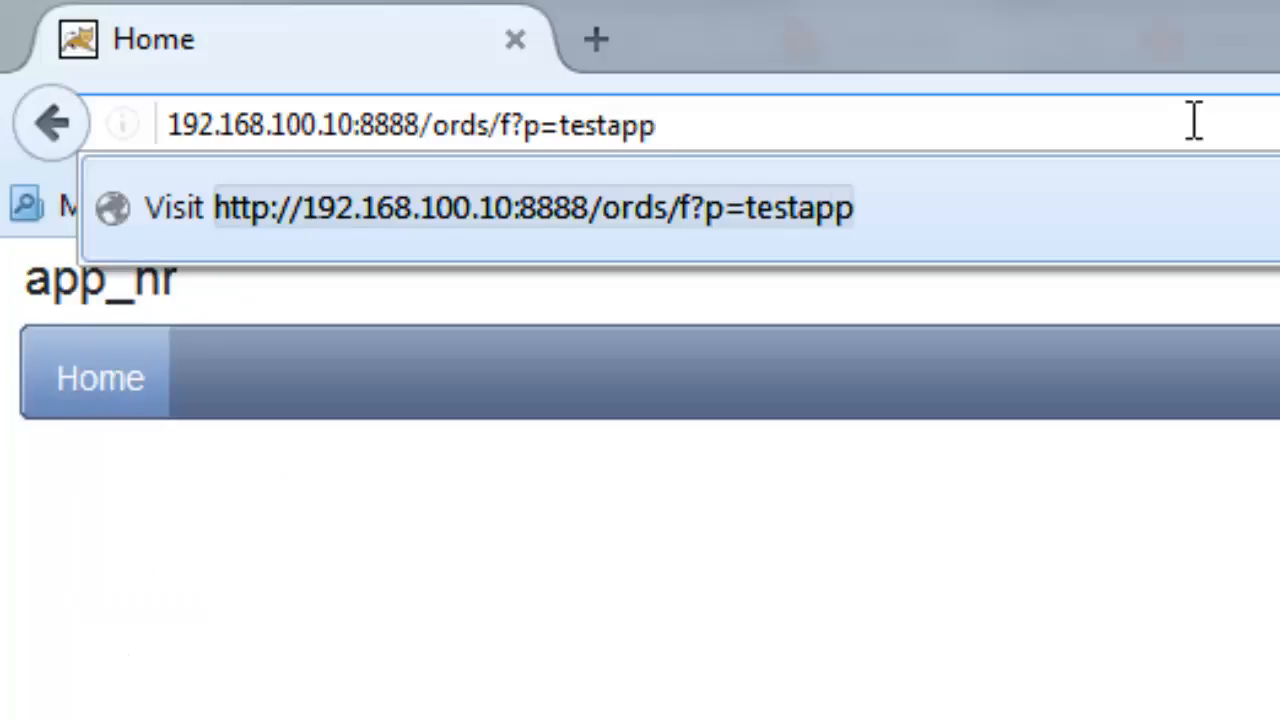
{"action": "key", "text": "Return"}
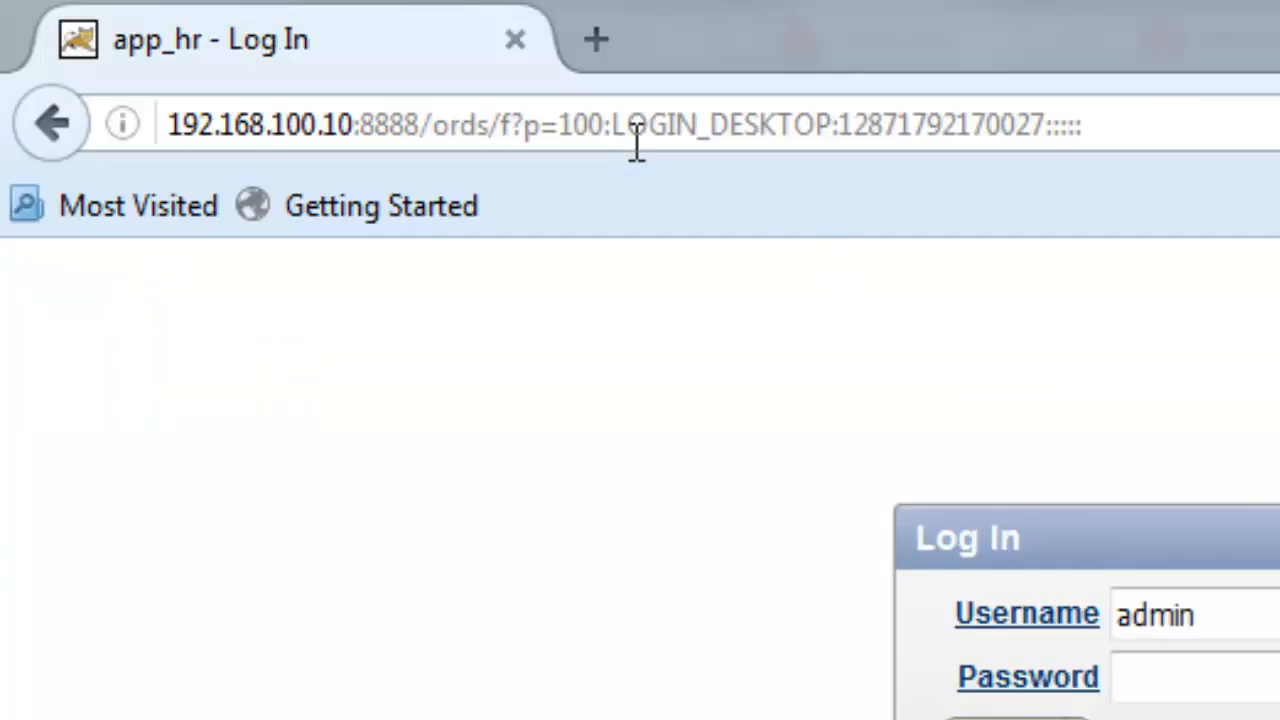
- Highlight the application number 100 in the login page address
{"action": "left_click", "coordinate": [568, 125]}
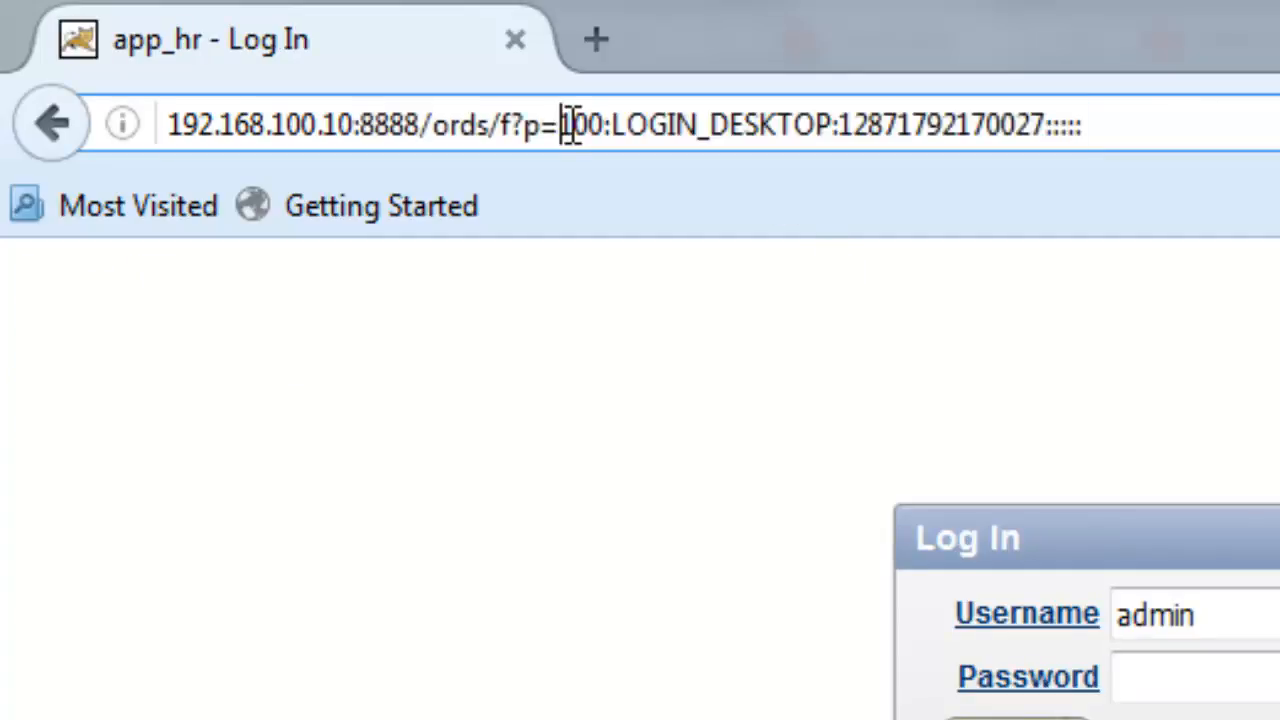
{"action": "left_click", "coordinate": [1169, 137]}
{"action": "left_click_drag", "start_coordinate": [560, 137], "coordinate": [605, 128]}
{"action": "left_click", "coordinate": [1169, 120]}
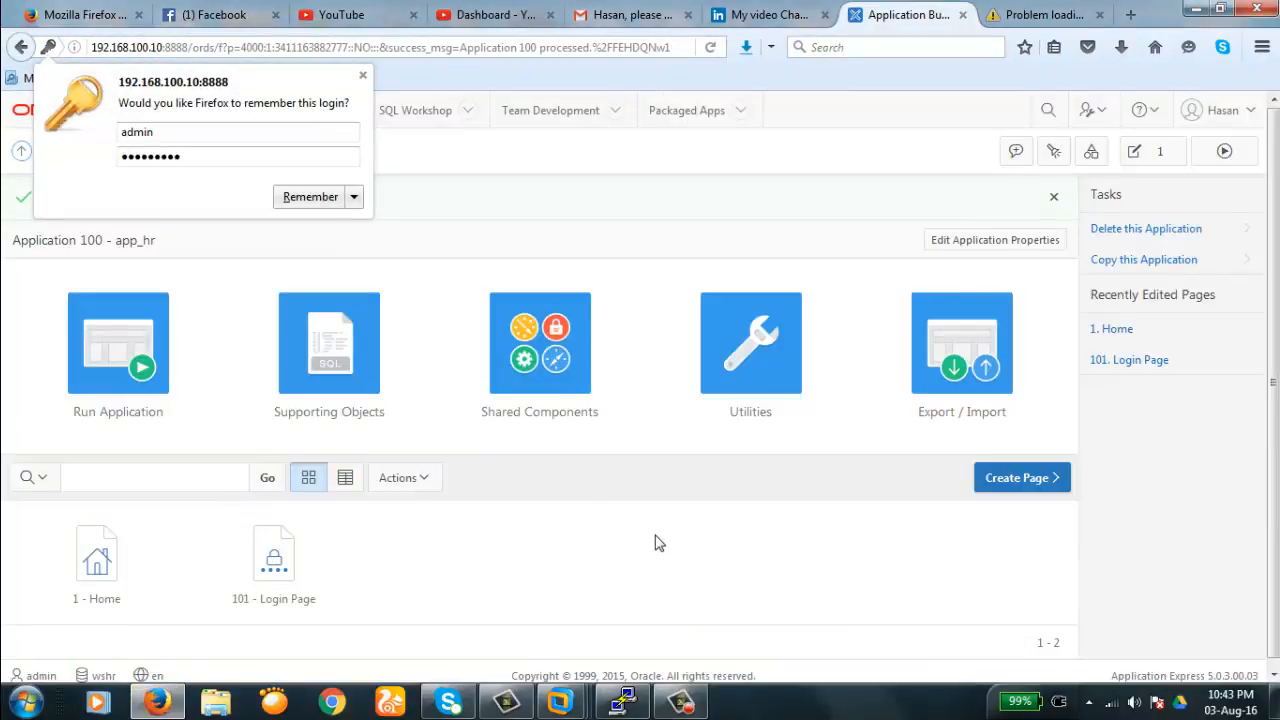
- Dismiss Firefox's remember-login prompt and open page 1 - Home for editing
{"action": "left_click", "coordinate": [363, 77]}
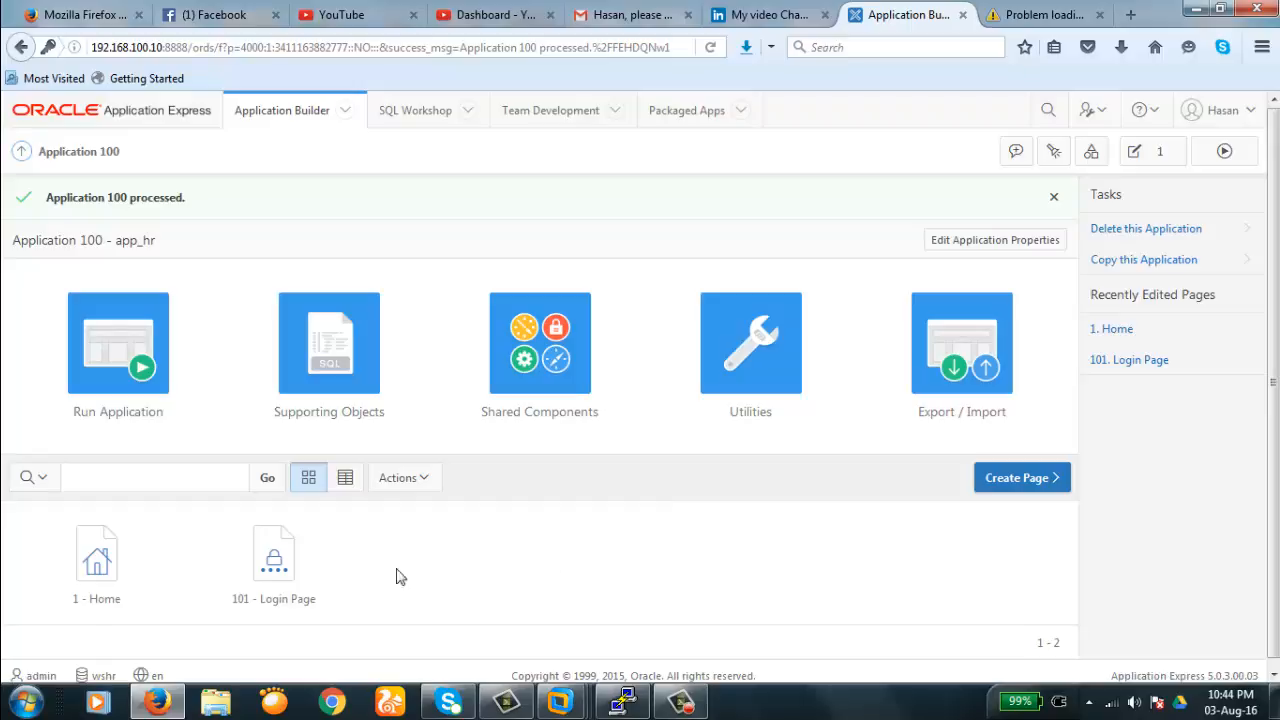
{"action": "left_click", "coordinate": [99, 565]}
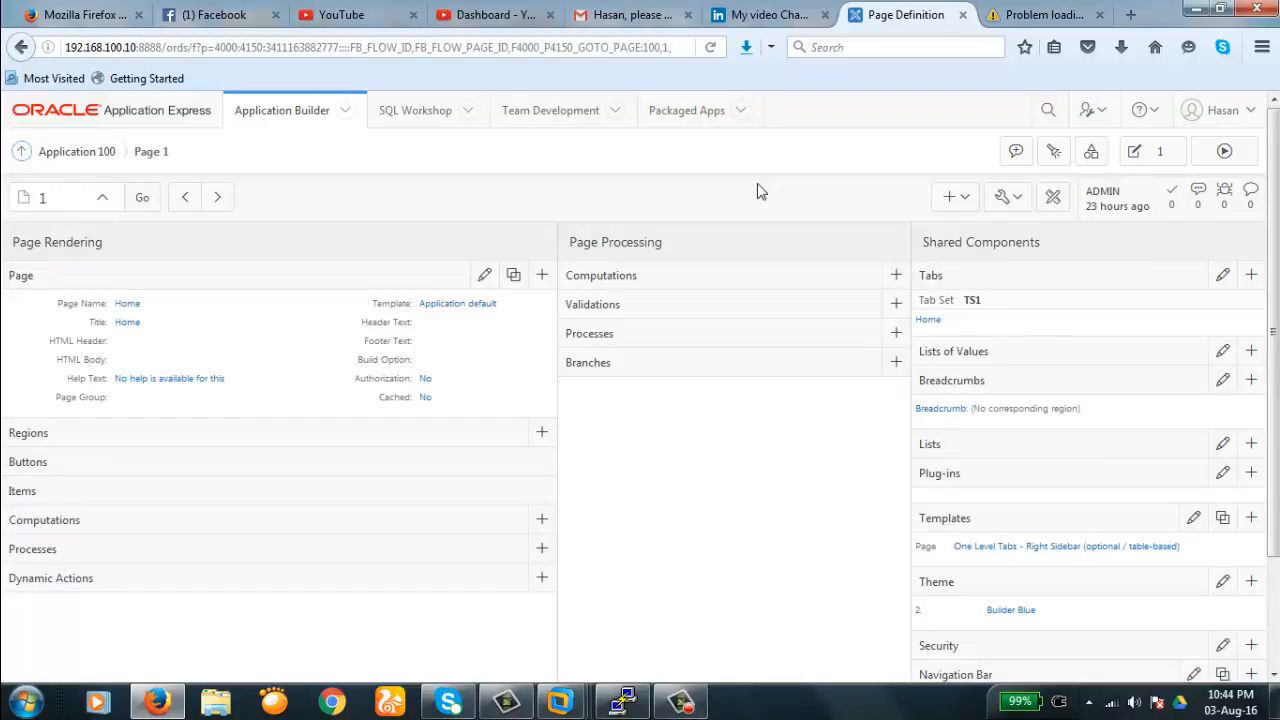
- Switch app_hr's page 1 to the Page Designer view
{"action": "left_click", "coordinate": [1054, 199]}
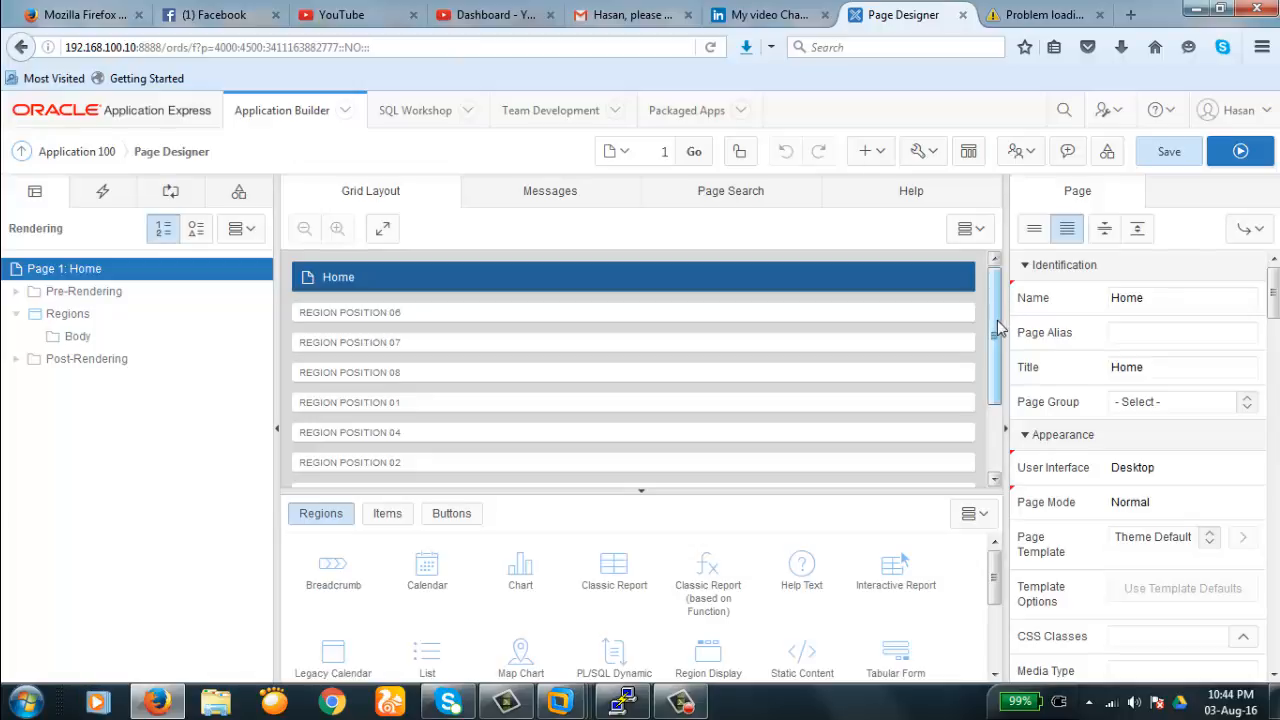
{"action": "left_click_drag", "start_coordinate": [1000, 325], "coordinate": [997, 355]}
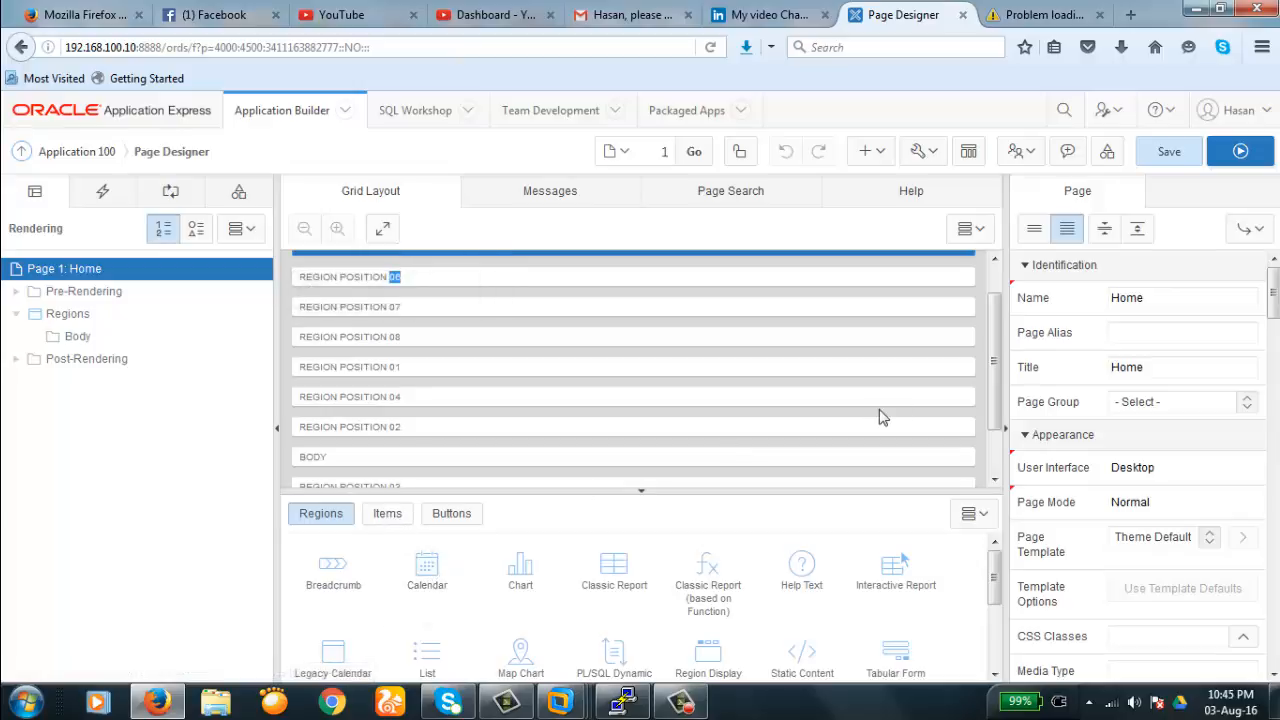
{"action": "left_click", "coordinate": [491, 306]}
{"action": "scroll", "coordinate": [990, 320], "scroll_direction": "up", "scroll_amount": 2}
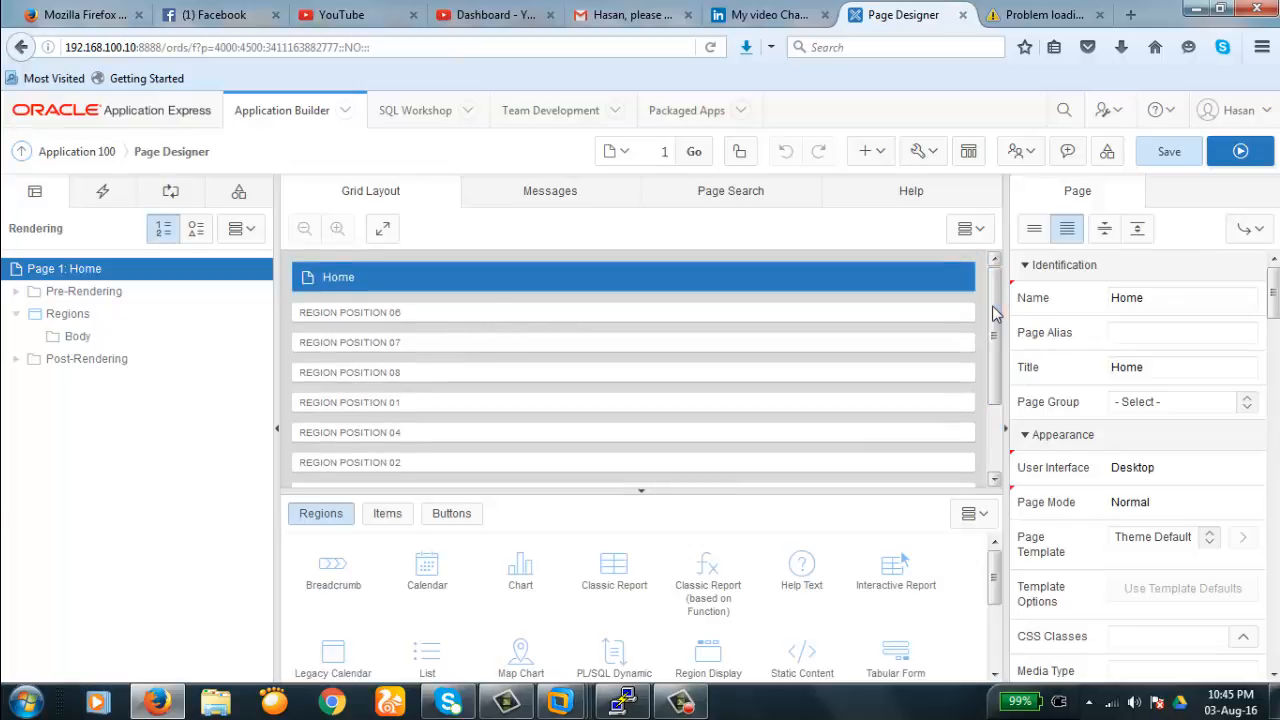
{"action": "scroll", "coordinate": [414, 440], "scroll_direction": "down", "scroll_amount": 2}
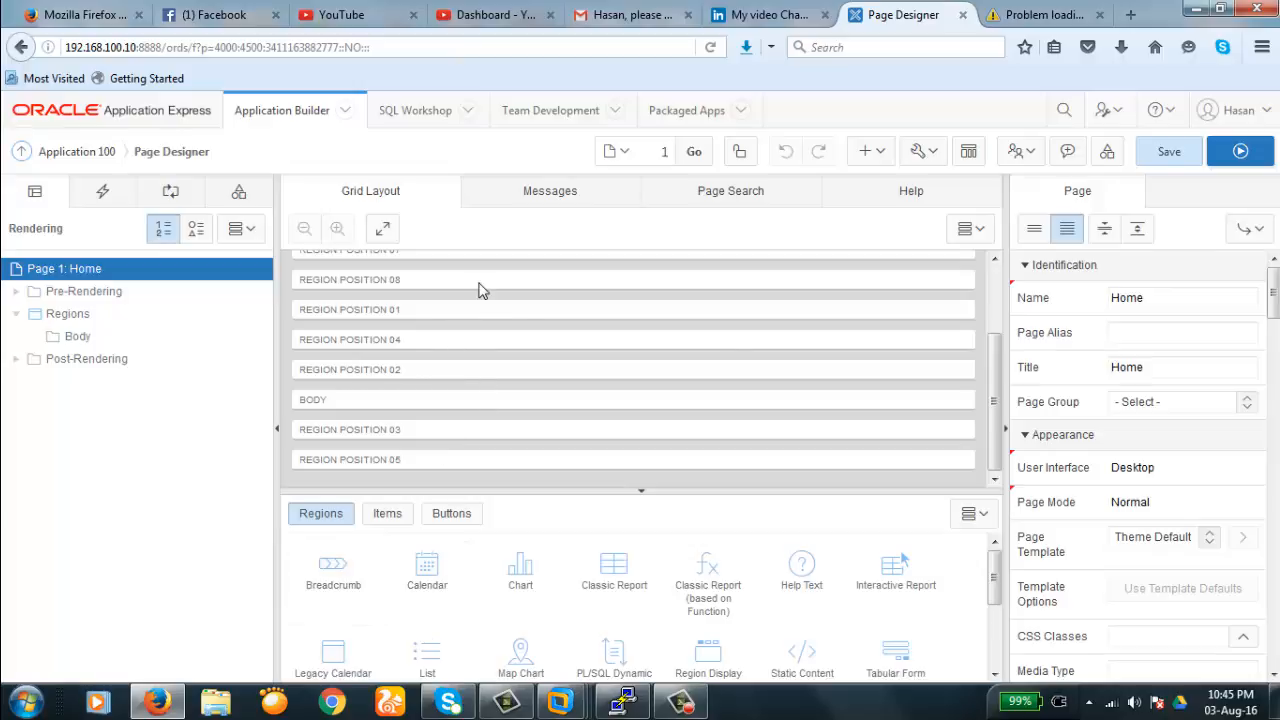
{"action": "scroll", "coordinate": [828, 380], "scroll_direction": "up", "scroll_amount": 3}
{"action": "mouse_move", "coordinate": [997, 300]}
{"action": "left_mouse_down"}
{"action": "mouse_move", "coordinate": [997, 400]}
{"action": "mouse_move", "coordinate": [999, 282]}
{"action": "left_mouse_up"}
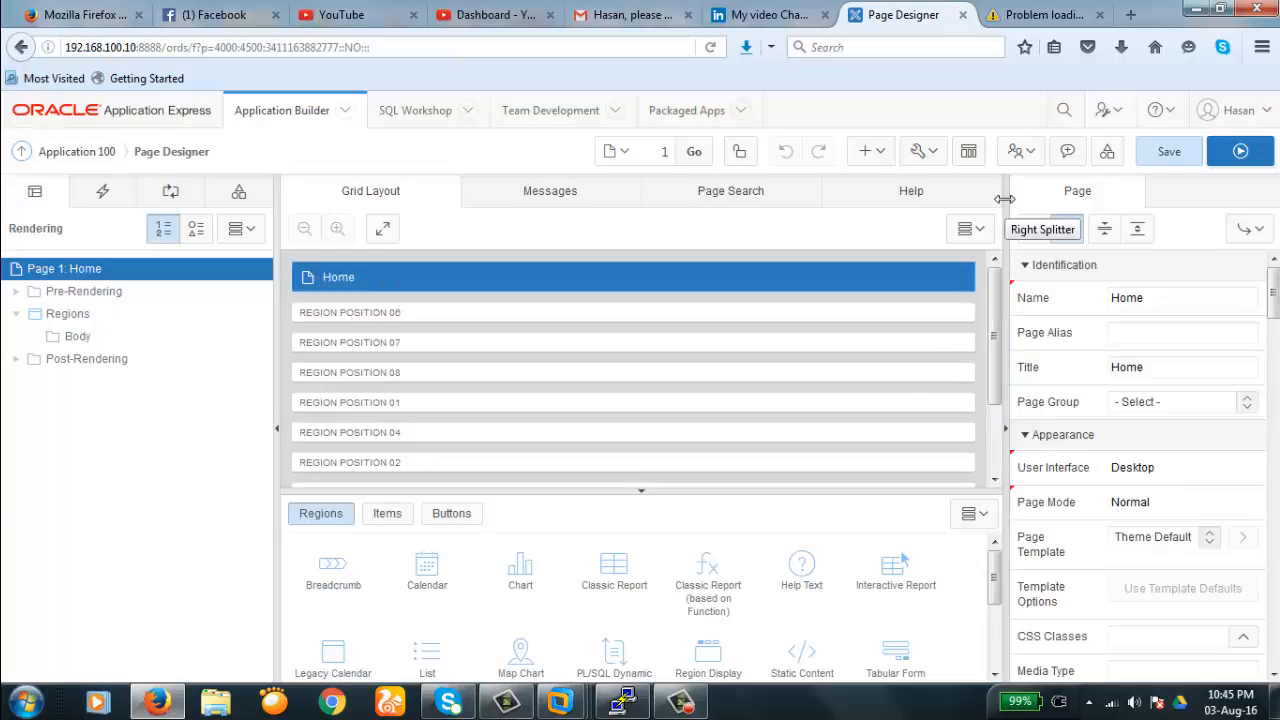
- Return page 1 to the classic Component View and scroll through its definition
{"action": "left_click", "coordinate": [969, 153]}
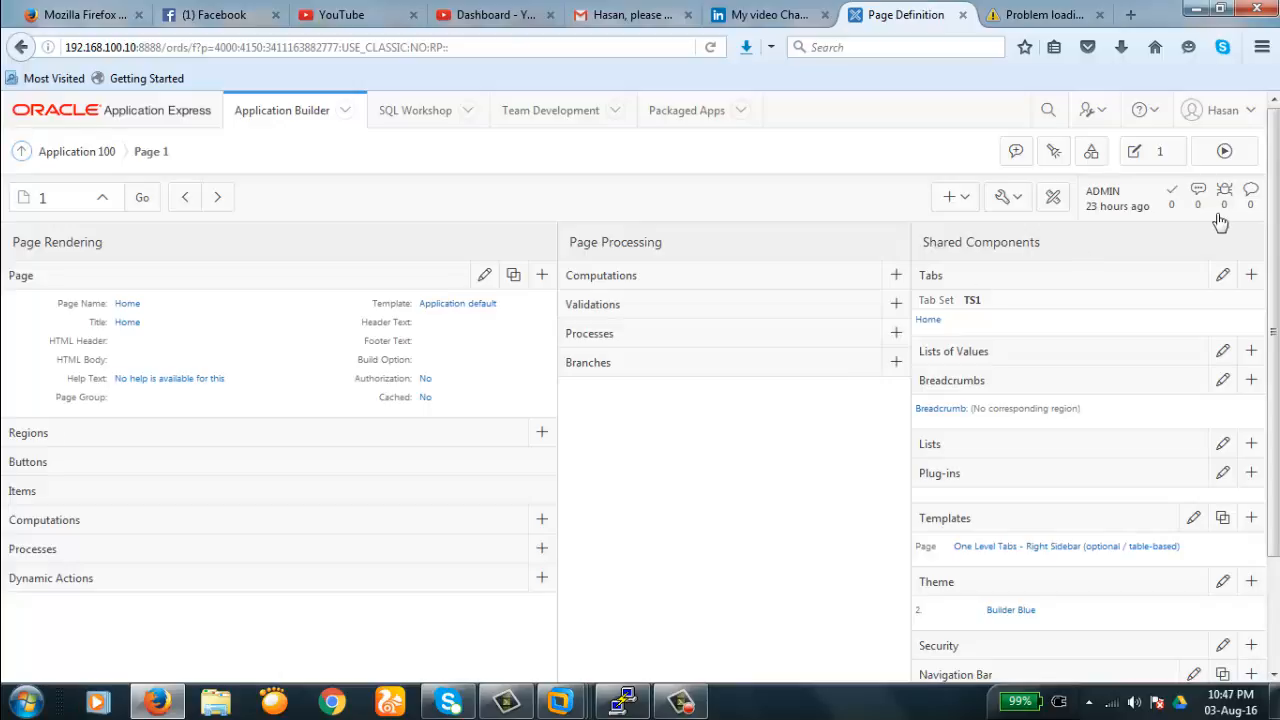
{"action": "scroll", "coordinate": [1276, 240], "scroll_direction": "down", "scroll_amount": 1}
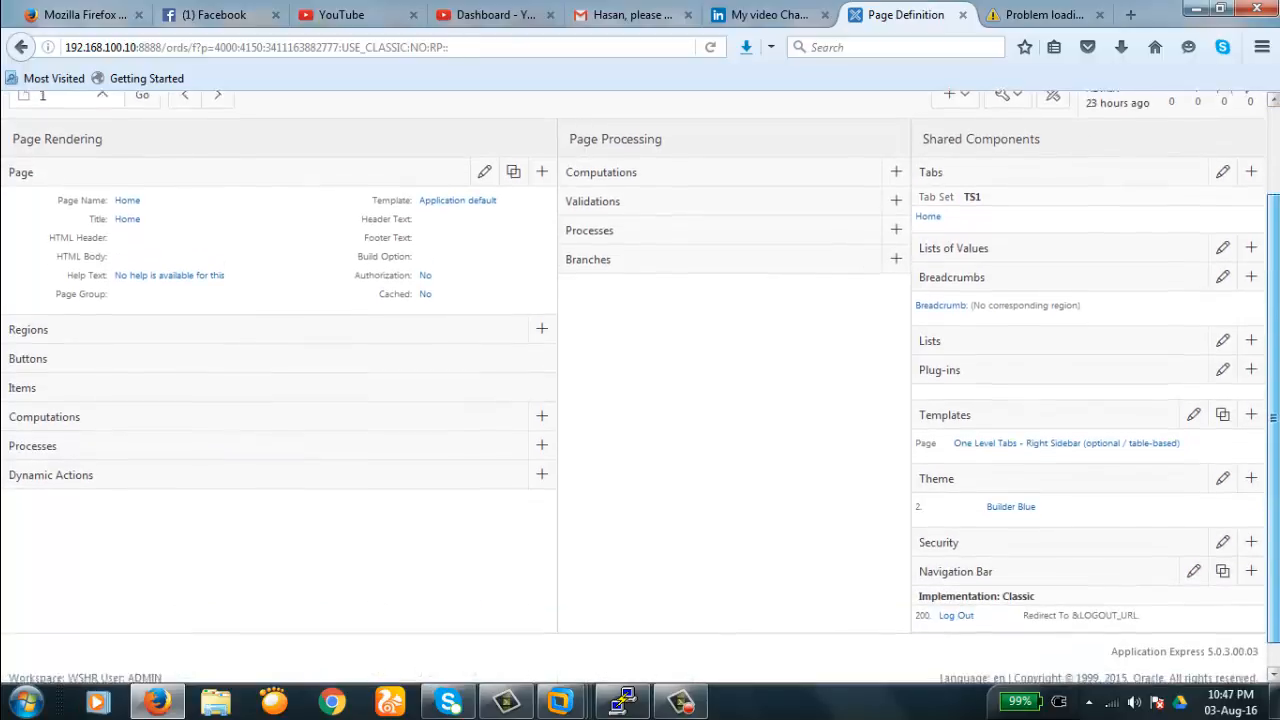
{"action": "scroll", "coordinate": [1276, 256], "scroll_direction": "up", "scroll_amount": 1}
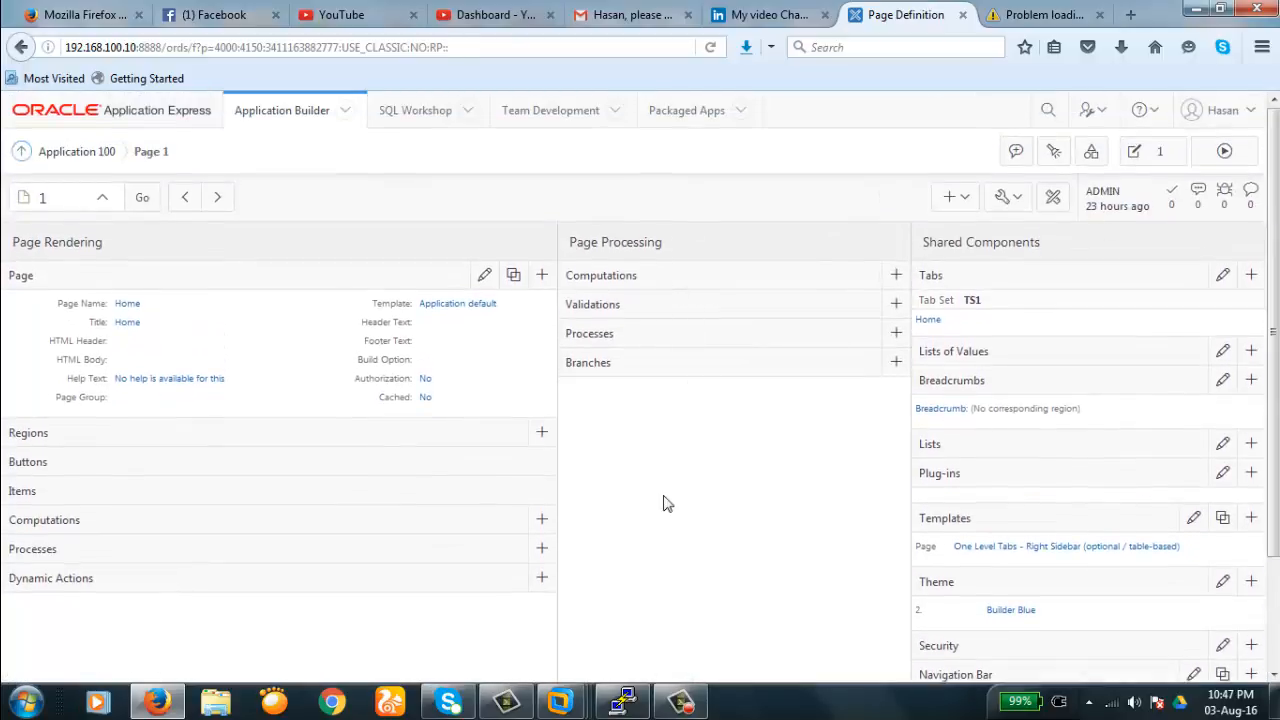
{"action": "left_click", "coordinate": [60, 197]}
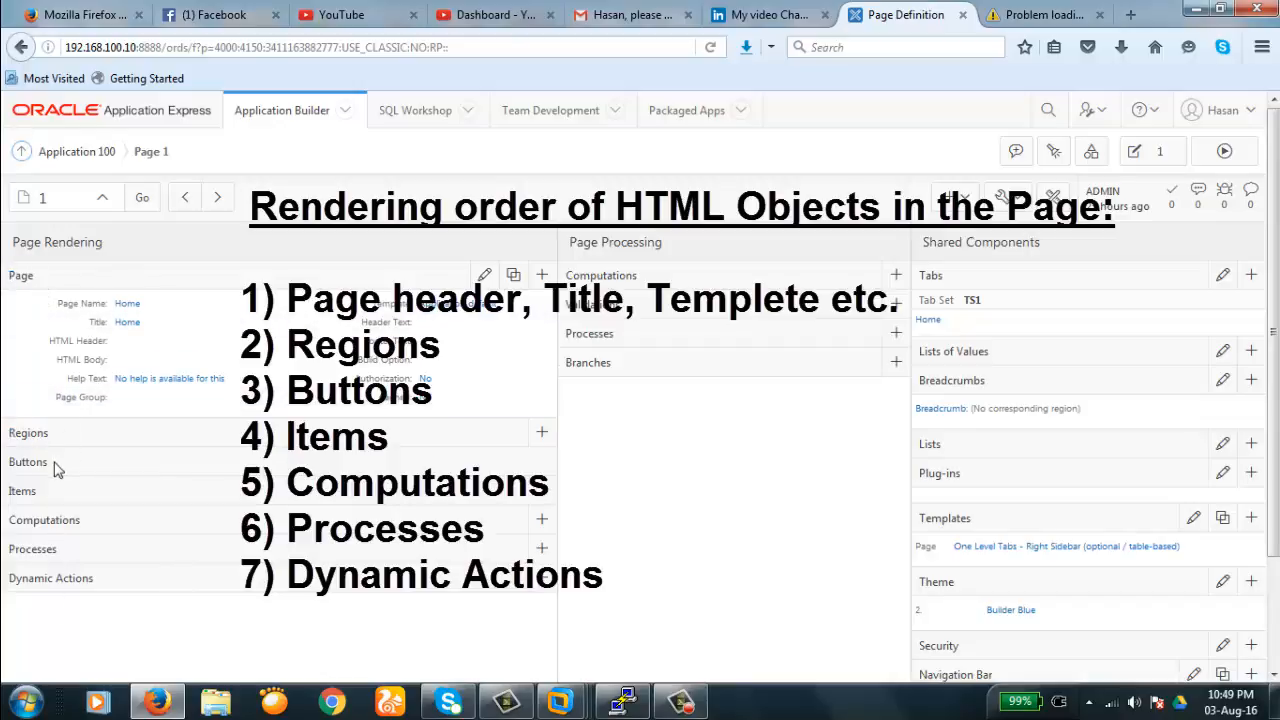
{"action": "left_click_drag", "start_coordinate": [9, 462], "coordinate": [15, 491]}
{"action": "left_click_drag", "start_coordinate": [92, 523], "coordinate": [17, 563]}
{"action": "left_click_drag", "start_coordinate": [108, 590], "coordinate": [36, 590]}
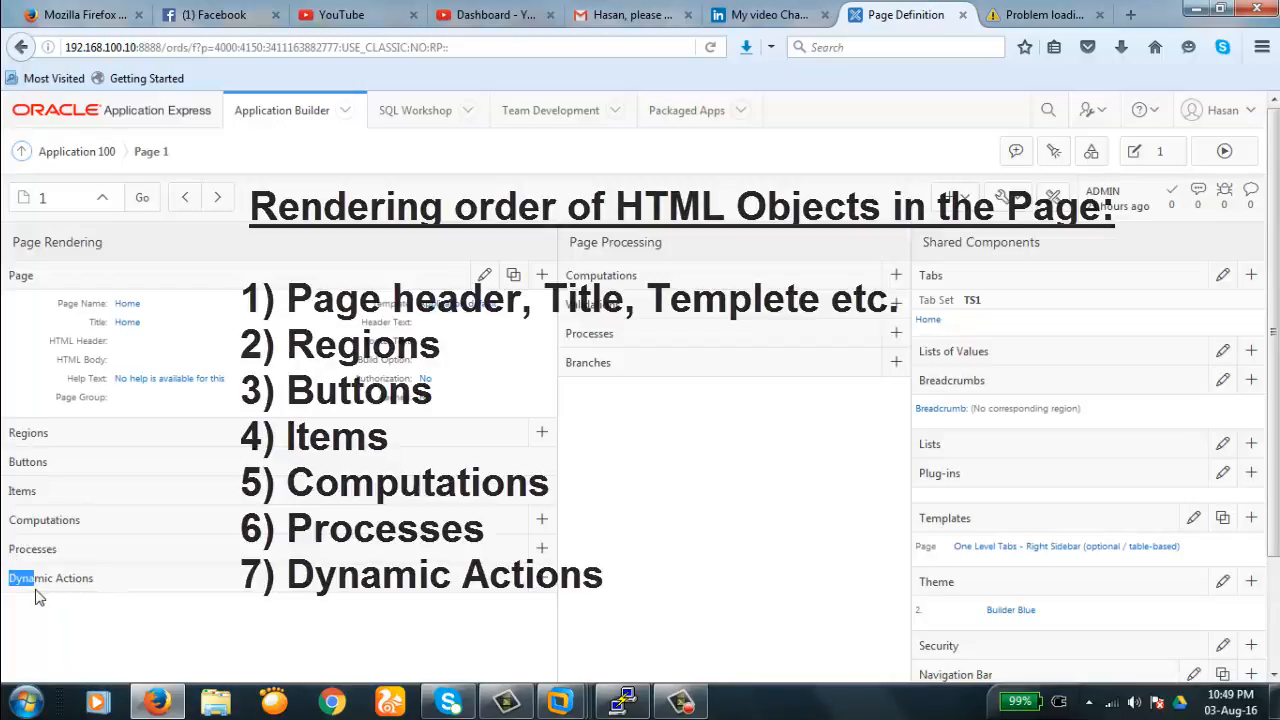
{"action": "left_click", "coordinate": [104, 592]}
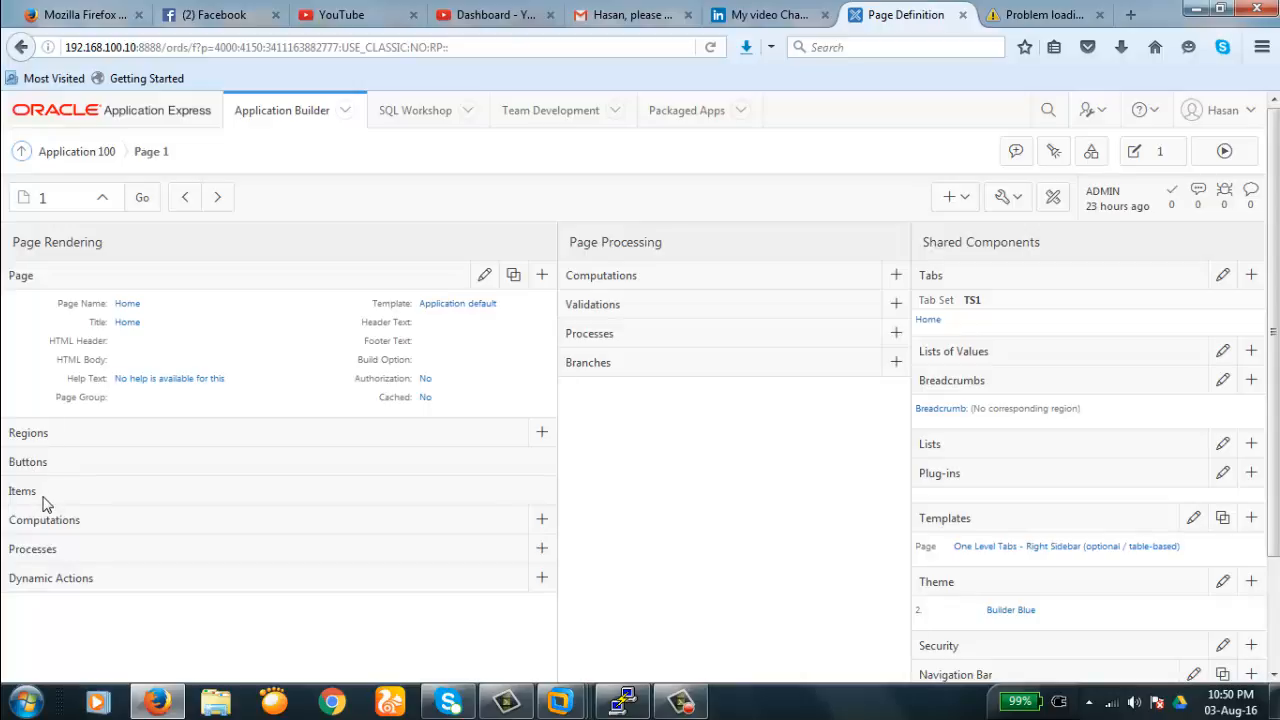
{"action": "left_click_drag", "start_coordinate": [10, 492], "coordinate": [36, 494]}
{"action": "left_click", "coordinate": [42, 498]}
{"action": "left_click_drag", "start_coordinate": [10, 521], "coordinate": [80, 526]}
{"action": "left_click", "coordinate": [86, 531]}
{"action": "double_click", "coordinate": [81, 524]}
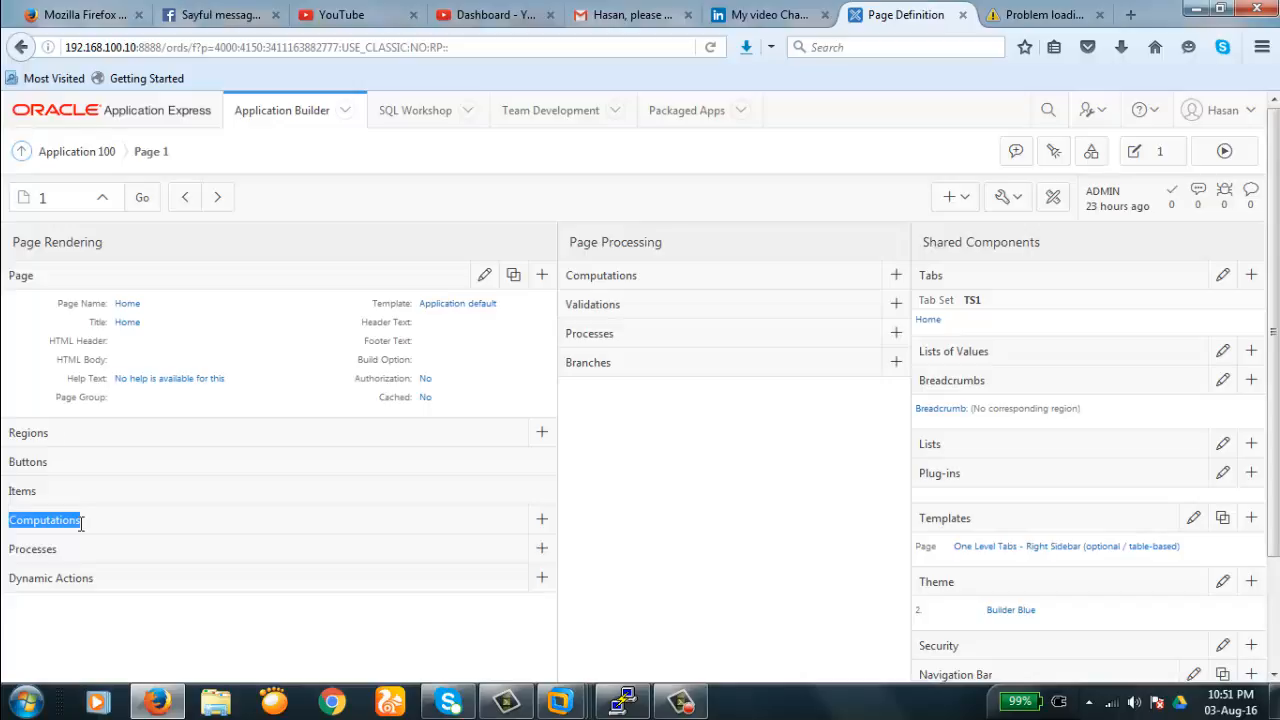
{"action": "left_click", "coordinate": [66, 550]}
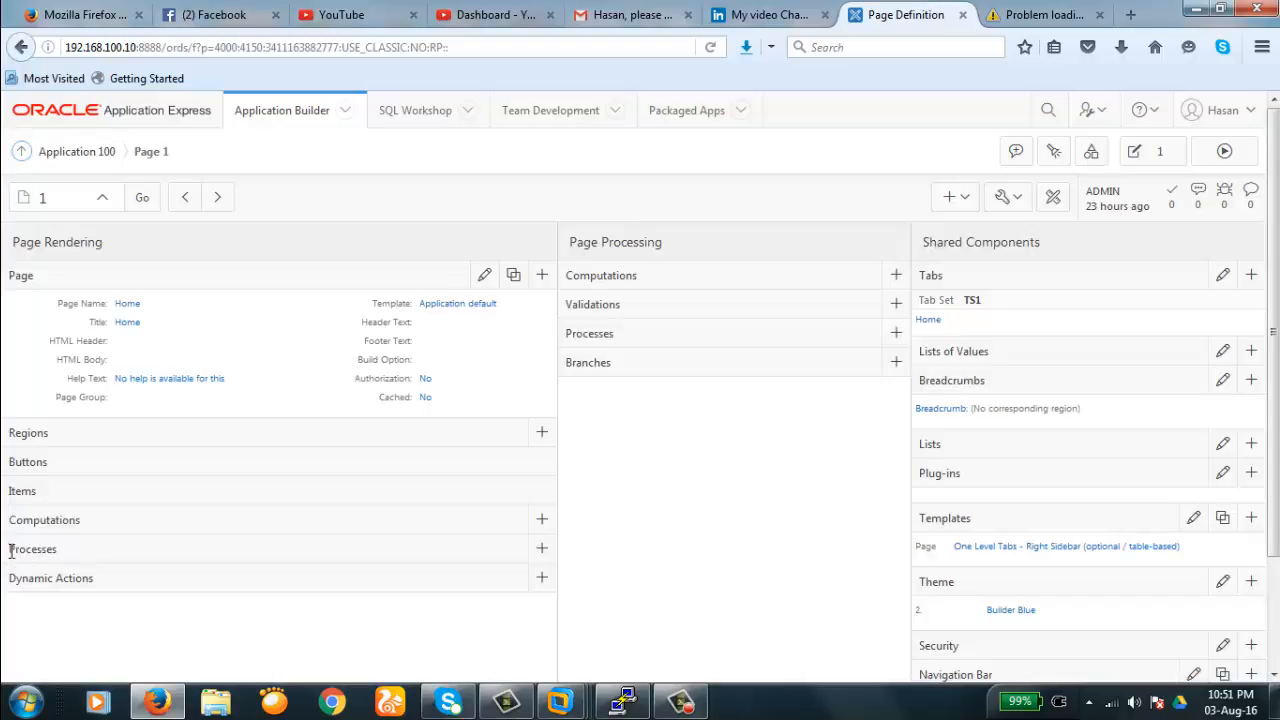
{"action": "left_click_drag", "start_coordinate": [10, 550], "coordinate": [94, 581]}
{"action": "left_click", "coordinate": [57, 558]}
{"action": "left_click", "coordinate": [58, 562]}
{"action": "left_click", "coordinate": [725, 495]}
{"action": "left_click", "coordinate": [541, 435]}
- Start a new Static Content region on page 1 titled test1
{"action": "left_click", "coordinate": [541, 435]}
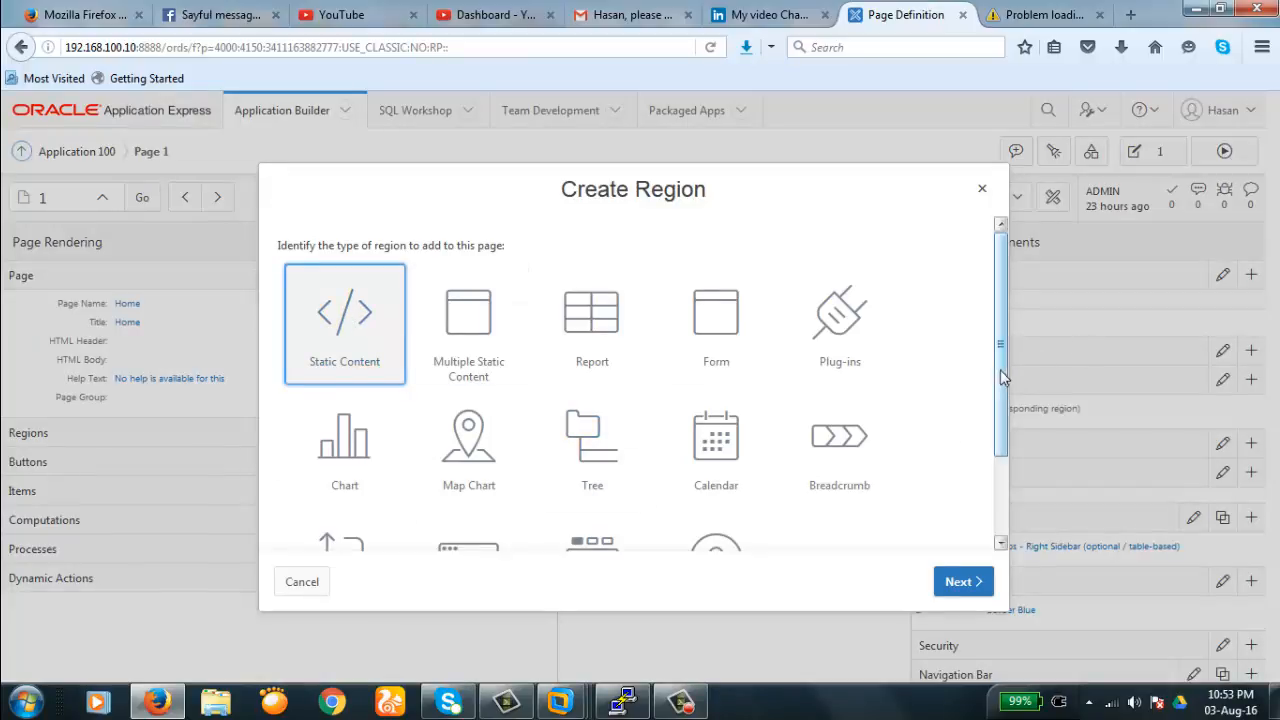
{"action": "mouse_move", "coordinate": [1001, 374]}
{"action": "left_mouse_down"}
{"action": "mouse_move", "coordinate": [1007, 477]}
{"action": "mouse_move", "coordinate": [995, 371]}
{"action": "left_mouse_up"}
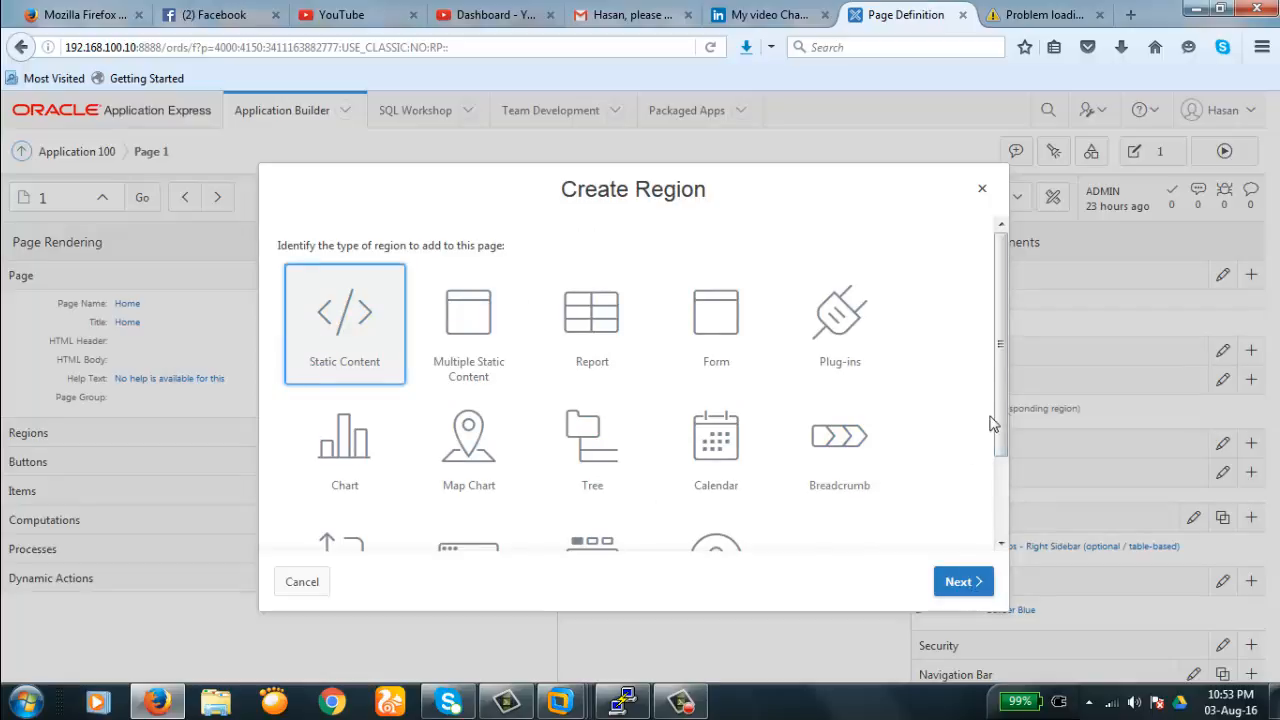
{"action": "scroll", "coordinate": [1000, 440], "scroll_direction": "down", "scroll_amount": 1}
{"action": "scroll", "coordinate": [1000, 450], "scroll_direction": "up", "scroll_amount": 1}
{"action": "left_click", "coordinate": [970, 588]}
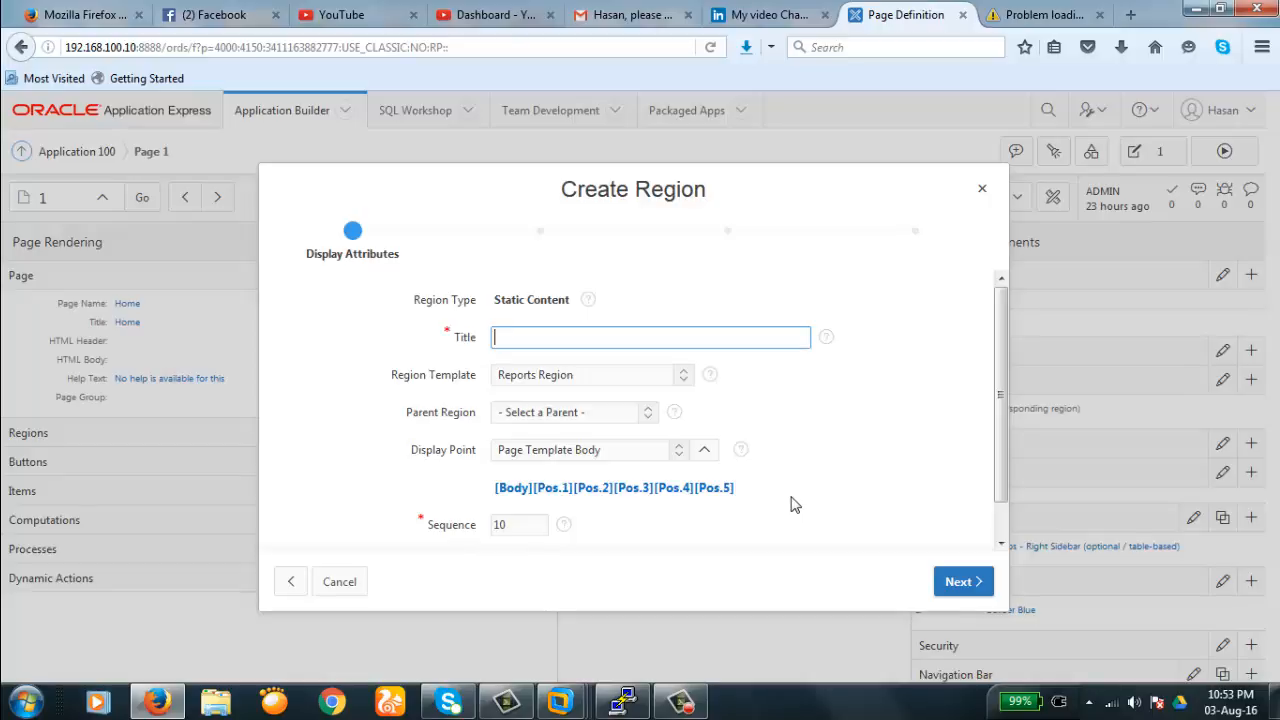
{"action": "type", "text": "test1"}
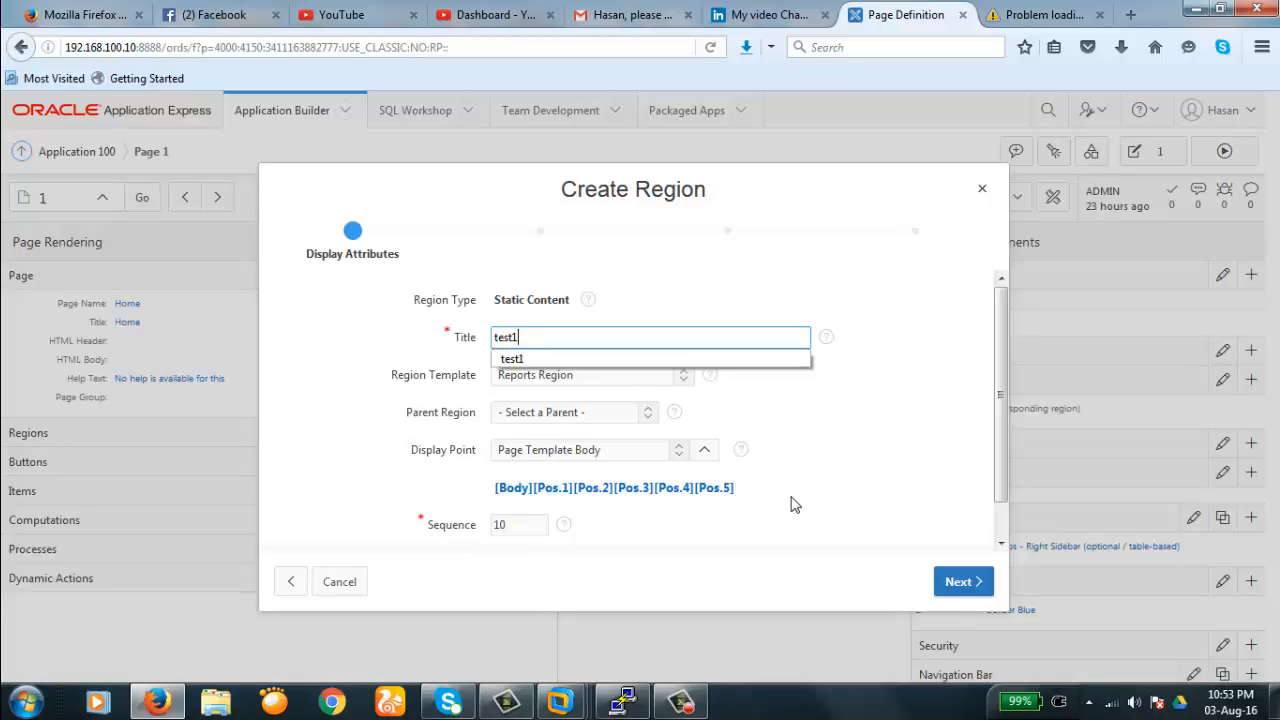
{"action": "key", "text": "Tab"}
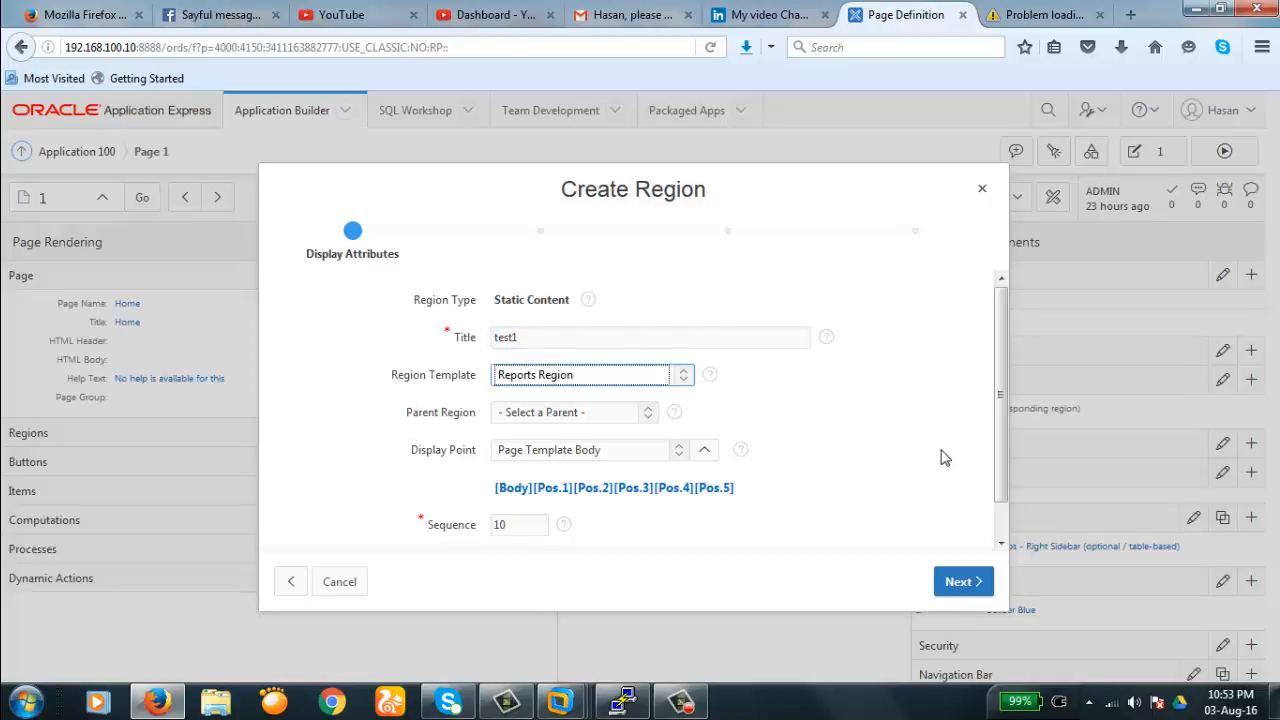
- Advance past Display Attributes, Source and Settings to the Conditional Display step
{"action": "left_click", "coordinate": [1000, 544]}
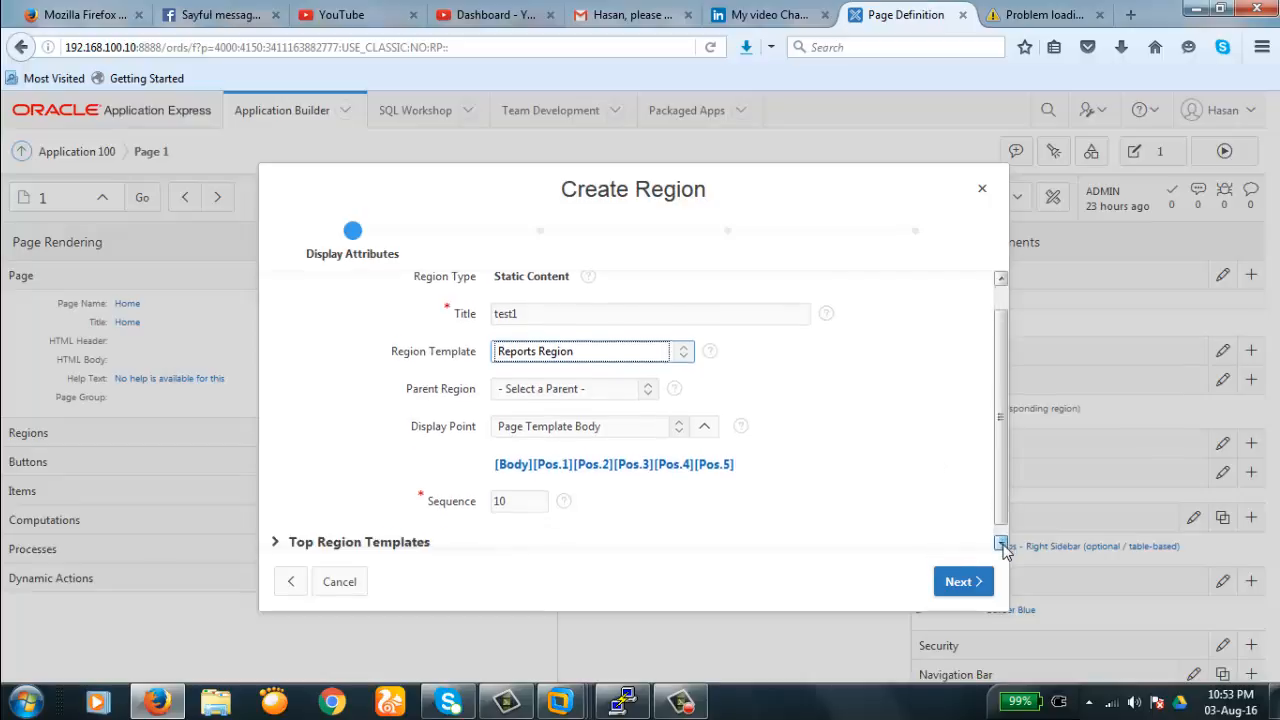
{"action": "left_click", "coordinate": [957, 583]}
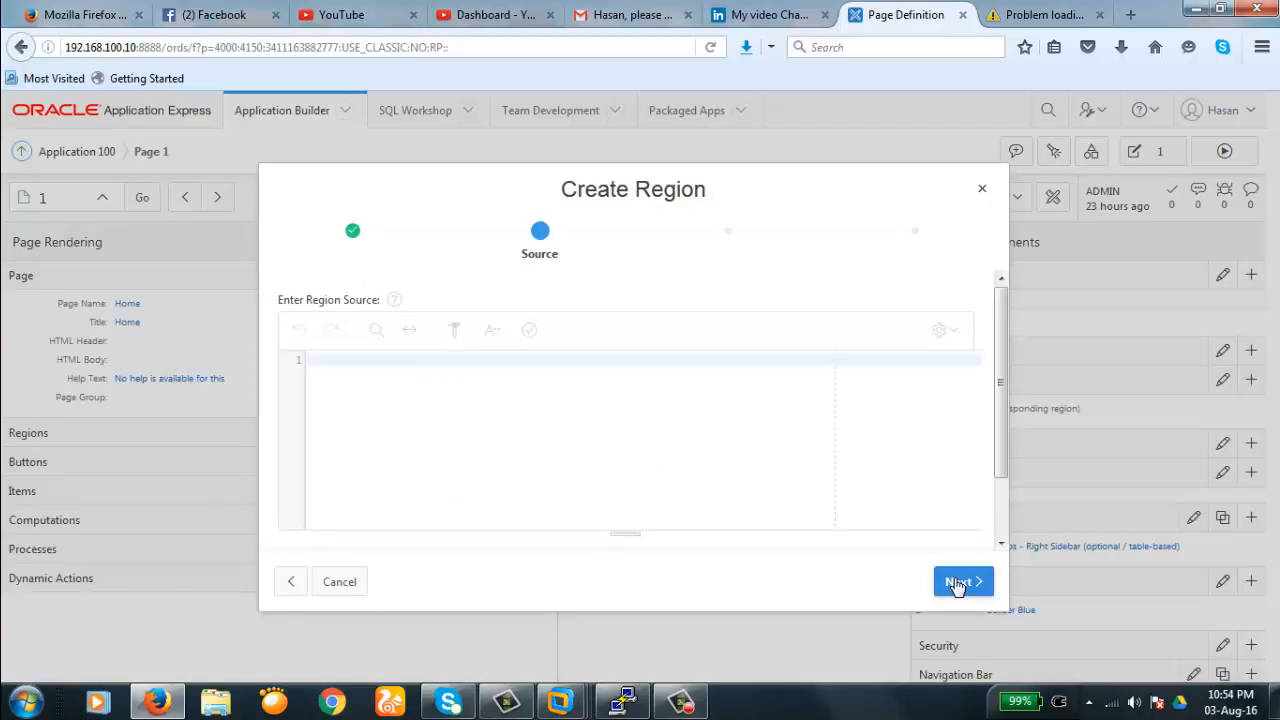
{"action": "left_click", "coordinate": [957, 584]}
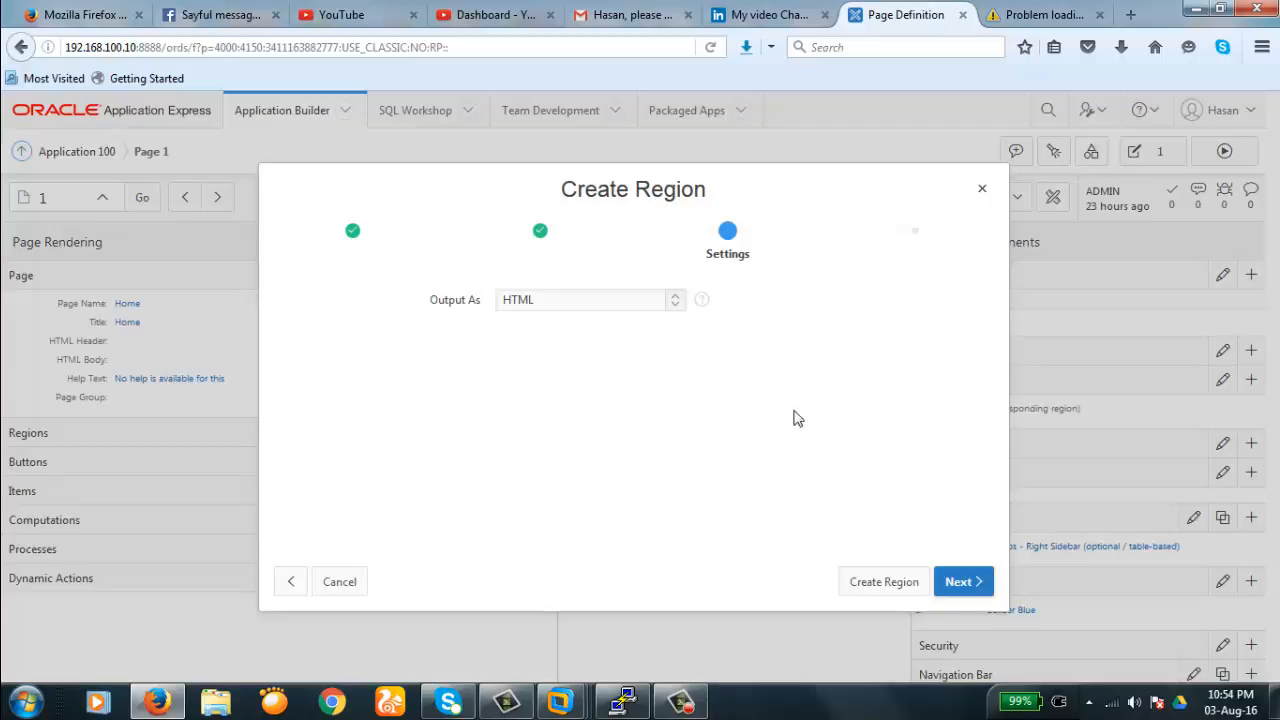
{"action": "left_click", "coordinate": [960, 584]}
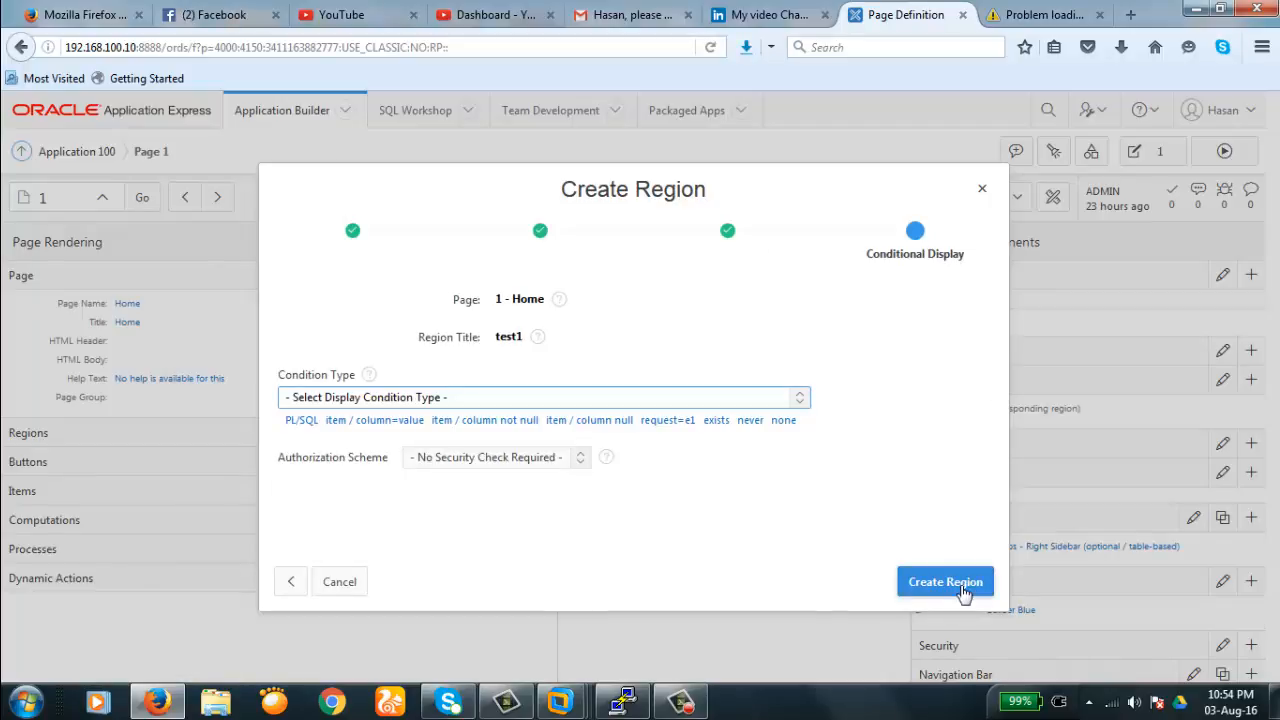
{"action": "left_click", "coordinate": [943, 586]}
- Create region test1 and open it to review its Identification and Source settings
{"action": "left_click", "coordinate": [945, 584]}
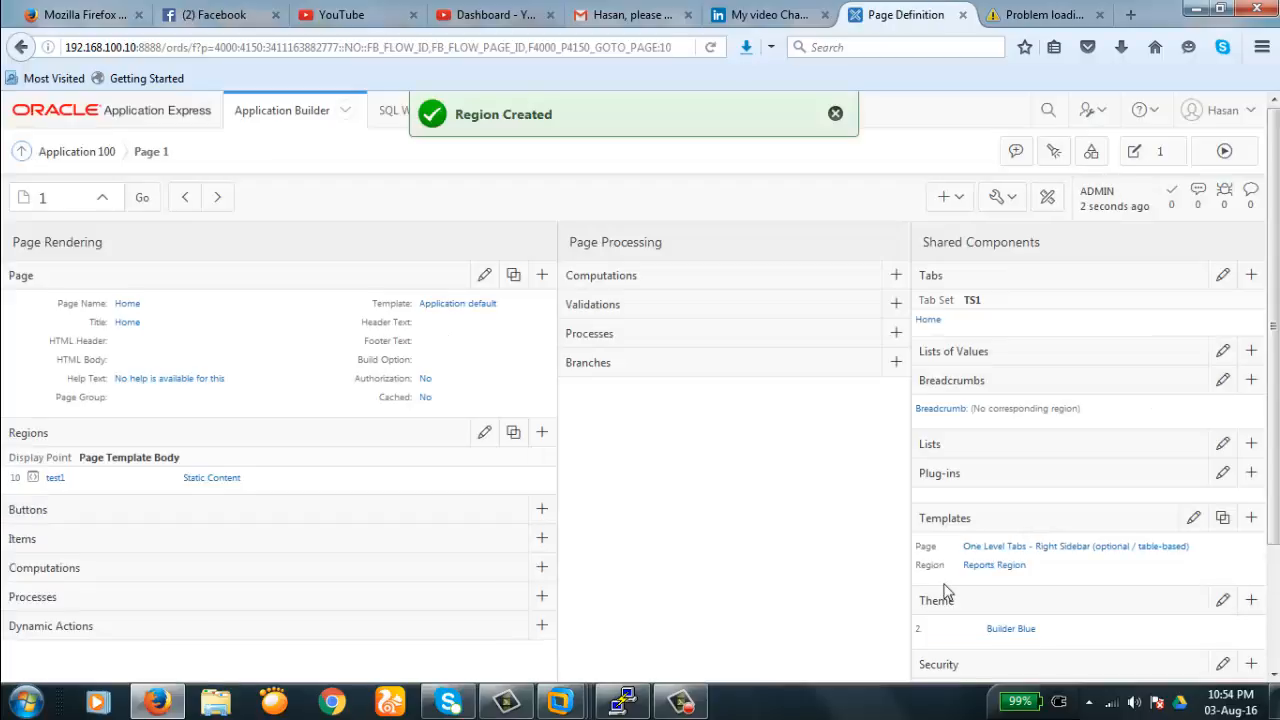
{"action": "left_click", "coordinate": [56, 482]}
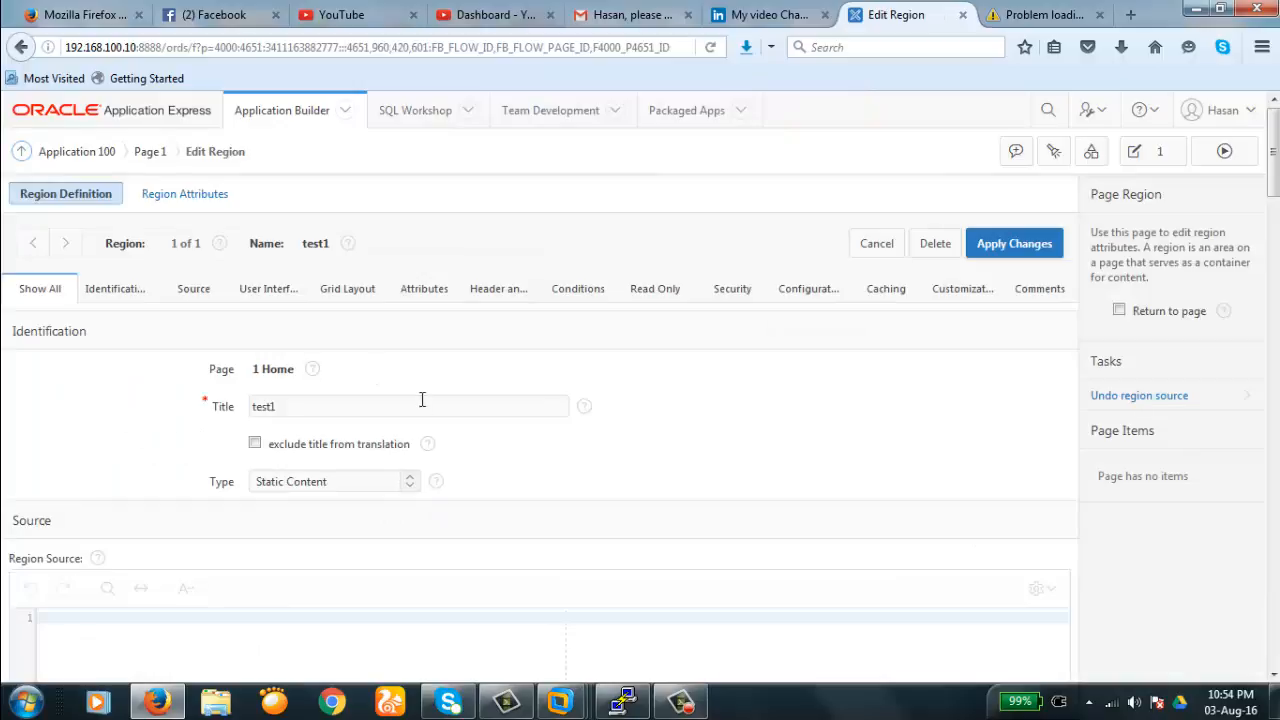
{"action": "left_click", "coordinate": [113, 290]}
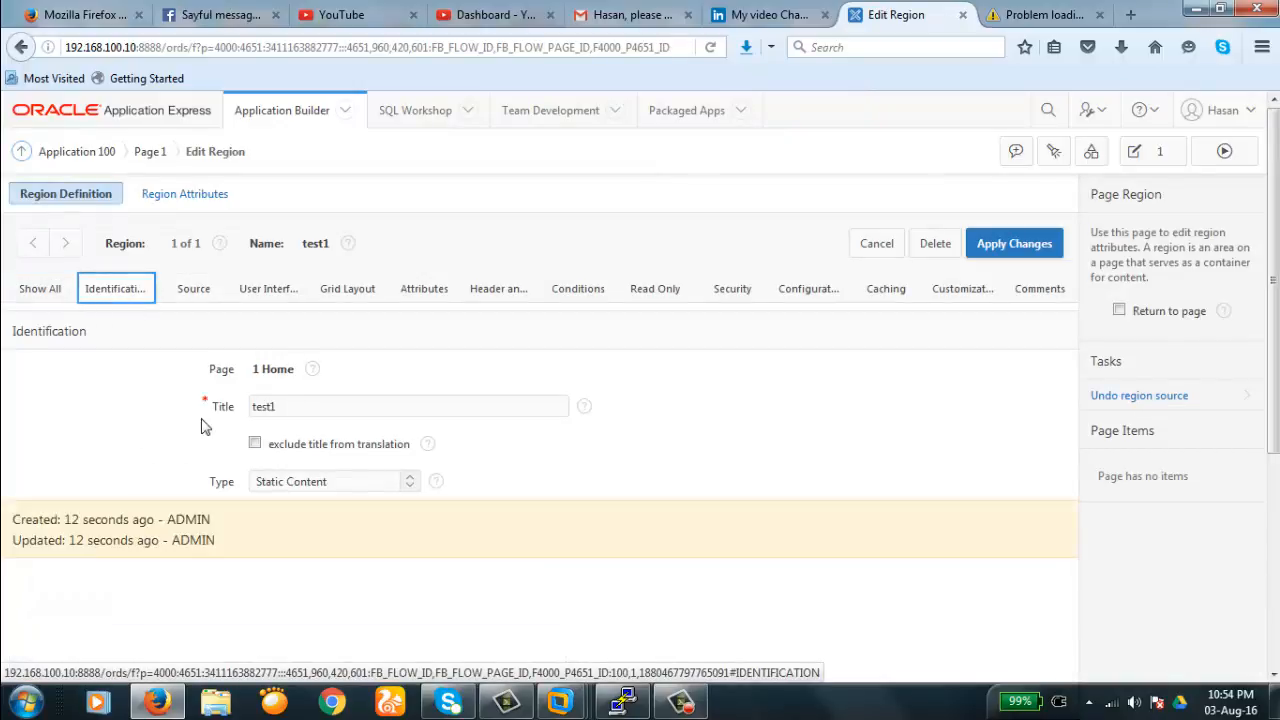
{"action": "left_click", "coordinate": [190, 290]}
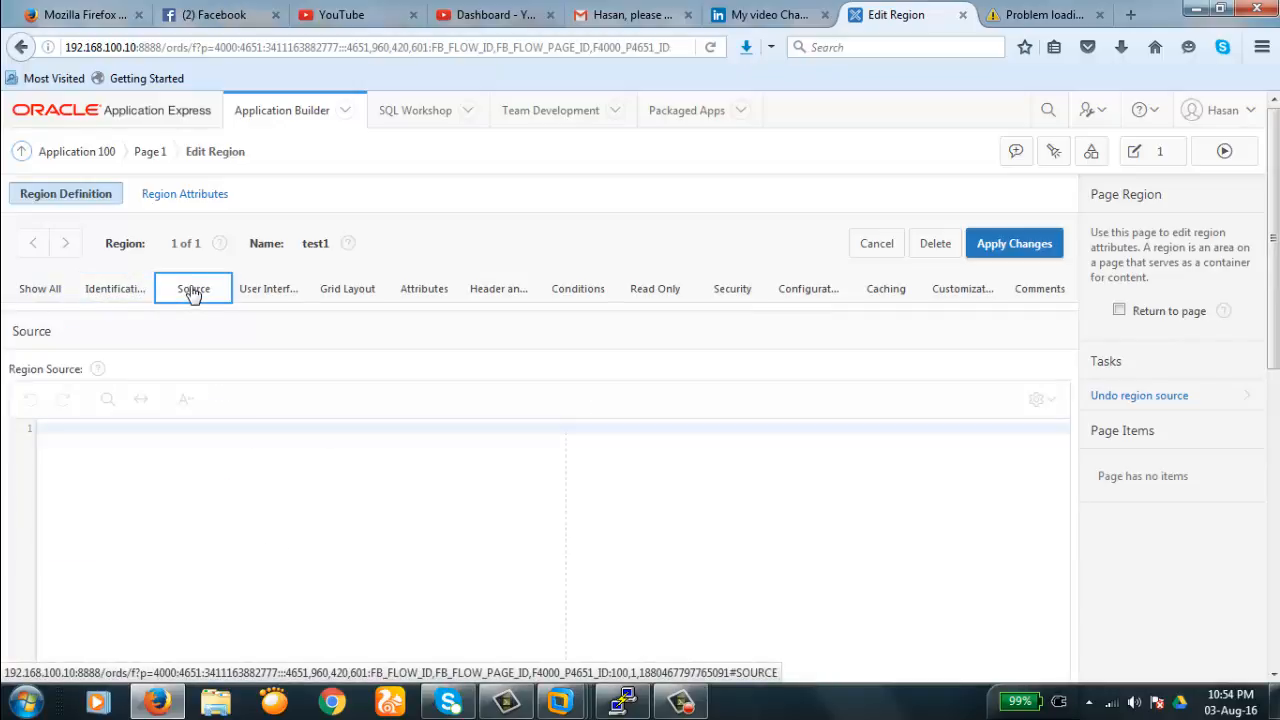
- Review test1's User Interface settings, keeping sequence 10, then check its Grid Layout settings
{"action": "left_click", "coordinate": [250, 290]}
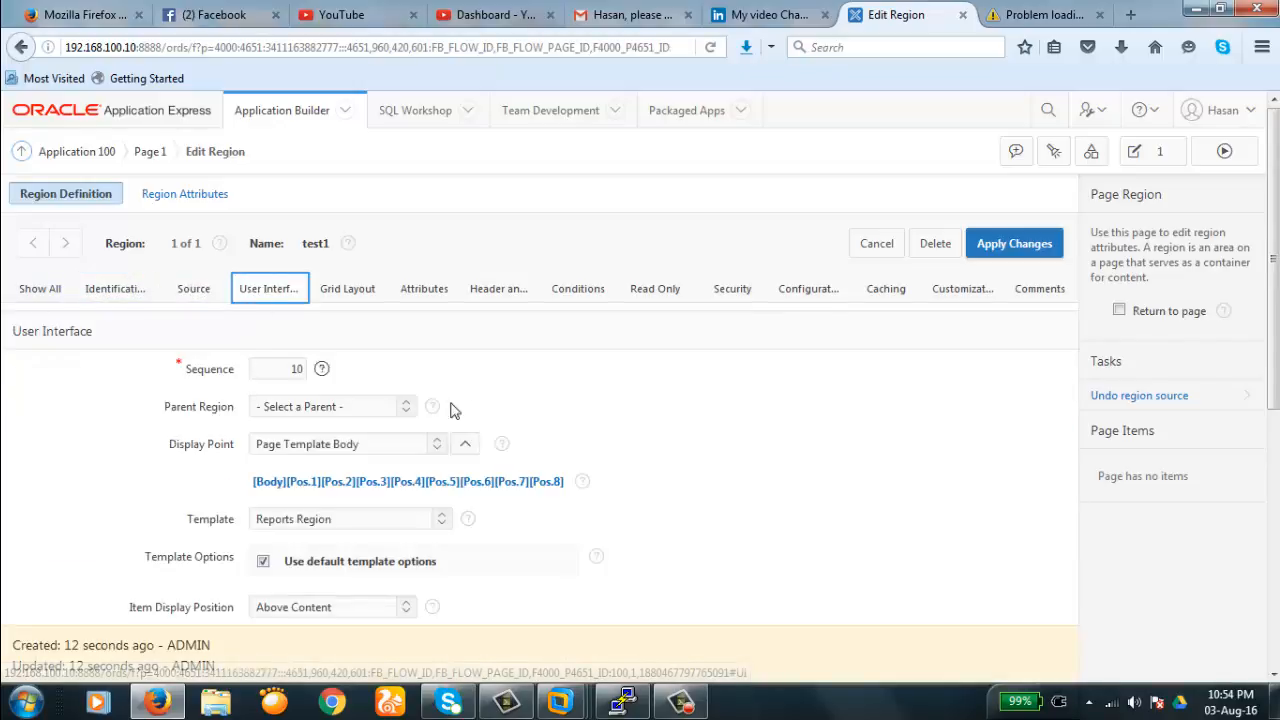
{"action": "scroll", "coordinate": [543, 409], "scroll_direction": "down", "scroll_amount": 3}
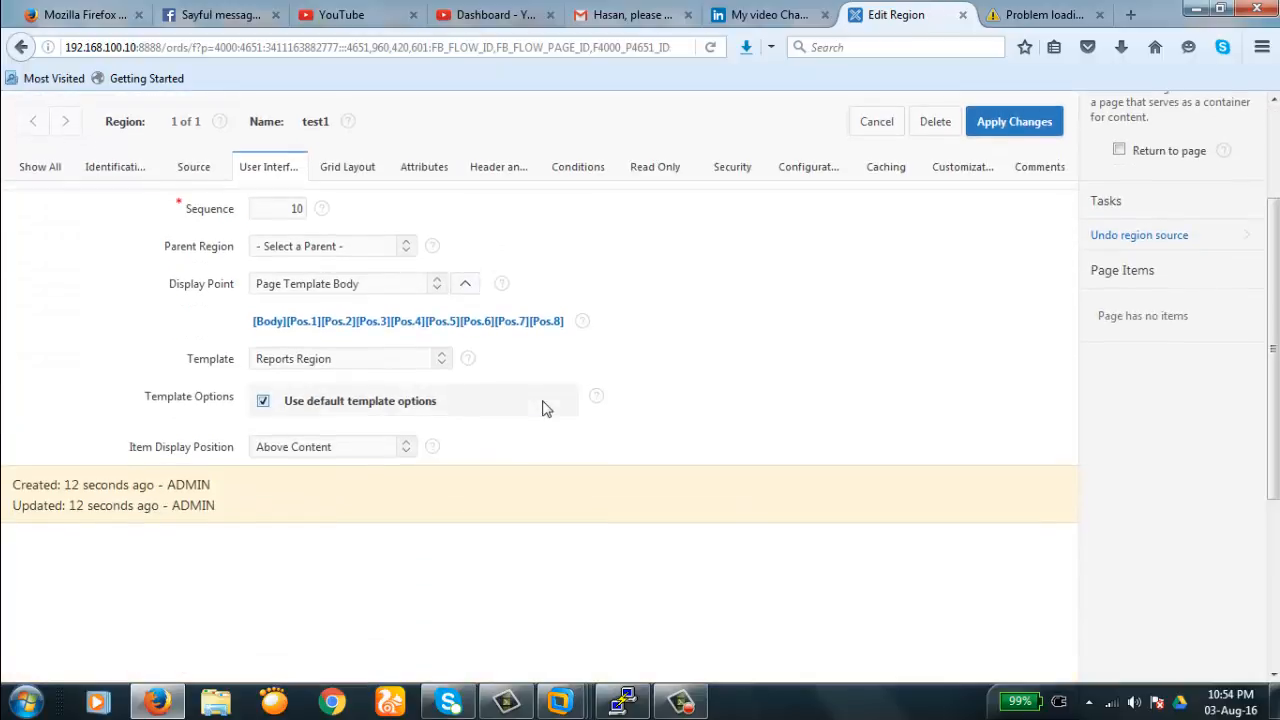
{"action": "double_click", "coordinate": [296, 208]}
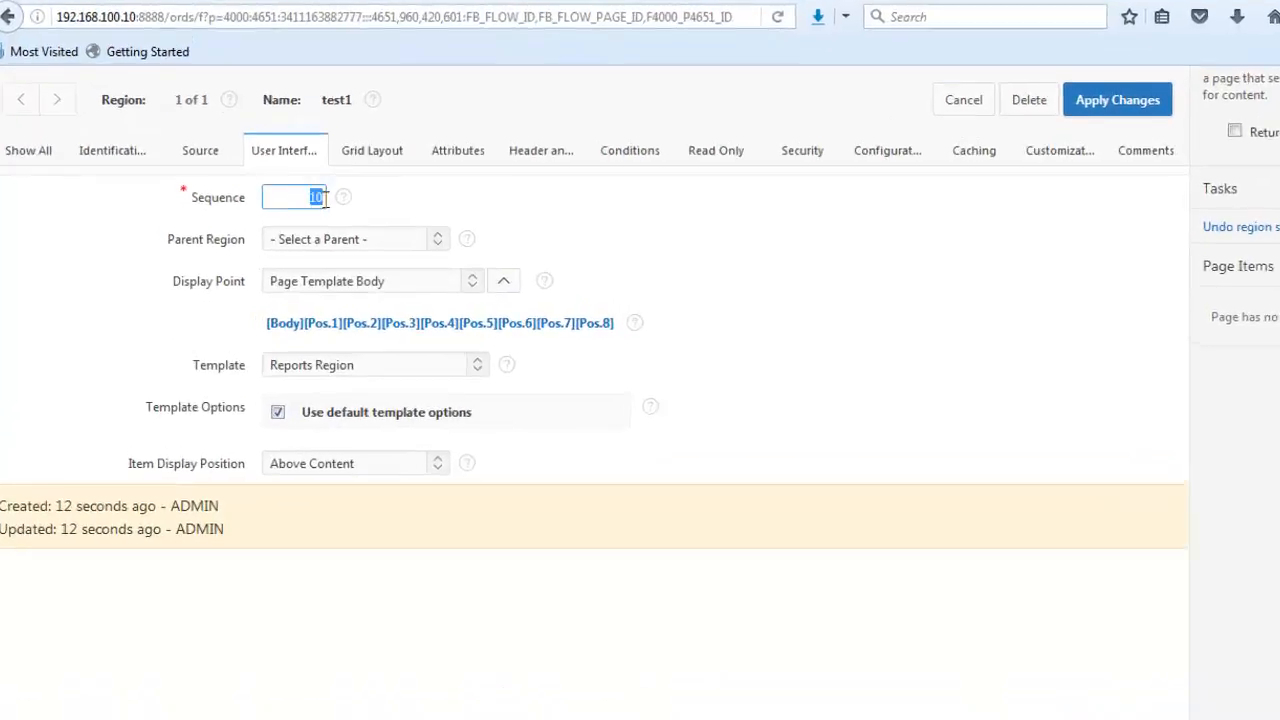
{"action": "left_click", "coordinate": [646, 168]}
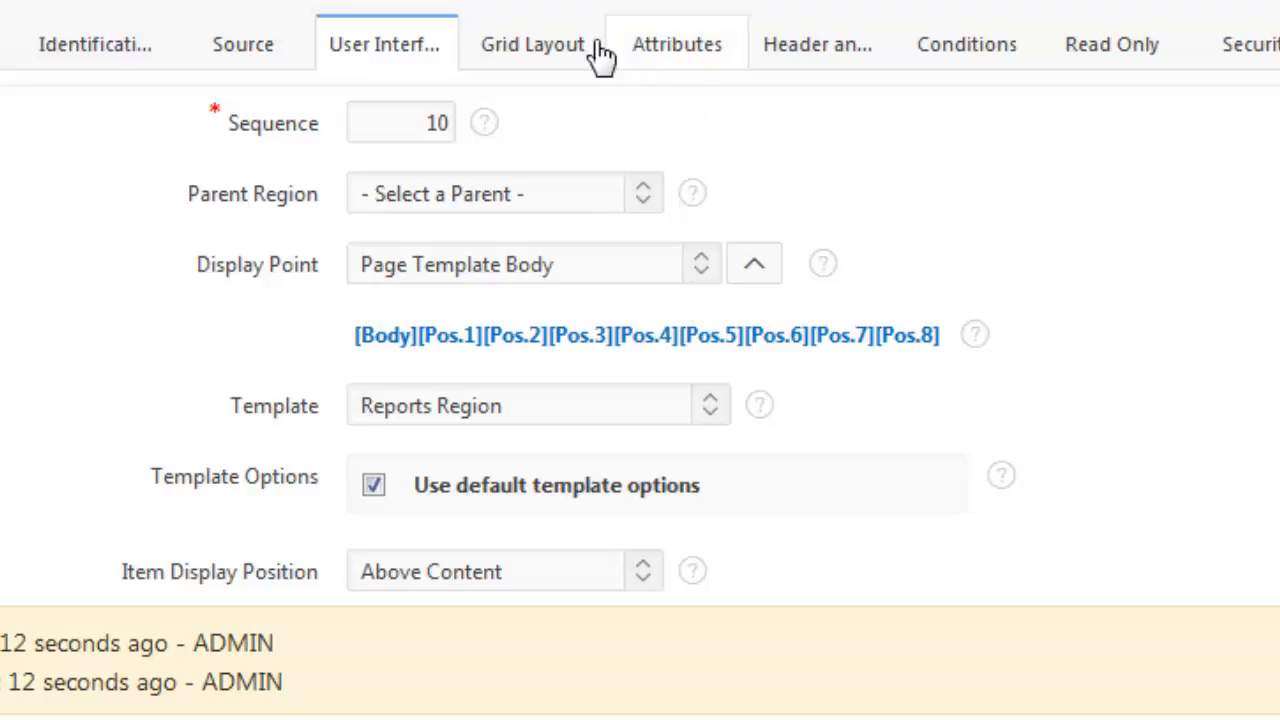
{"action": "left_click", "coordinate": [563, 57]}
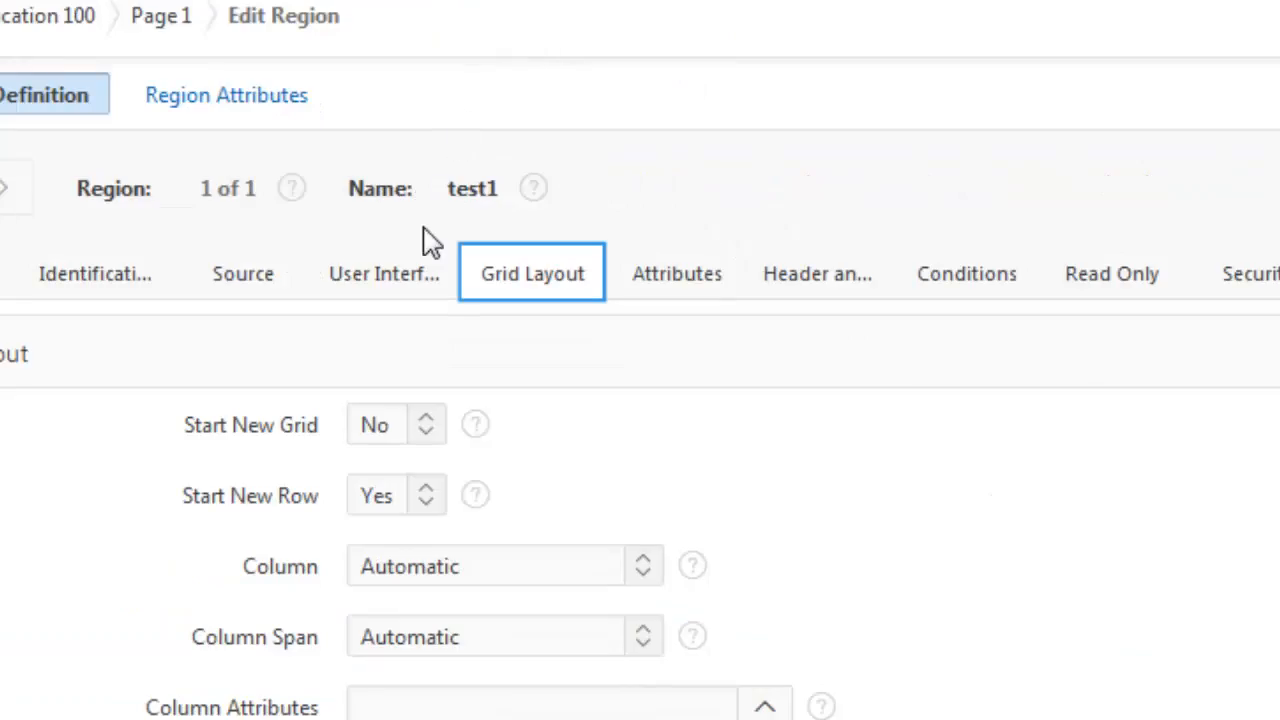
{"action": "left_click", "coordinate": [401, 285]}
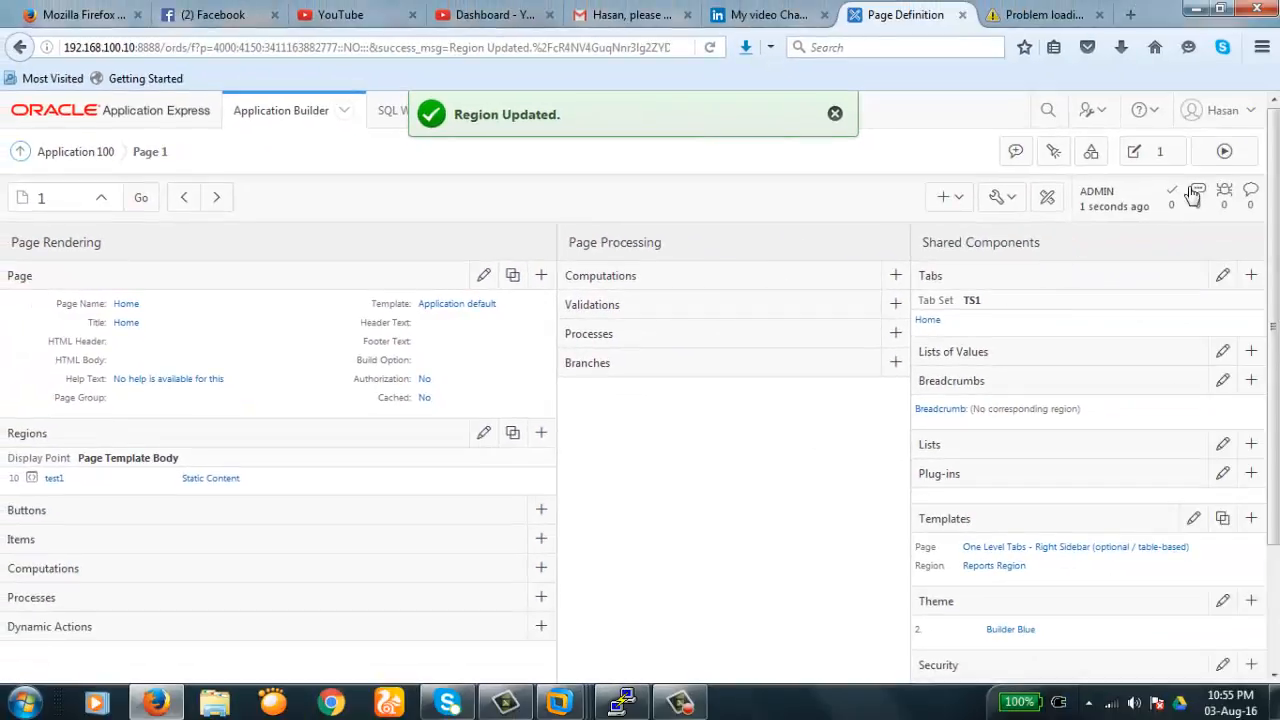
{"action": "left_click", "coordinate": [1225, 152]}
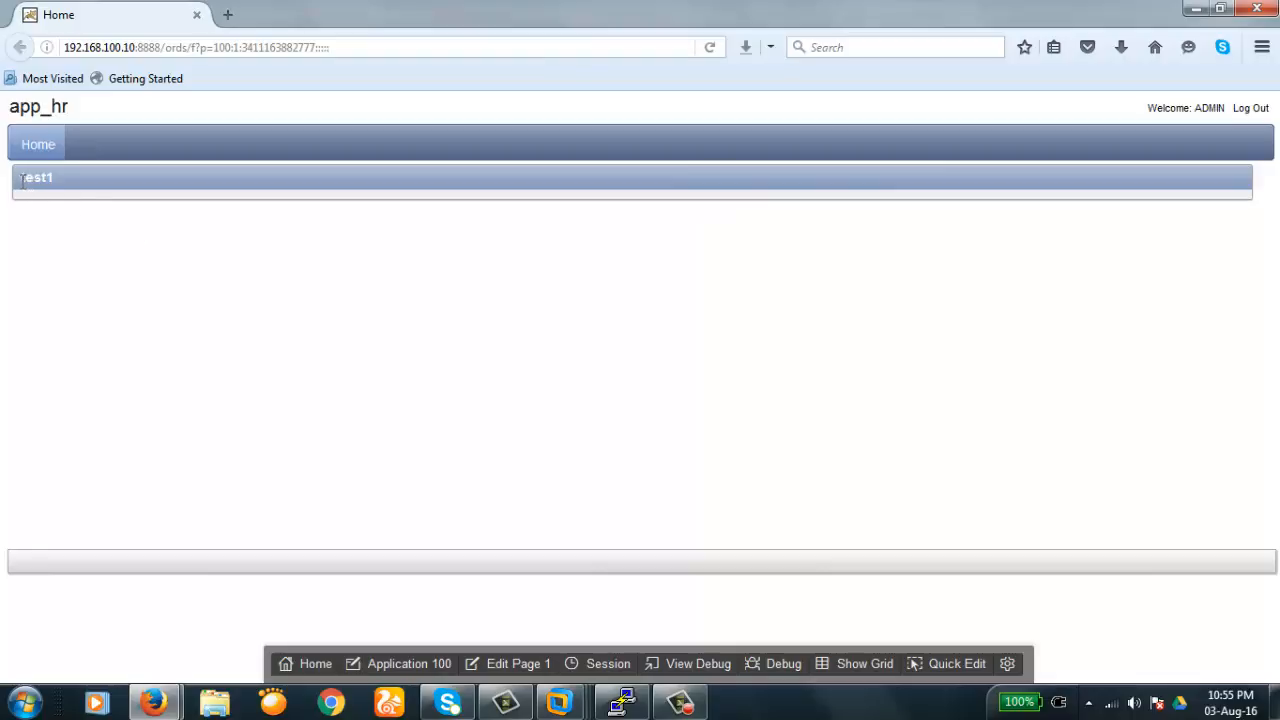
{"action": "left_click_drag", "start_coordinate": [22, 181], "coordinate": [56, 190]}
{"action": "double_click", "coordinate": [63, 186]}
{"action": "left_click", "coordinate": [517, 665]}
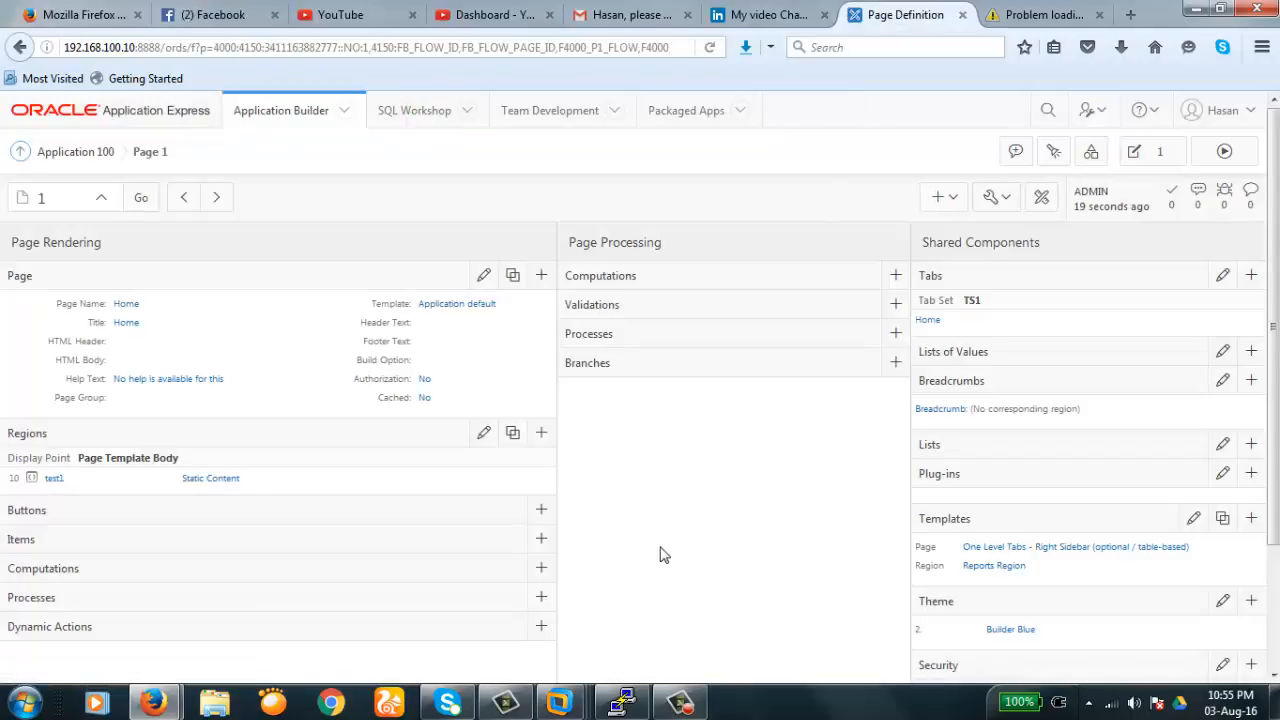
{"action": "scroll", "coordinate": [660, 554], "scroll_direction": "down", "scroll_amount": 3}
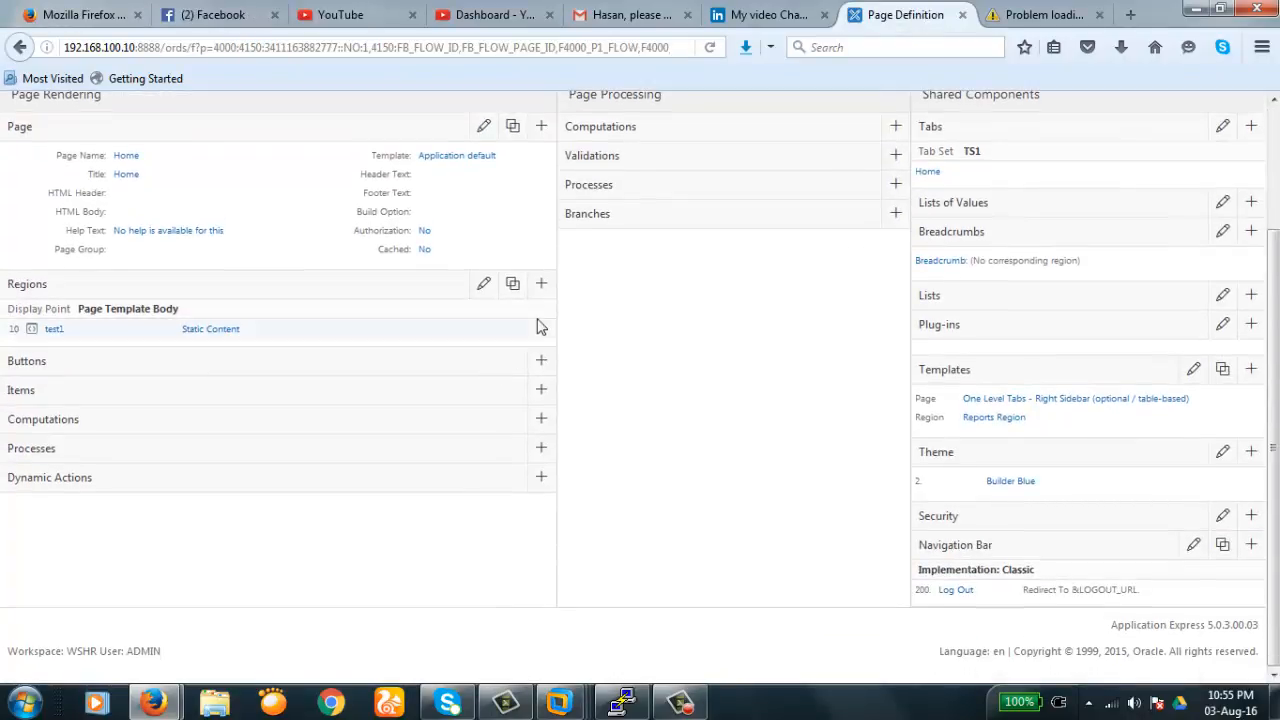
- Add a Static Content region titled test2 to Page 1, accepting the wizard defaults
{"action": "left_click", "coordinate": [541, 287]}
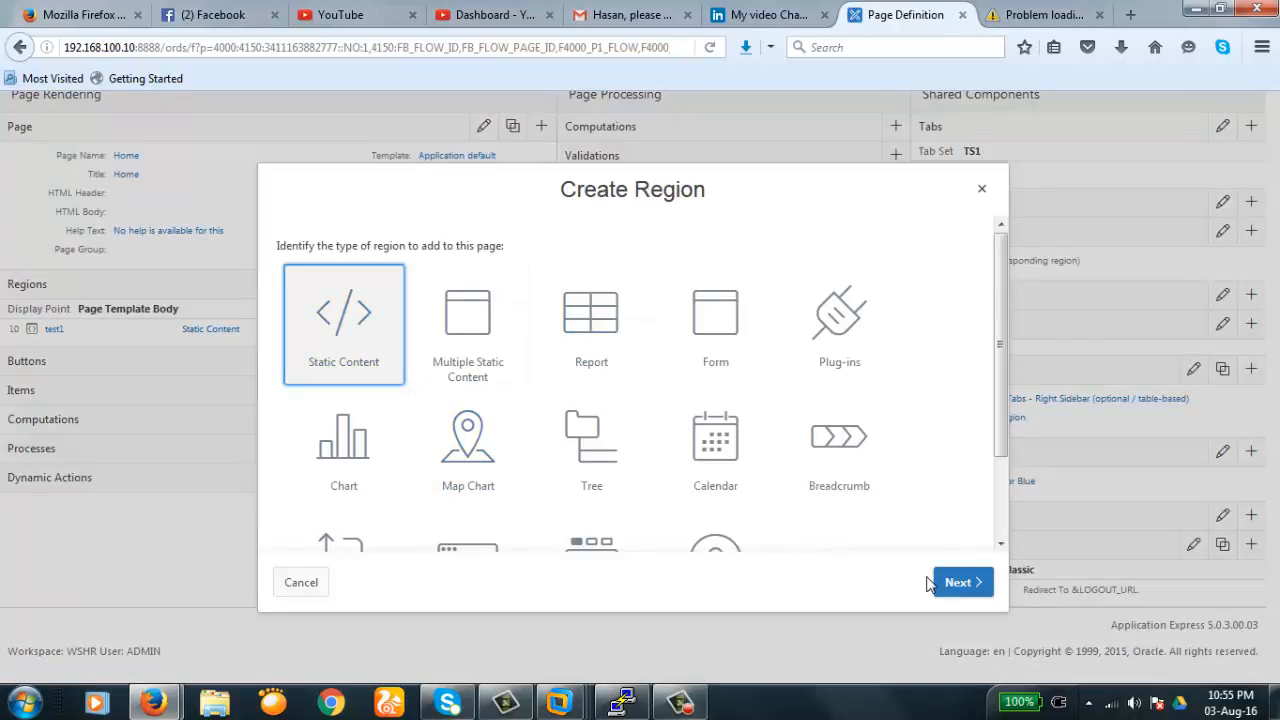
{"action": "left_click", "coordinate": [964, 592]}
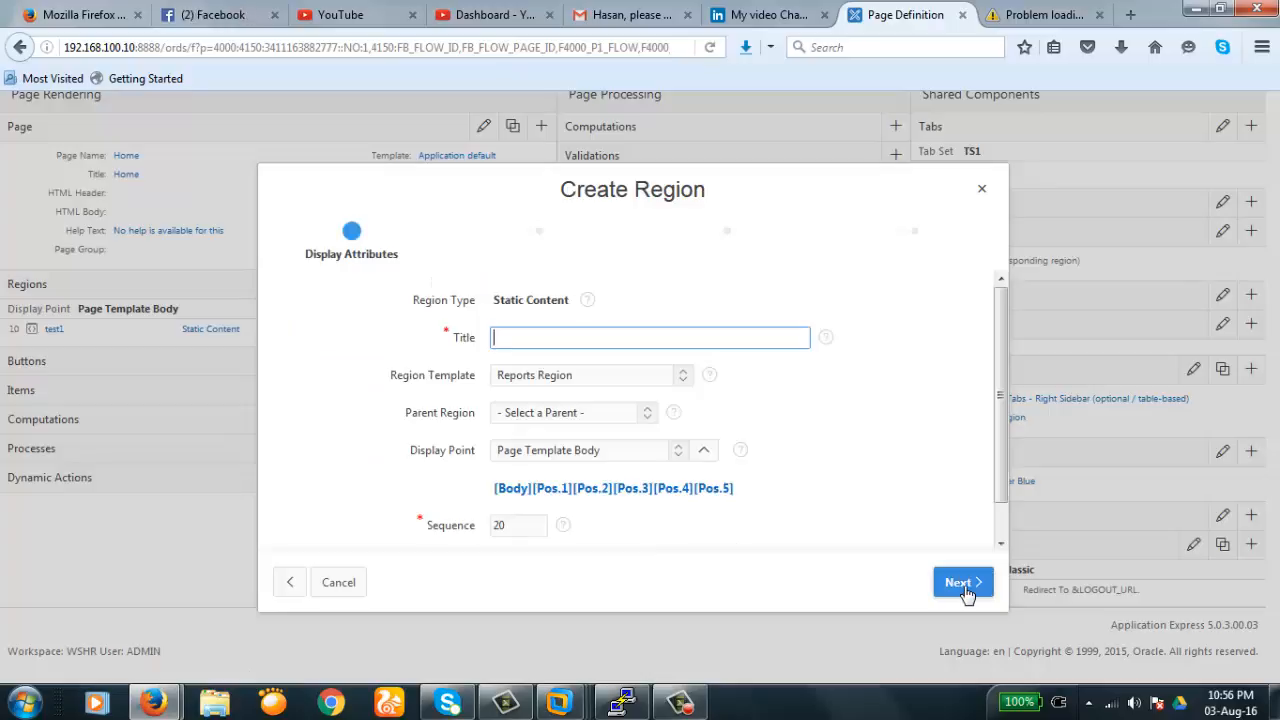
{"action": "type", "text": "test2"}
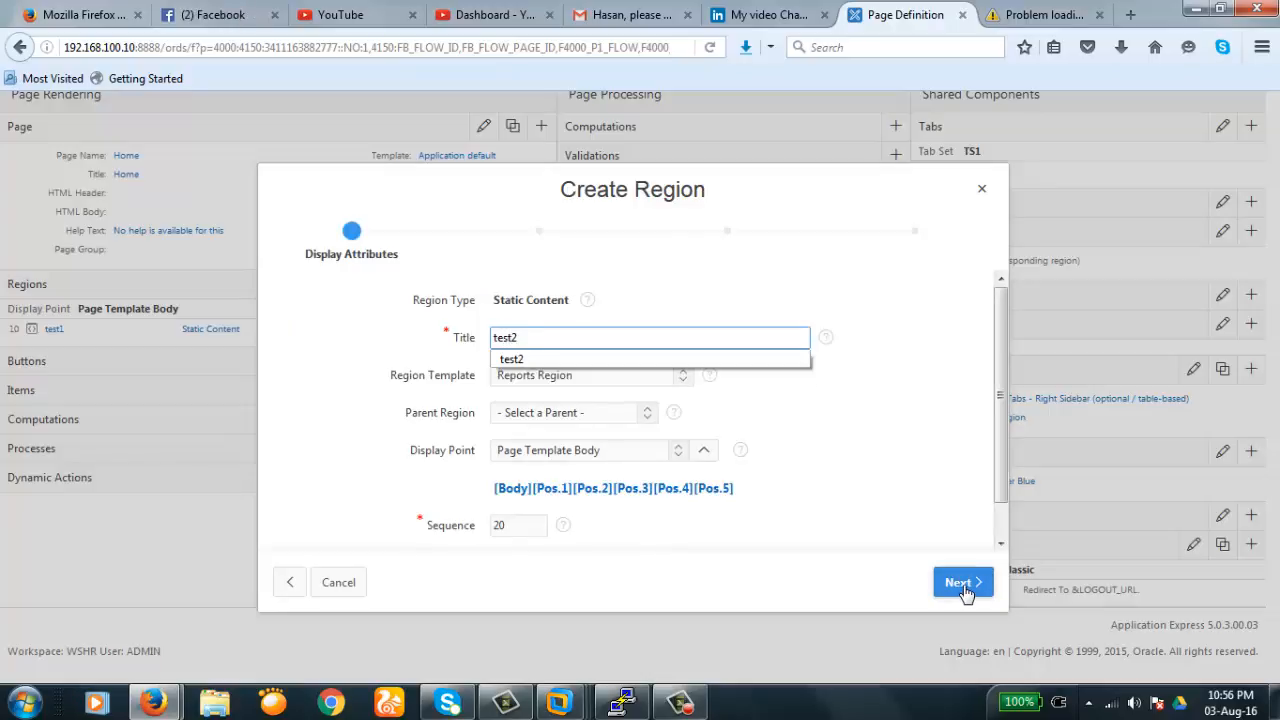
{"action": "key", "text": "Tab"}
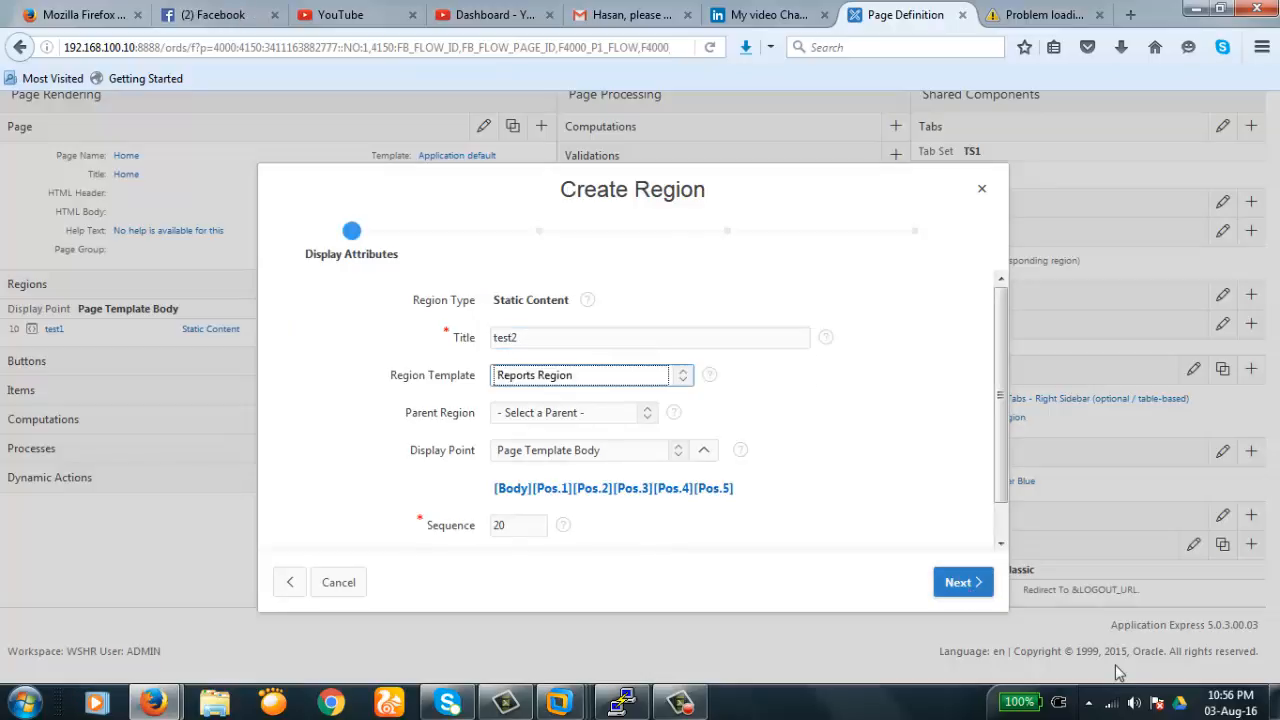
{"action": "left_click", "coordinate": [968, 582]}
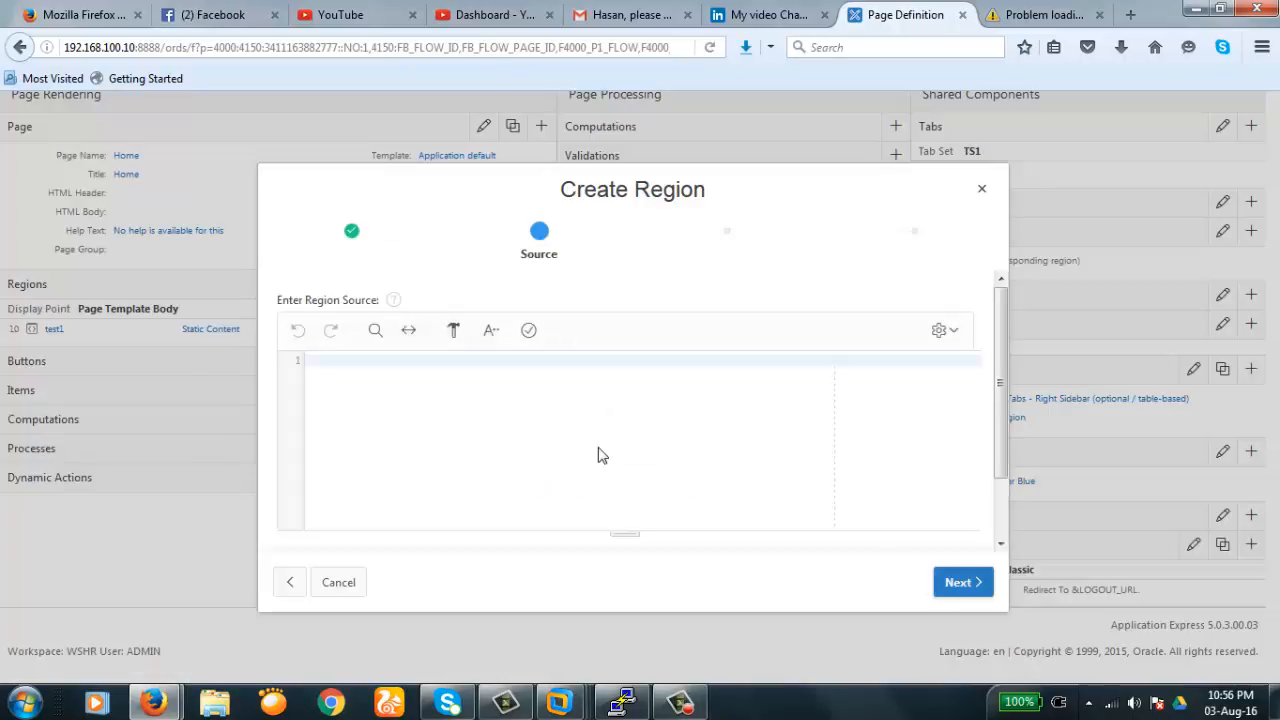
{"action": "left_click", "coordinate": [959, 585]}
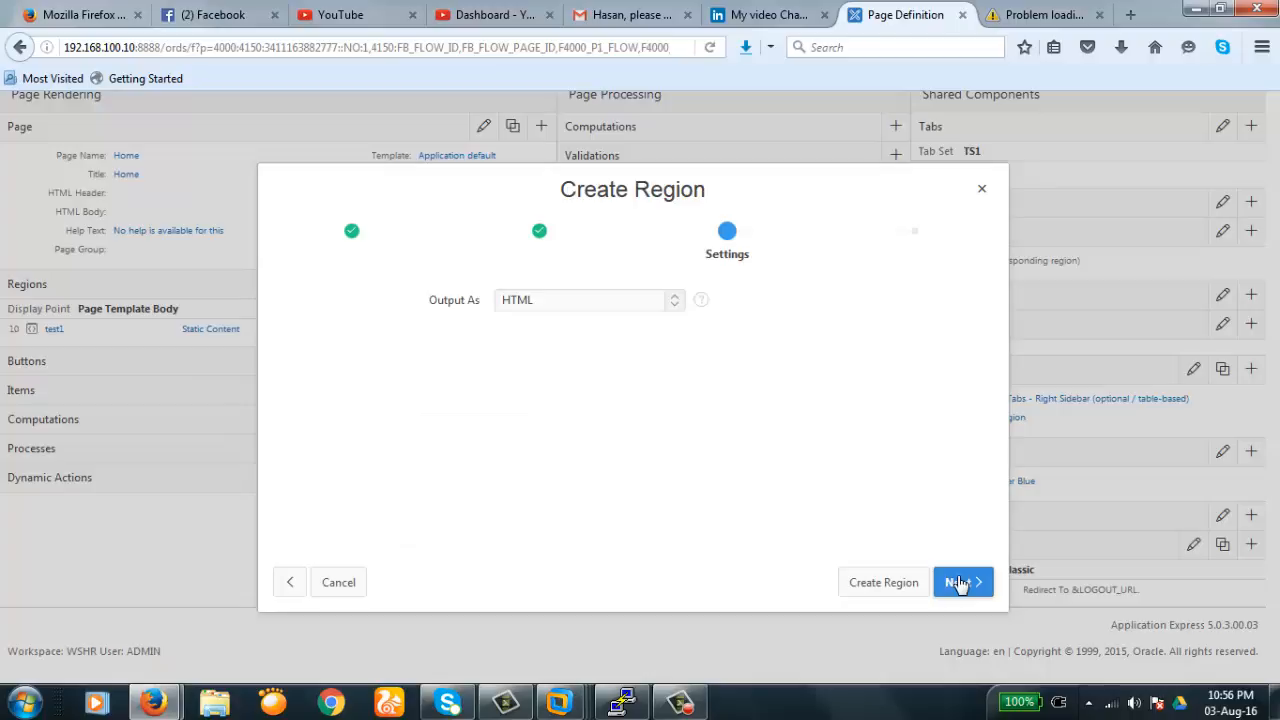
{"action": "left_click", "coordinate": [966, 589]}
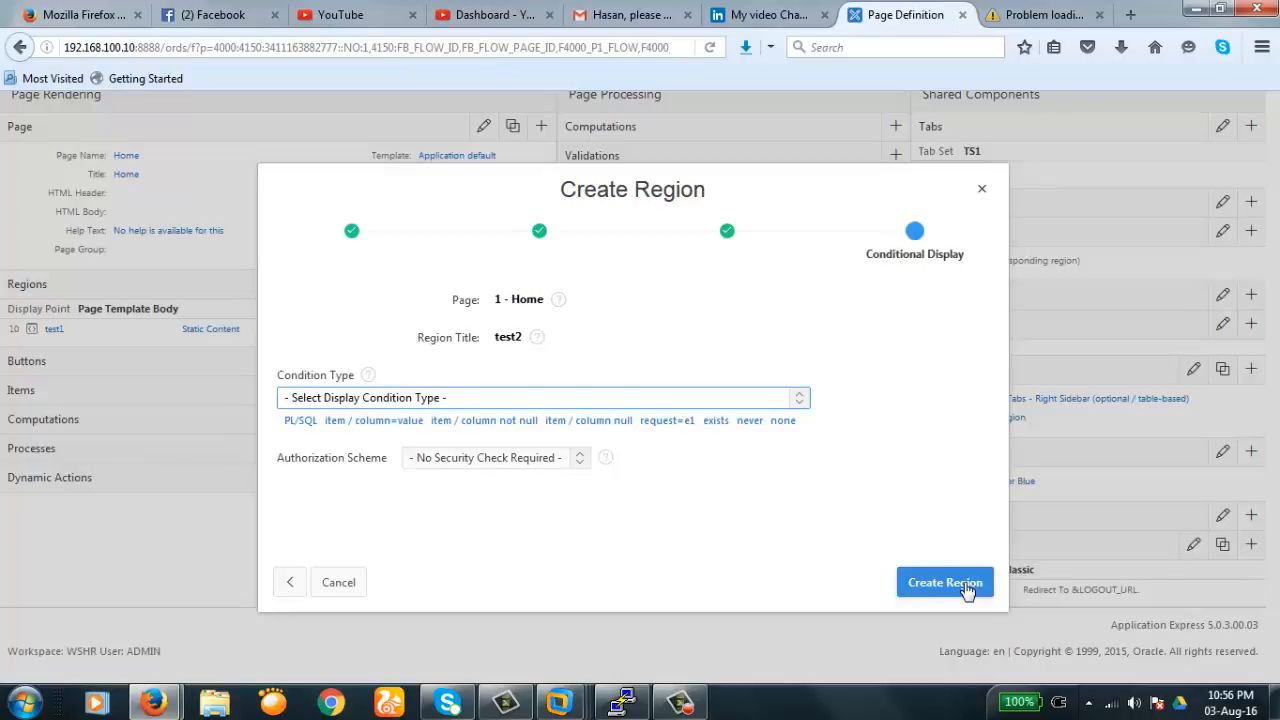
{"action": "left_click", "coordinate": [966, 589]}
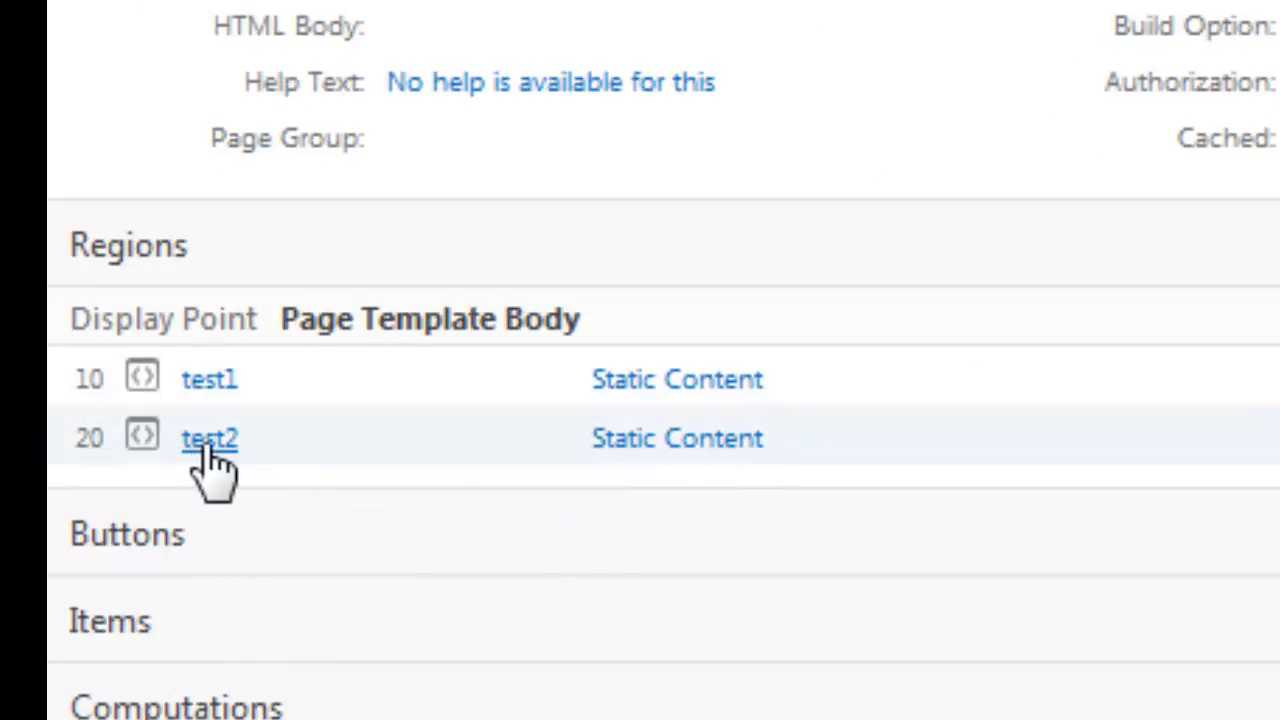
{"action": "left_click", "coordinate": [208, 442]}
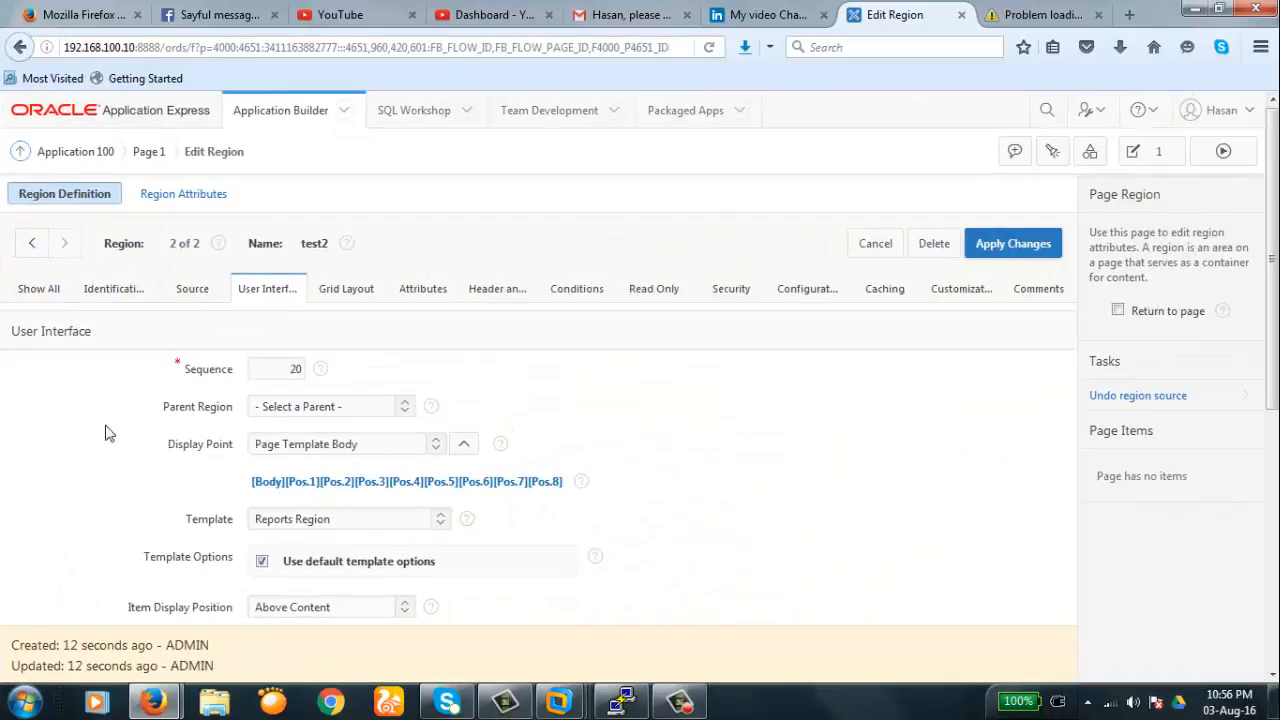
{"action": "left_click", "coordinate": [283, 369]}
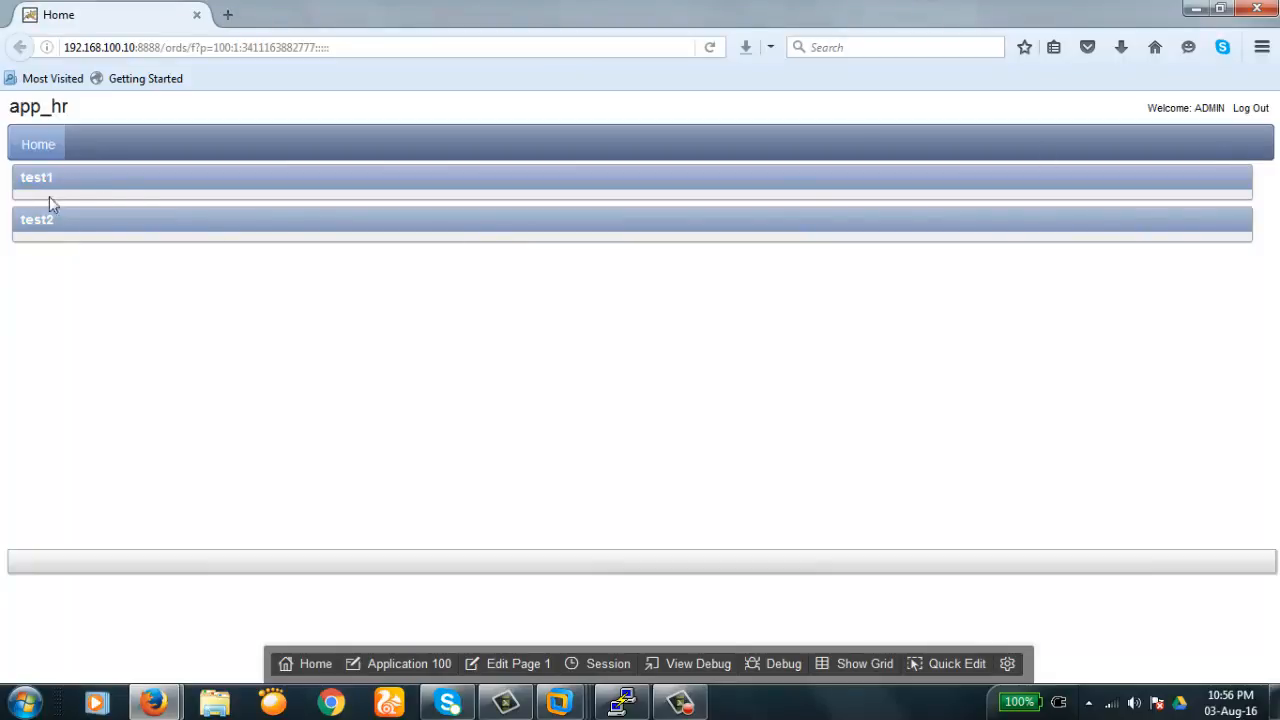
{"action": "left_click_drag", "start_coordinate": [54, 177], "coordinate": [20, 177]}
{"action": "left_click_drag", "start_coordinate": [21, 227], "coordinate": [55, 222]}
{"action": "left_click_drag", "start_coordinate": [20, 177], "coordinate": [33, 178]}
{"action": "left_click", "coordinate": [109, 243]}
{"action": "left_click", "coordinate": [513, 662]}
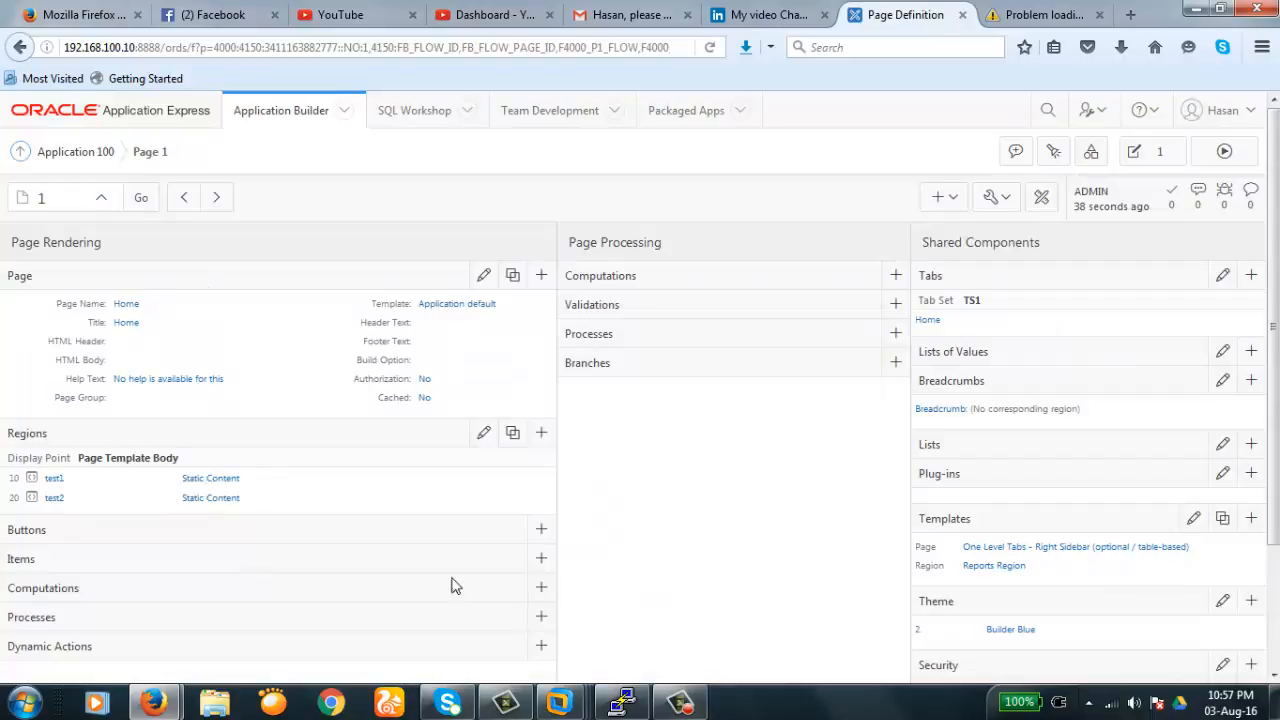
- In Page 1's region list, change test1's sequence to 20
{"action": "left_click", "coordinate": [484, 436]}
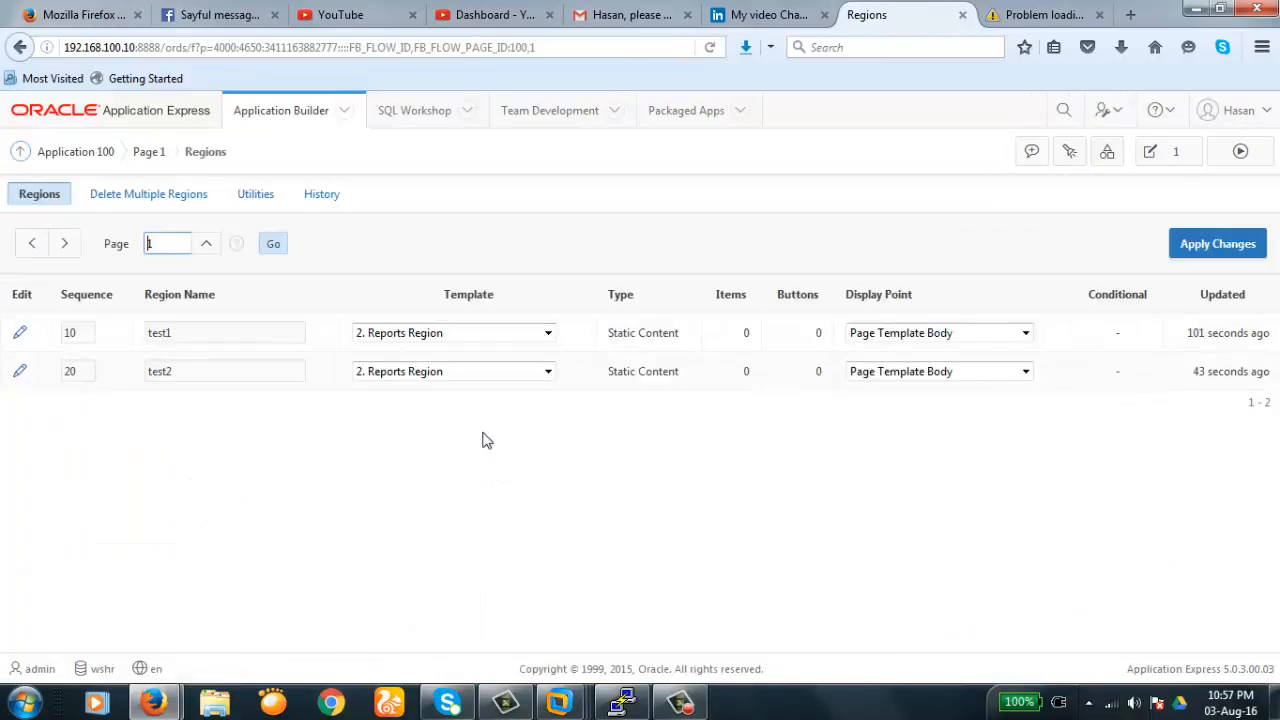
{"action": "left_click", "coordinate": [83, 332]}
{"action": "left_click", "coordinate": [85, 372]}
{"action": "left_click", "coordinate": [83, 333]}
{"action": "left_click", "coordinate": [80, 370]}
{"action": "left_click", "coordinate": [79, 331]}
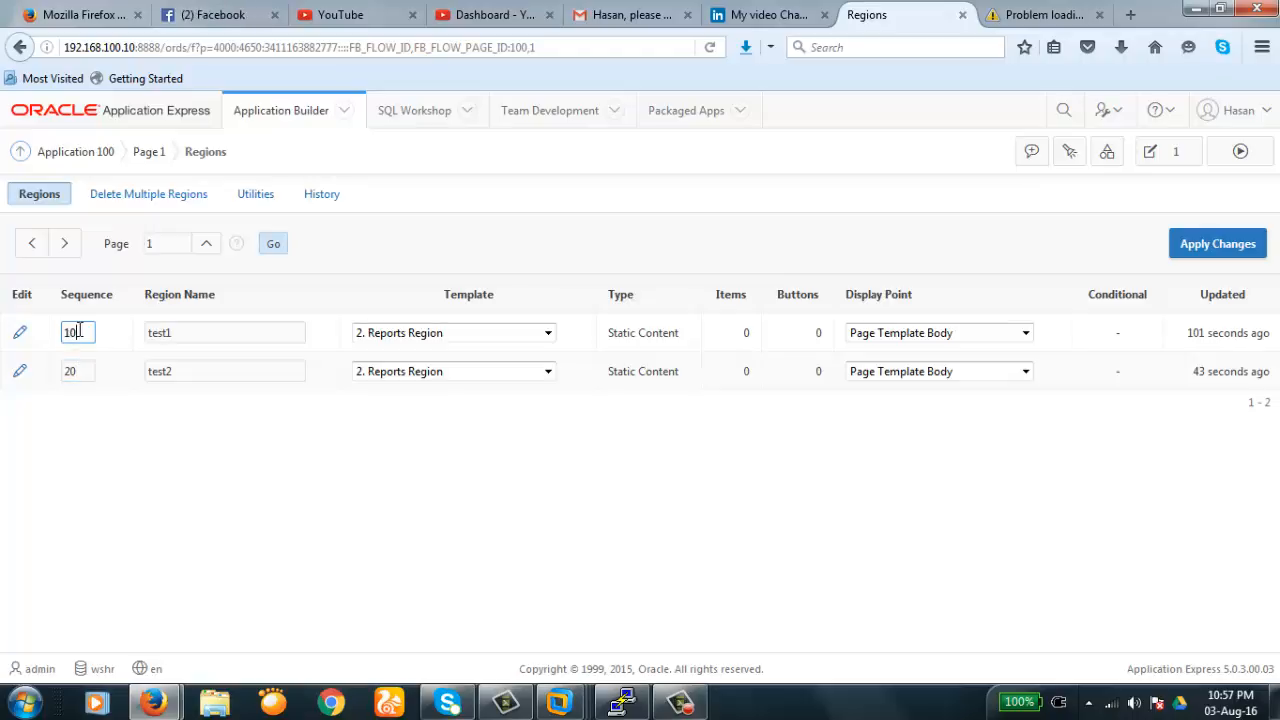
{"action": "key", "text": "BackSpace"}
{"action": "key", "text": "BackSpace"}
{"action": "type", "text": "20"}
{"action": "key", "text": "Tab"}
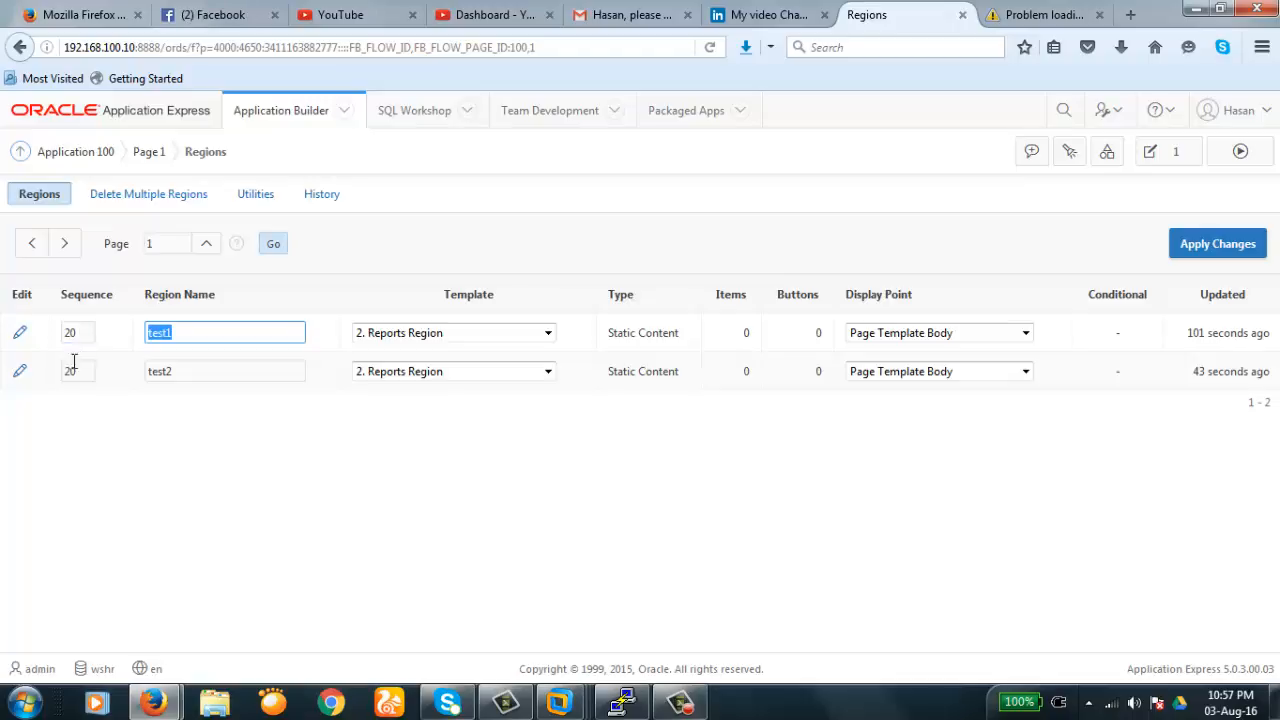
- Change test2's sequence to 10 and apply the swapped region order
{"action": "left_click", "coordinate": [78, 372]}
{"action": "key", "text": "BackSpace"}
{"action": "key", "text": "BackSpace"}
{"action": "type", "text": "1"}
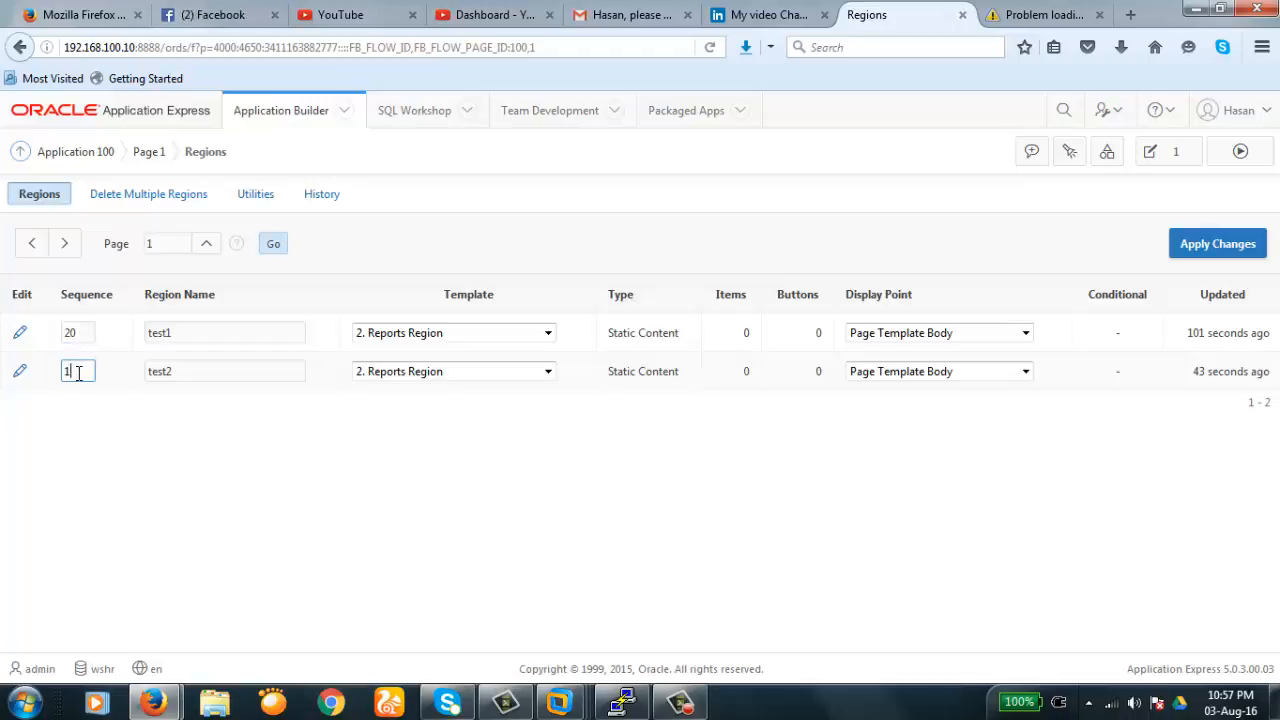
{"action": "left_click", "coordinate": [90, 470]}
{"action": "left_click", "coordinate": [1218, 250]}
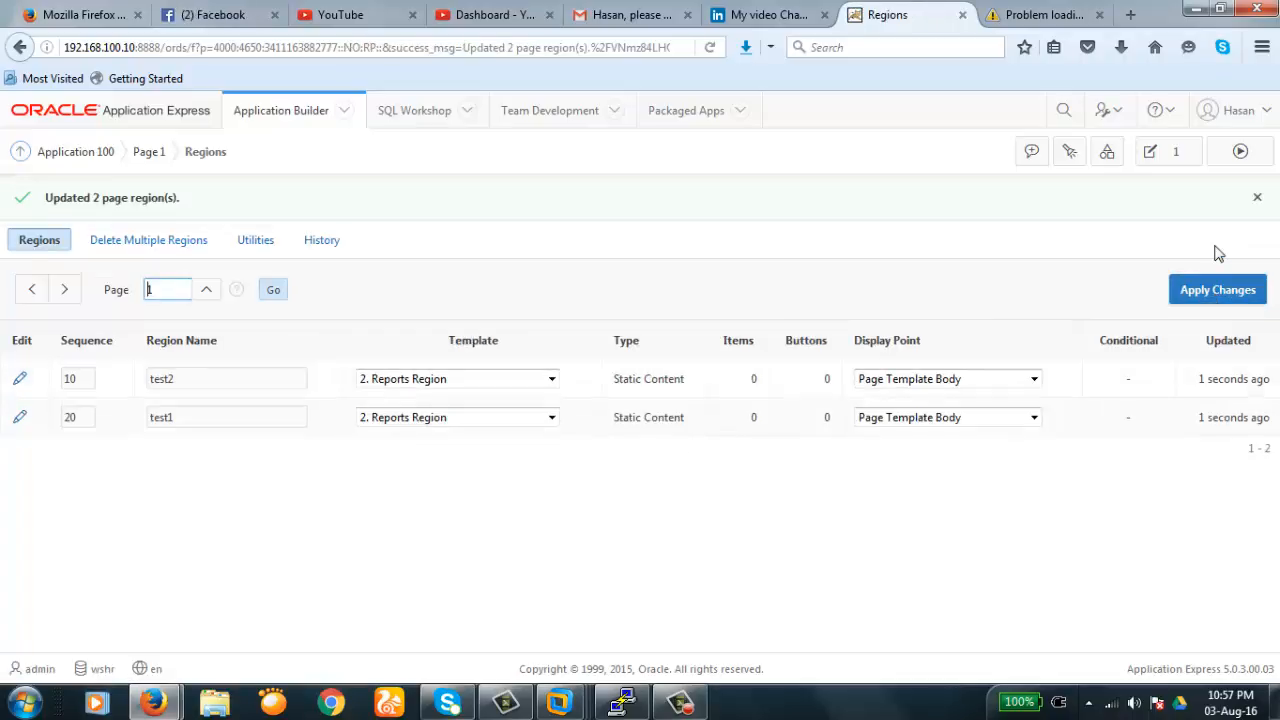
- Run Page 1 to confirm test2 now appears above test1, then return to the builder
{"action": "left_click", "coordinate": [1240, 151]}
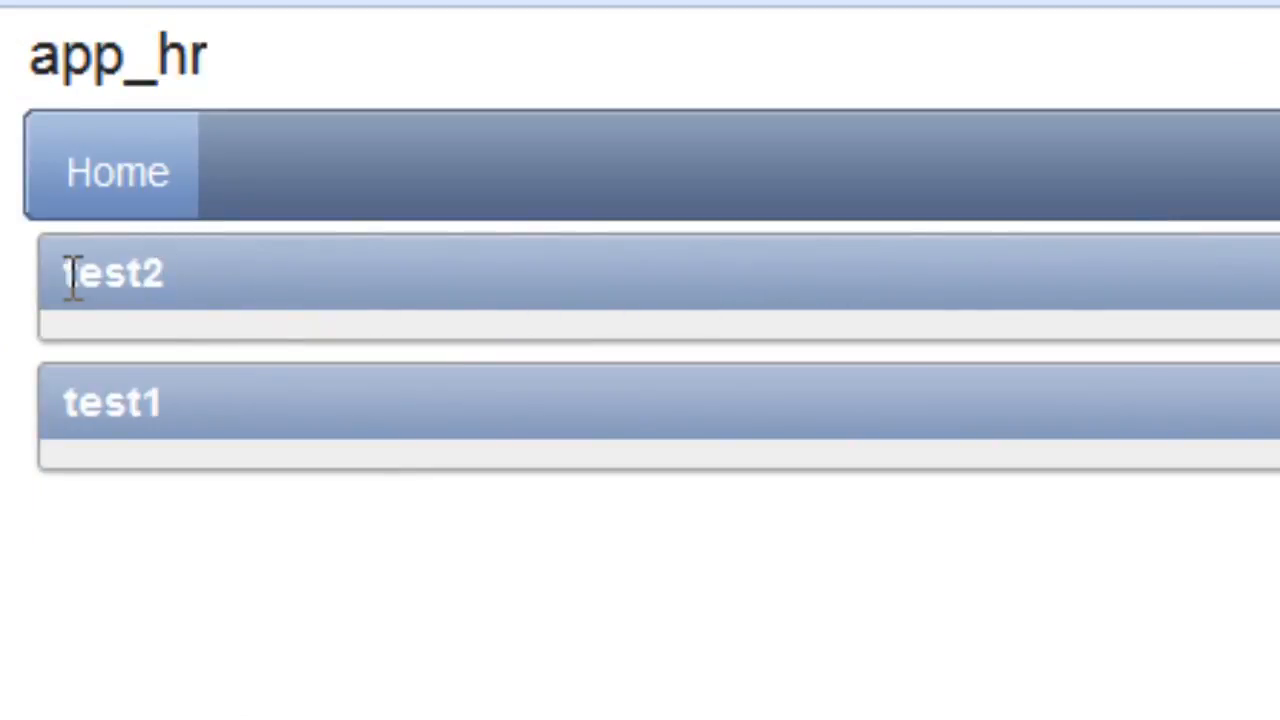
{"action": "double_click", "coordinate": [72, 275]}
{"action": "double_click", "coordinate": [194, 420]}
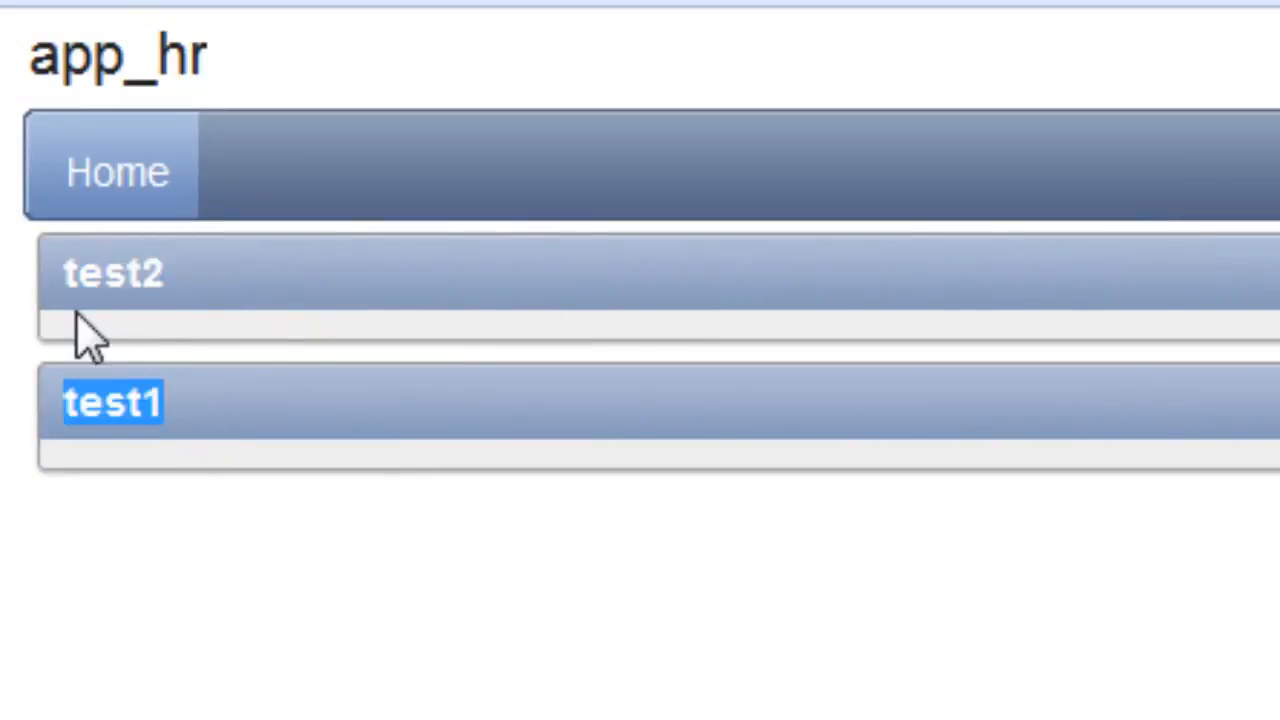
{"action": "left_click", "coordinate": [75, 285]}
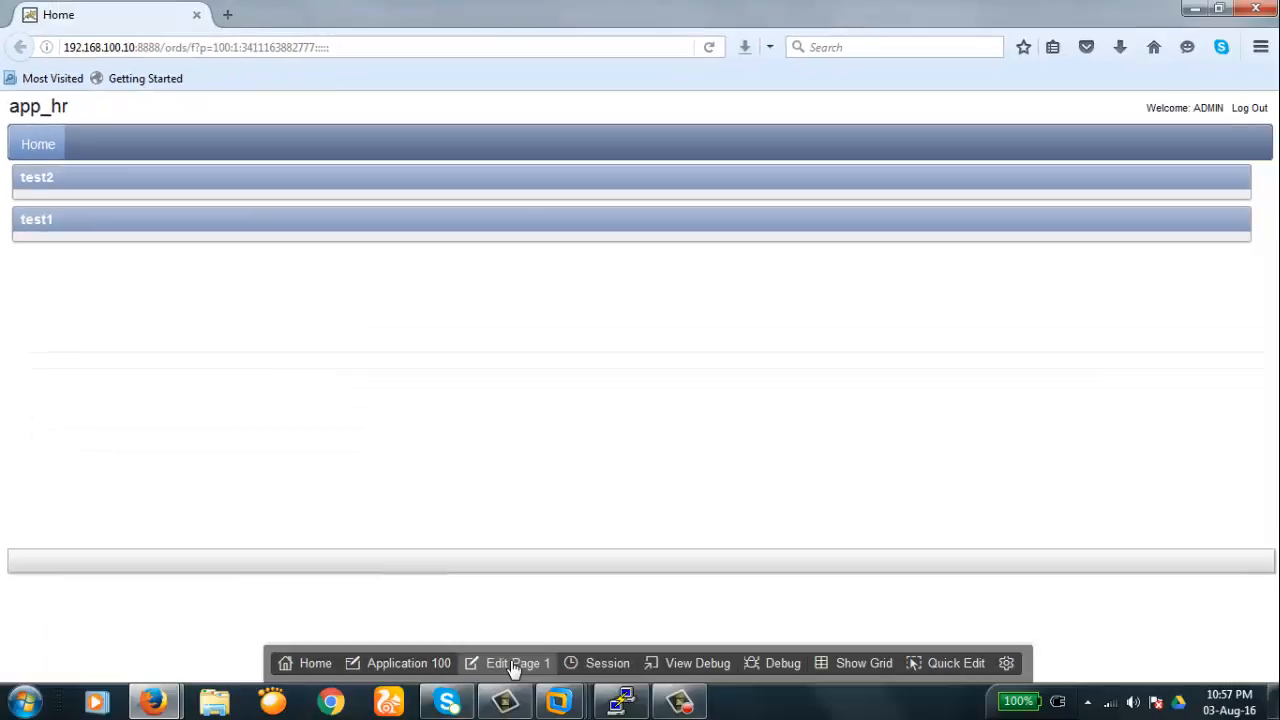
{"action": "left_click", "coordinate": [512, 666]}
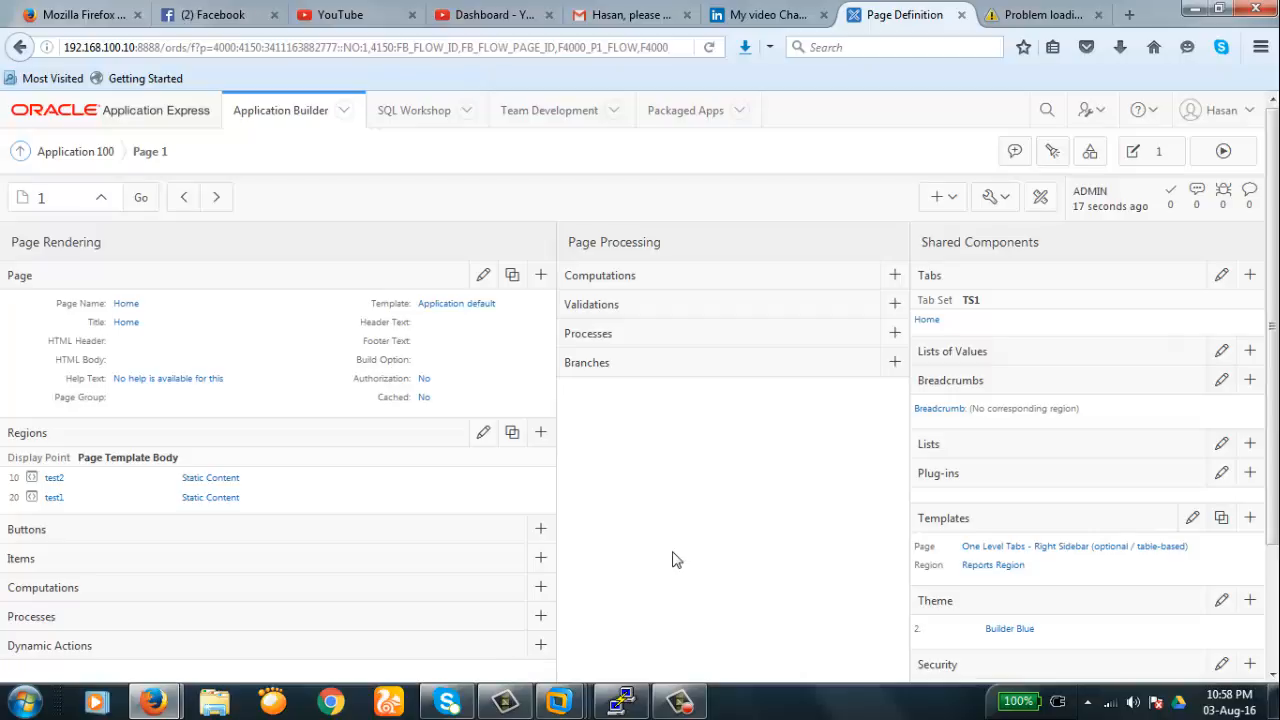
- Restore the region sequences to test2 at 20 and test1 at 10, and apply
{"action": "left_click", "coordinate": [483, 436]}
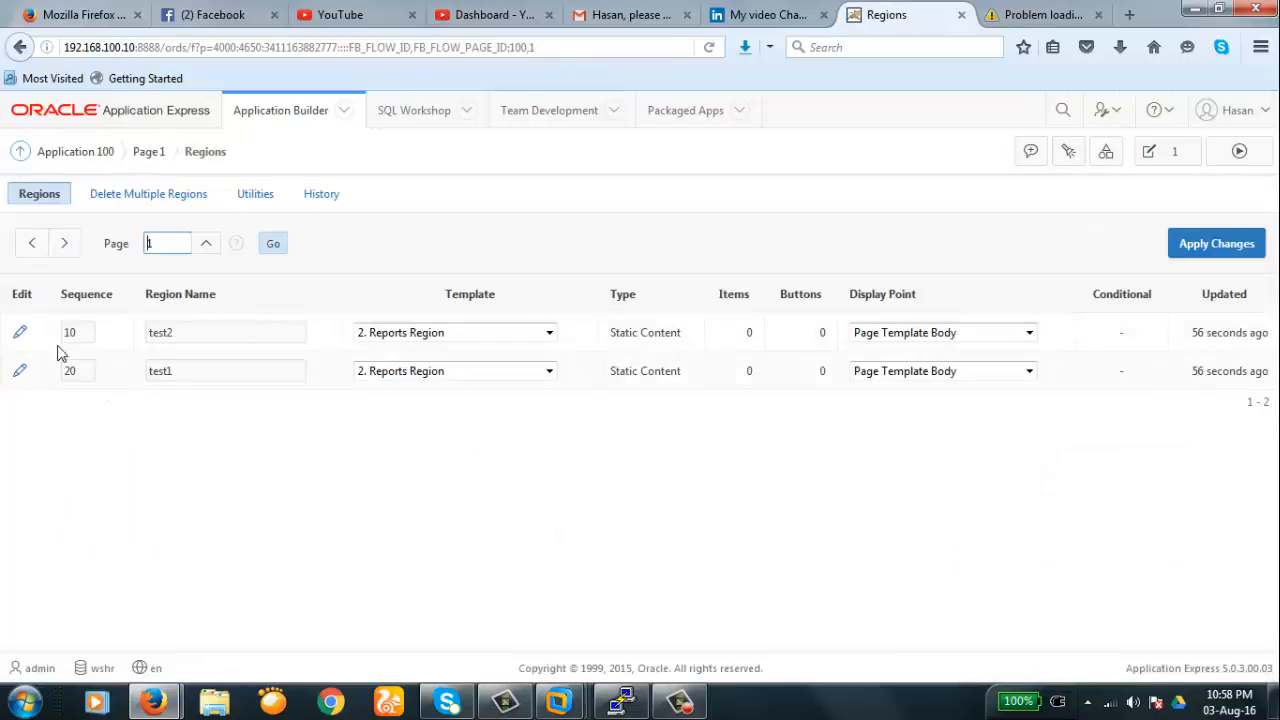
{"action": "left_click", "coordinate": [87, 334]}
{"action": "key", "text": "BackSpace"}
{"action": "key", "text": "BackSpace"}
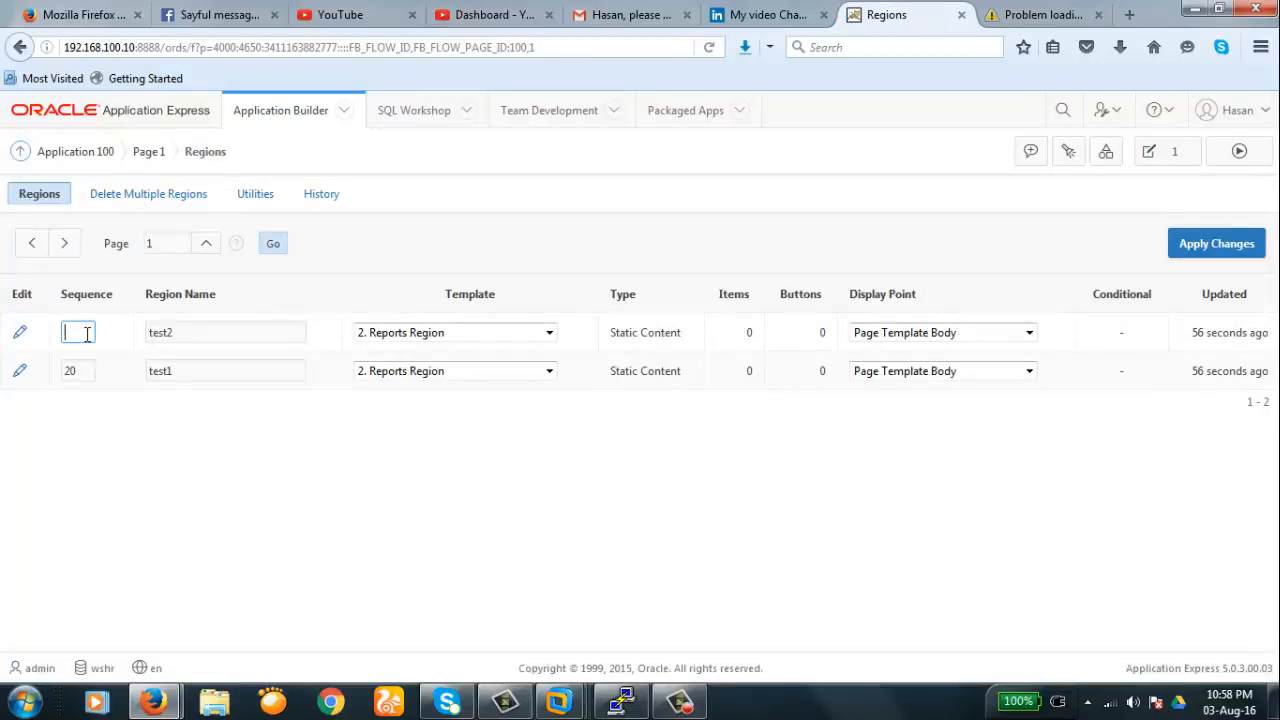
{"action": "type", "text": "20"}
{"action": "left_click", "coordinate": [82, 370]}
{"action": "key", "text": "BackSpace"}
{"action": "key", "text": "BackSpace"}
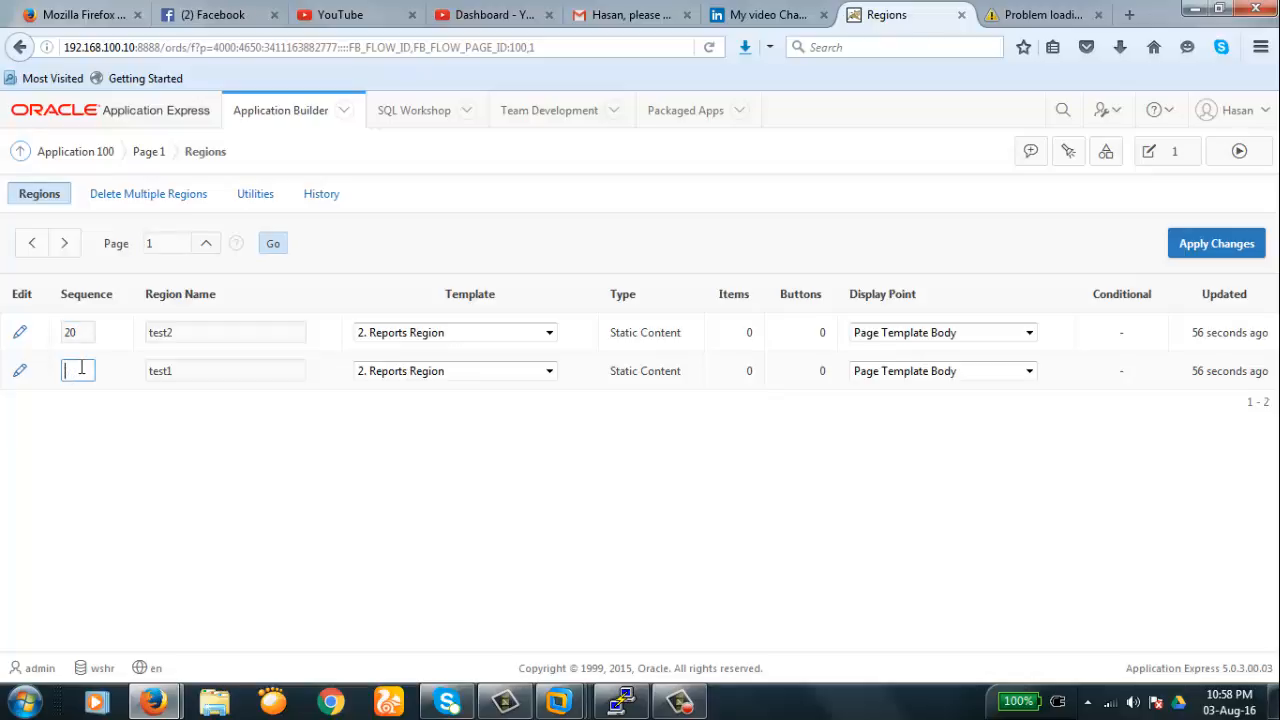
{"action": "type", "text": "10"}
{"action": "left_click", "coordinate": [1207, 246]}
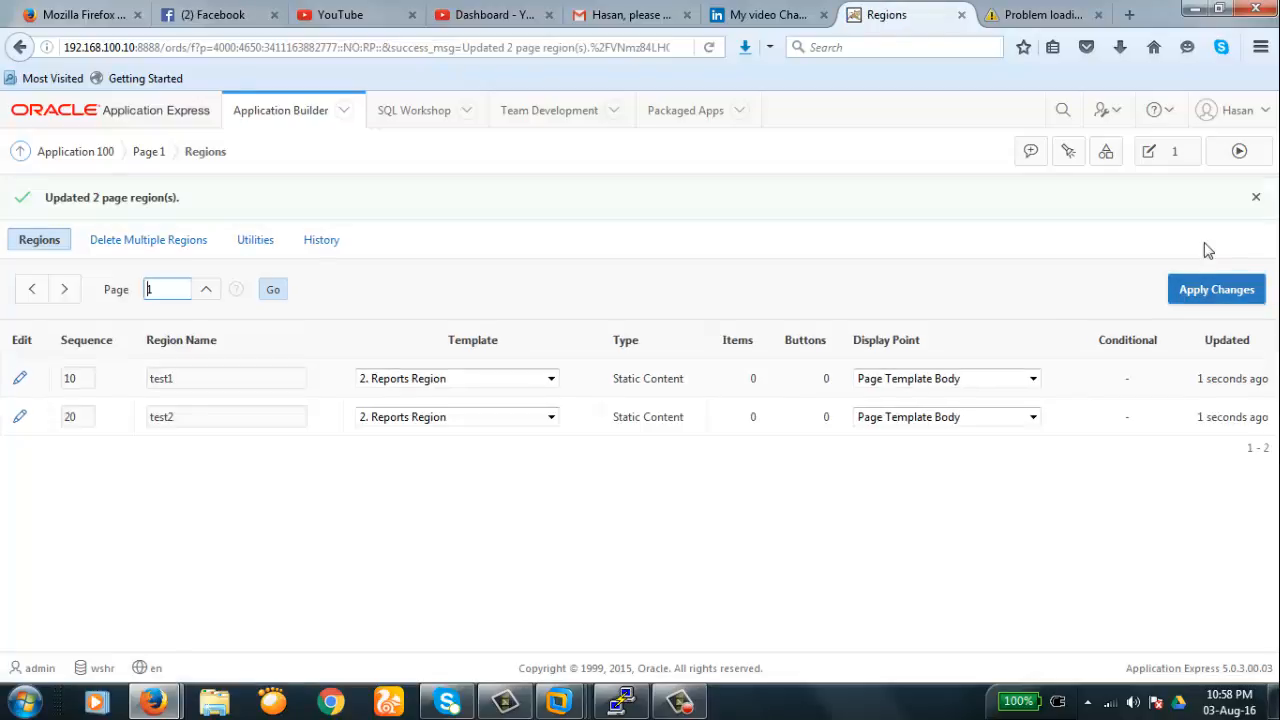
- Run Page 1 and confirm the test1 heading appears above test2
{"action": "left_click", "coordinate": [1239, 157]}
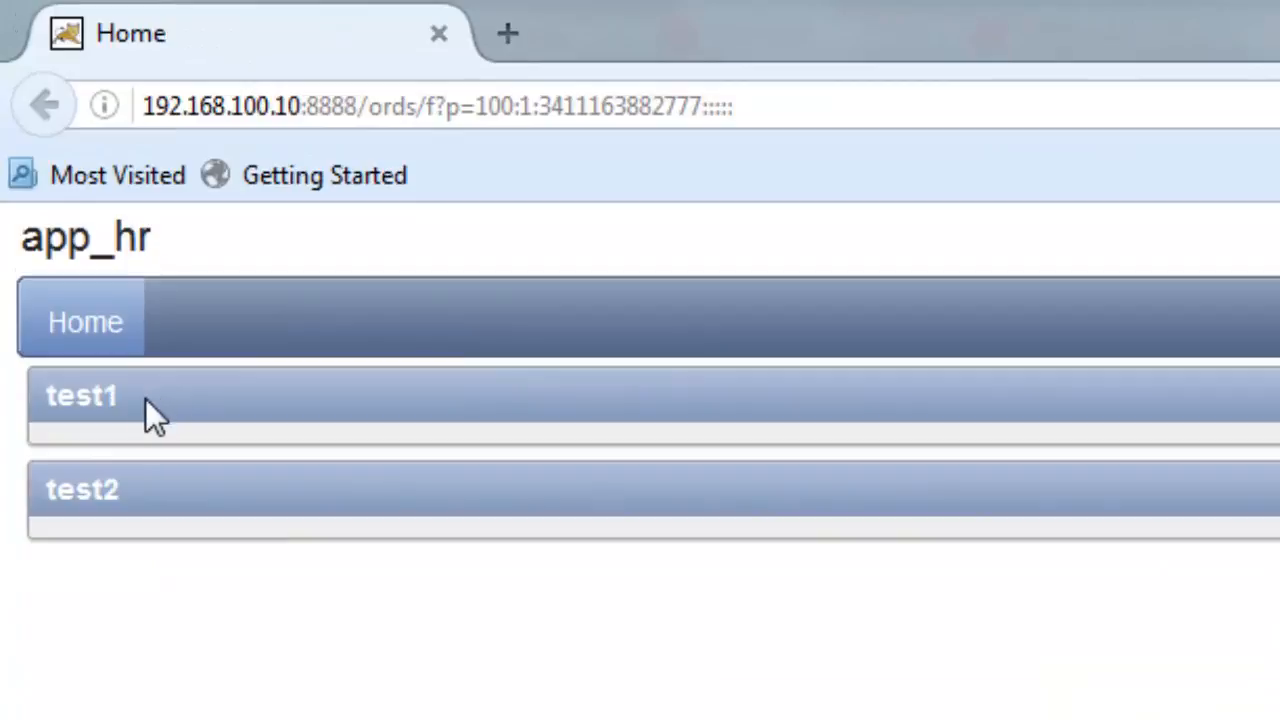
{"action": "left_click_drag", "start_coordinate": [46, 396], "coordinate": [75, 396]}
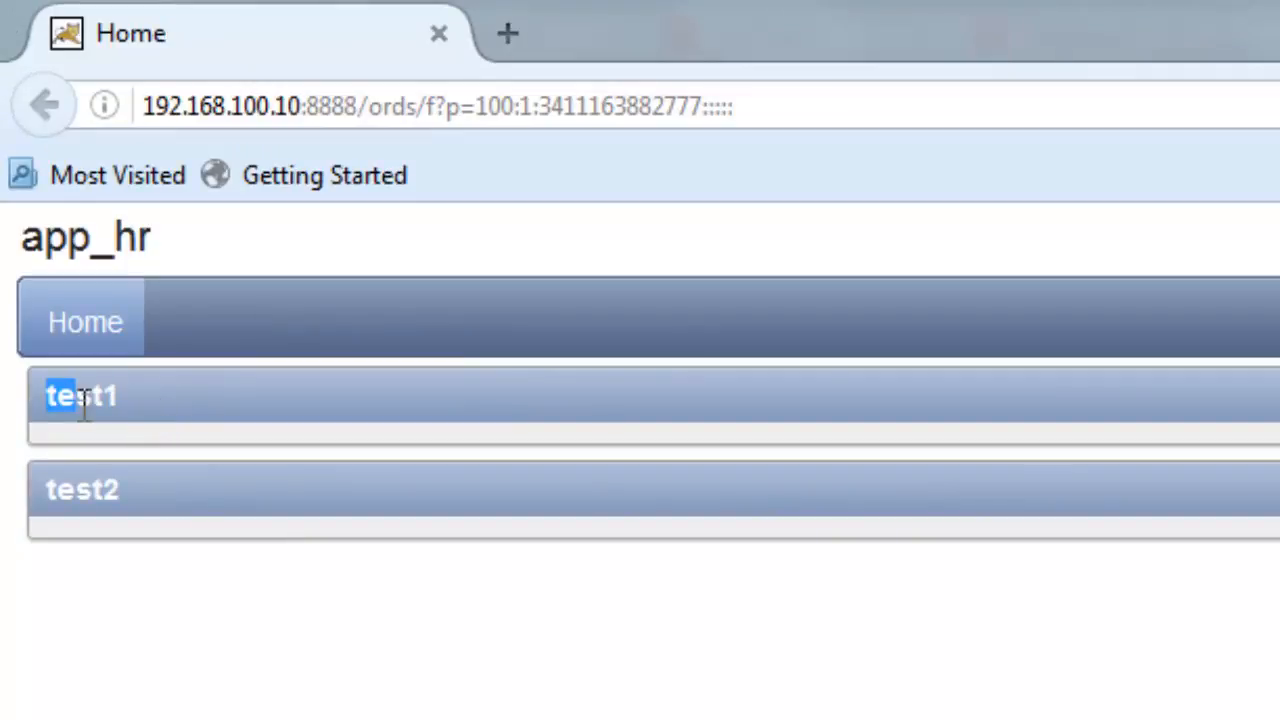
{"action": "left_click", "coordinate": [162, 490]}
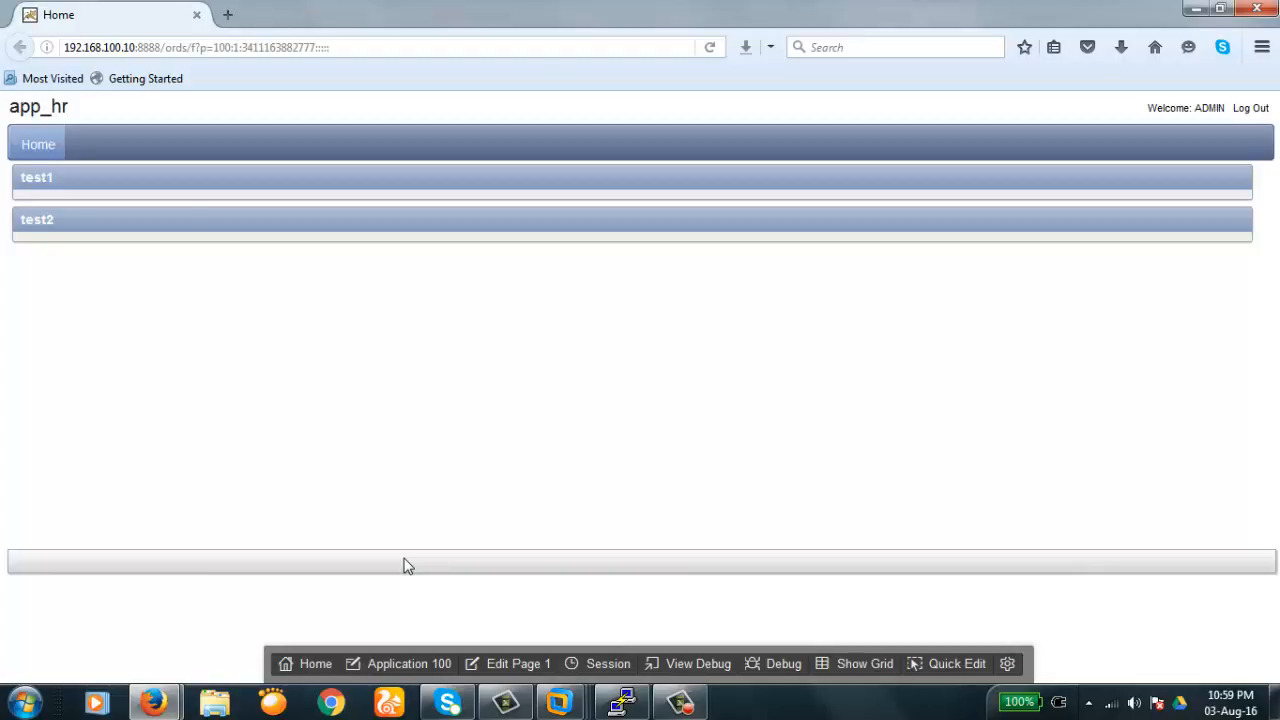
- Create text items P1_TEST1 and P1_TEST2, labelled Test1 and Test2, in region test1 at once
{"action": "left_click", "coordinate": [517, 664]}
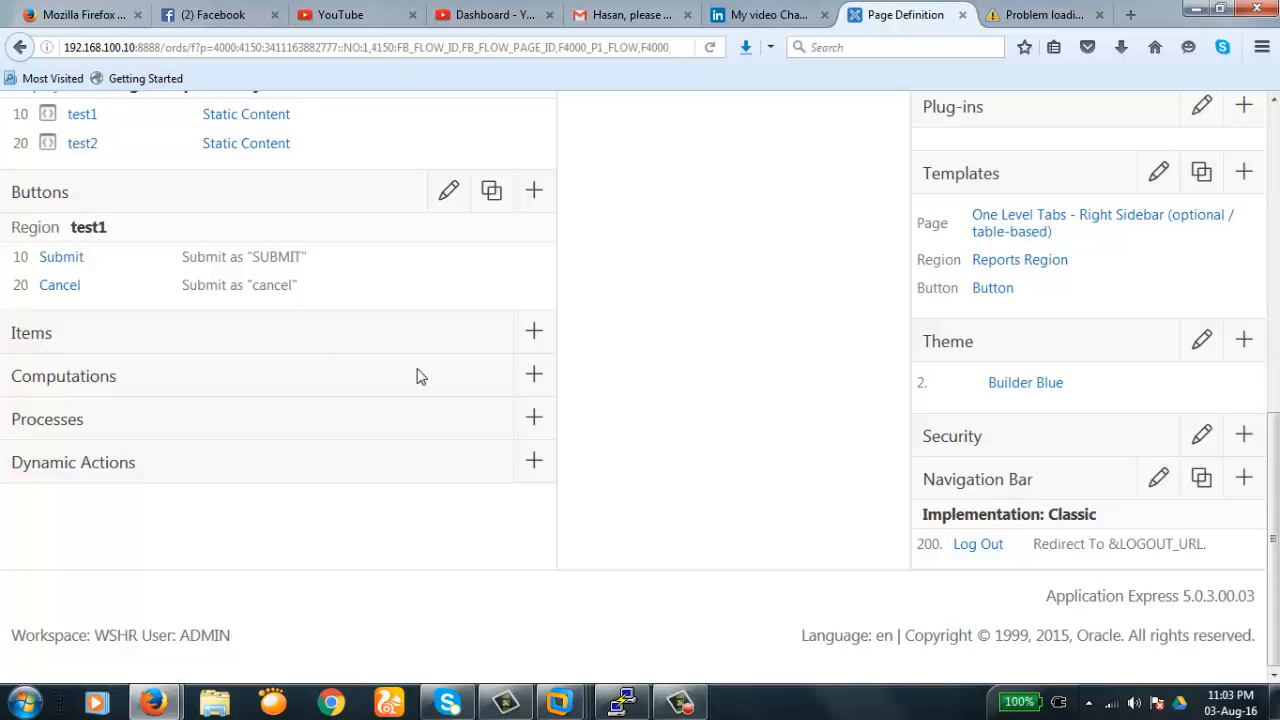
{"action": "left_click", "coordinate": [534, 332]}
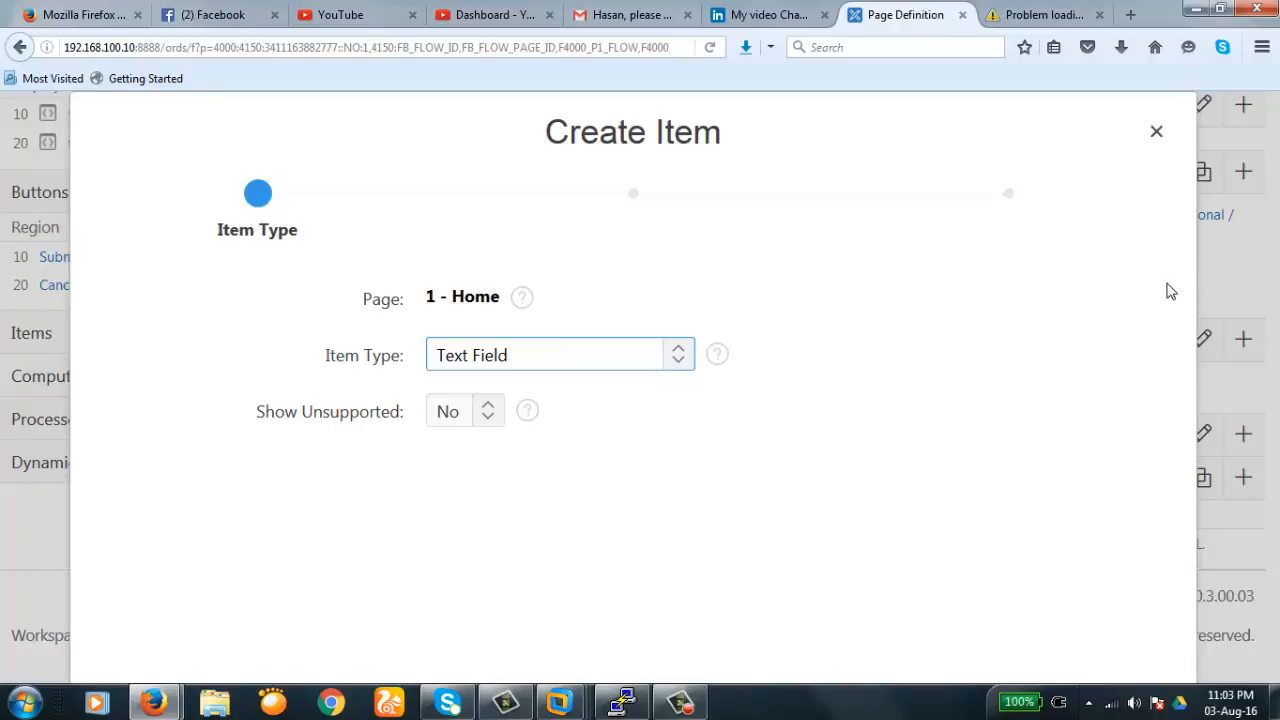
{"action": "key", "text": "ctrl+minus"}
{"action": "key", "text": "ctrl+minus"}
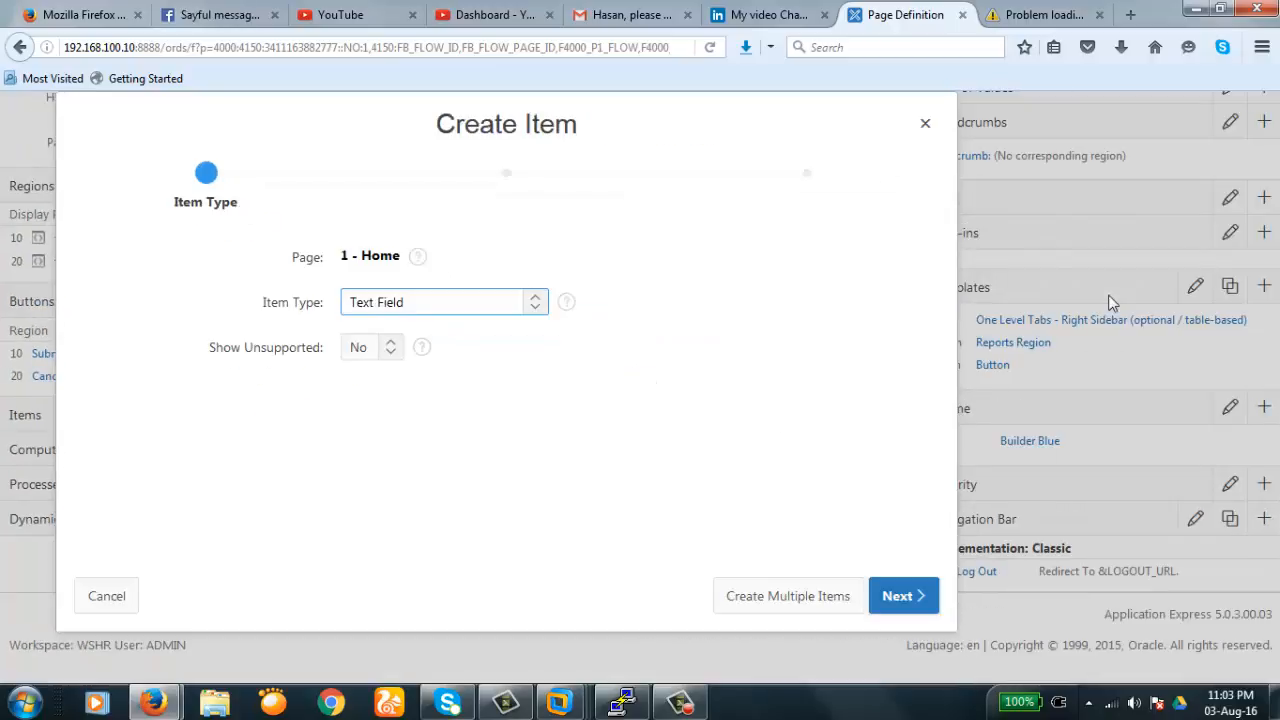
{"action": "left_click", "coordinate": [789, 597]}
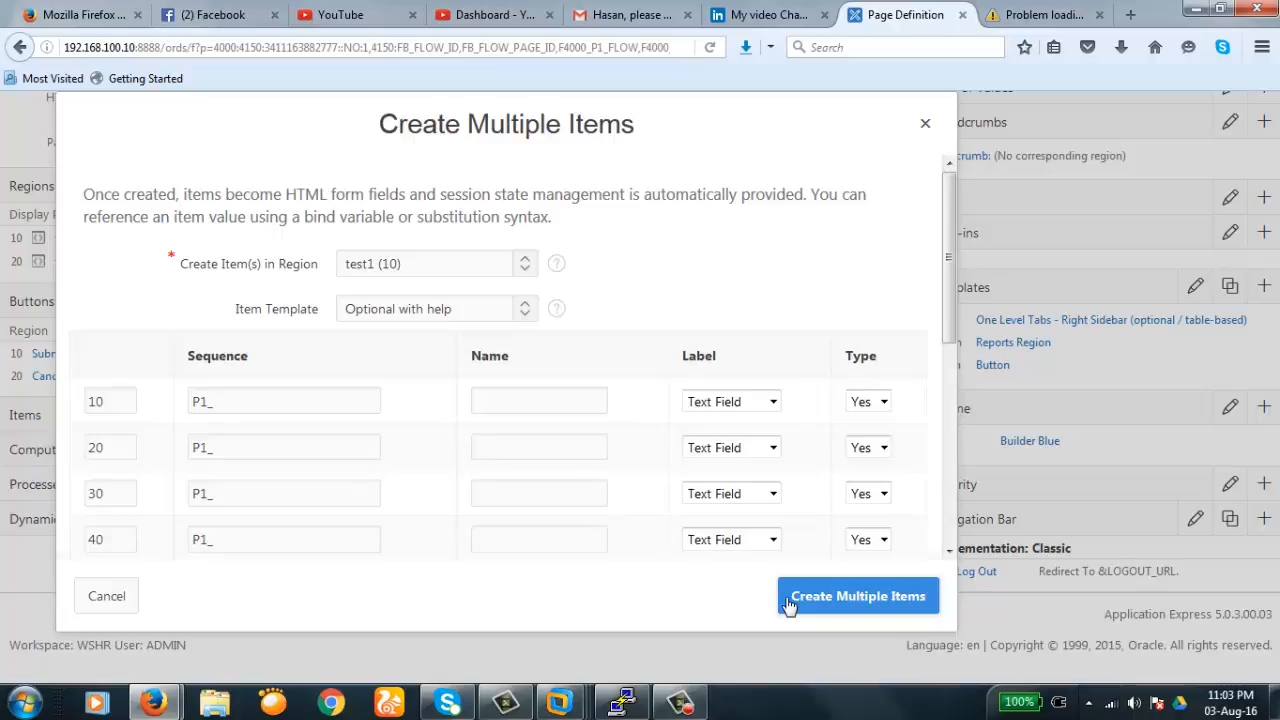
{"action": "left_click", "coordinate": [238, 394]}
{"action": "type", "text": "test1"}
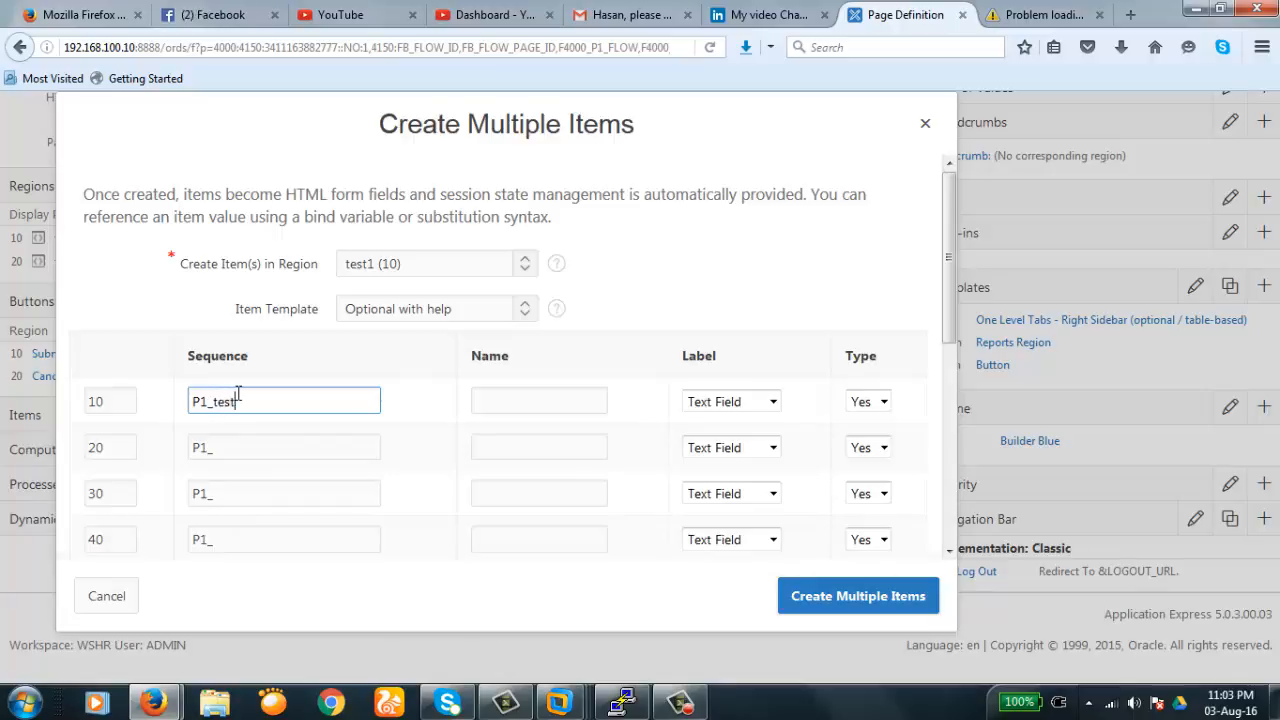
{"action": "left_click", "coordinate": [233, 448]}
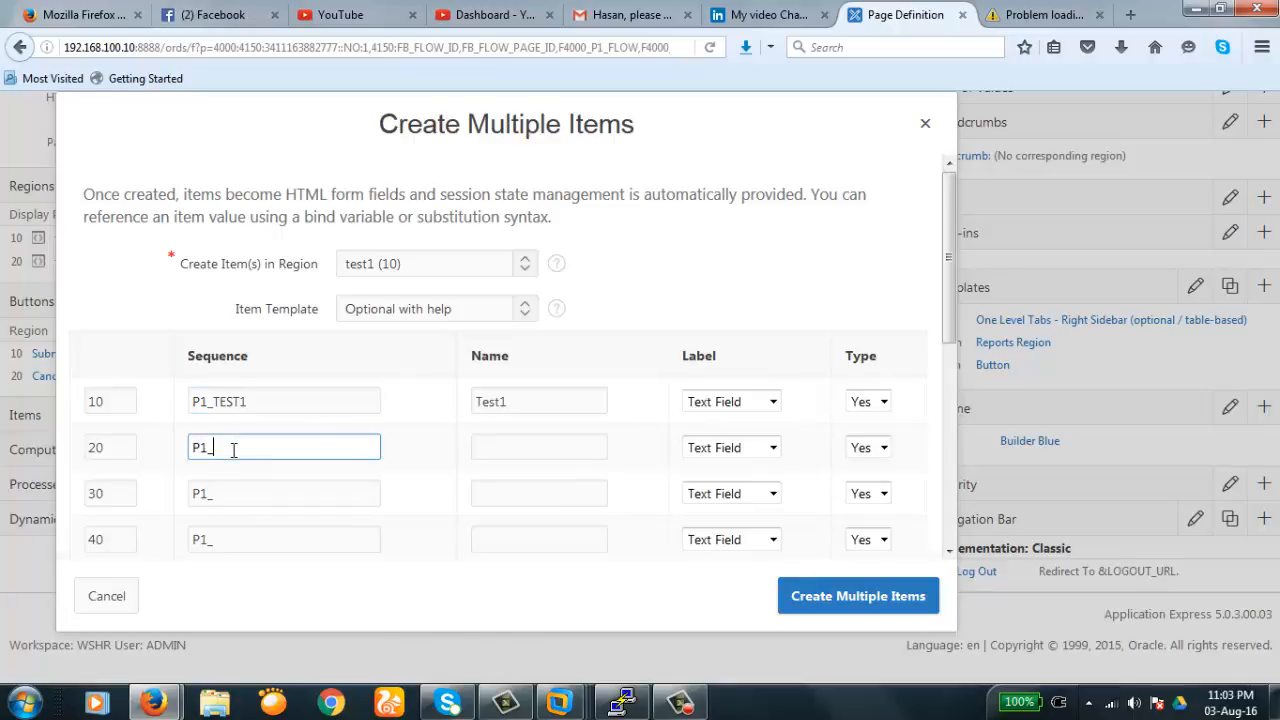
{"action": "type", "text": "test2"}
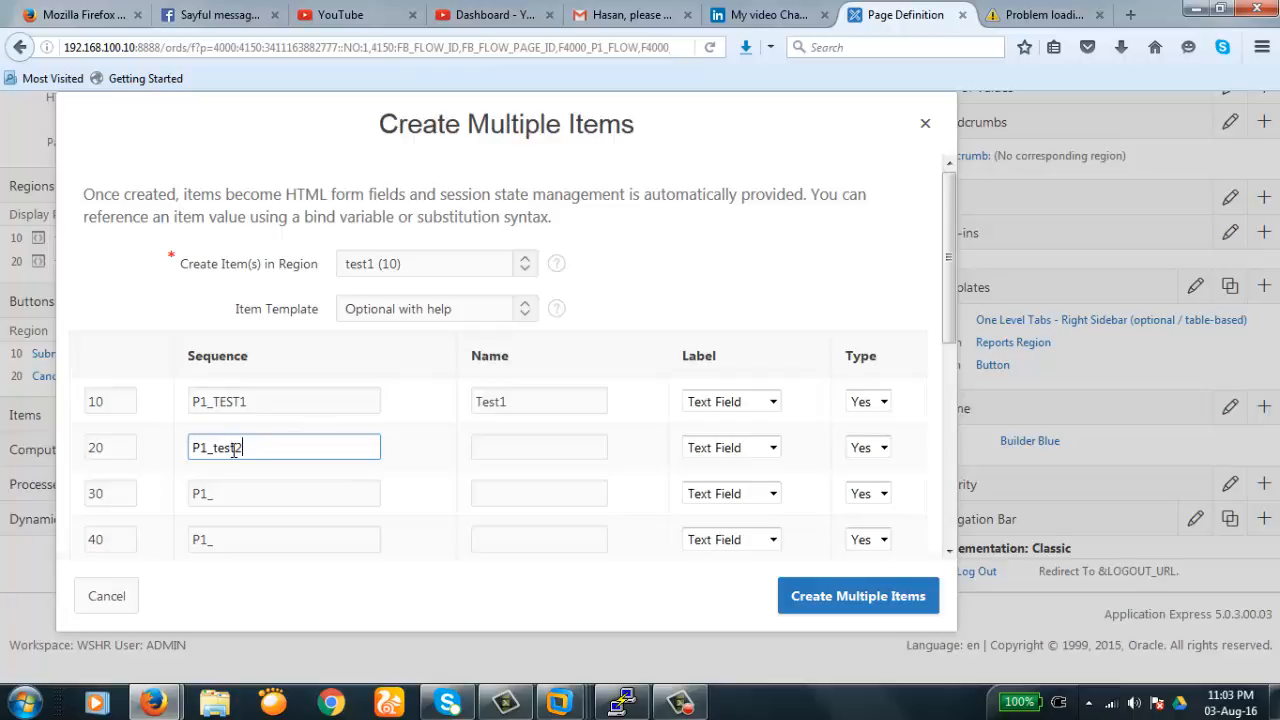
{"action": "double_click", "coordinate": [497, 450]}
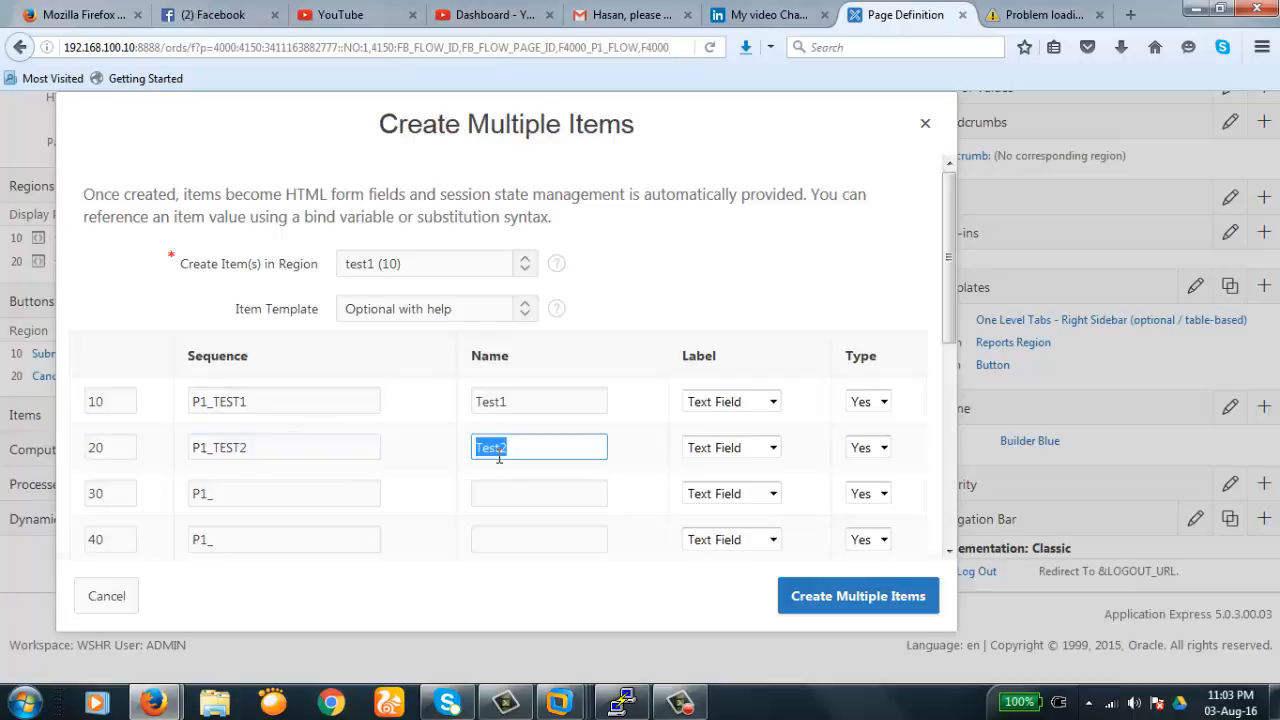
{"action": "left_click", "coordinate": [860, 598]}
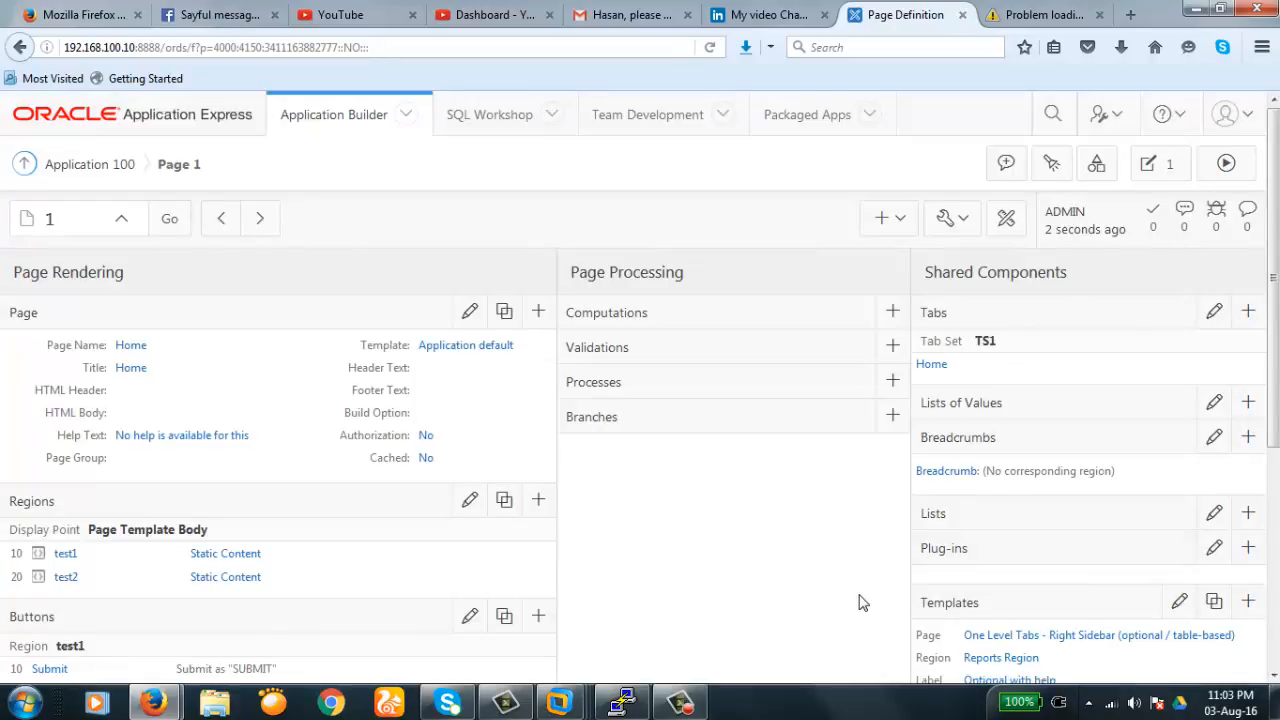
{"action": "scroll", "coordinate": [862, 602], "scroll_direction": "down", "scroll_amount": 5}
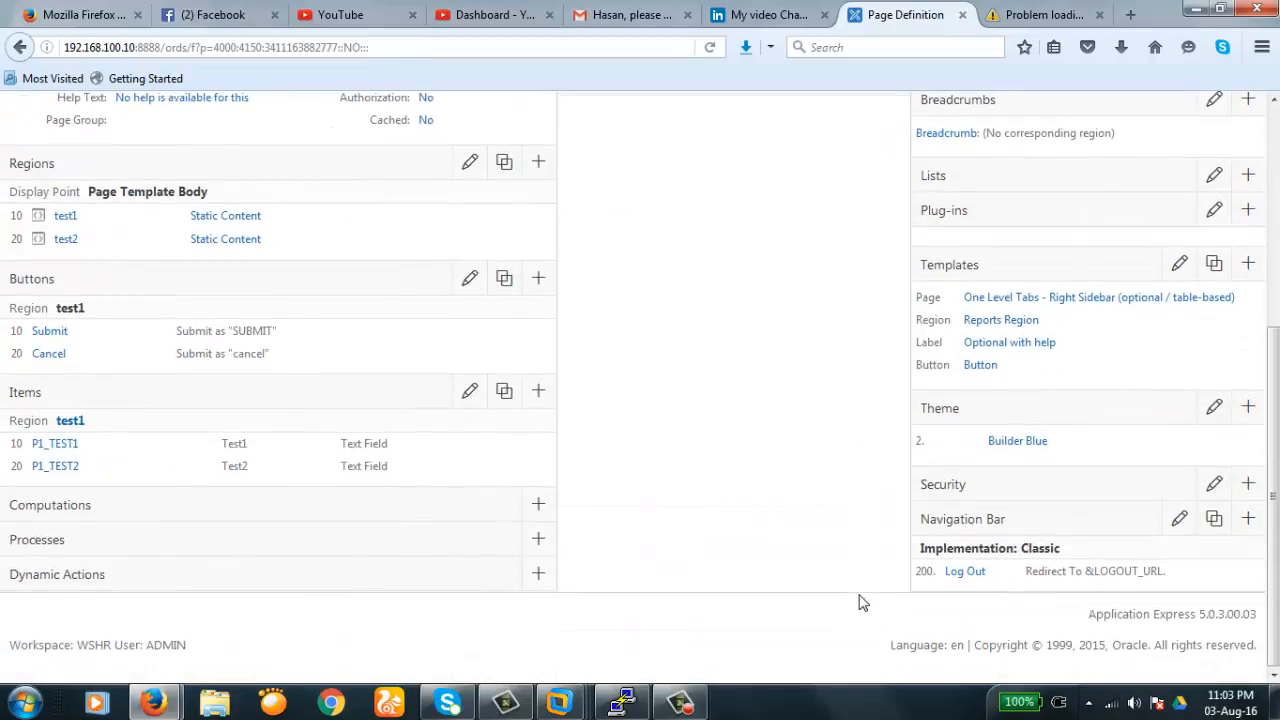
{"action": "scroll", "coordinate": [862, 602], "scroll_direction": "up", "scroll_amount": 5}
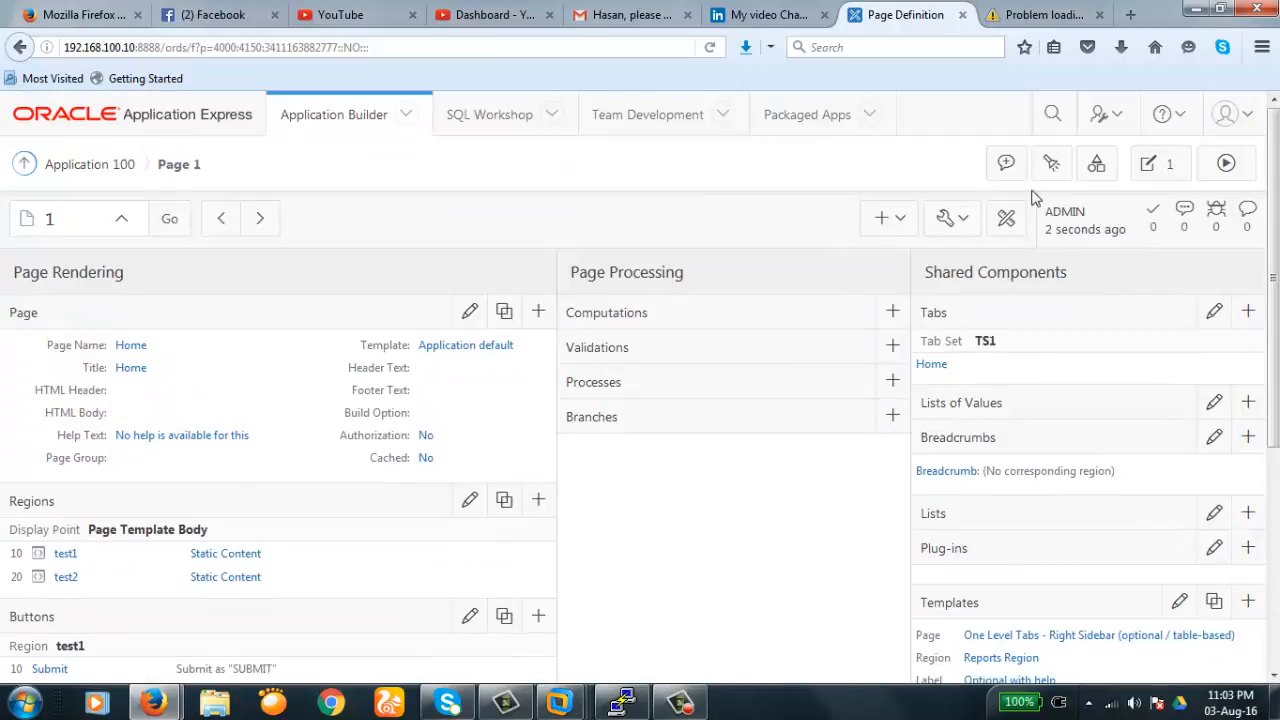
{"action": "left_click", "coordinate": [1228, 163]}
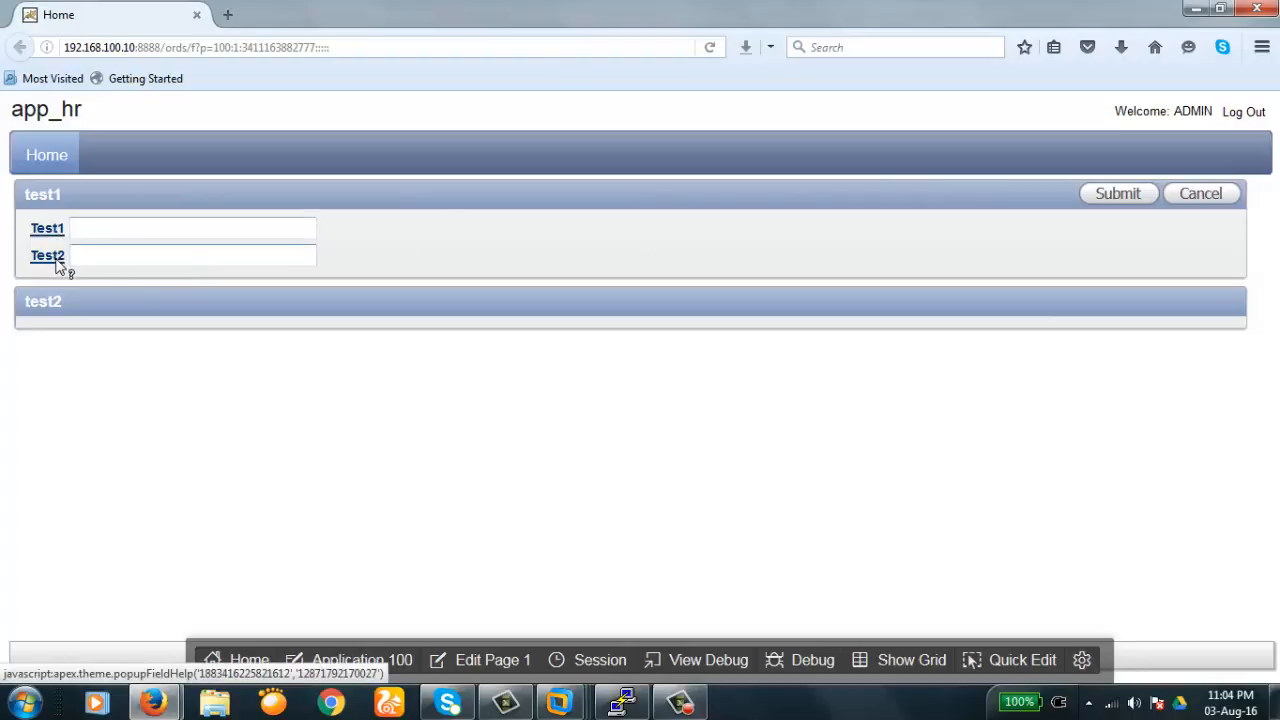
{"action": "left_click", "coordinate": [497, 670]}
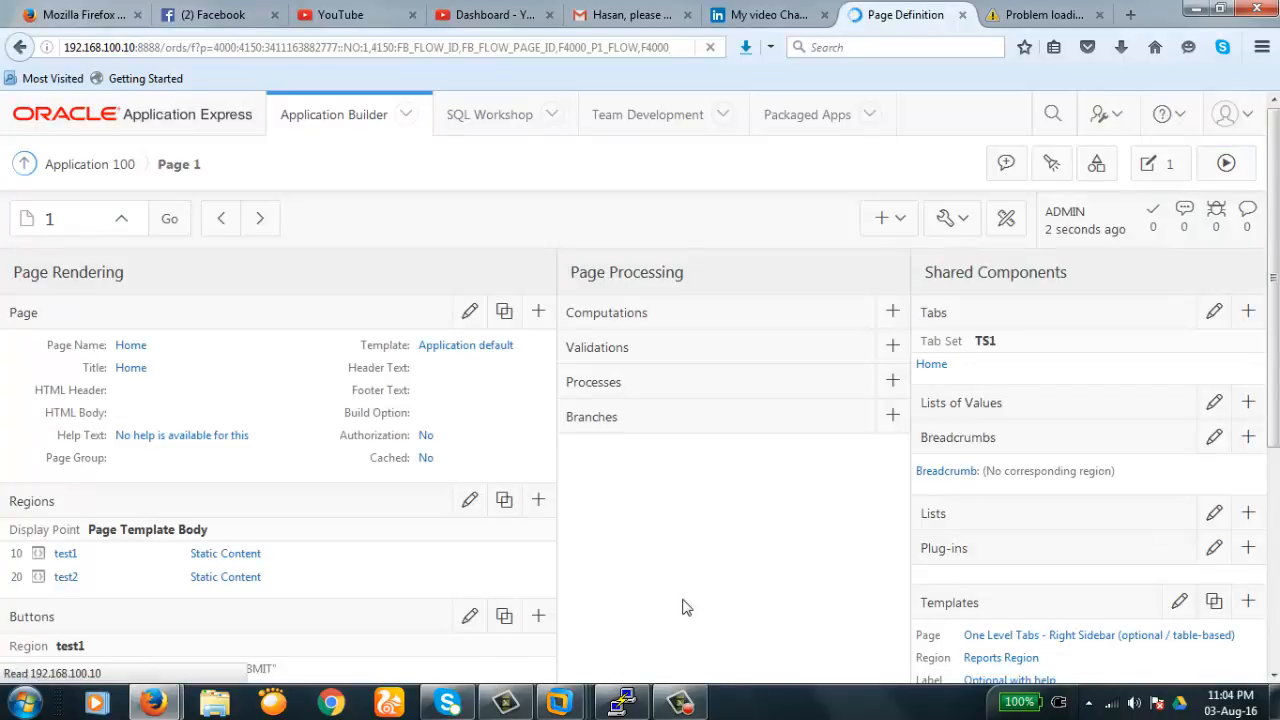
- In Page 1's item list, set P1_TEST1 to sequence 20 and P1_TEST2 to 10, then save
{"action": "scroll", "coordinate": [675, 606], "scroll_direction": "down", "scroll_amount": 3}
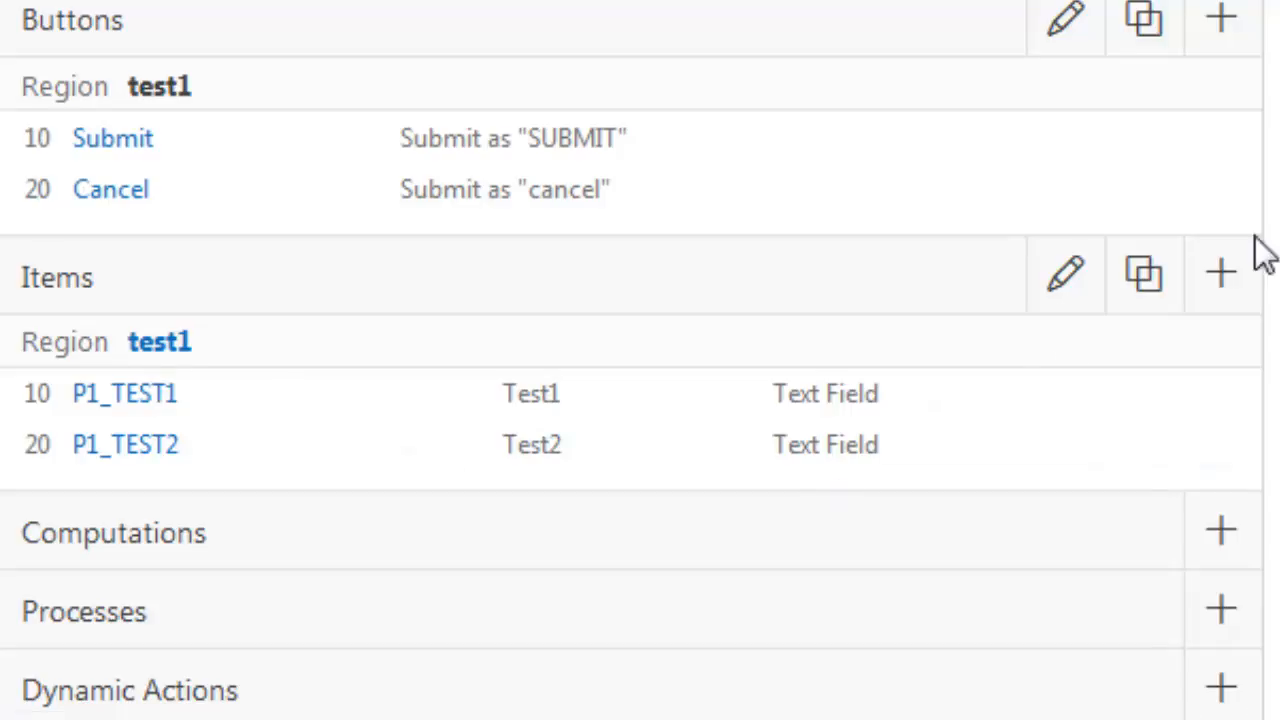
{"action": "left_click", "coordinate": [1068, 282]}
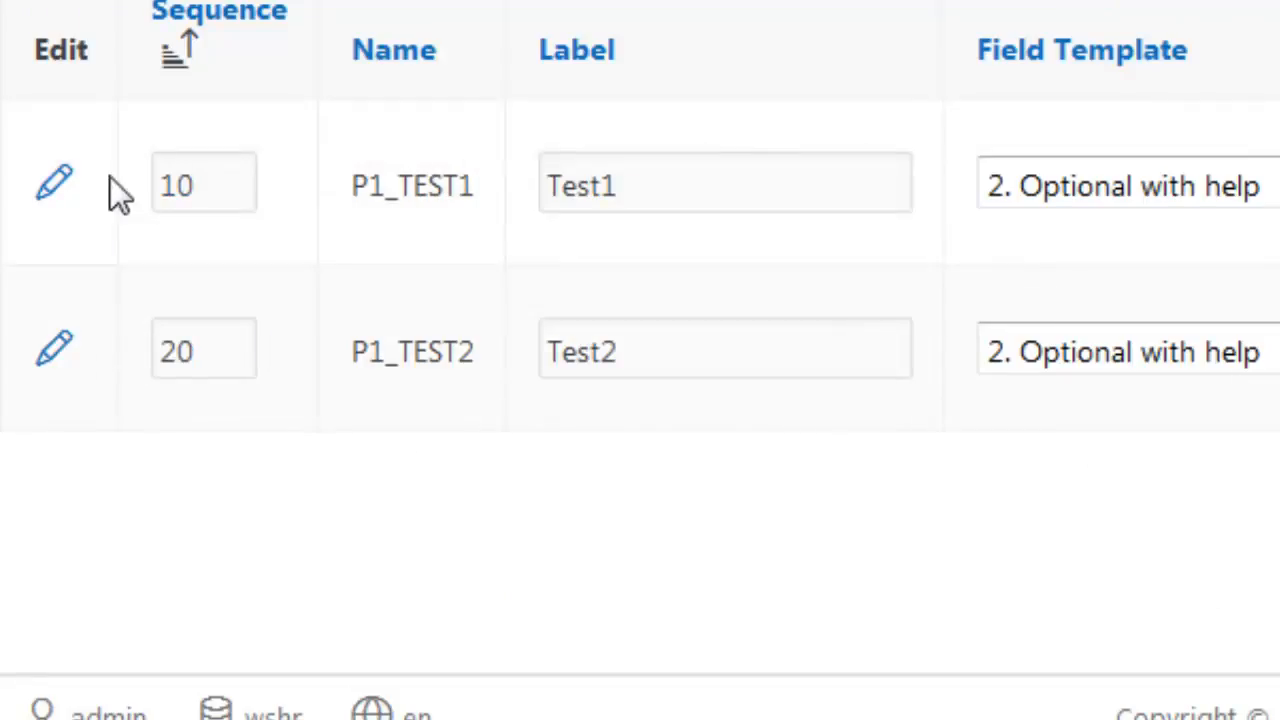
{"action": "left_click", "coordinate": [197, 177]}
{"action": "key", "text": "BackSpace"}
{"action": "key", "text": "BackSpace"}
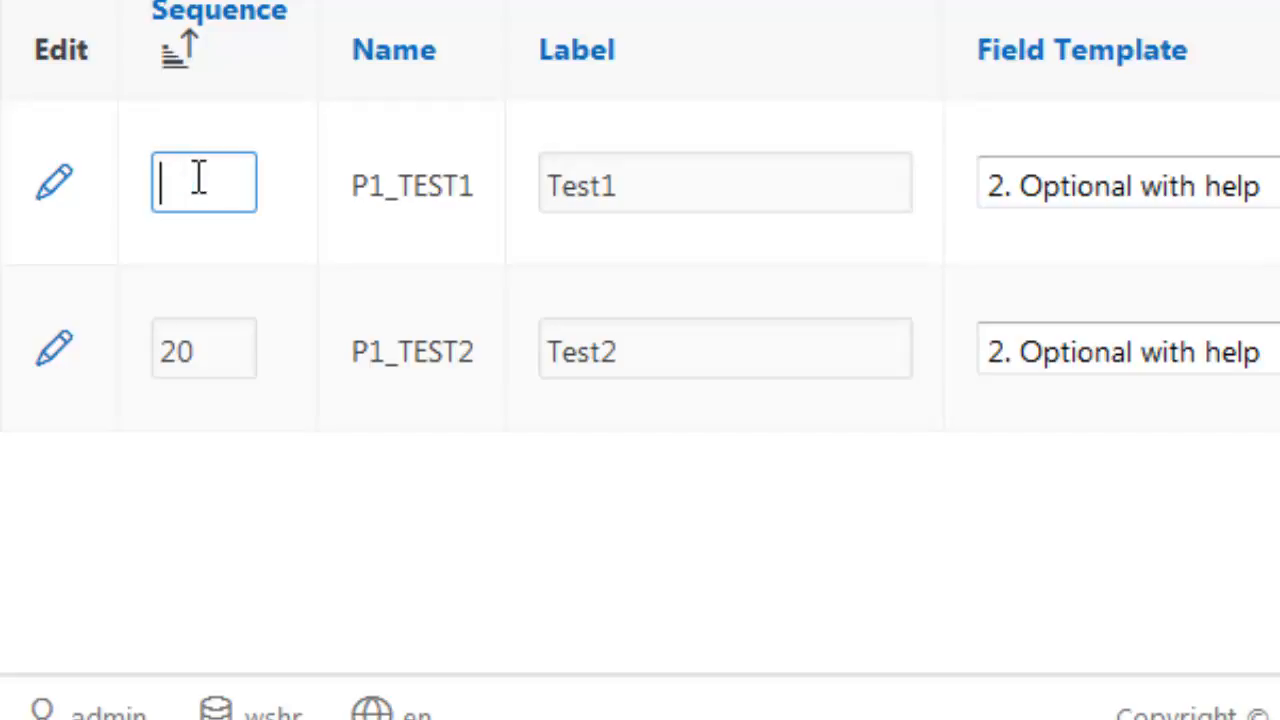
{"action": "type", "text": "20"}
{"action": "left_click", "coordinate": [217, 350]}
{"action": "key", "text": "BackSpace"}
{"action": "key", "text": "BackSpace"}
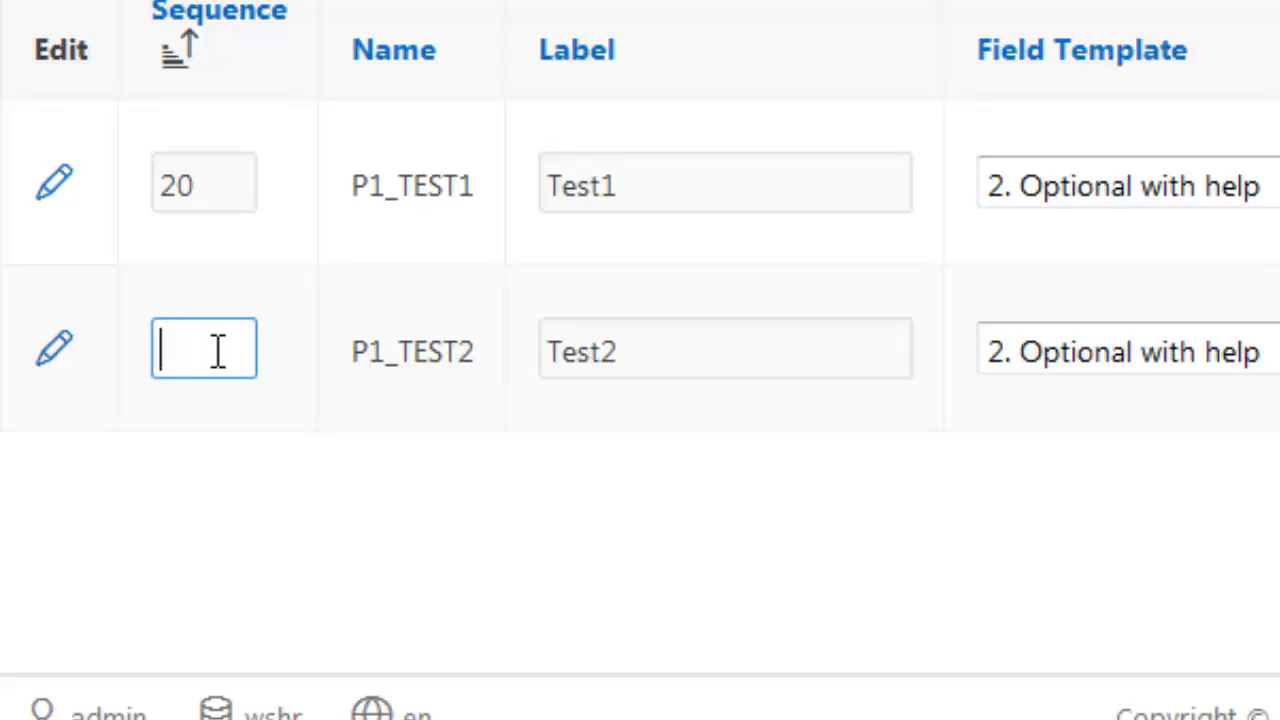
{"action": "type", "text": "10"}
{"action": "key", "text": "Return"}
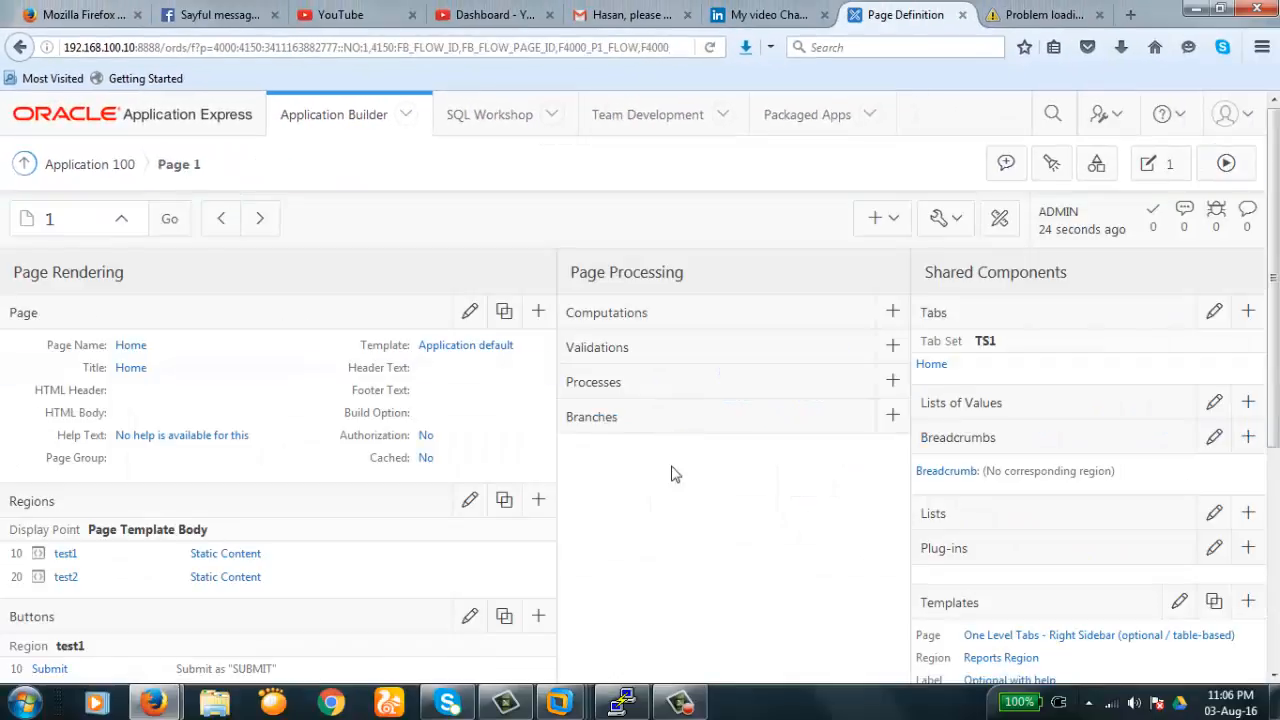
- In the item list, set P1_TEST2's sequence back to 20 and P1_TEST1's to 10
{"action": "scroll", "coordinate": [670, 505], "scroll_direction": "down", "scroll_amount": 5}
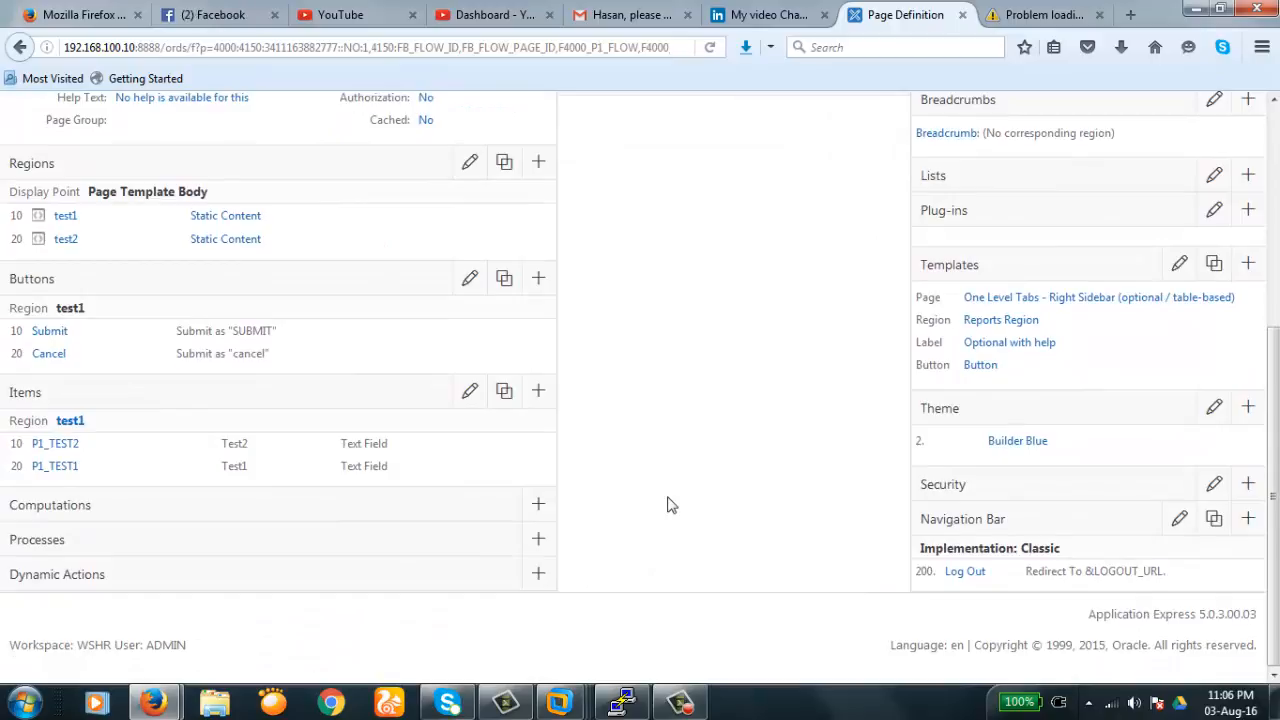
{"action": "left_click", "coordinate": [471, 391]}
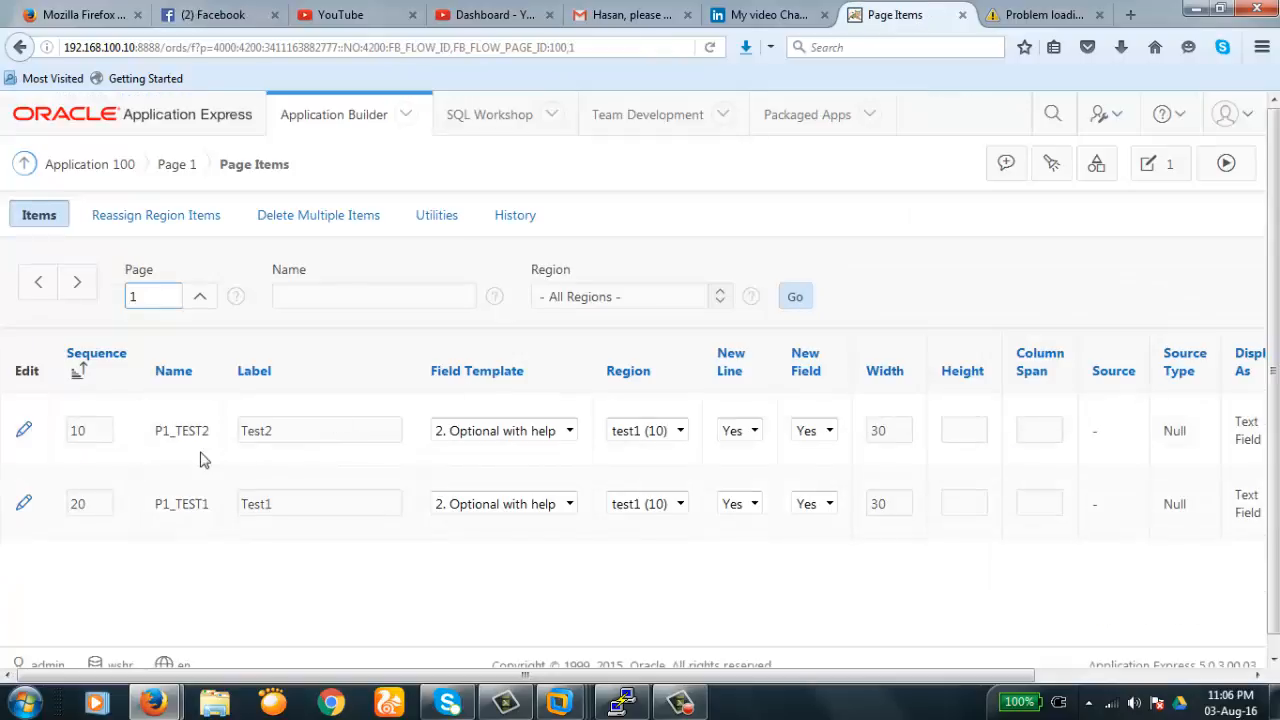
{"action": "left_click", "coordinate": [102, 428]}
{"action": "key", "text": "BackSpace"}
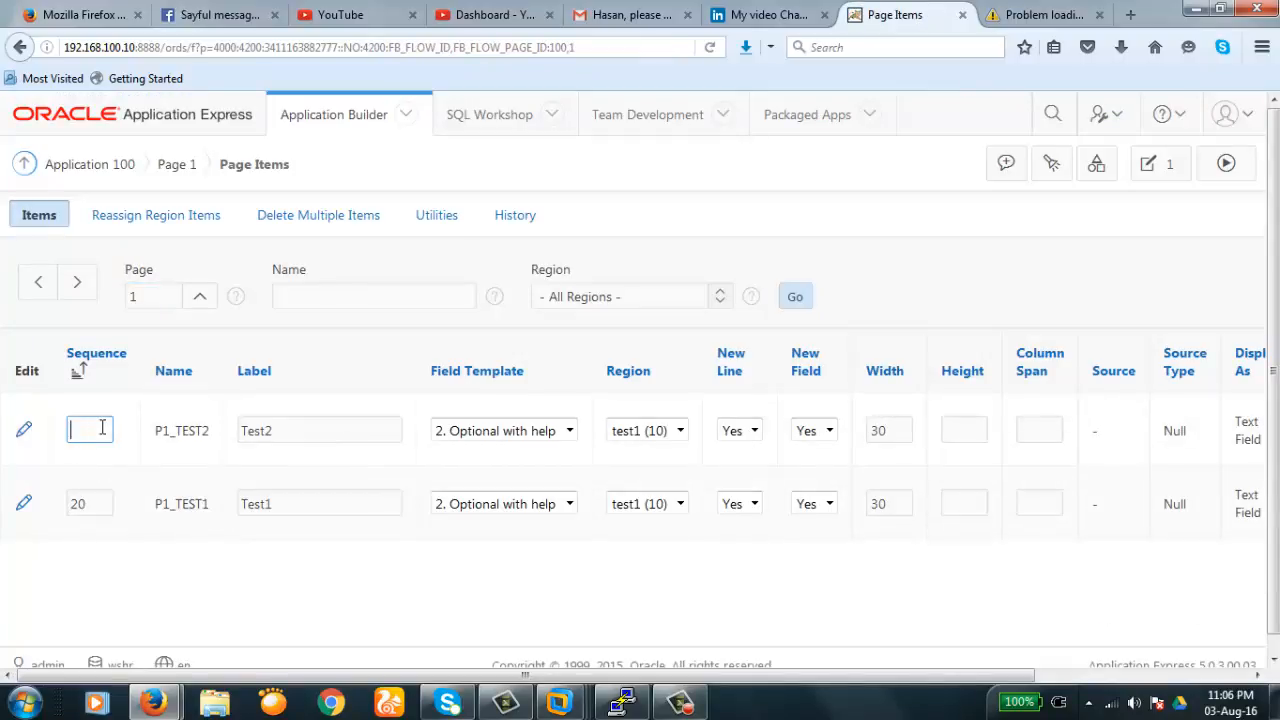
{"action": "key", "text": "BackSpace"}
{"action": "type", "text": "20"}
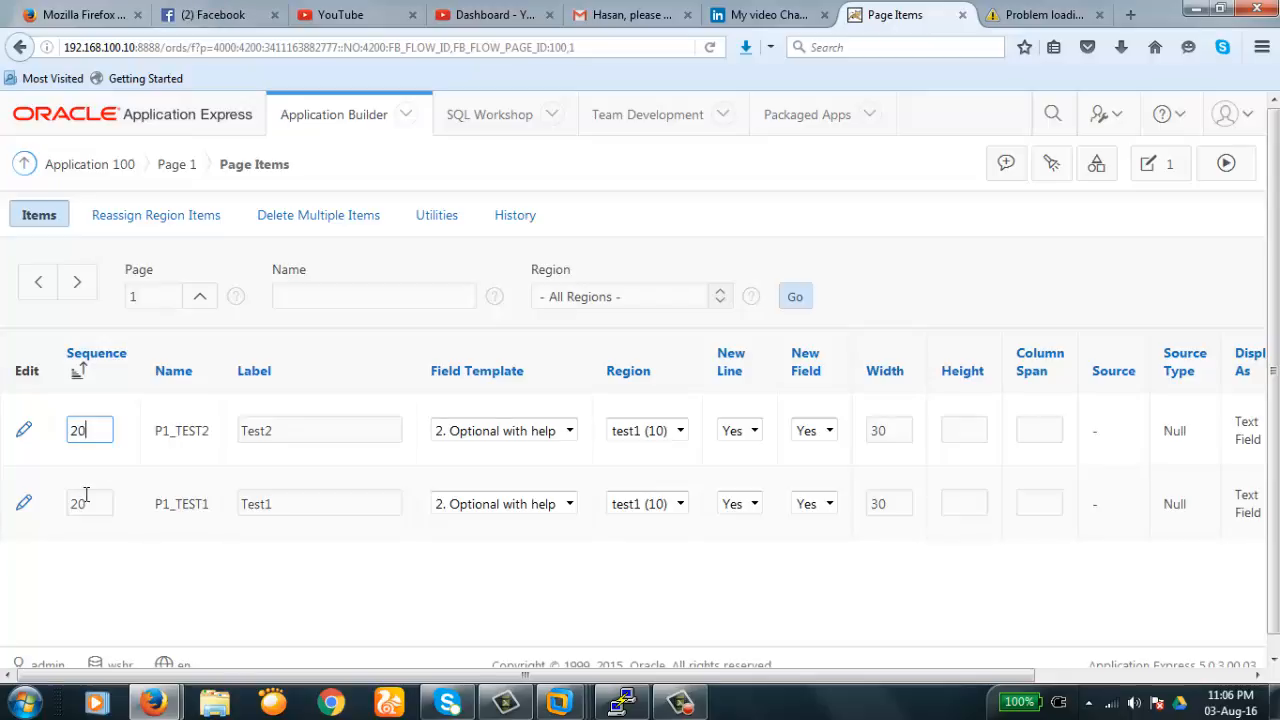
{"action": "left_click", "coordinate": [93, 507]}
{"action": "key", "text": "BackSpace"}
{"action": "key", "text": "BackSpace"}
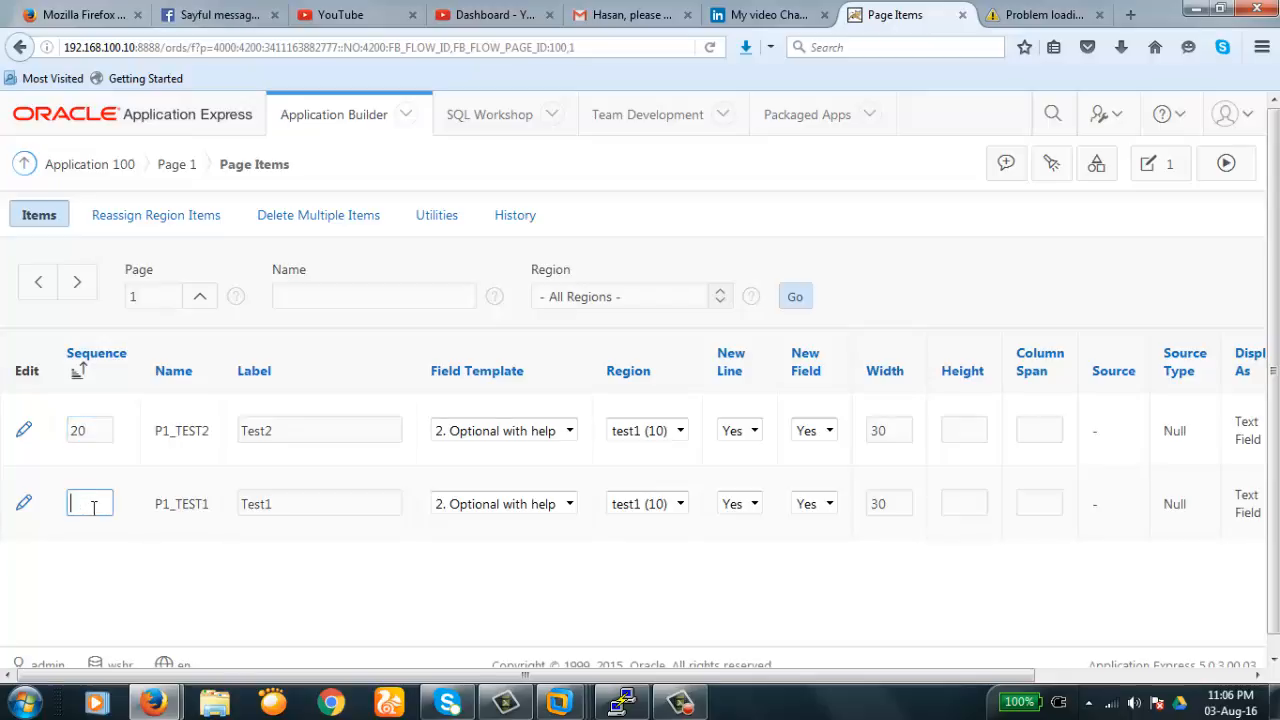
{"action": "type", "text": "10"}
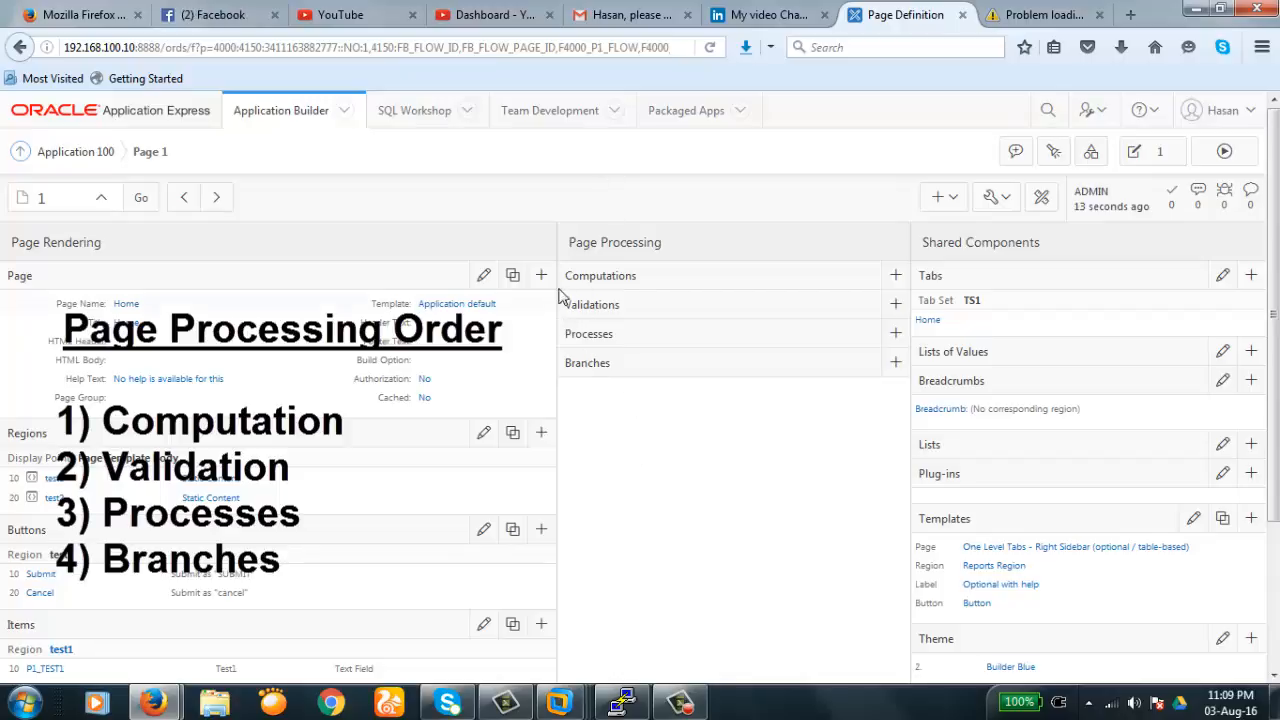
{"action": "left_click_drag", "start_coordinate": [567, 278], "coordinate": [624, 277]}
{"action": "left_click_drag", "start_coordinate": [571, 310], "coordinate": [565, 306]}
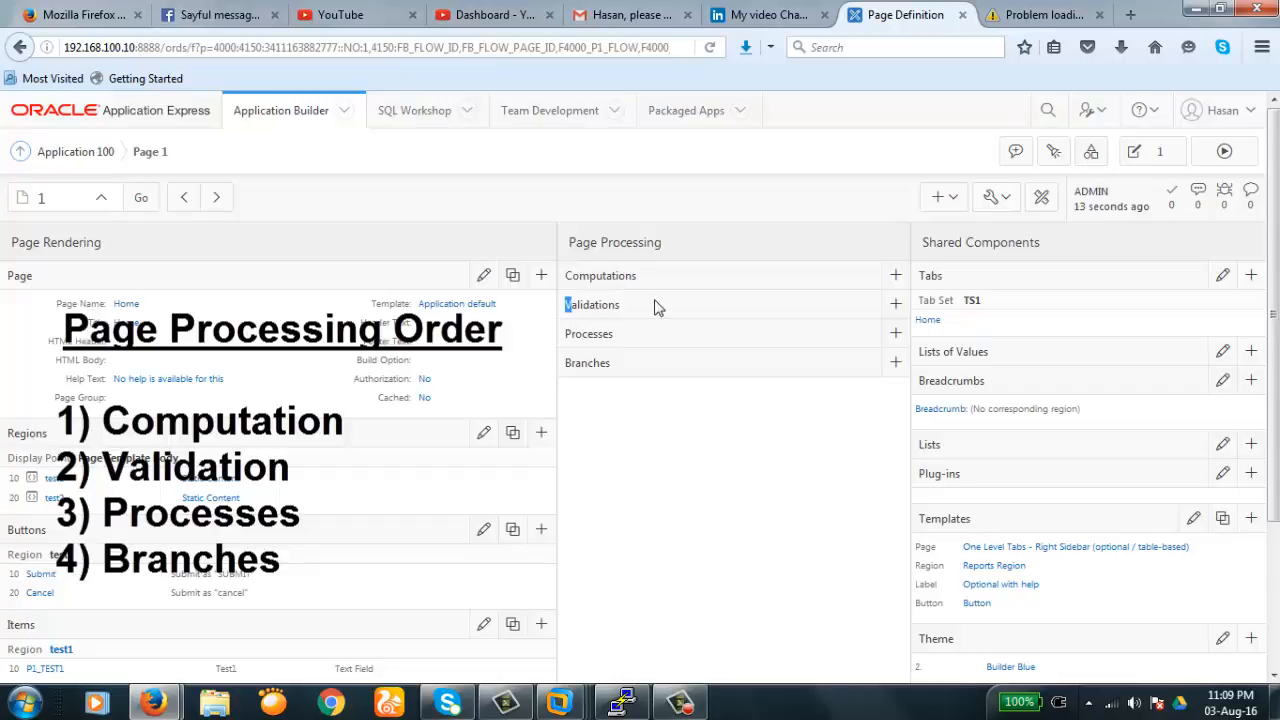
{"action": "double_click", "coordinate": [576, 362]}
{"action": "left_click", "coordinate": [614, 370]}
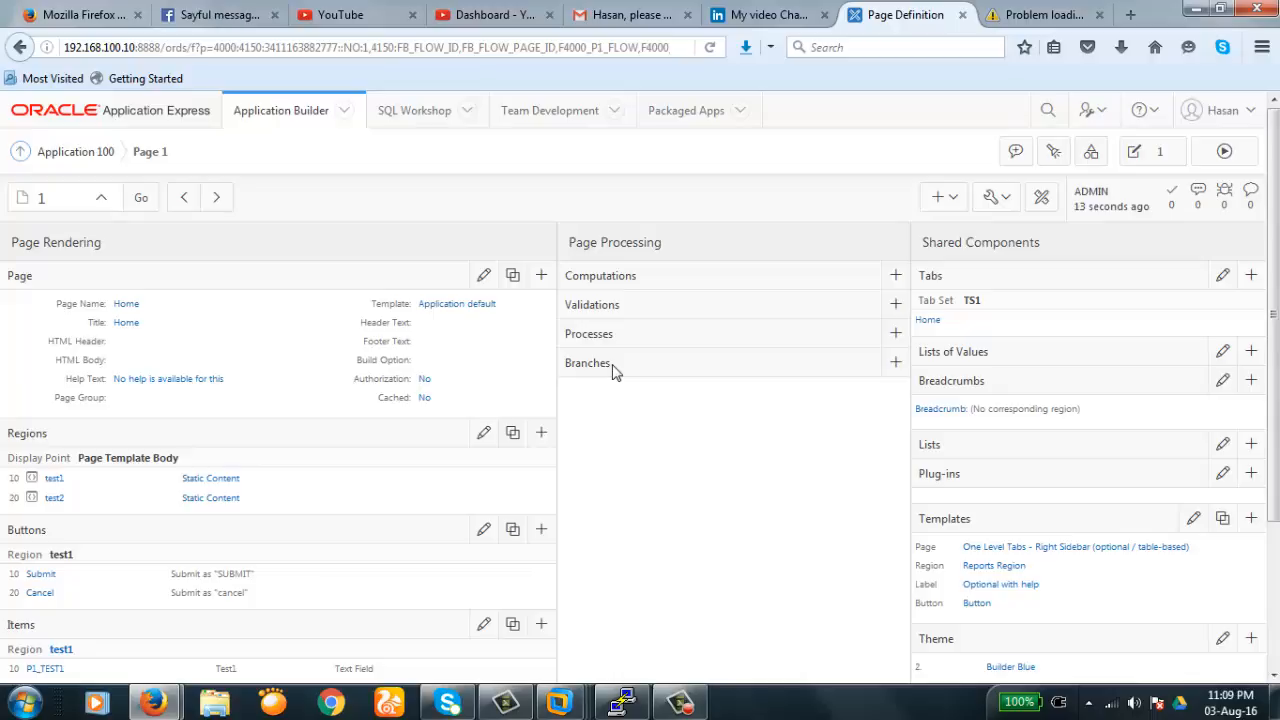
{"action": "left_click", "coordinate": [614, 367]}
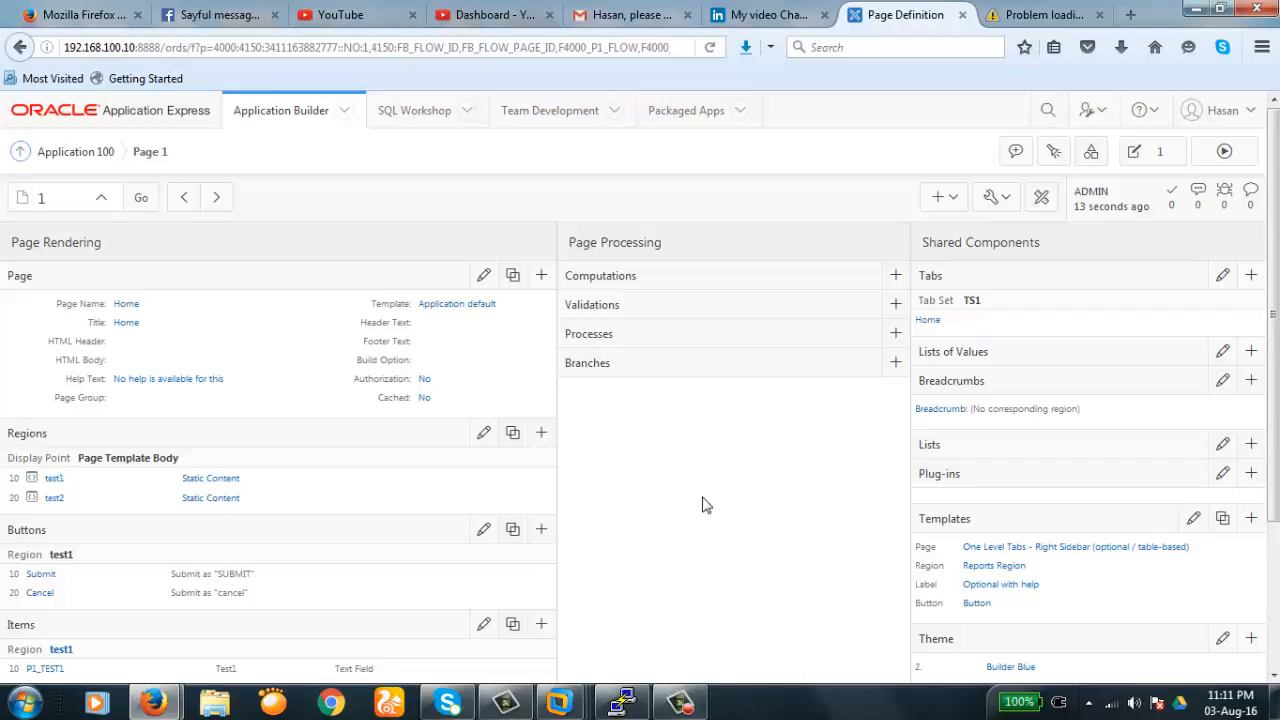
{"action": "double_click", "coordinate": [619, 305]}
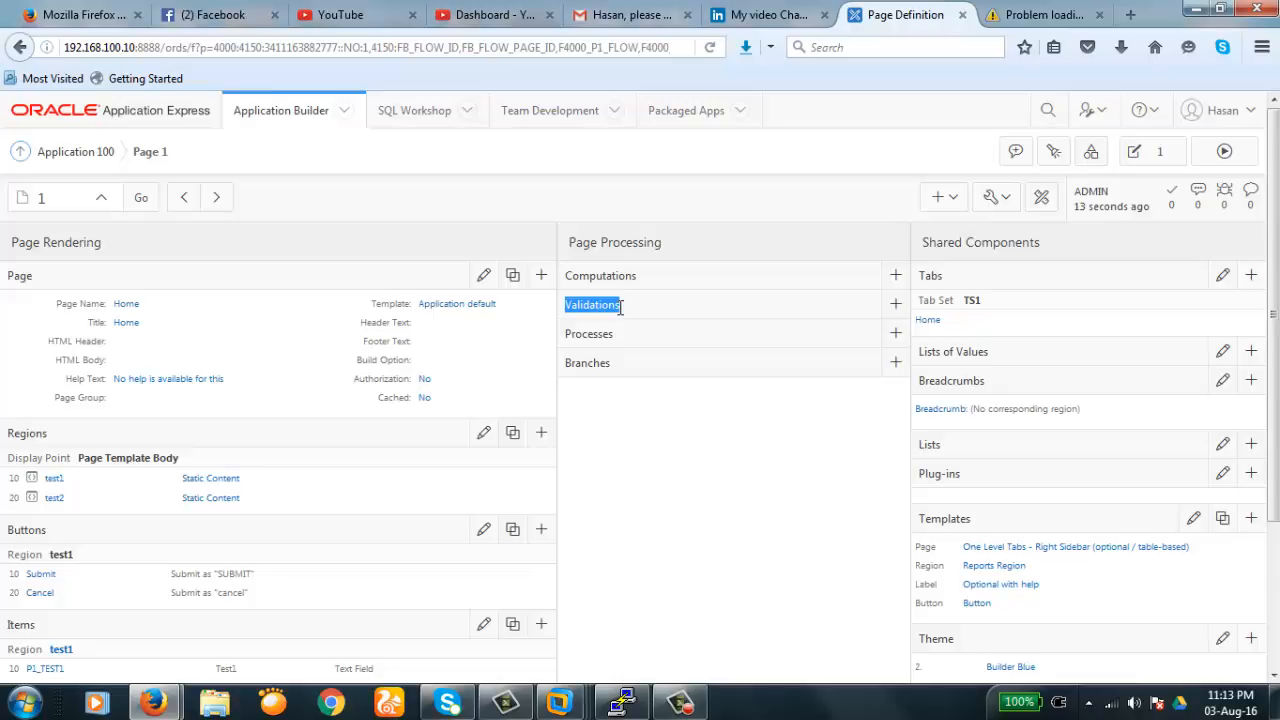
{"action": "left_click", "coordinate": [568, 276]}
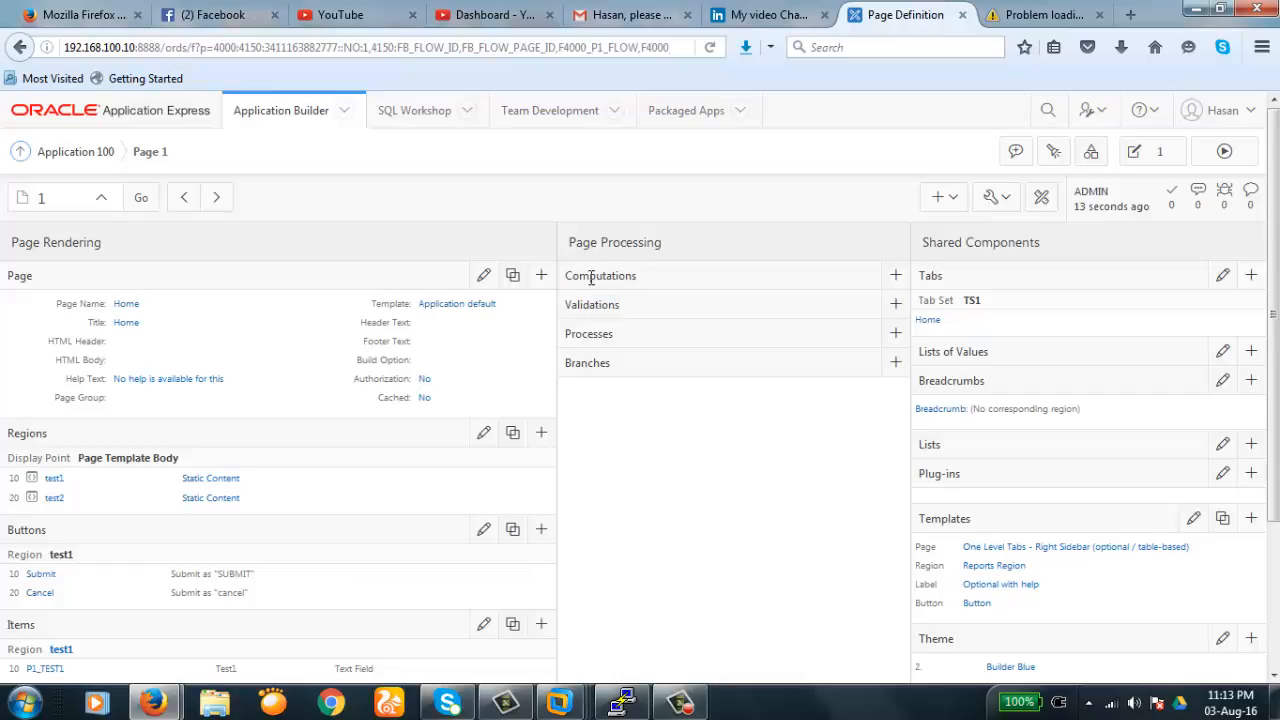
{"action": "left_click_drag", "start_coordinate": [564, 276], "coordinate": [634, 276]}
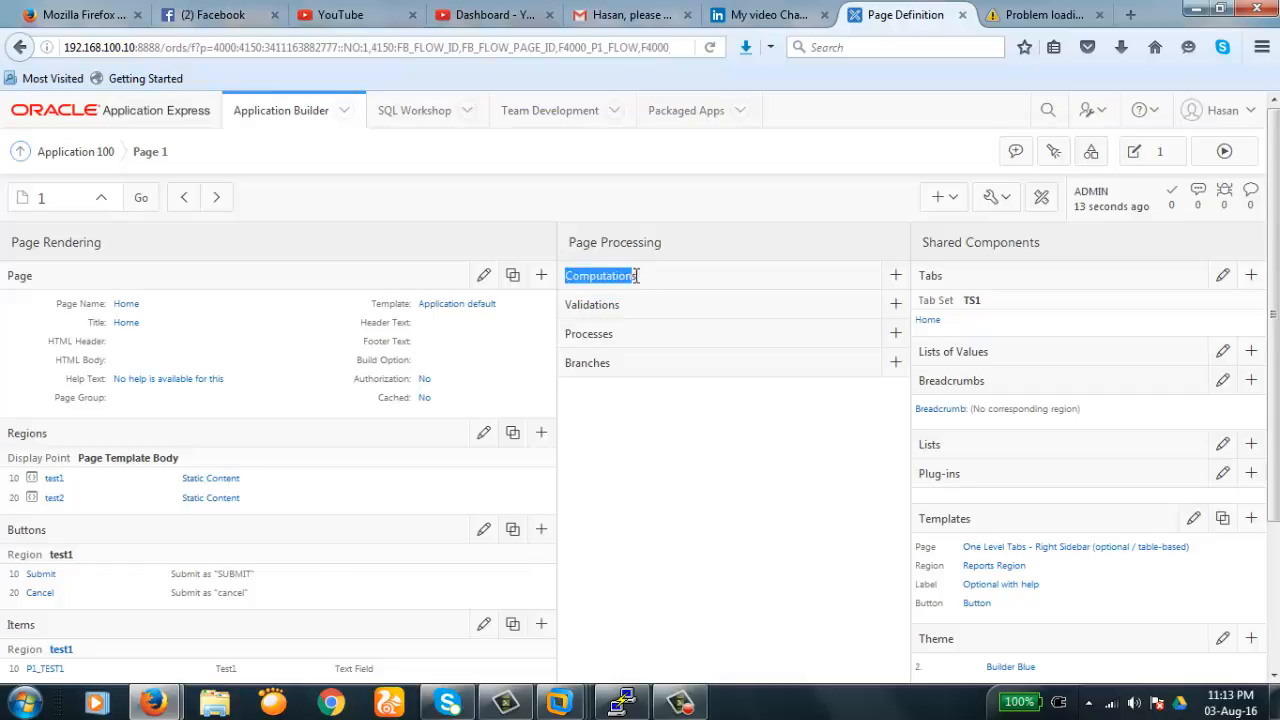
{"action": "left_click", "coordinate": [637, 279]}
{"action": "double_click", "coordinate": [634, 276]}
{"action": "left_click", "coordinate": [635, 278]}
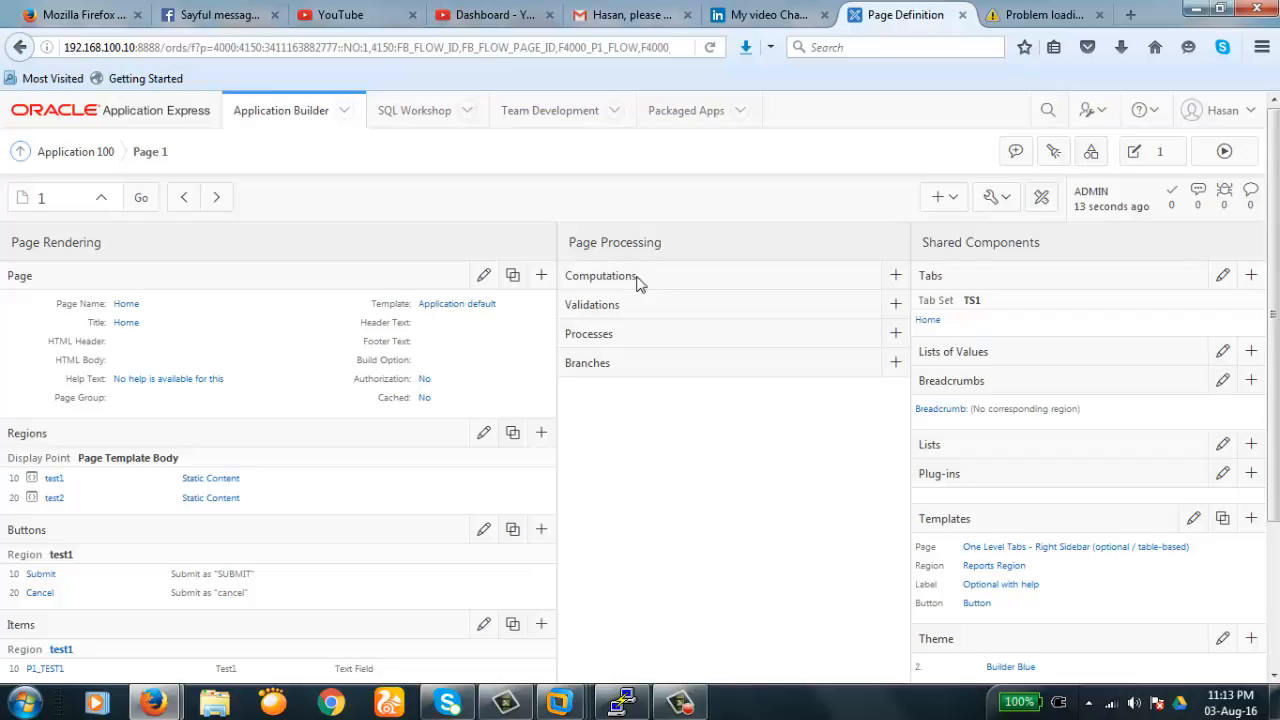
{"action": "double_click", "coordinate": [638, 278]}
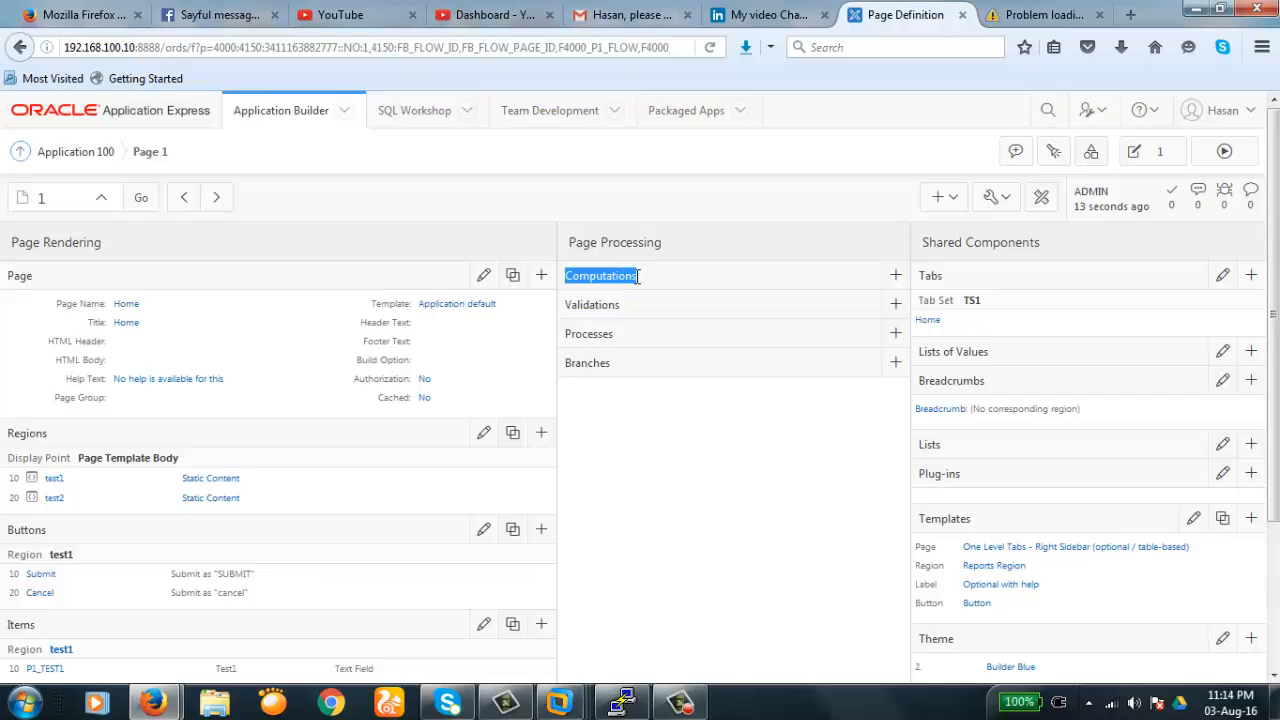
{"action": "left_click_drag", "start_coordinate": [565, 304], "coordinate": [622, 318]}
{"action": "left_click", "coordinate": [586, 311]}
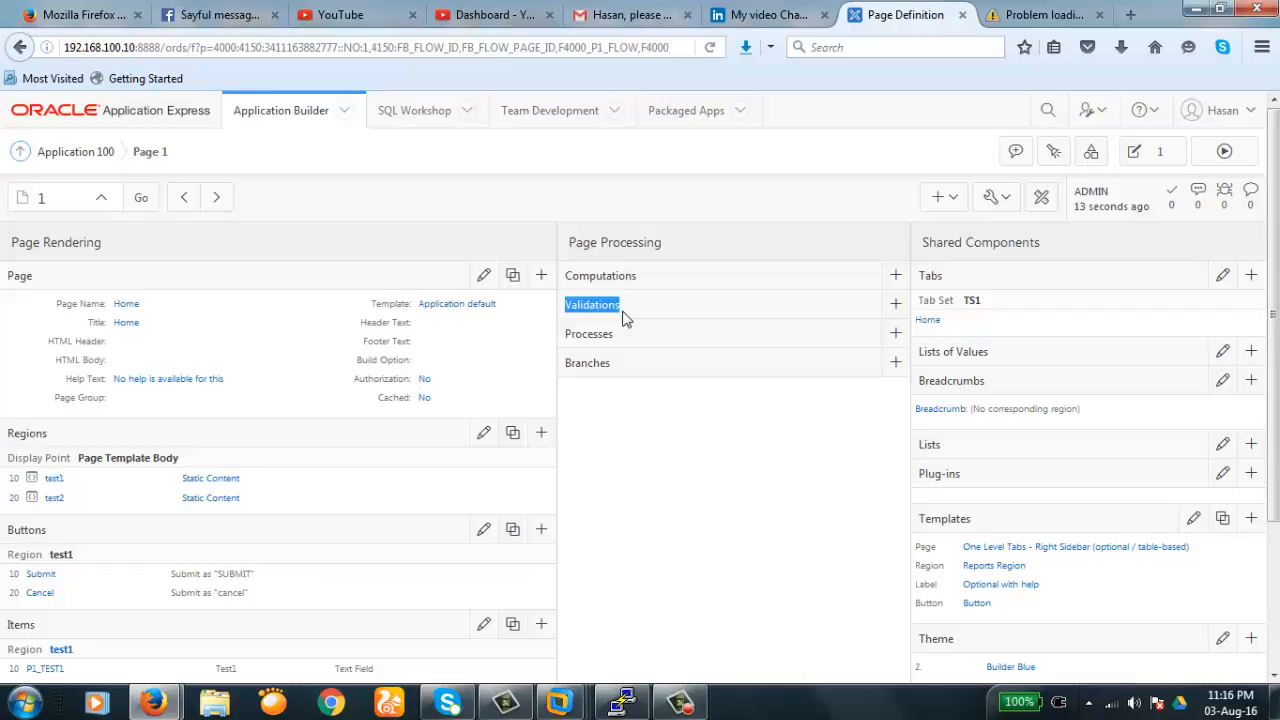
{"action": "left_click_drag", "start_coordinate": [566, 333], "coordinate": [616, 334]}
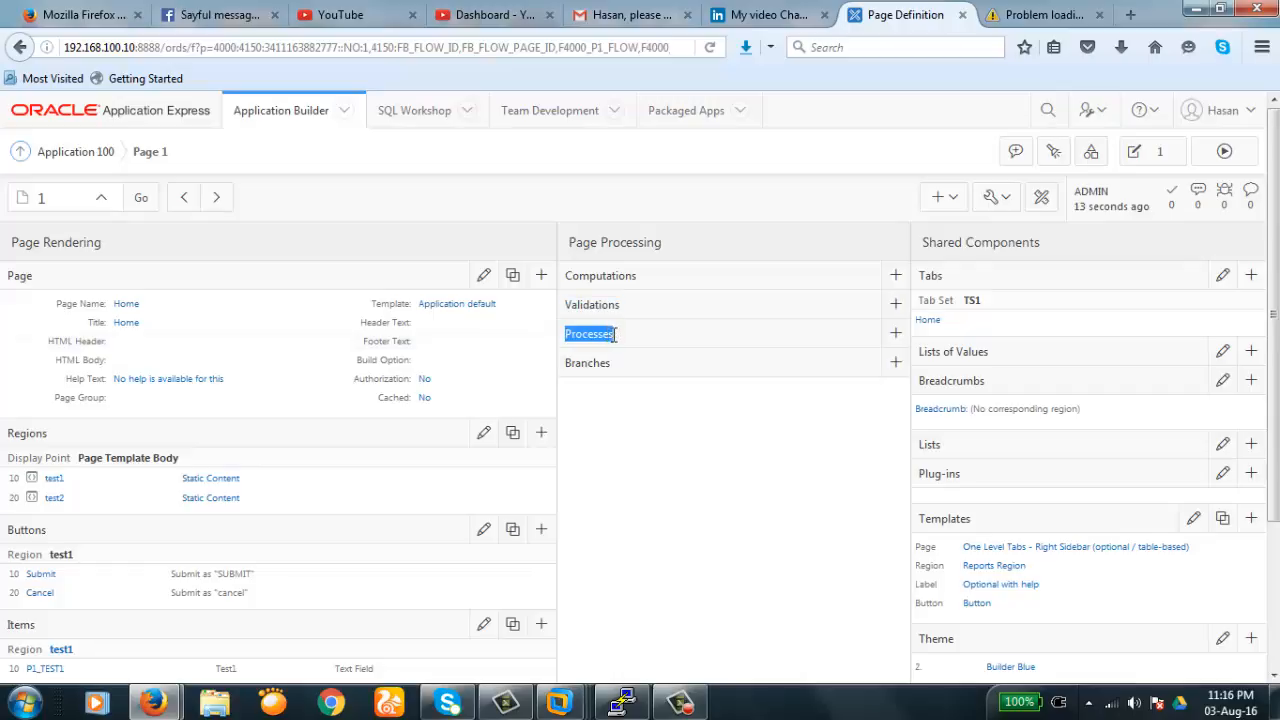
{"action": "left_click", "coordinate": [610, 385]}
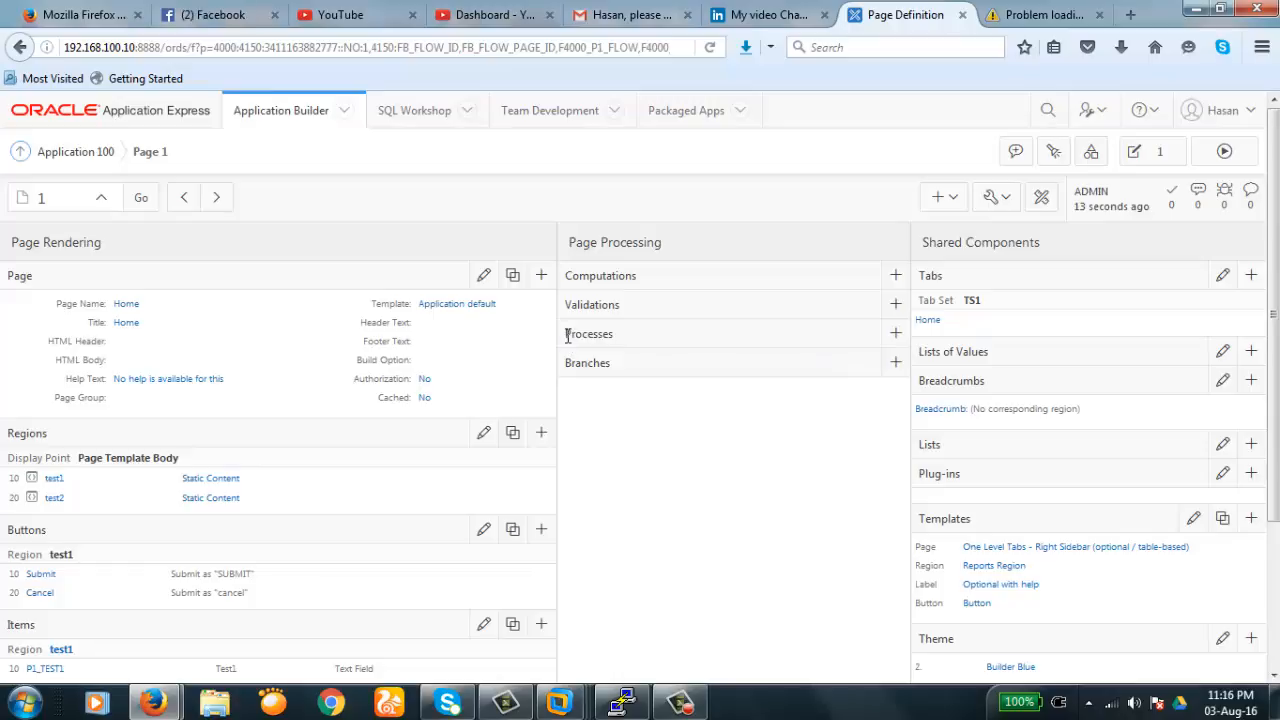
{"action": "double_click", "coordinate": [613, 340]}
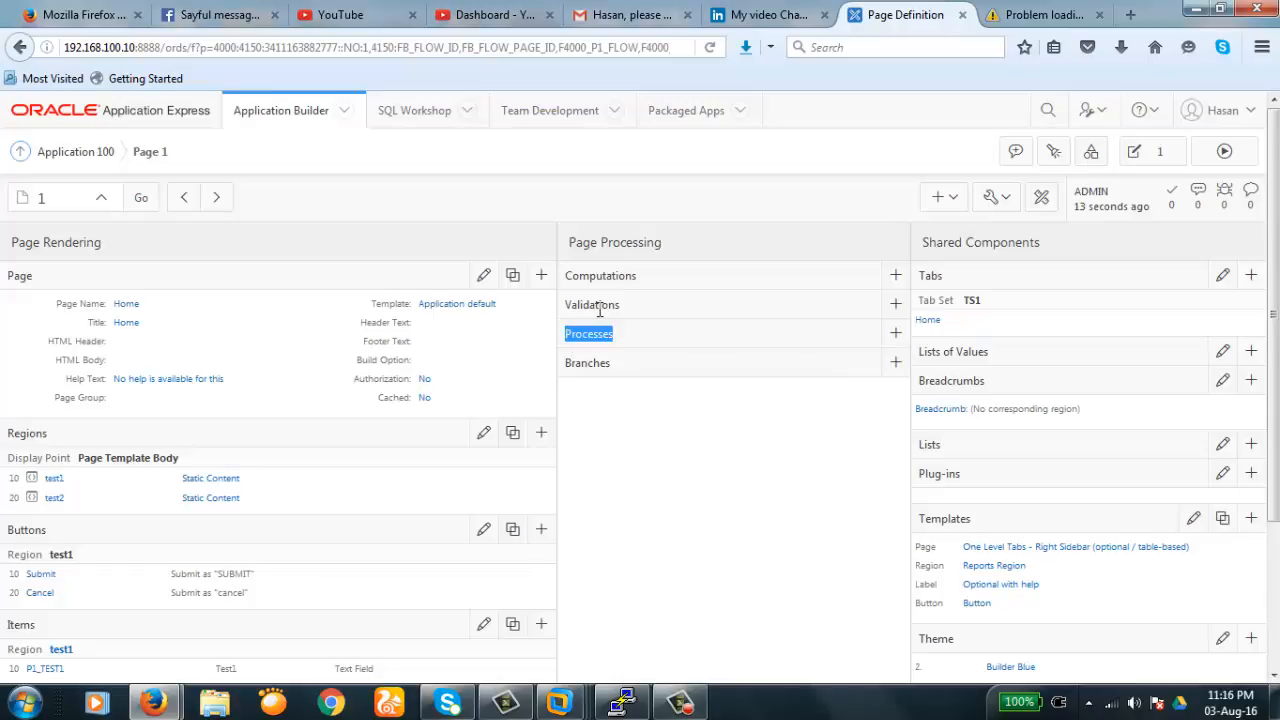
{"action": "left_click", "coordinate": [598, 308]}
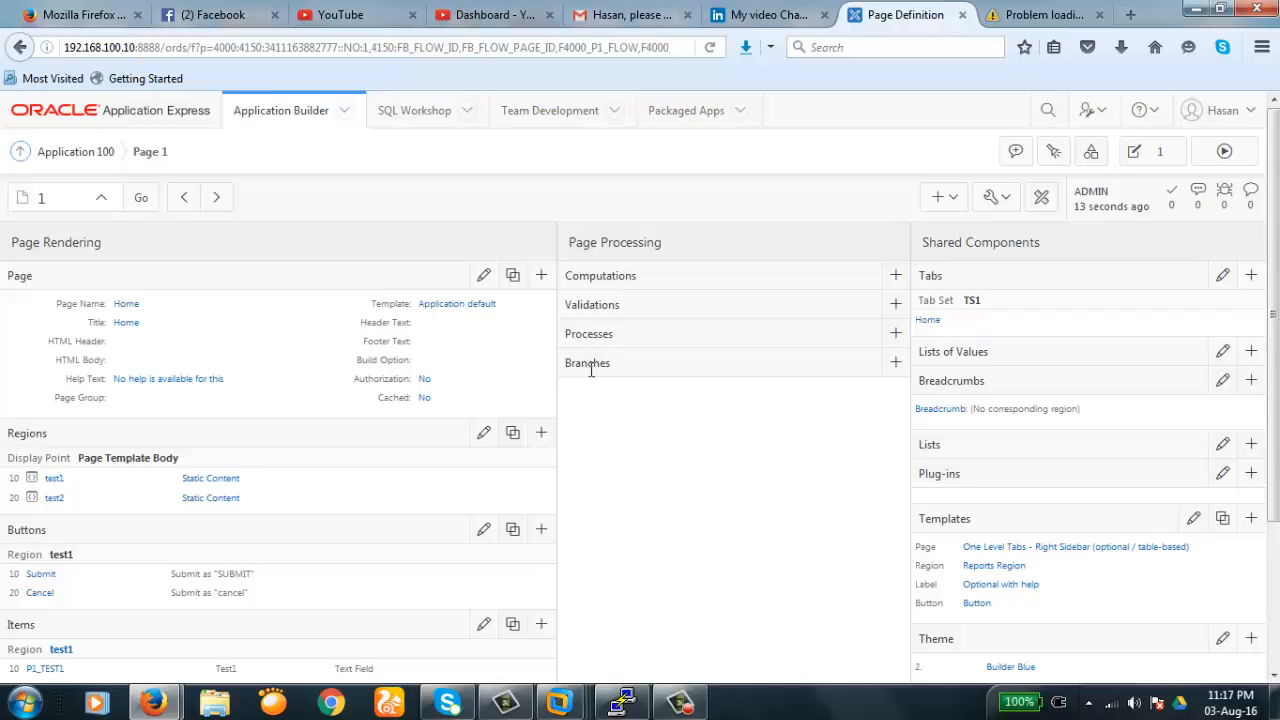
{"action": "left_click_drag", "start_coordinate": [568, 242], "coordinate": [661, 243]}
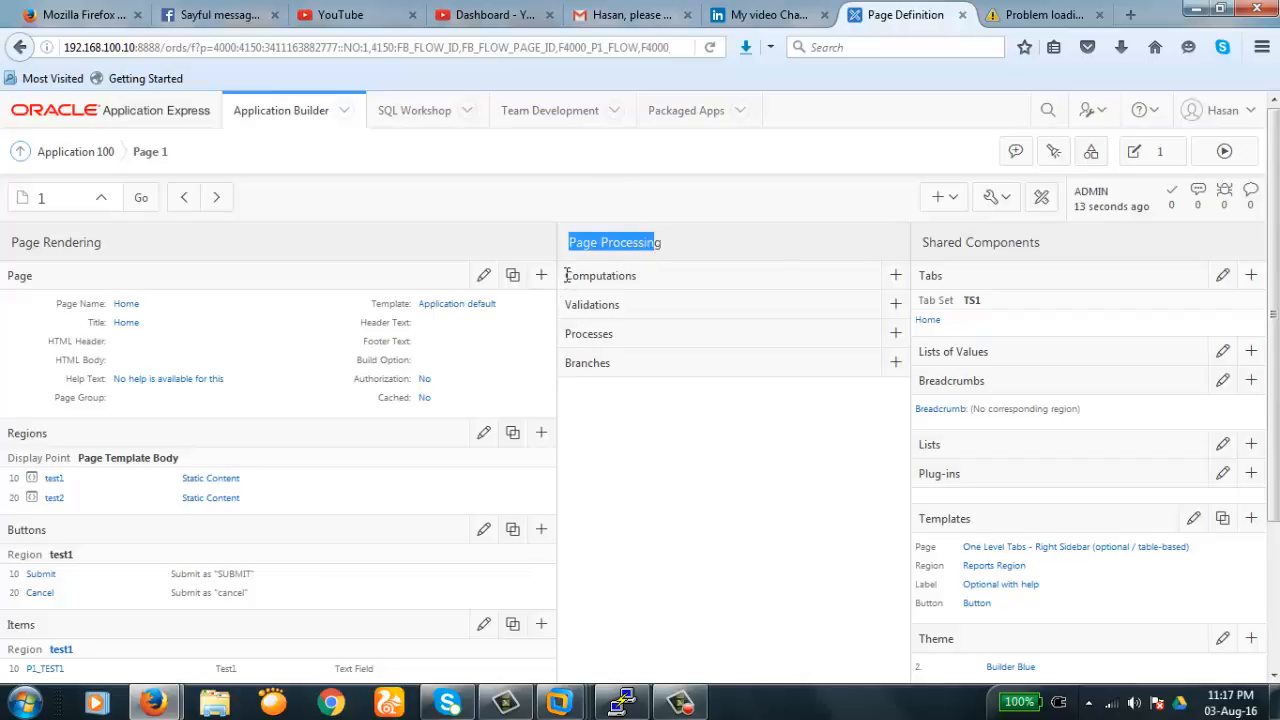
{"action": "left_click_drag", "start_coordinate": [565, 276], "coordinate": [606, 334]}
{"action": "left_click", "coordinate": [617, 345]}
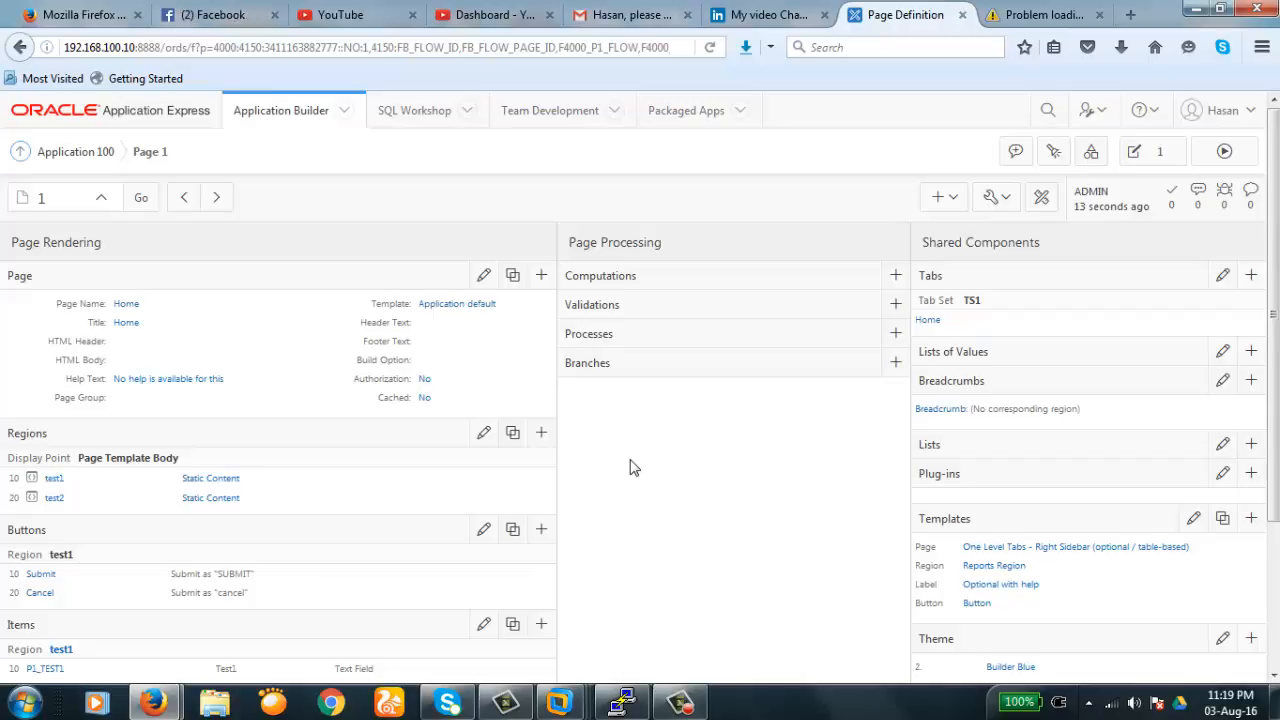
- Point out the empty Validations, Computations and Processes entries under Page Processing
{"action": "left_click_drag", "start_coordinate": [604, 309], "coordinate": [620, 309]}
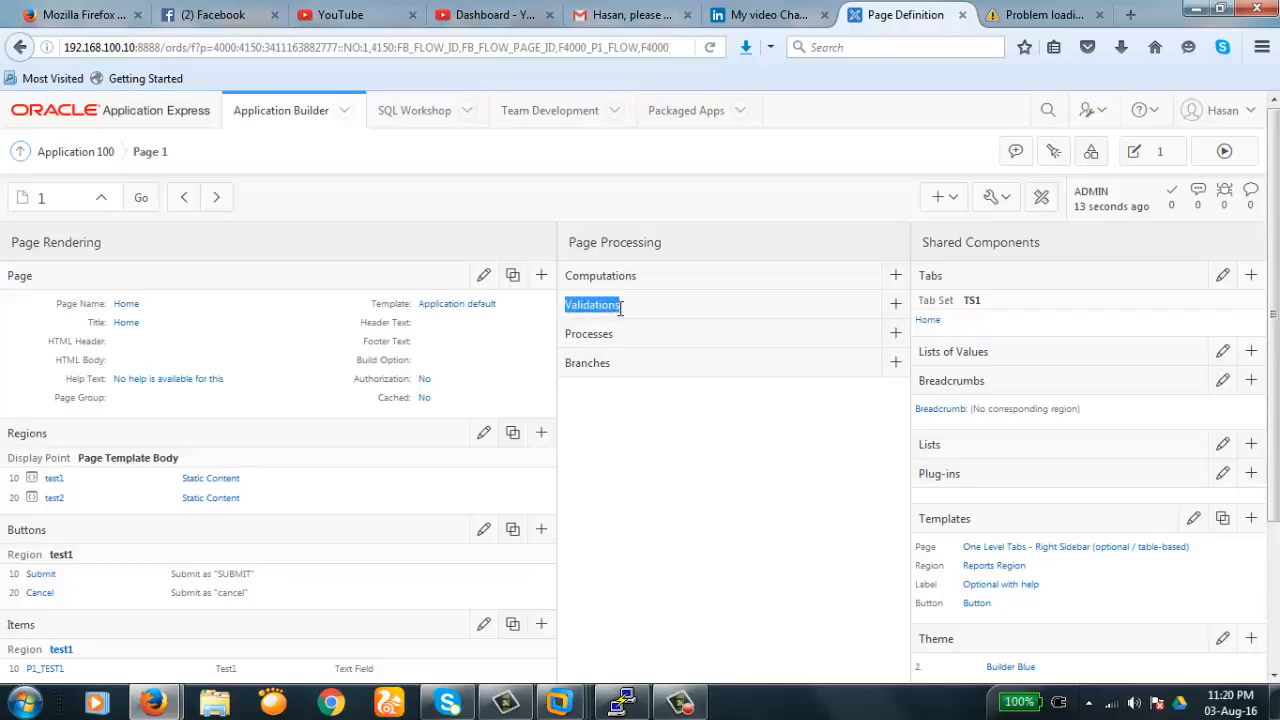
{"action": "left_click", "coordinate": [622, 309]}
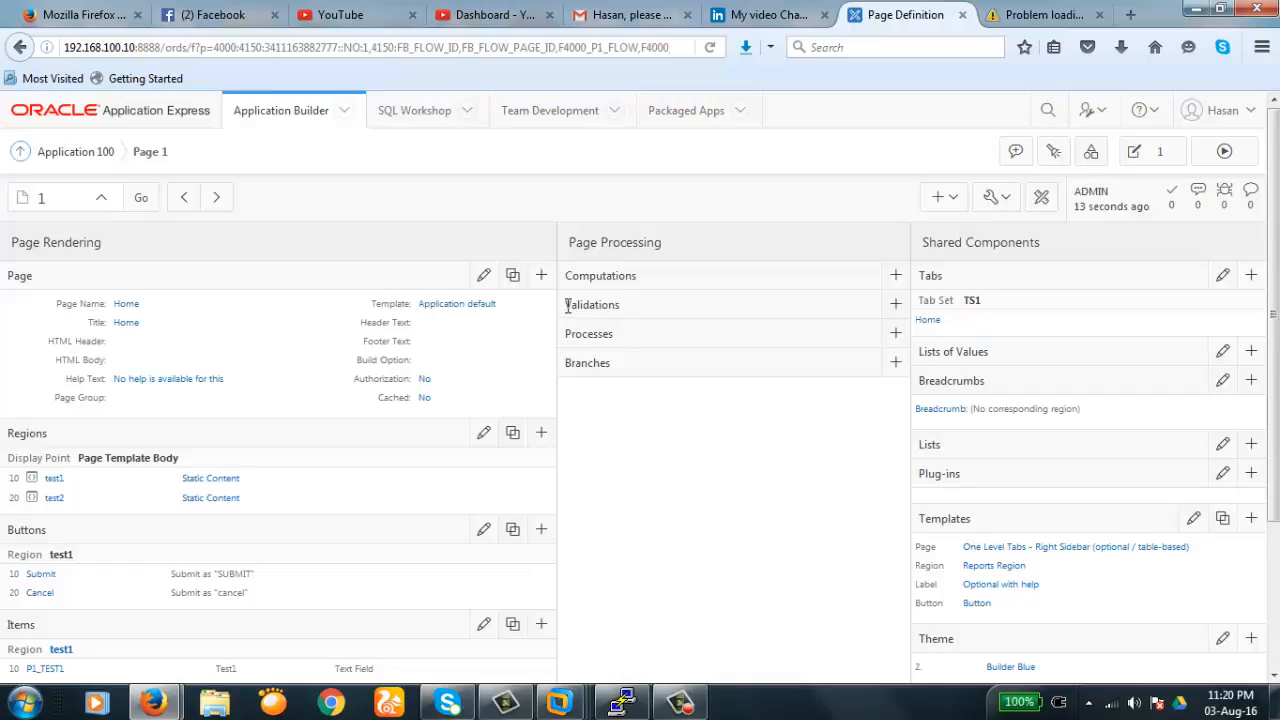
{"action": "left_click_drag", "start_coordinate": [566, 306], "coordinate": [622, 306]}
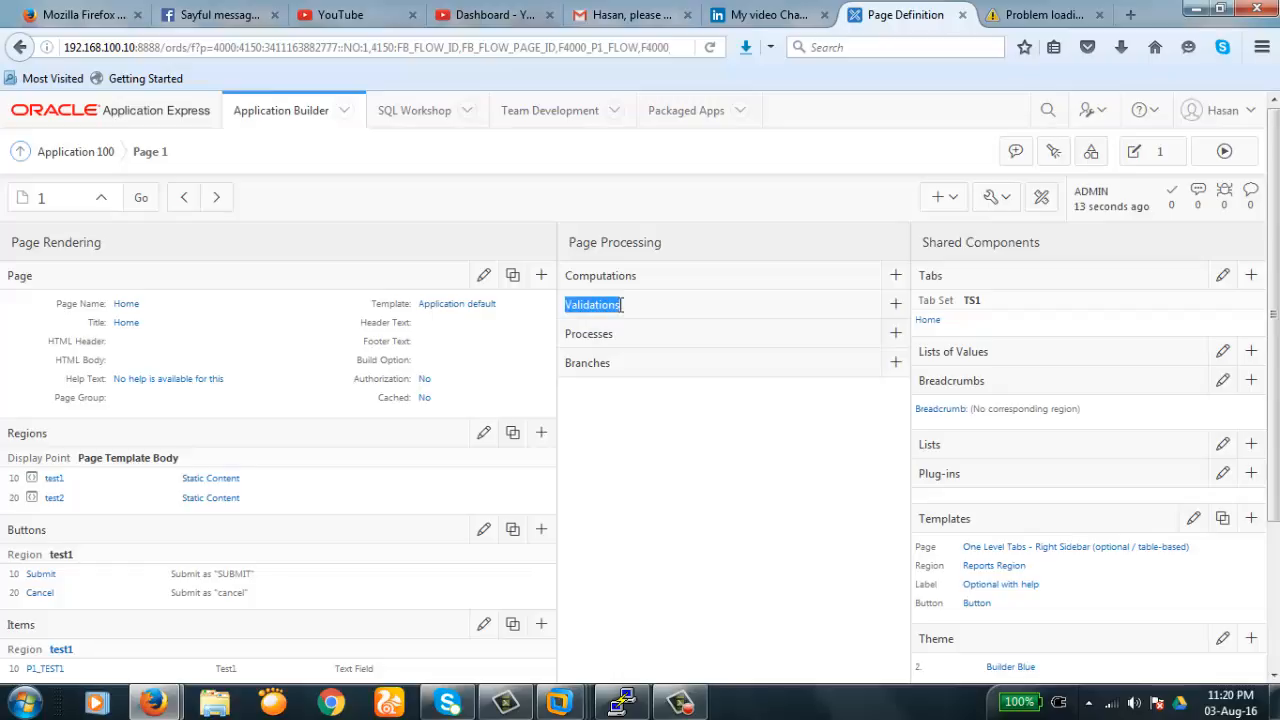
{"action": "left_click", "coordinate": [587, 305]}
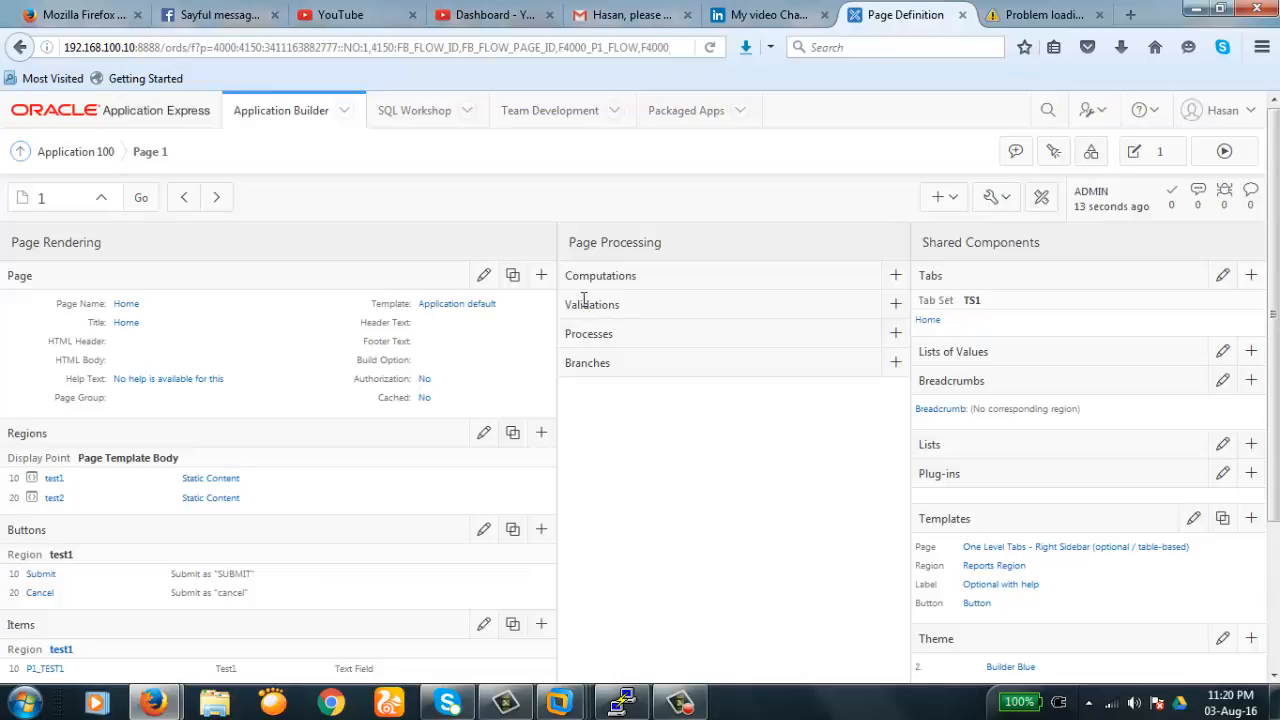
{"action": "left_click_drag", "start_coordinate": [566, 275], "coordinate": [614, 371]}
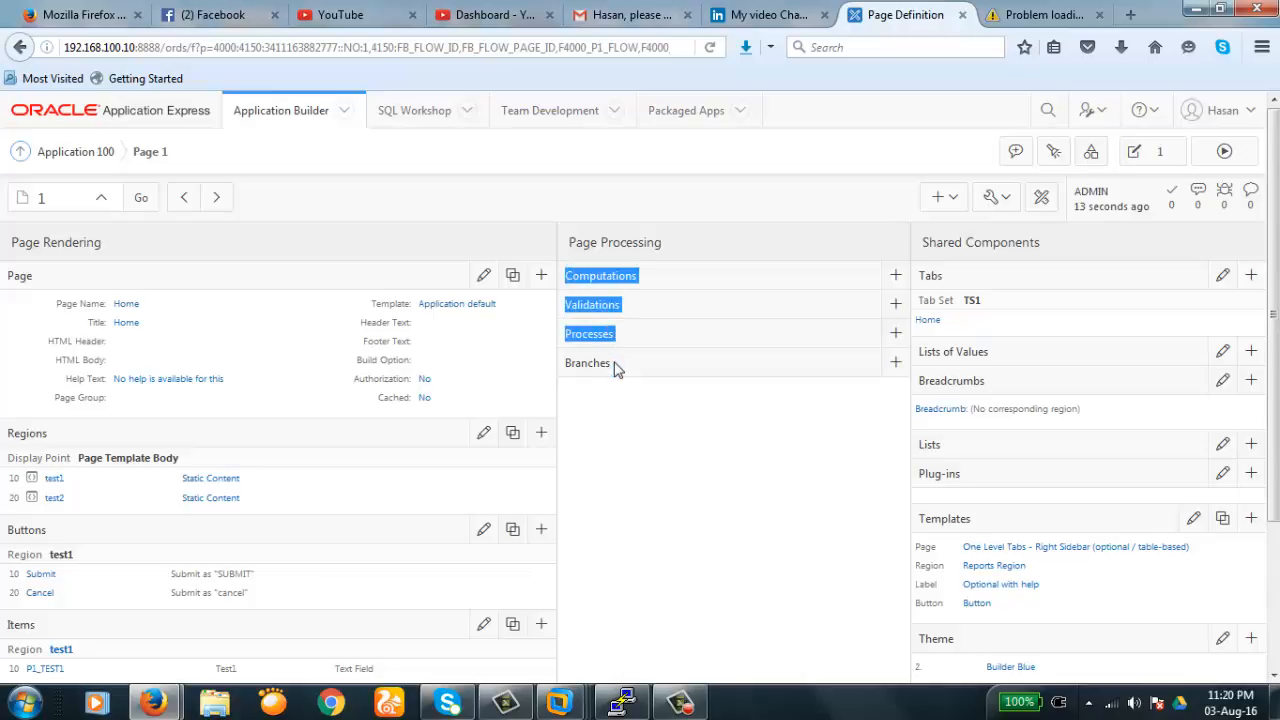
{"action": "left_click", "coordinate": [648, 334]}
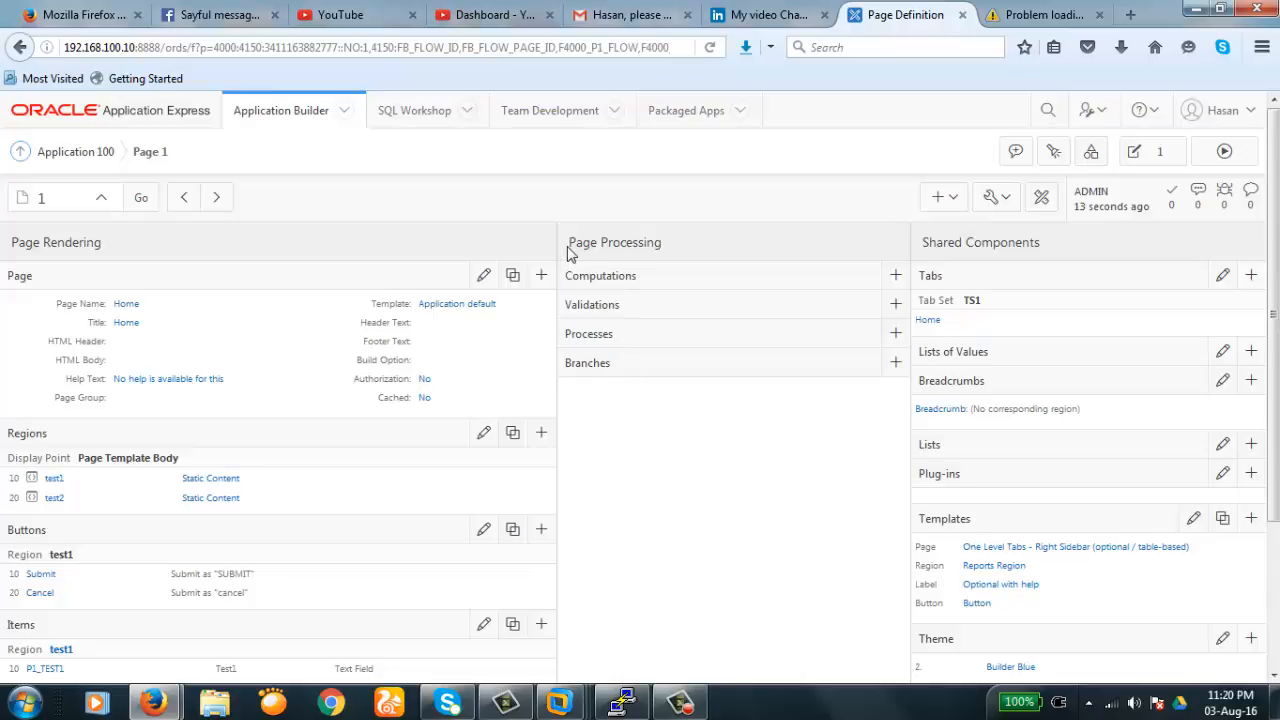
{"action": "left_click_drag", "start_coordinate": [568, 242], "coordinate": [617, 394]}
{"action": "left_click", "coordinate": [618, 398]}
{"action": "left_click_drag", "start_coordinate": [566, 279], "coordinate": [611, 372]}
{"action": "left_click", "coordinate": [611, 369]}
{"action": "scroll", "coordinate": [575, 290], "scroll_direction": "down", "scroll_amount": 1}
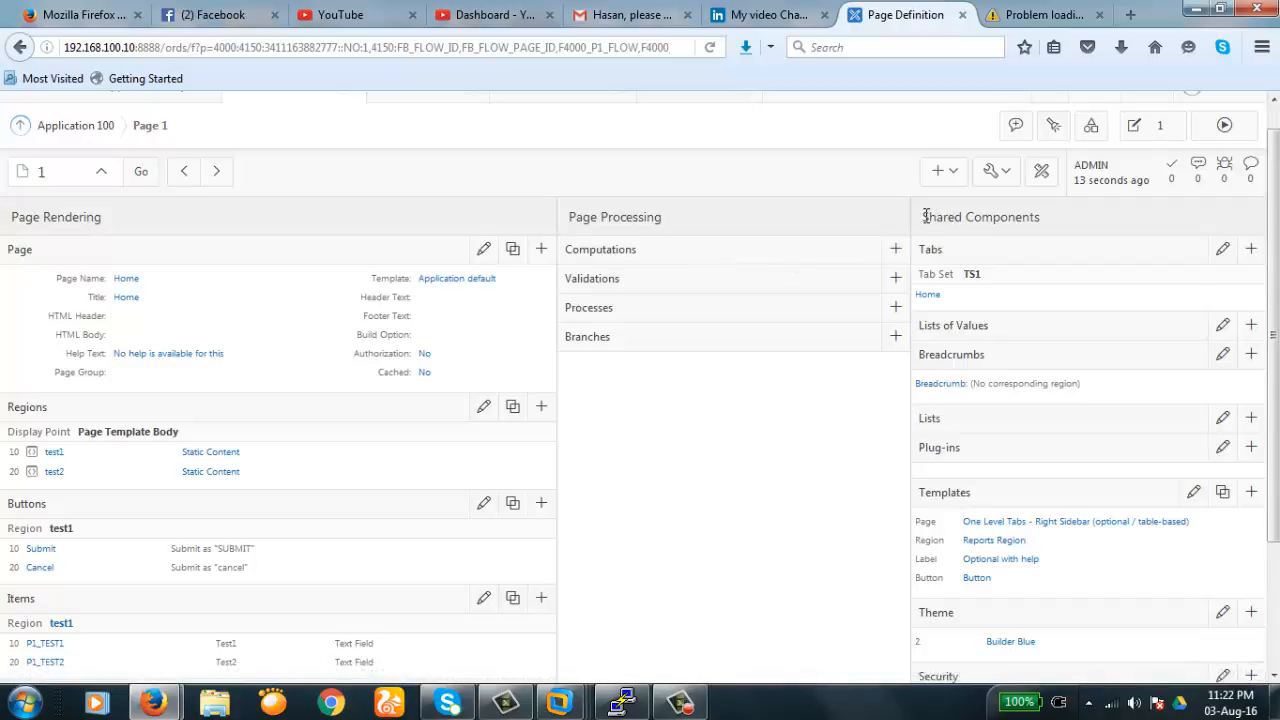
- Clear the stray text selection and bring up Application 100's Shared Components
{"action": "left_click_drag", "start_coordinate": [924, 216], "coordinate": [1041, 217]}
{"action": "left_click", "coordinate": [1040, 217]}
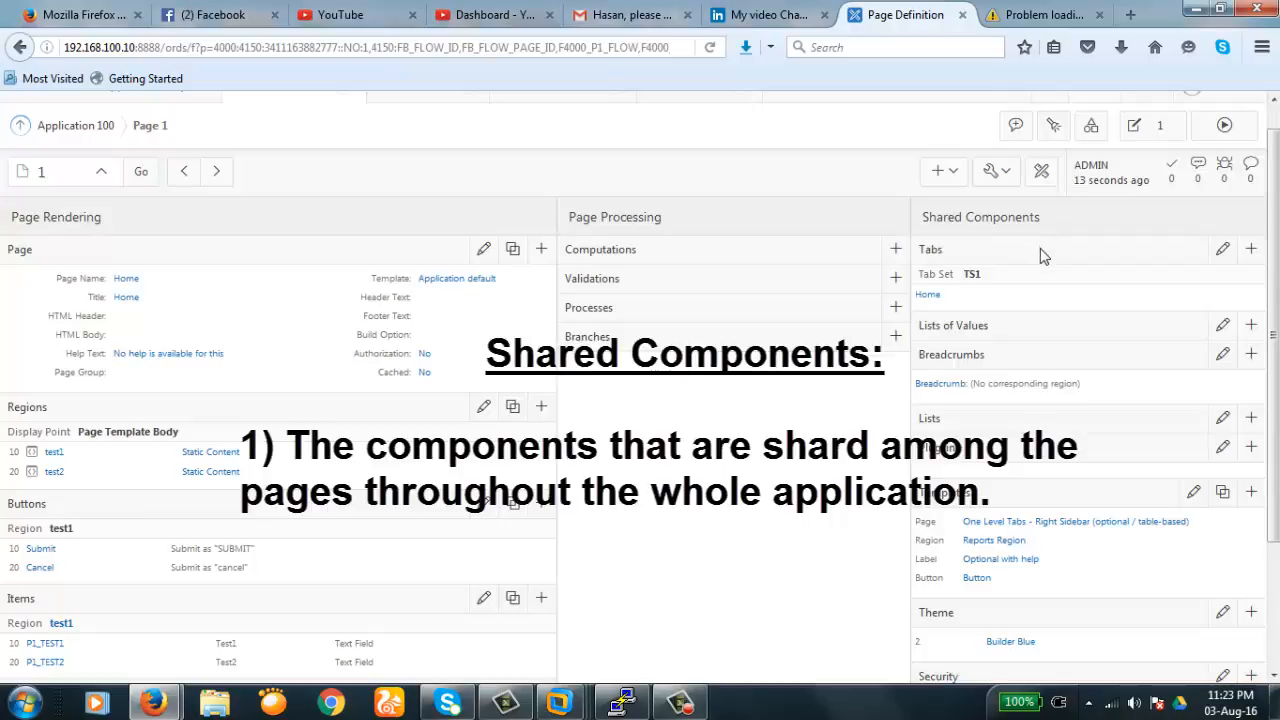
{"action": "left_click", "coordinate": [1091, 130]}
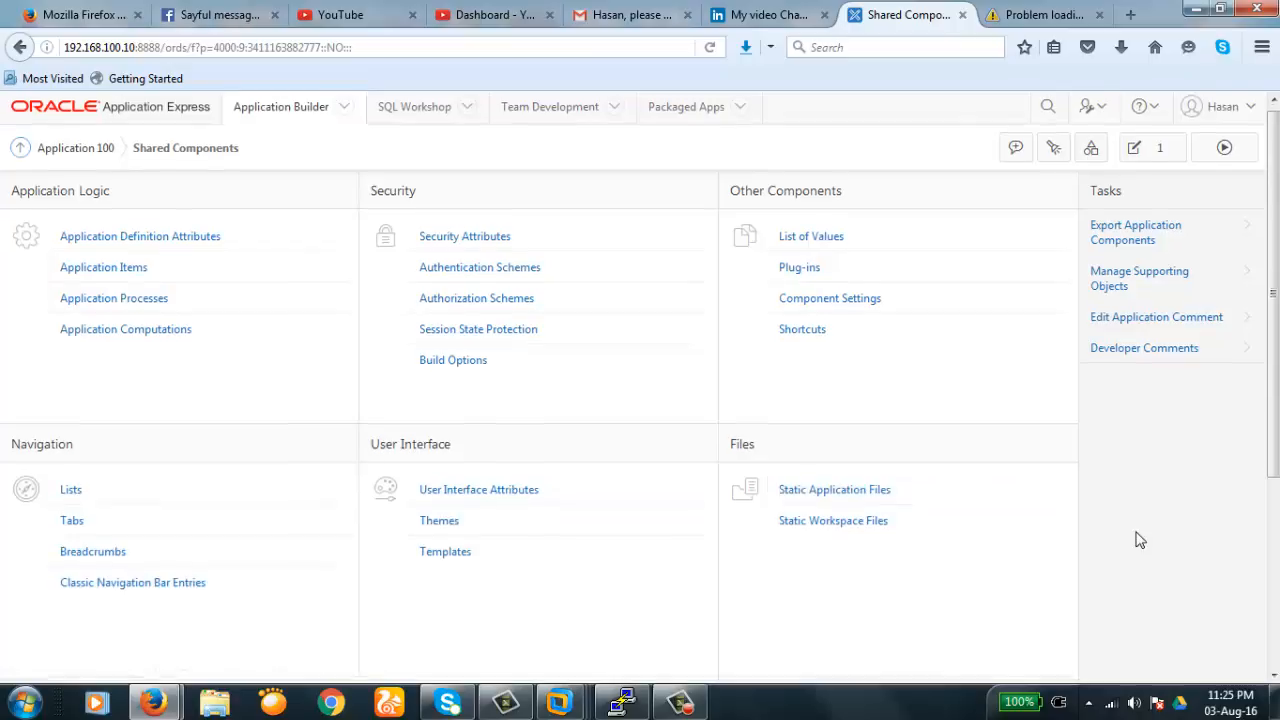
- Review the Shared Components groups, then return to the Application 100 builder home via the breadcrumb
{"action": "scroll", "coordinate": [1137, 540], "scroll_direction": "down", "scroll_amount": 3}
{"action": "scroll", "coordinate": [1137, 540], "scroll_direction": "down", "scroll_amount": 2}
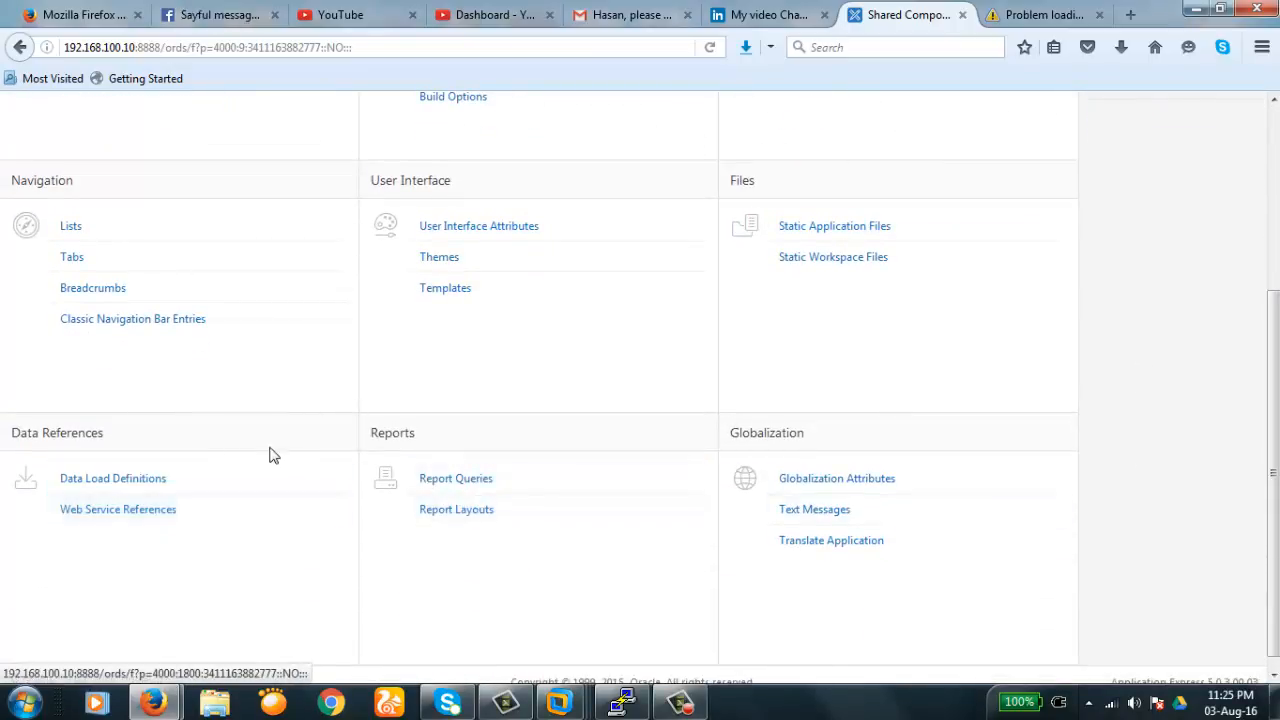
{"action": "scroll", "coordinate": [369, 396], "scroll_direction": "up", "scroll_amount": 5}
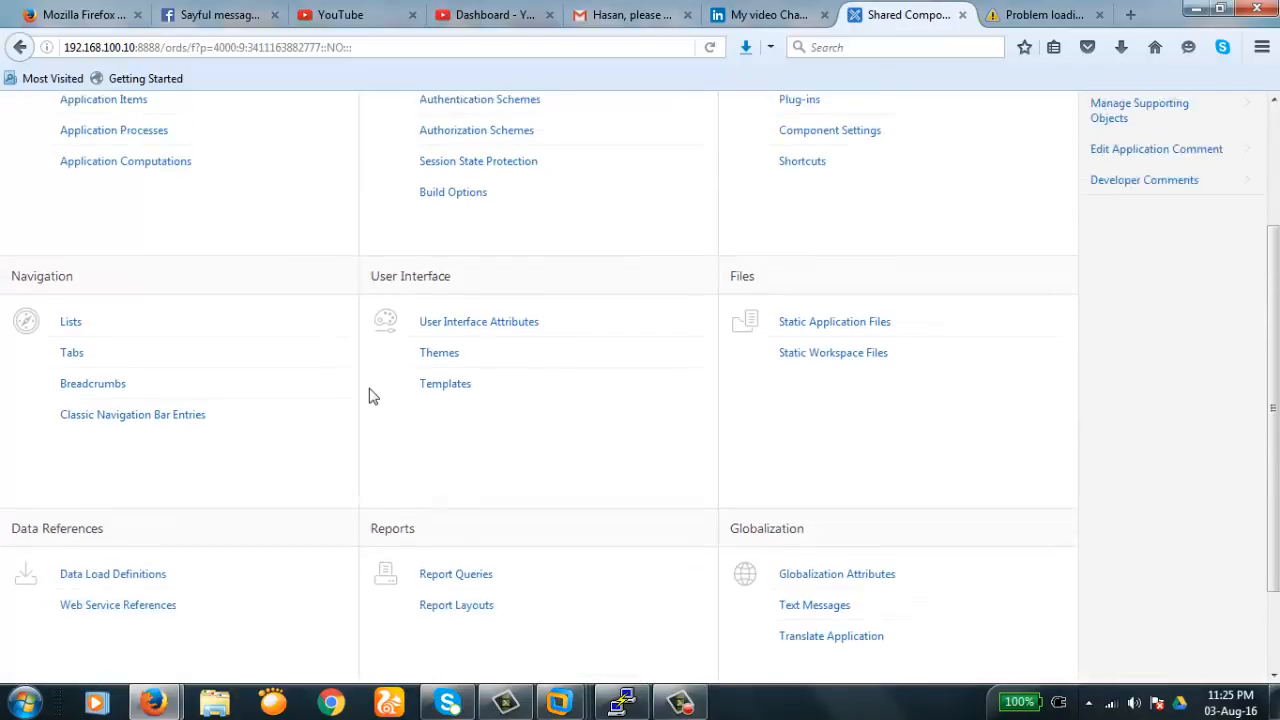
{"action": "scroll", "coordinate": [369, 396], "scroll_direction": "down", "scroll_amount": 2}
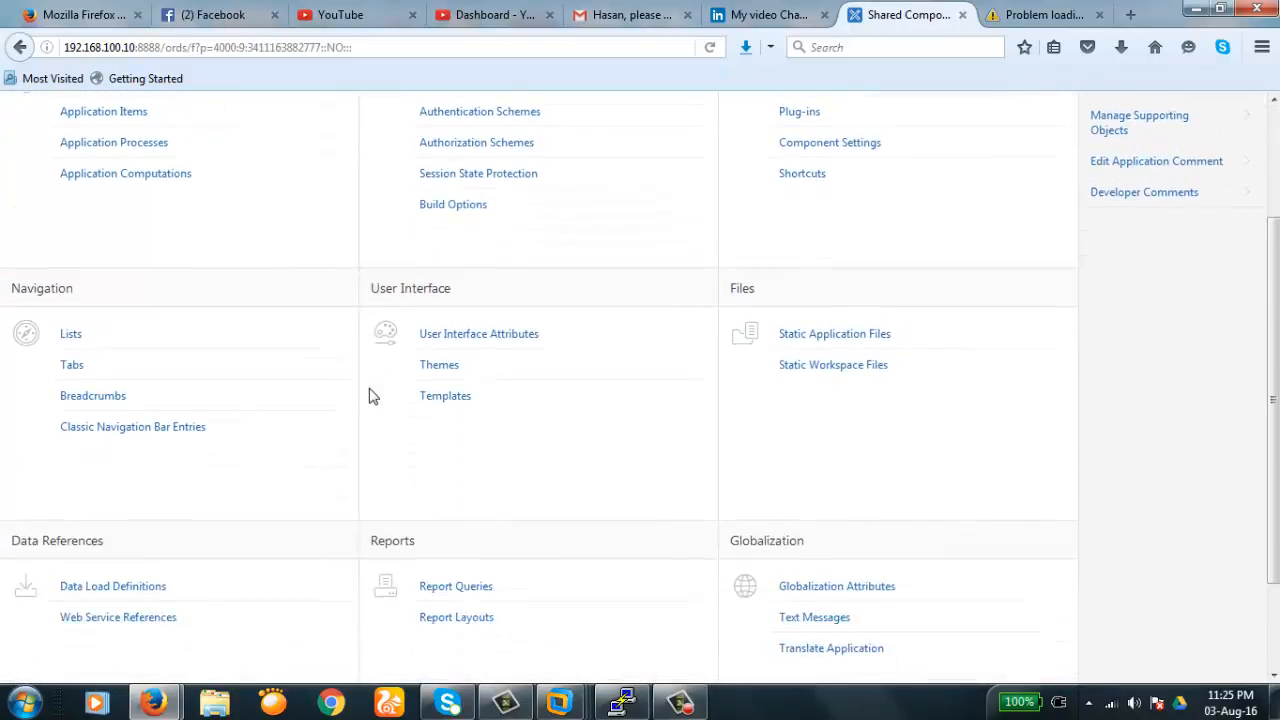
{"action": "scroll", "coordinate": [369, 396], "scroll_direction": "up", "scroll_amount": 2}
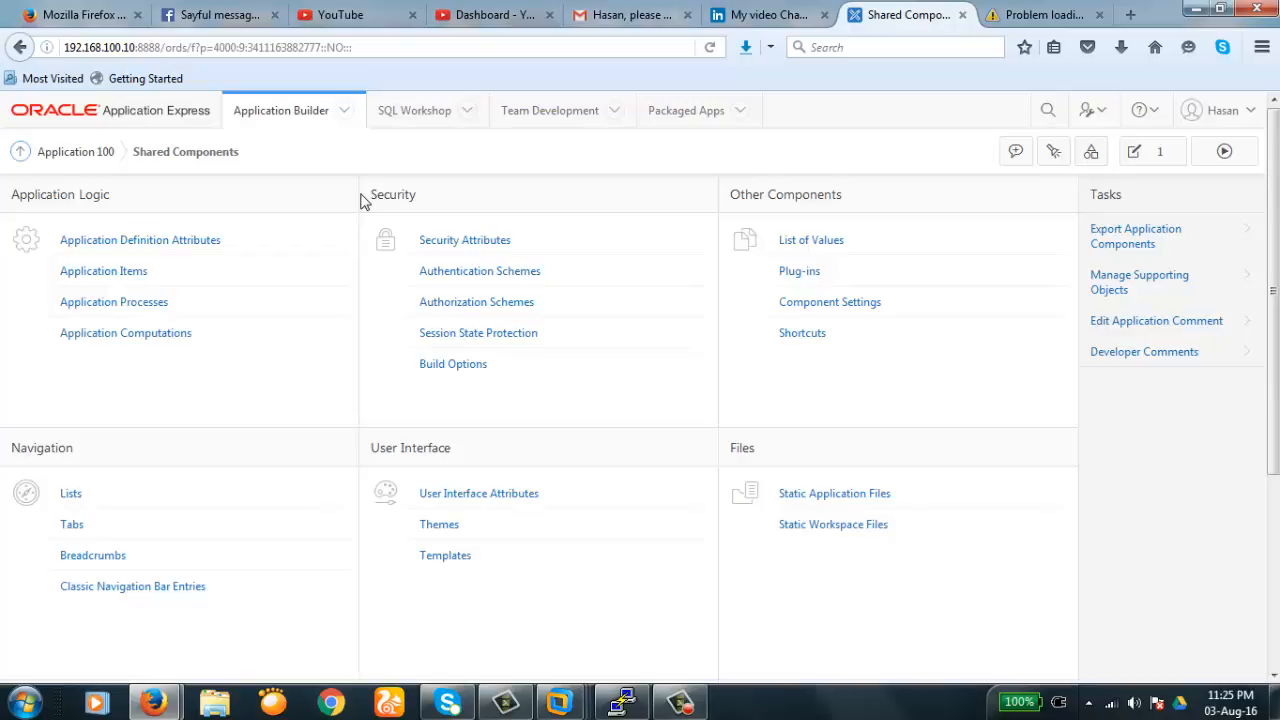
{"action": "left_click", "coordinate": [80, 152]}
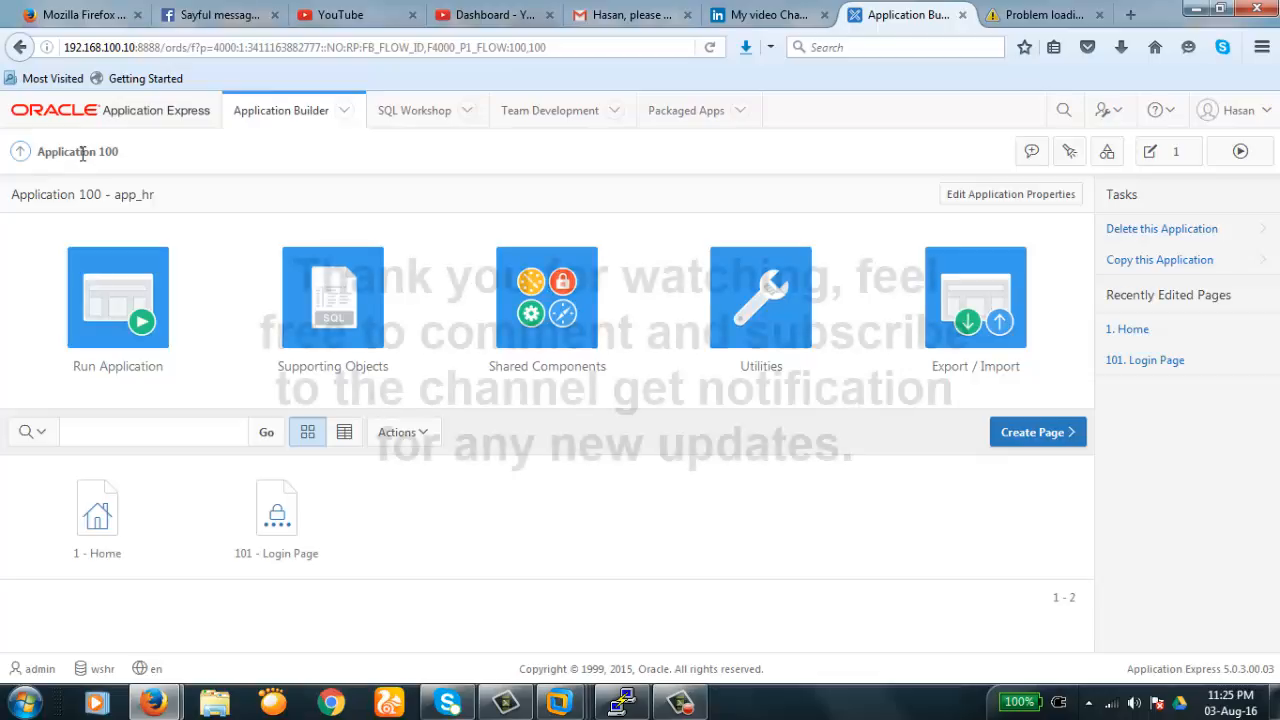
- Open page 1 - Home's Page Definition and look over its regions test1 and test2
{"action": "left_click", "coordinate": [97, 515]}
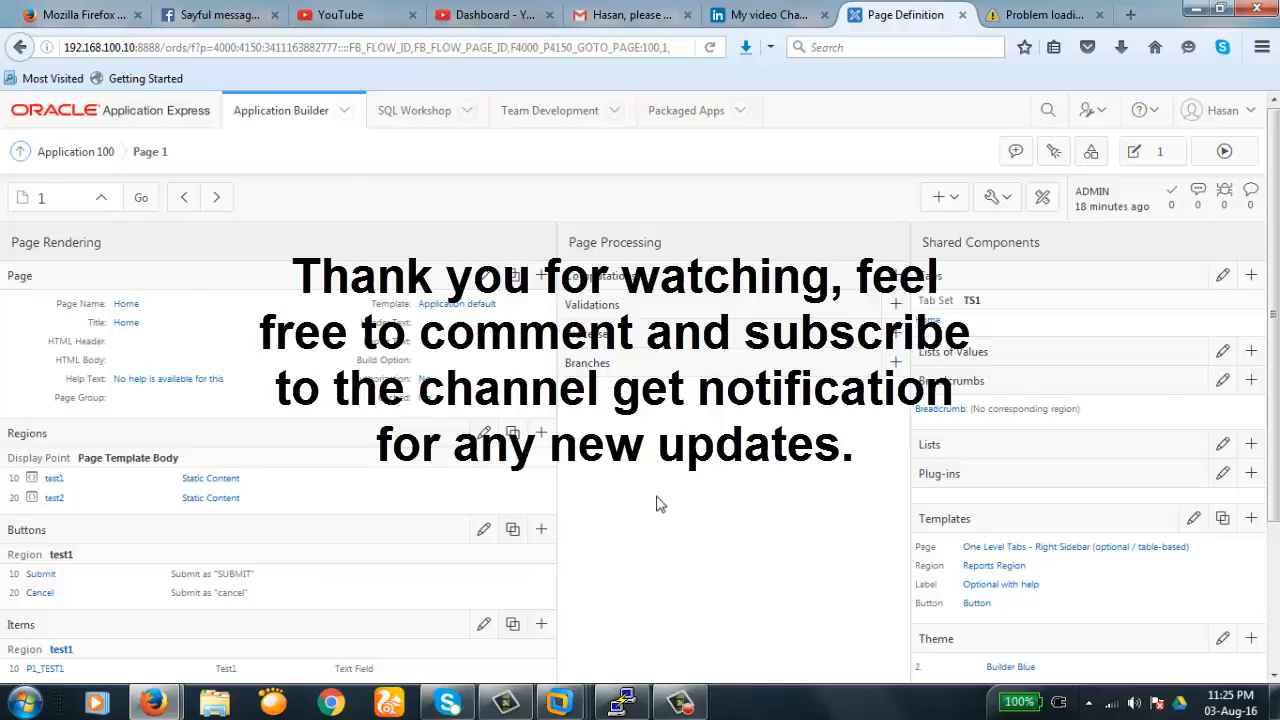
{"action": "scroll", "coordinate": [656, 504], "scroll_direction": "down", "scroll_amount": 3}
{"action": "scroll", "coordinate": [656, 503], "scroll_direction": "up", "scroll_amount": 4}
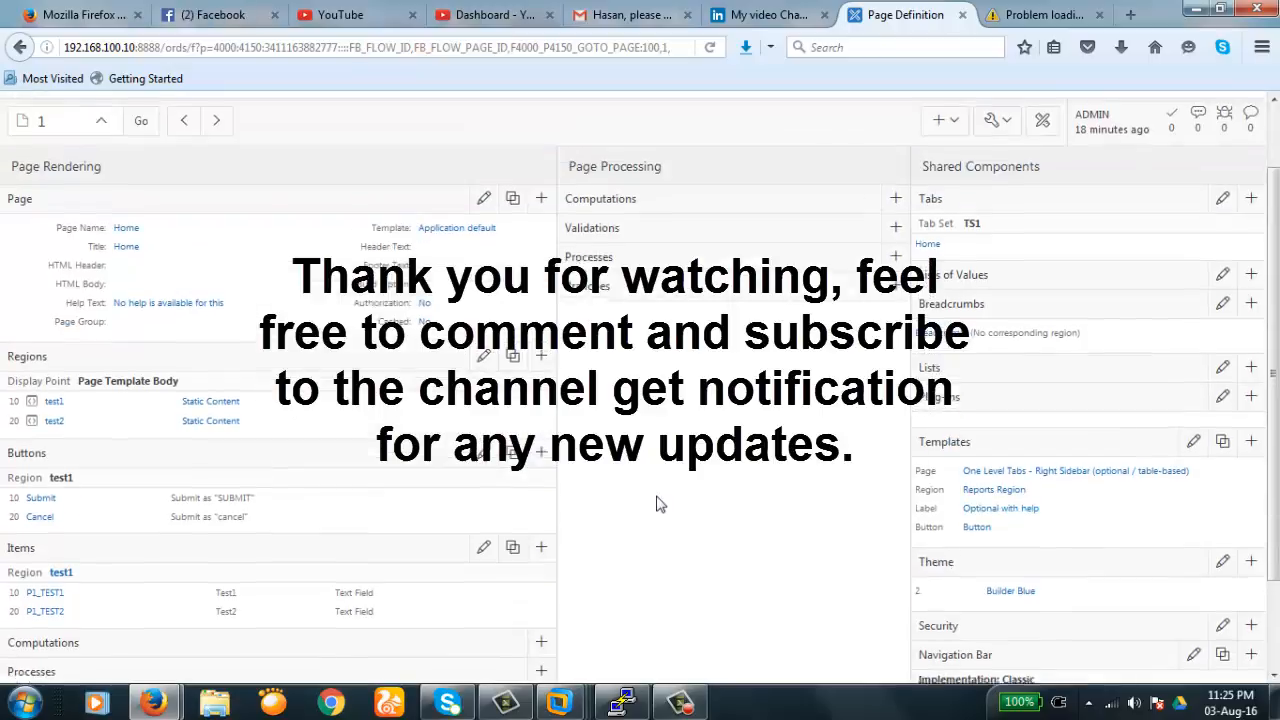
{"action": "scroll", "coordinate": [657, 505], "scroll_direction": "down", "scroll_amount": 3}
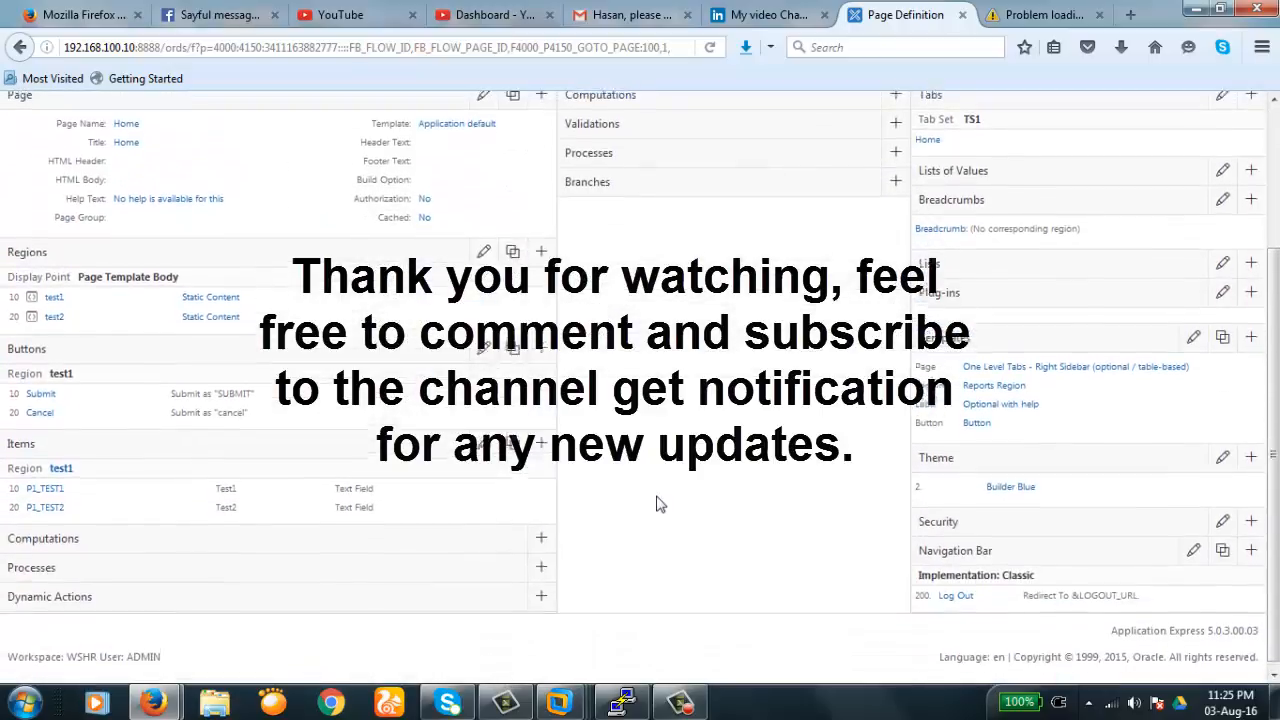
{"action": "scroll", "coordinate": [657, 505], "scroll_direction": "up", "scroll_amount": 3}
{"action": "left_click", "coordinate": [681, 706]}
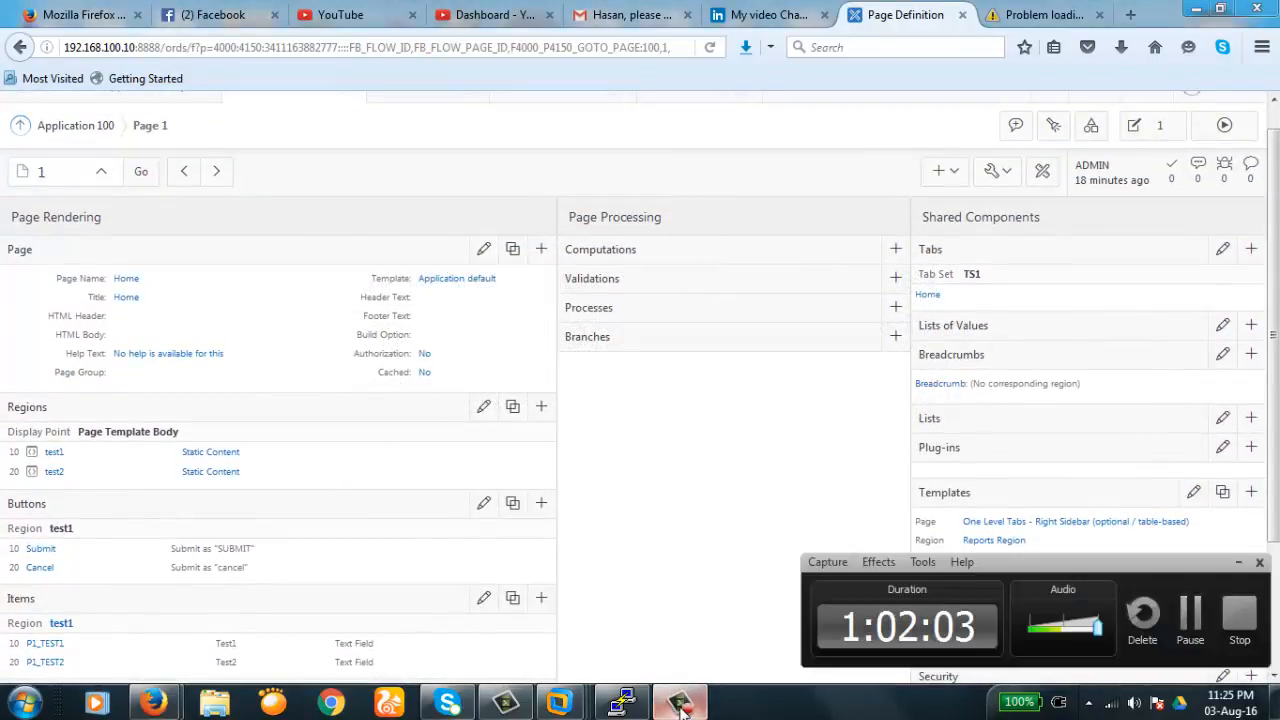